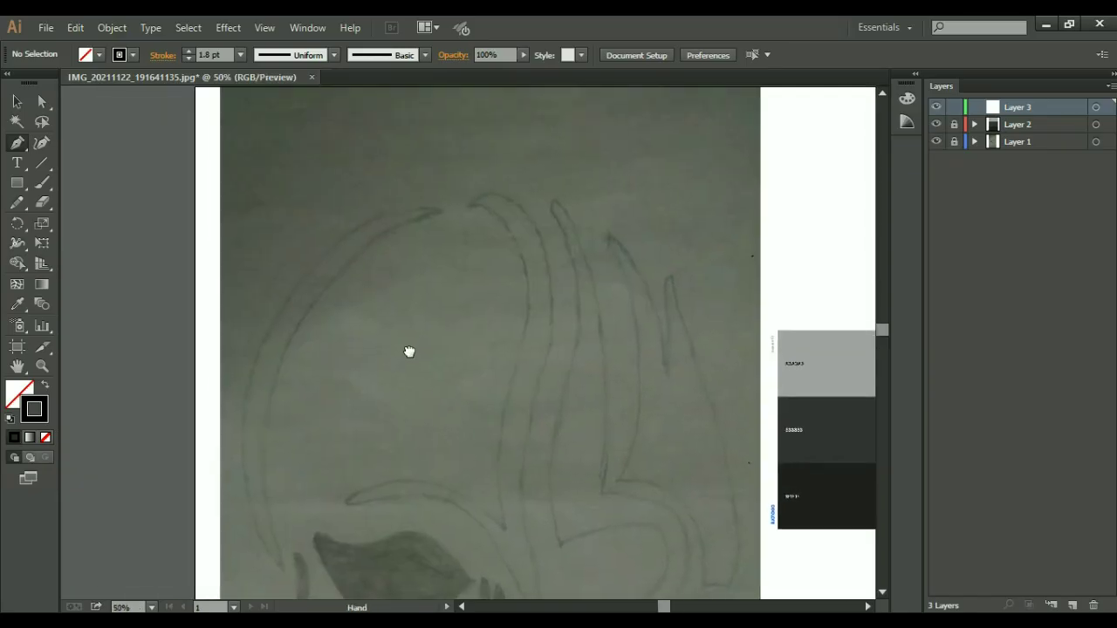
Step: Trace the left strand's outer edge from its lower tip up and across the top
drag(409, 352, 405, 353)
click(275, 567)
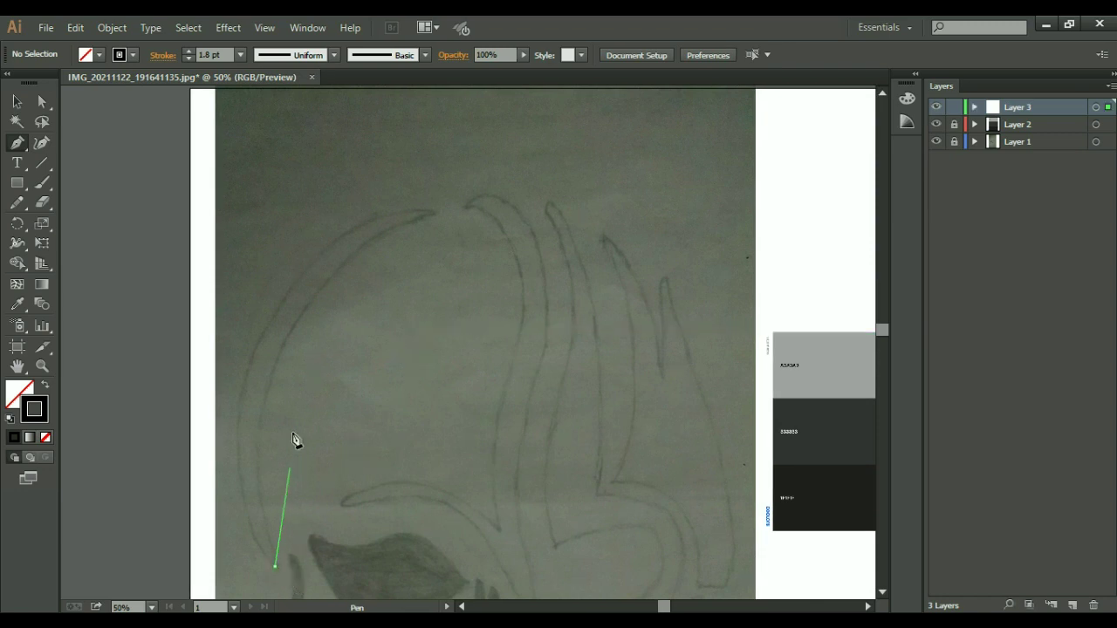
drag(268, 327, 346, 196)
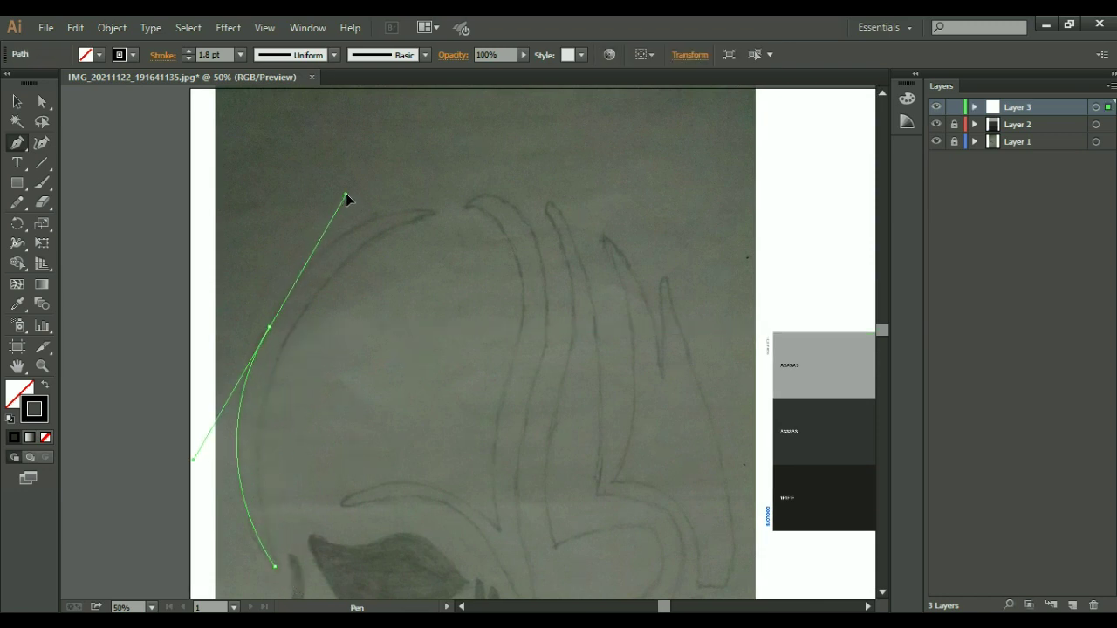
click(269, 327)
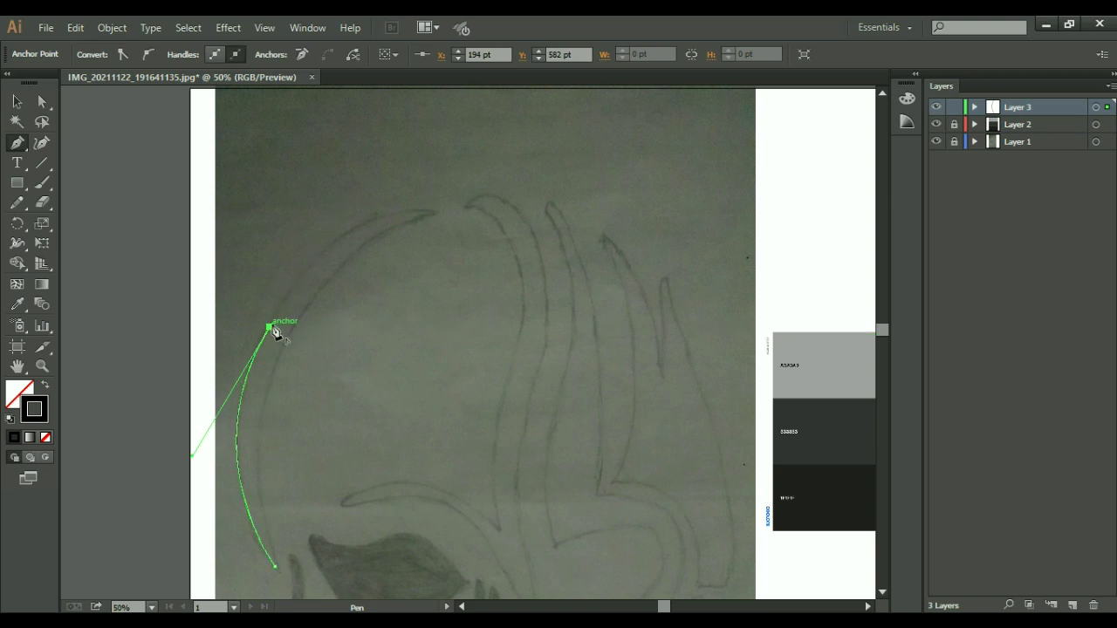
drag(436, 217, 562, 192)
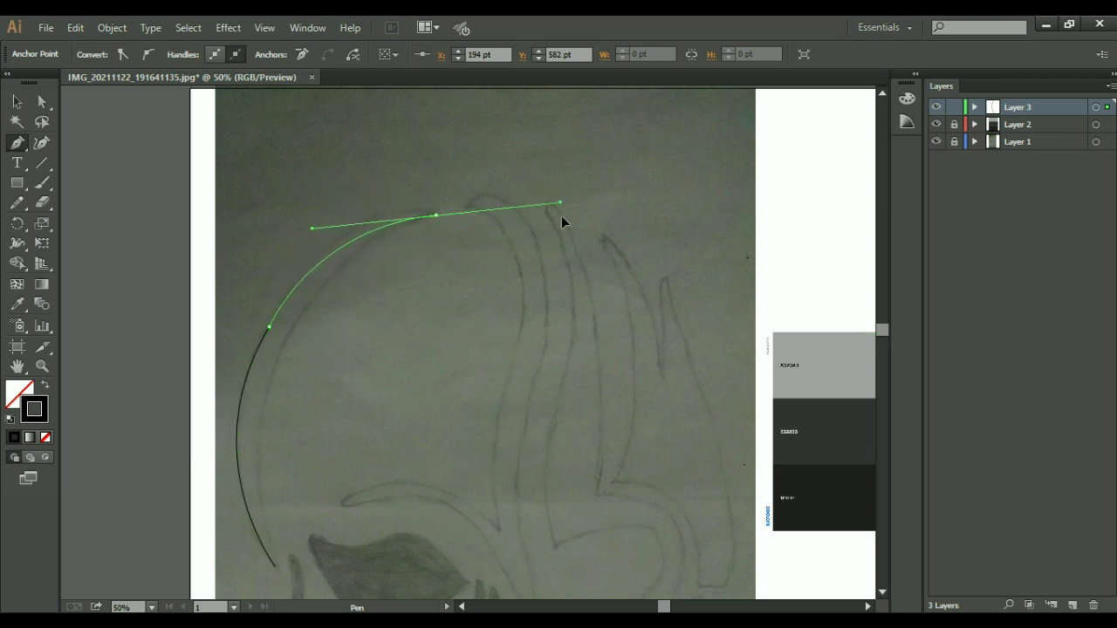
mouse_move(562, 196)
mouse_down()
mouse_move(551, 236)
mouse_move(509, 223)
mouse_move(552, 197)
mouse_up()
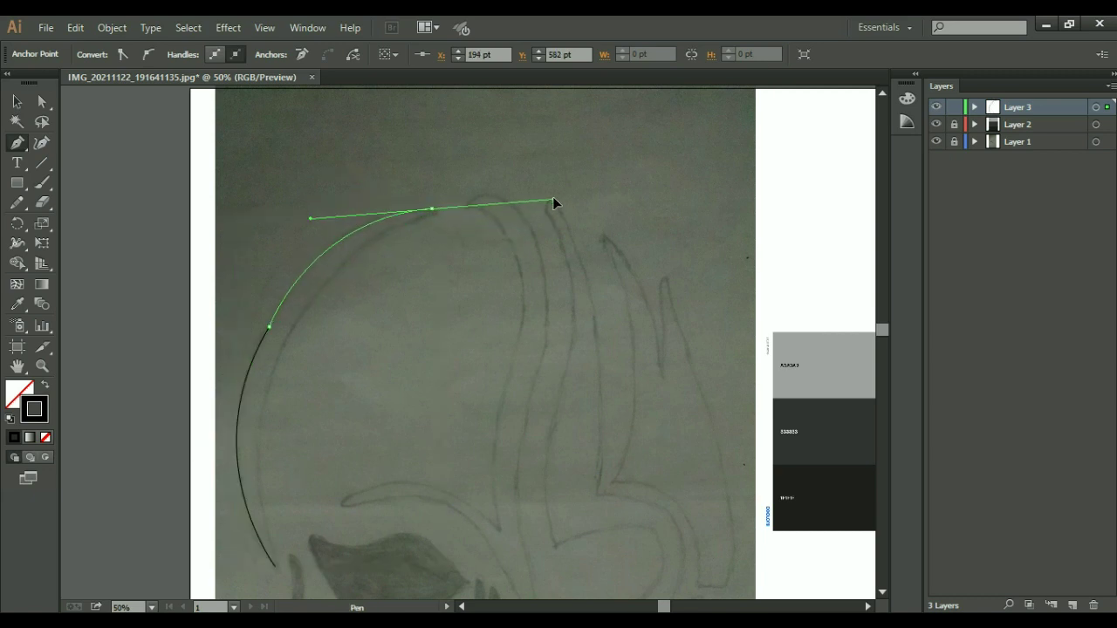
Step: Curve the crescent's inner edge back down to the lower tip and finish the outline
click(432, 216)
scroll(437, 299, down, 3)
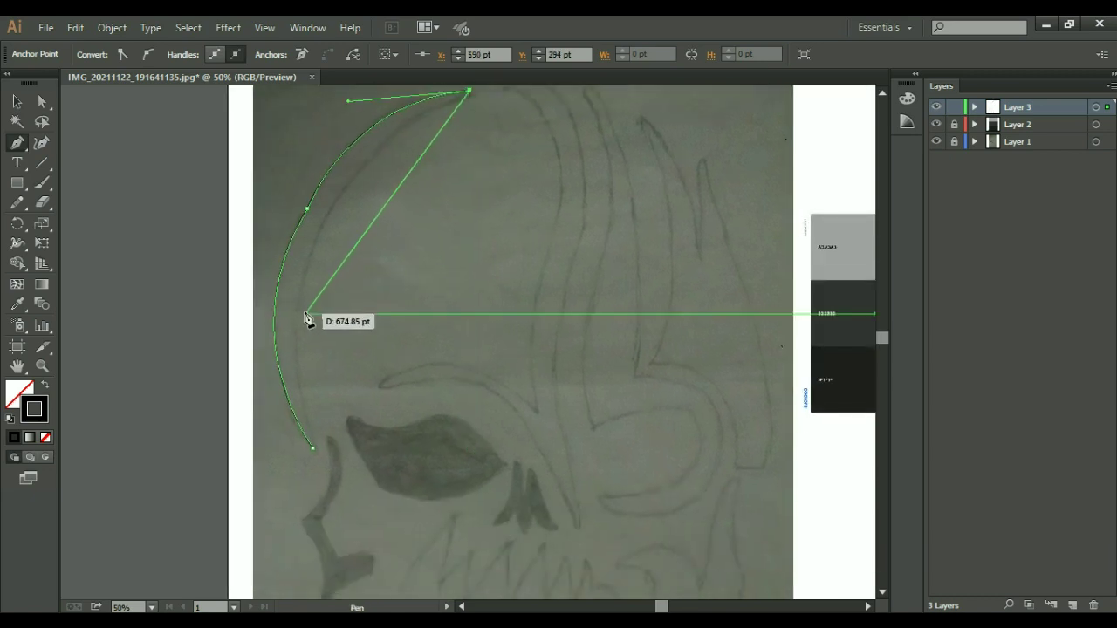
drag(300, 316, 283, 485)
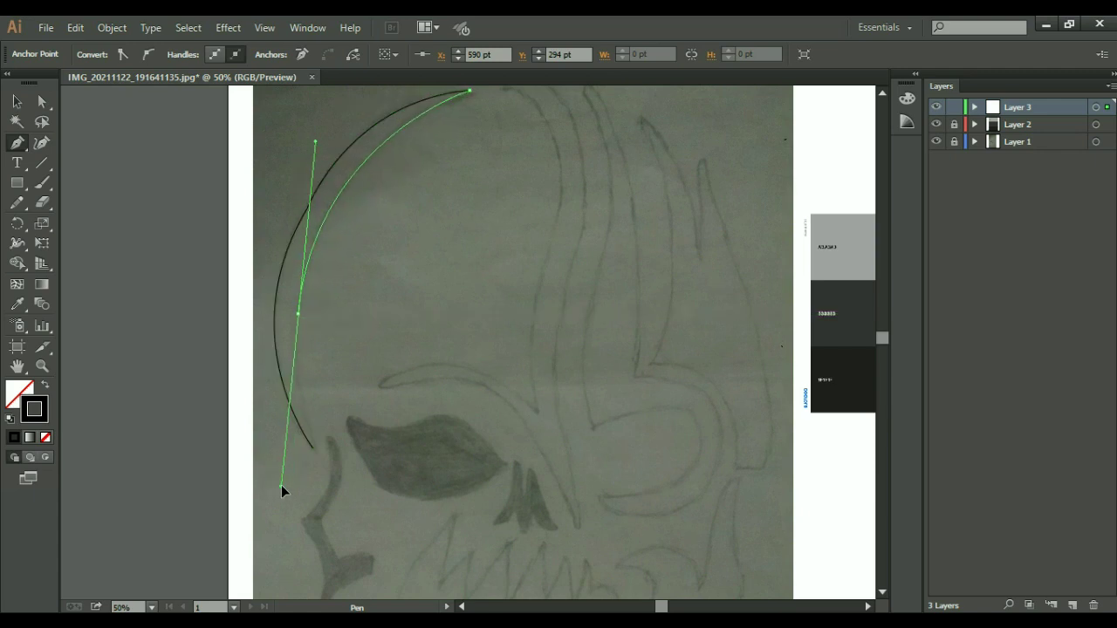
click(299, 316)
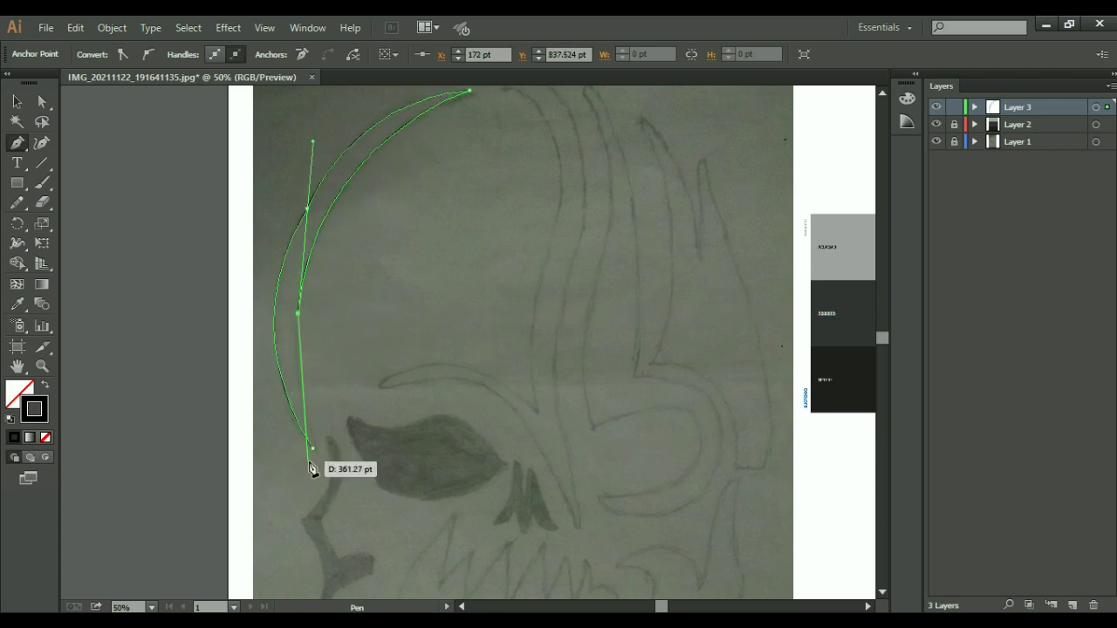
drag(314, 449, 328, 481)
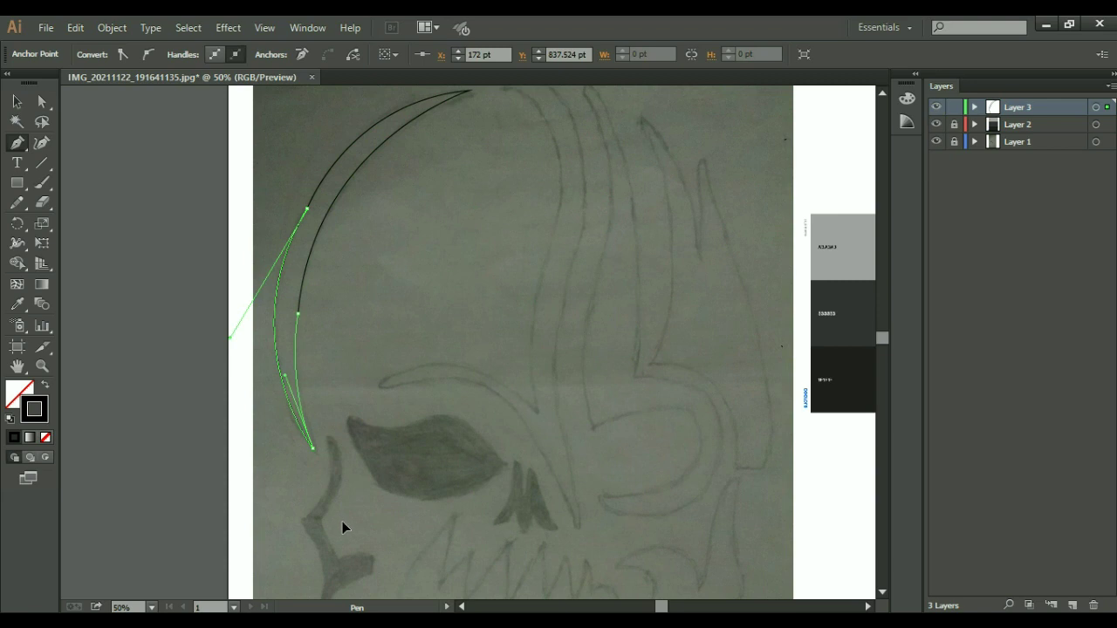
key(Escape)
Step: Start the next strand at the crescent's top tip and curve its edge down toward the brow
ctrl+click(347, 307)
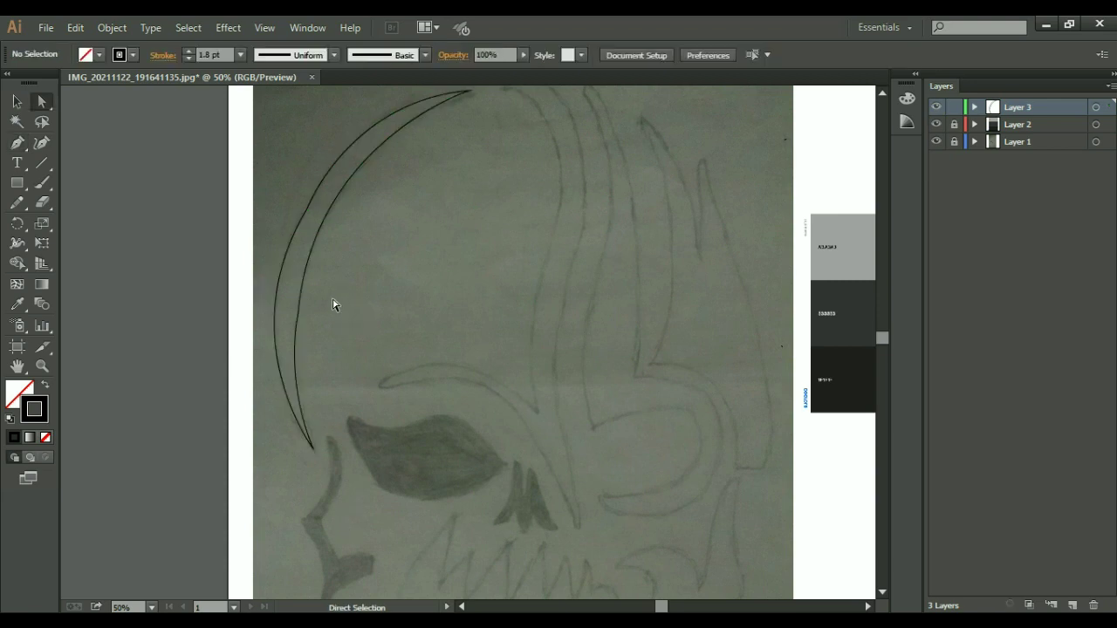
drag(334, 302, 289, 369)
drag(411, 307, 367, 286)
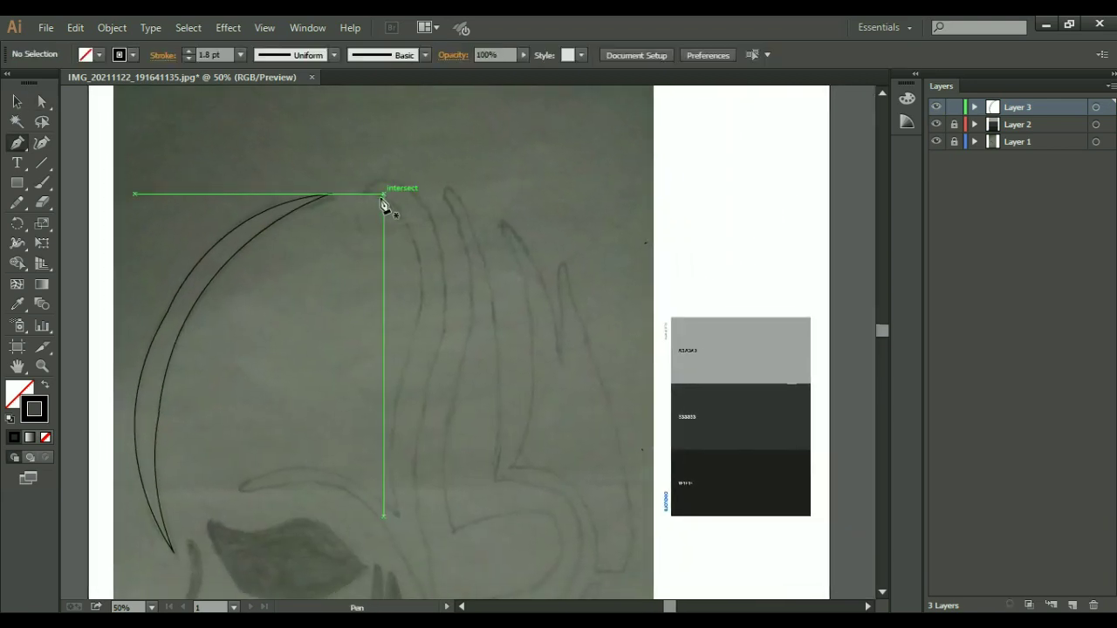
click(364, 192)
scroll(411, 374, down, 1)
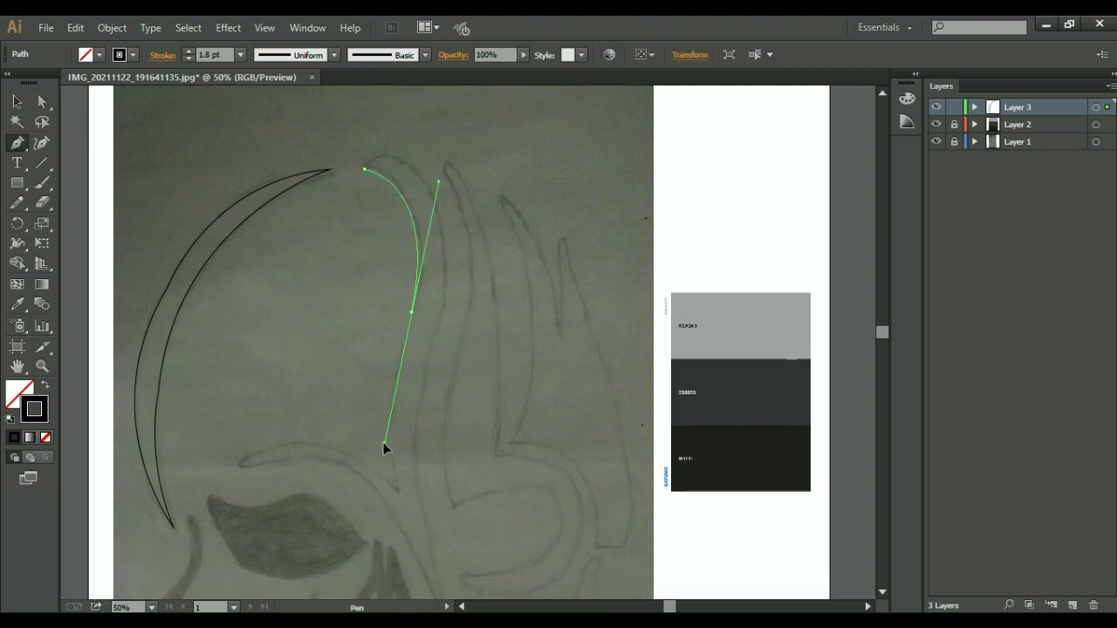
click(411, 312)
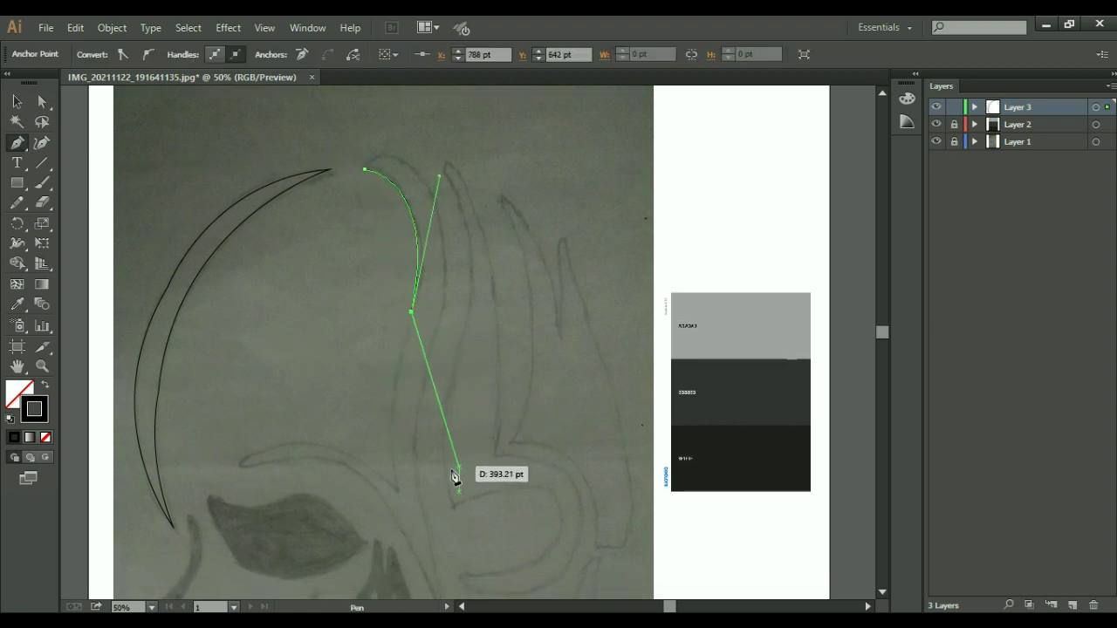
drag(399, 491, 426, 550)
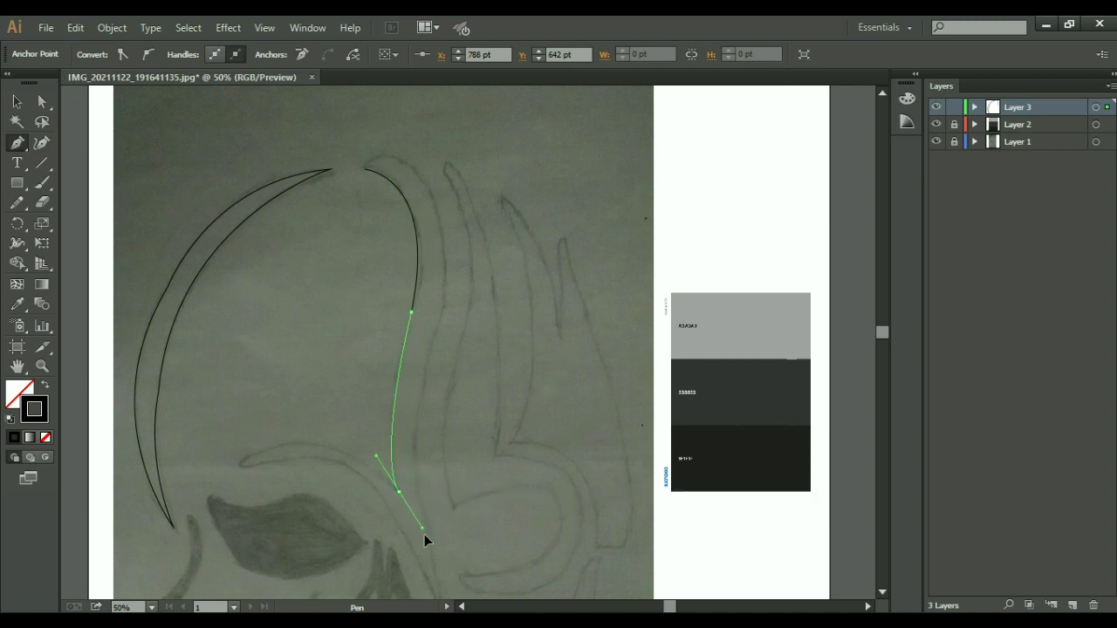
click(398, 491)
Step: Carry the strand outline left across the brow, around its left end and back under it
drag(514, 334, 484, 165)
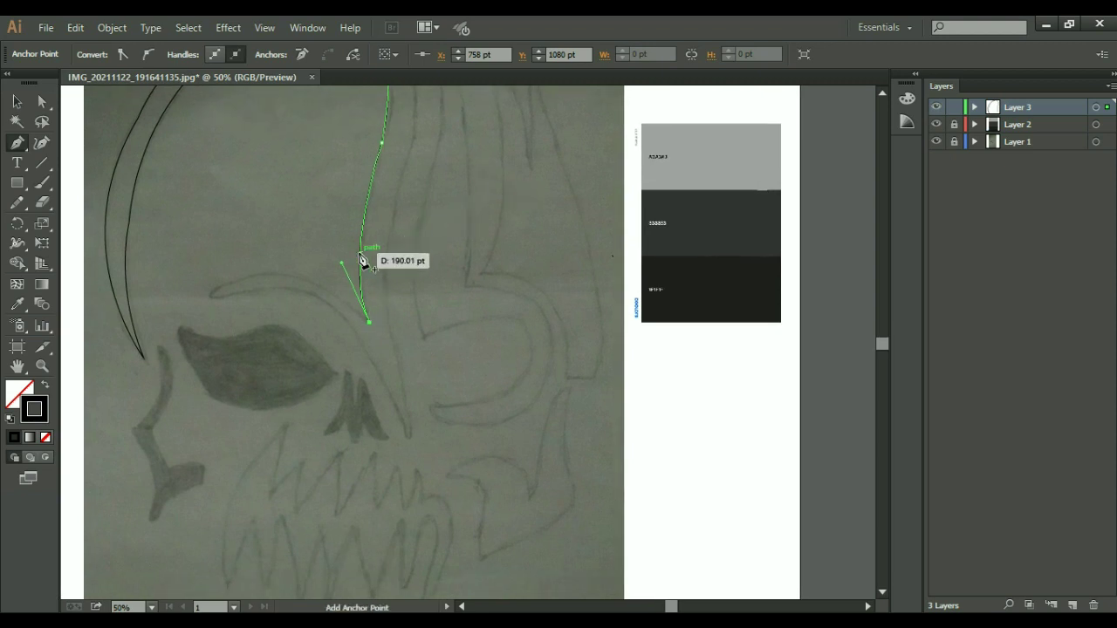
click(213, 291)
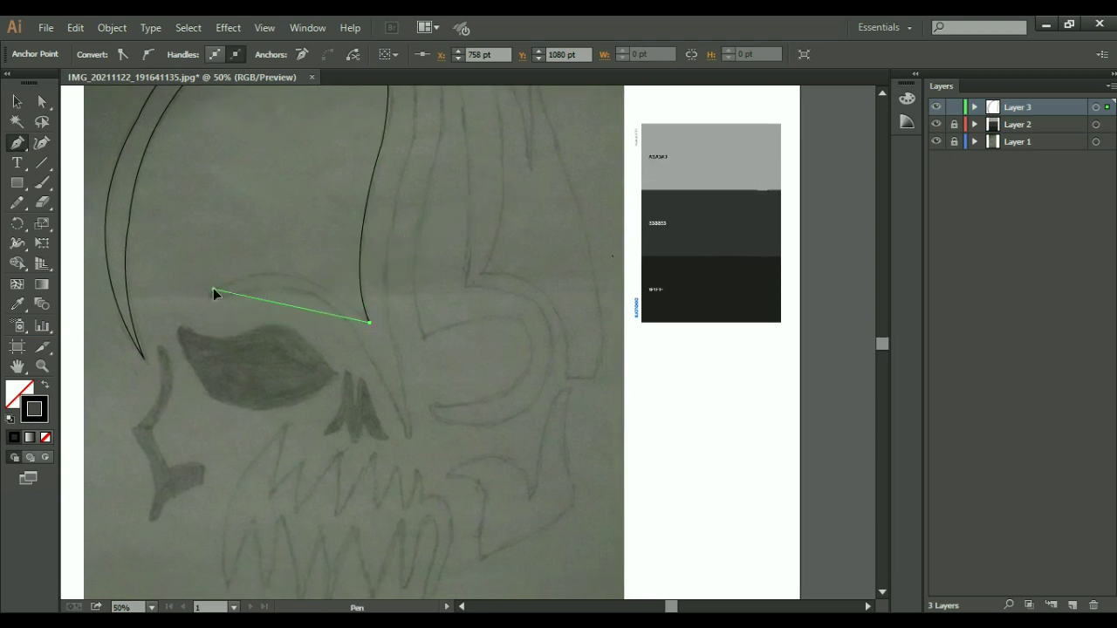
drag(104, 334, 103, 335)
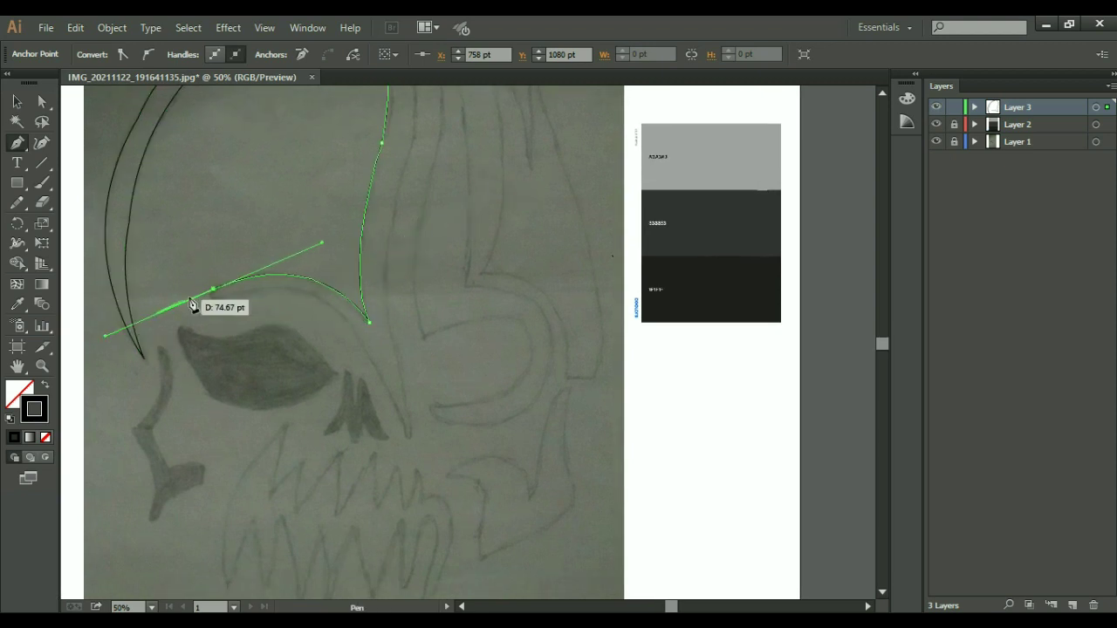
click(214, 291)
scroll(220, 303, up, 1)
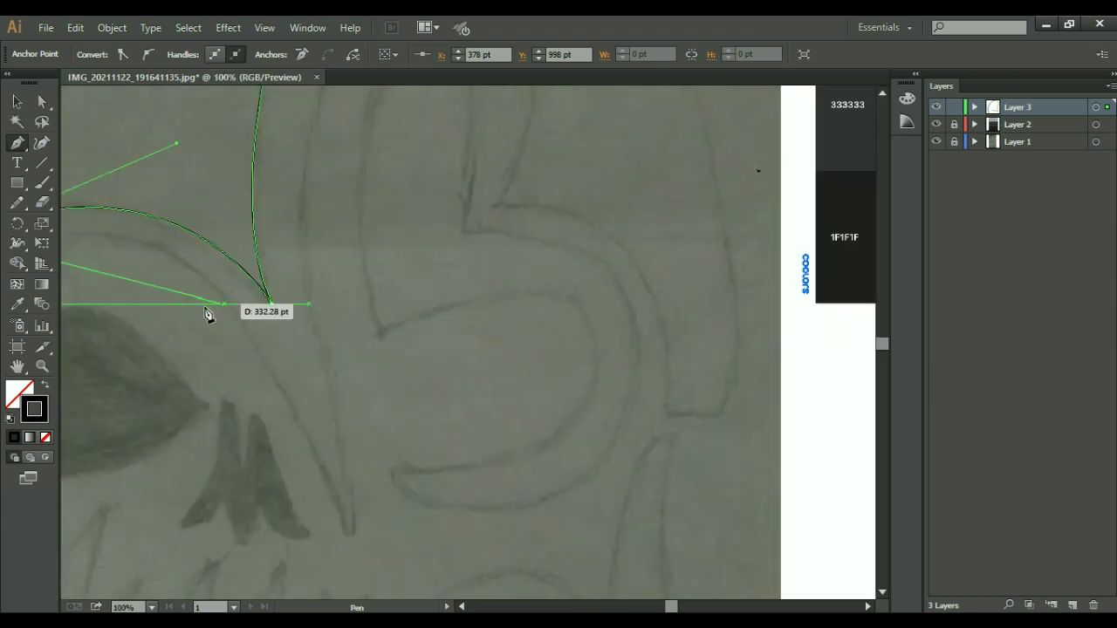
scroll(210, 312, up, 1)
drag(144, 259, 192, 255)
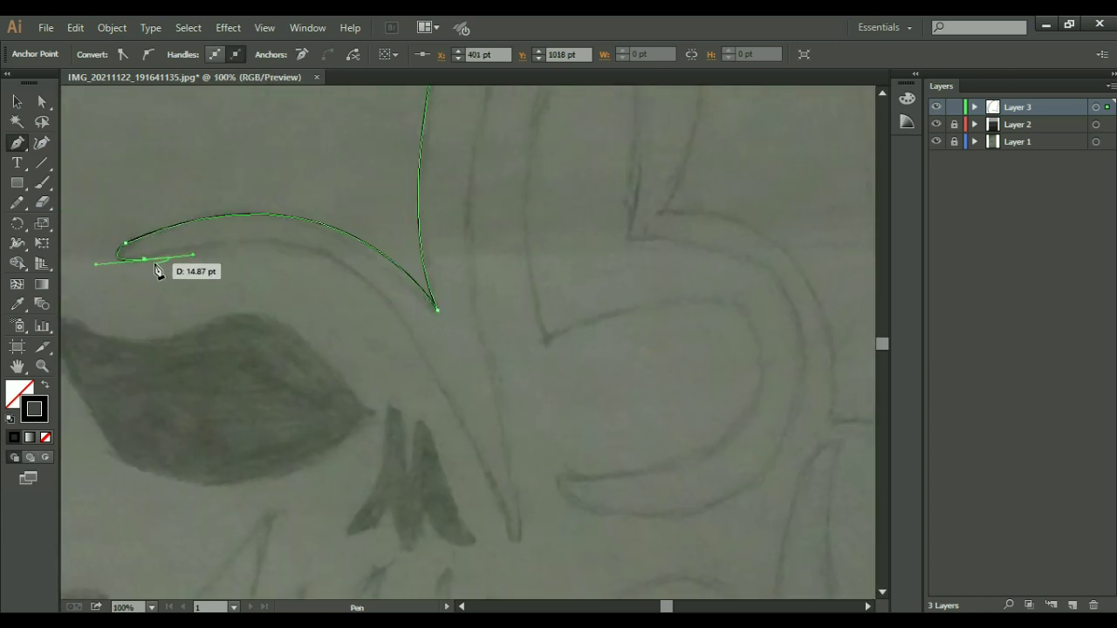
mouse_move(398, 314)
mouse_down()
mouse_move(476, 421)
mouse_move(473, 437)
mouse_up()
click(398, 314)
Step: Curve the strand outline down beside the nose toward the cheek
scroll(568, 279, down, 1)
scroll(568, 280, down, 4)
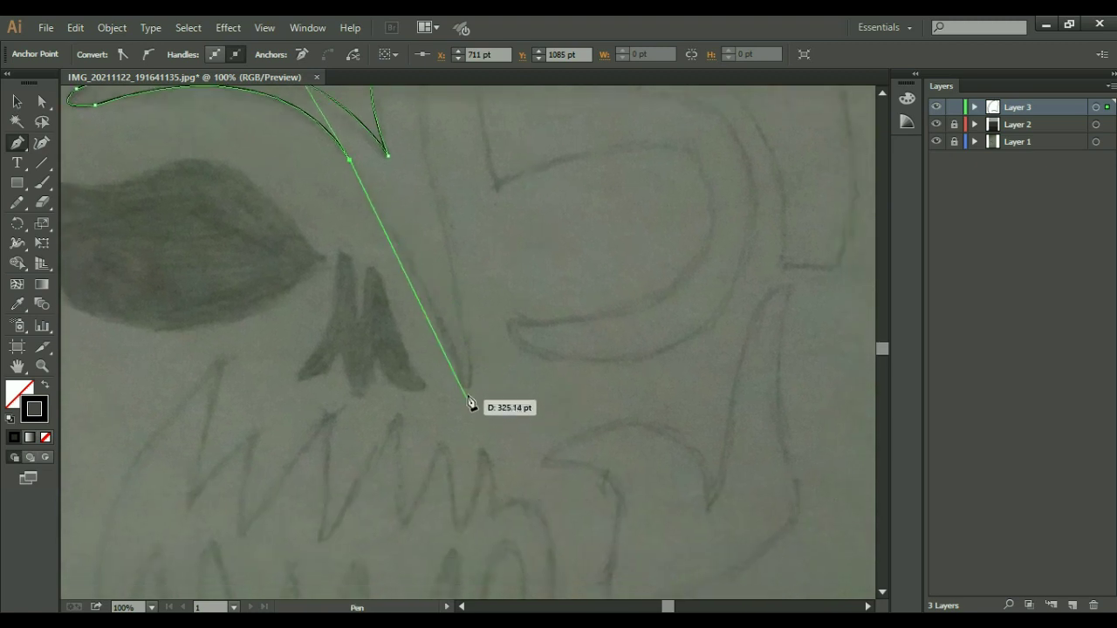
drag(460, 387, 491, 515)
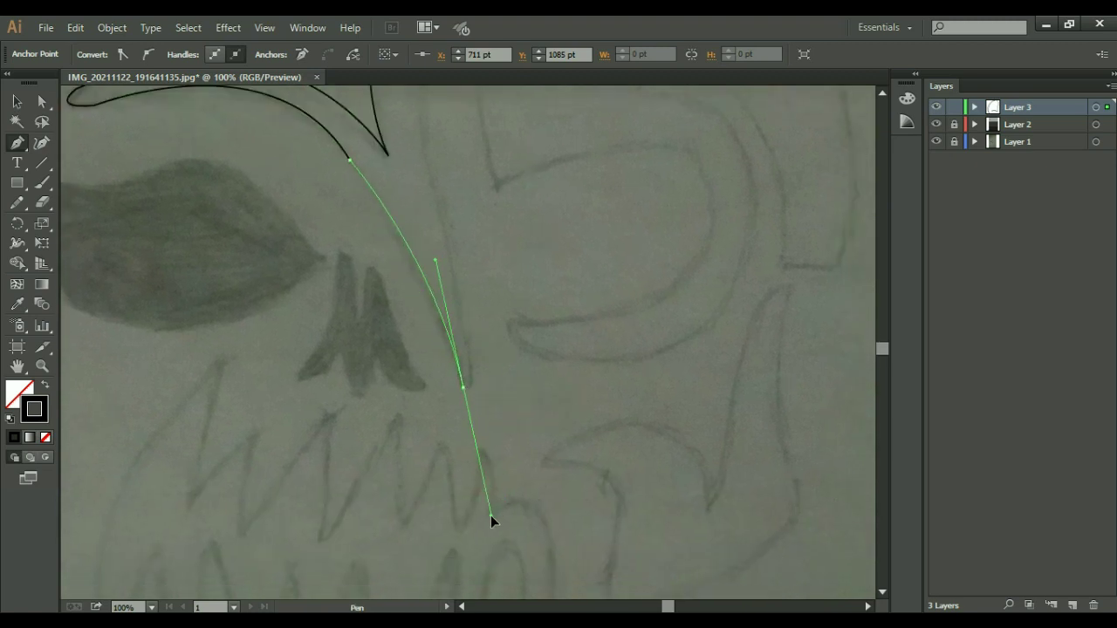
drag(492, 517, 500, 519)
click(462, 389)
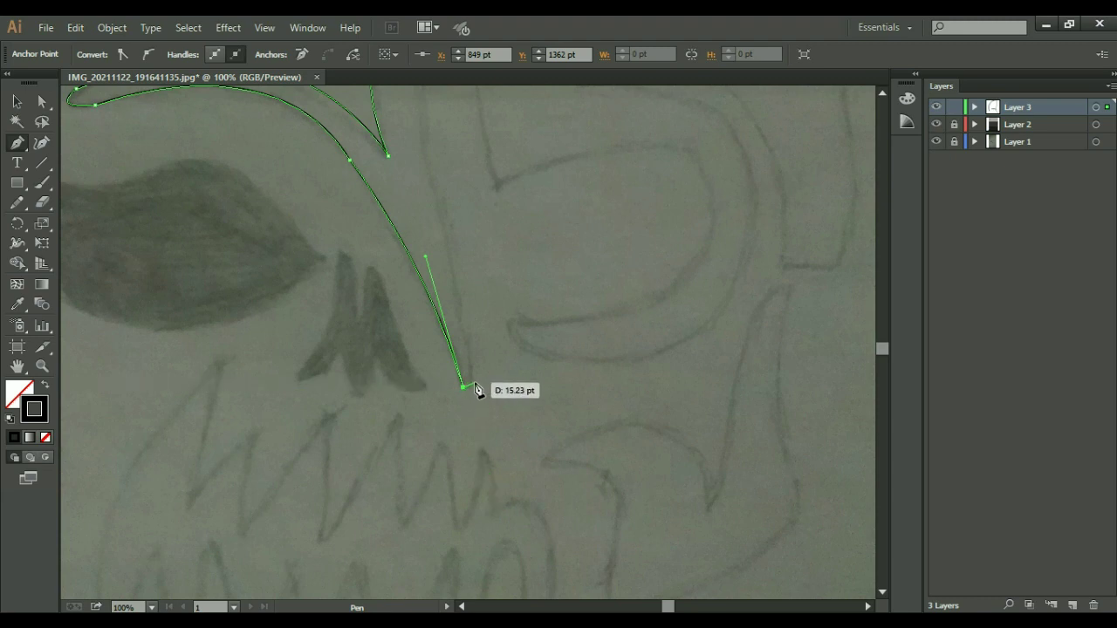
drag(470, 386, 476, 370)
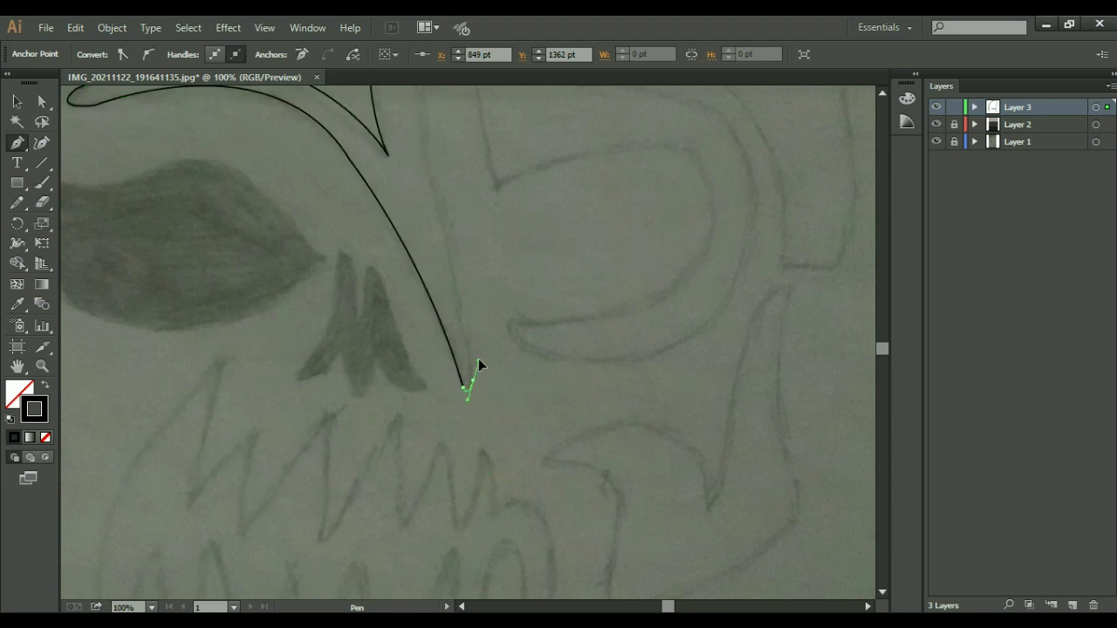
drag(541, 279, 483, 381)
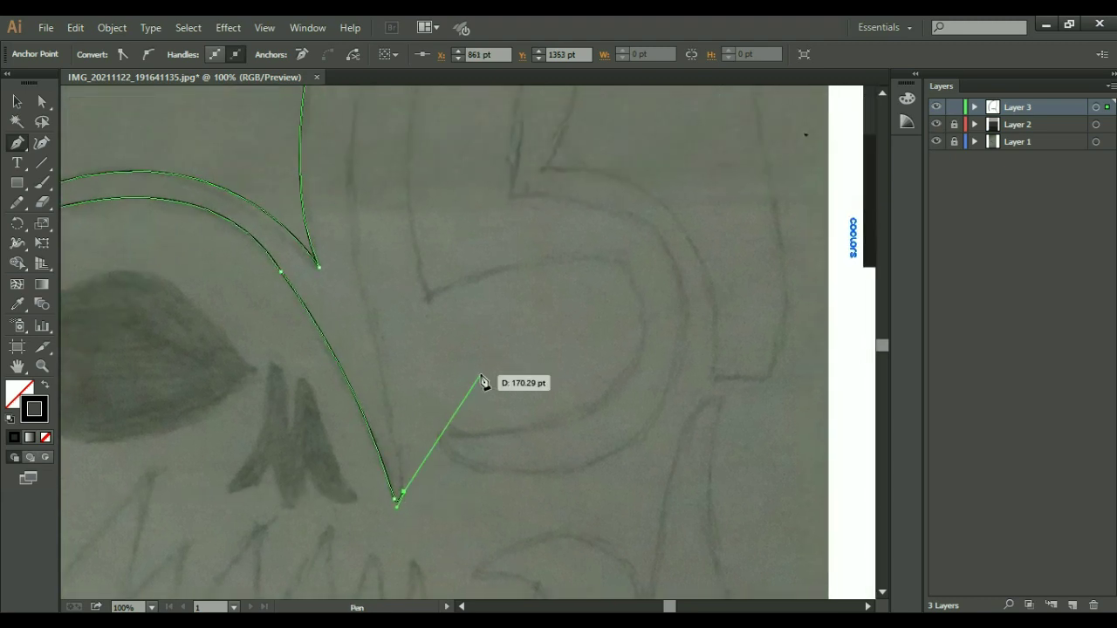
key(ctrl+minus)
mouse_move(466, 304)
mouse_down()
mouse_move(319, 288)
mouse_move(322, 180)
mouse_up()
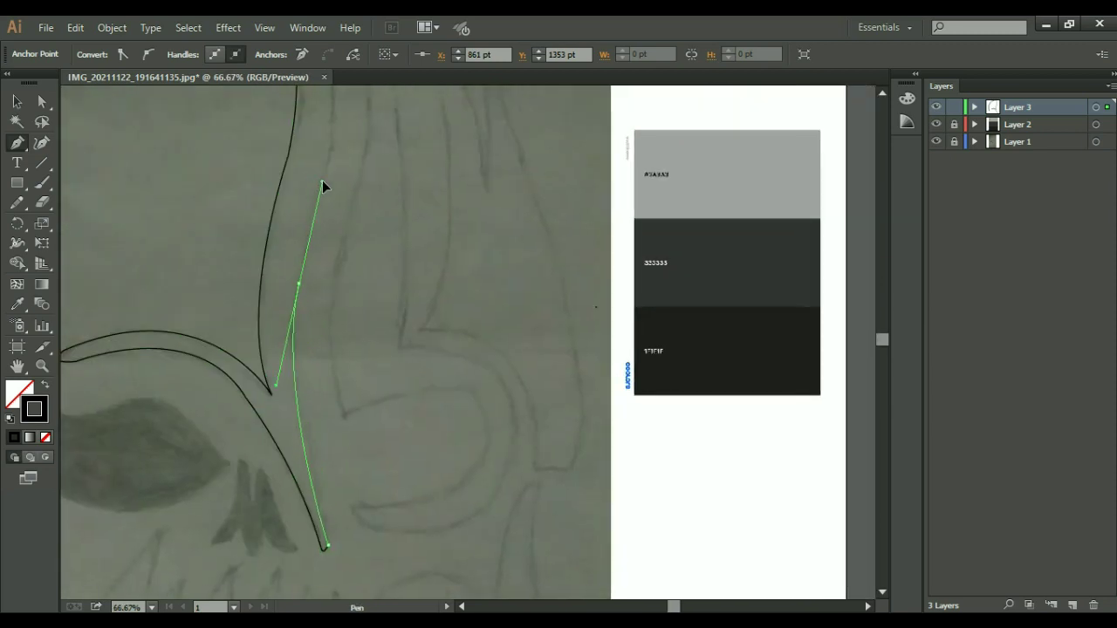
Step: Curve the strand's edge up along the hair and join it to the other path's end
key(ctrl+minus)
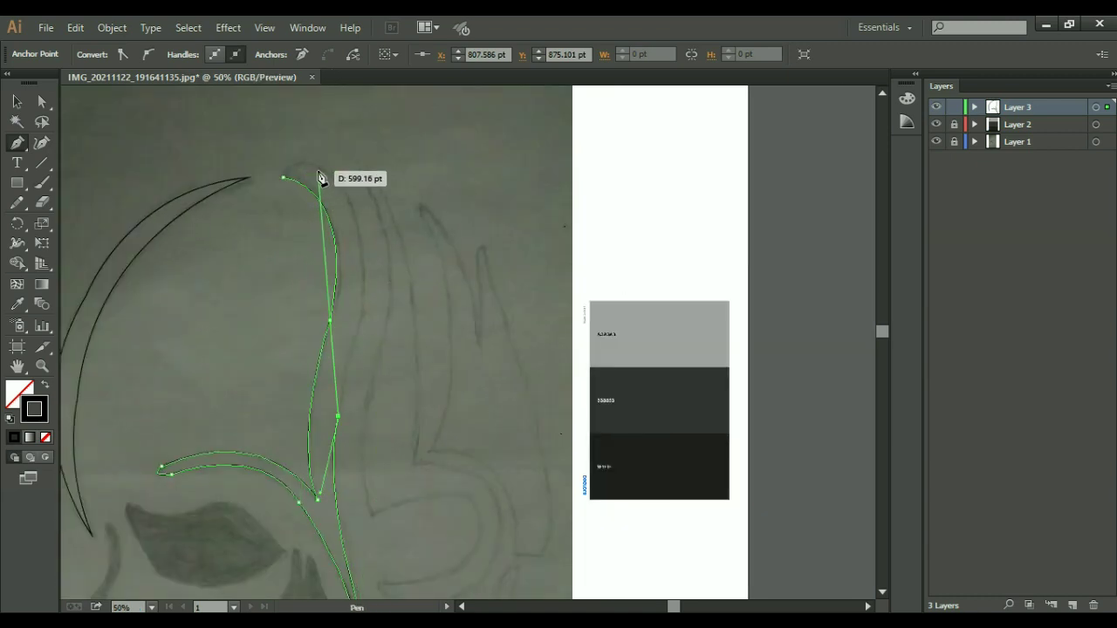
drag(361, 256, 353, 223)
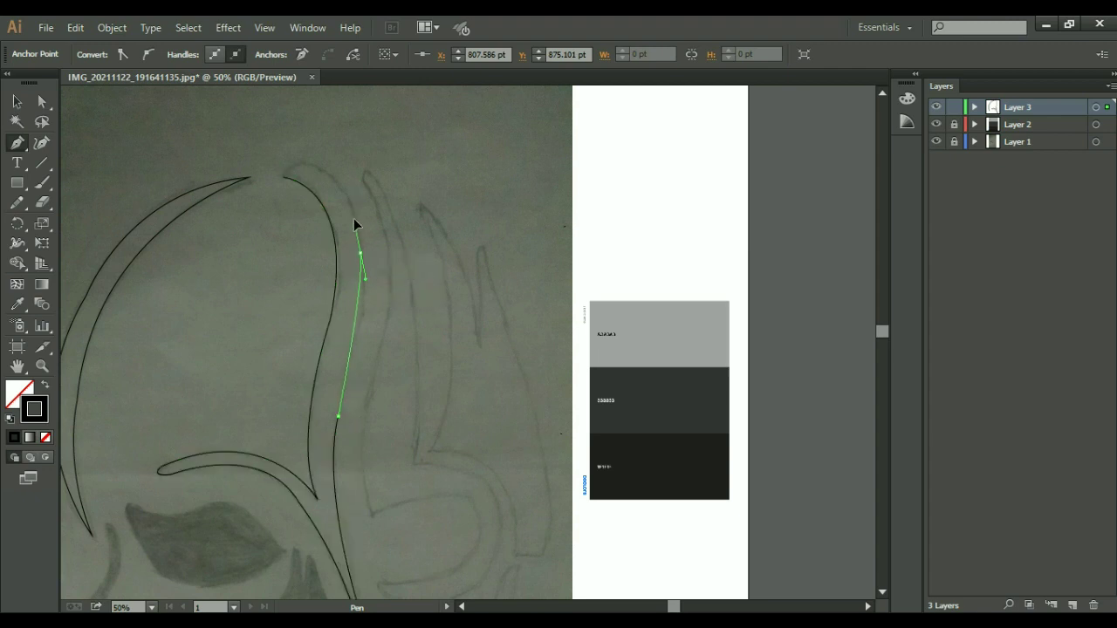
click(359, 254)
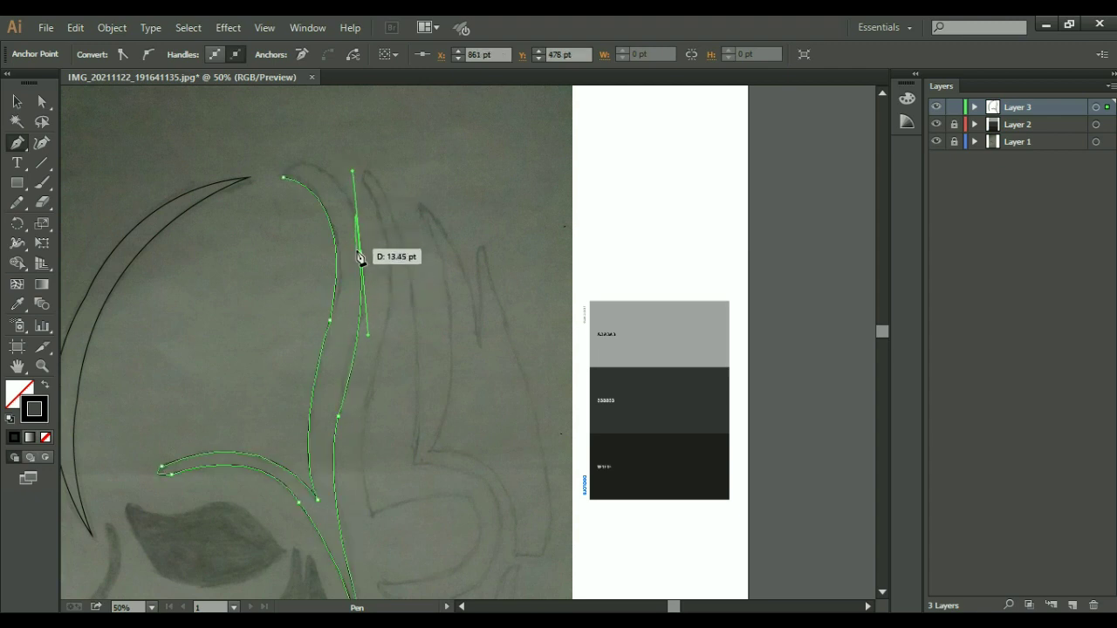
drag(284, 177, 230, 211)
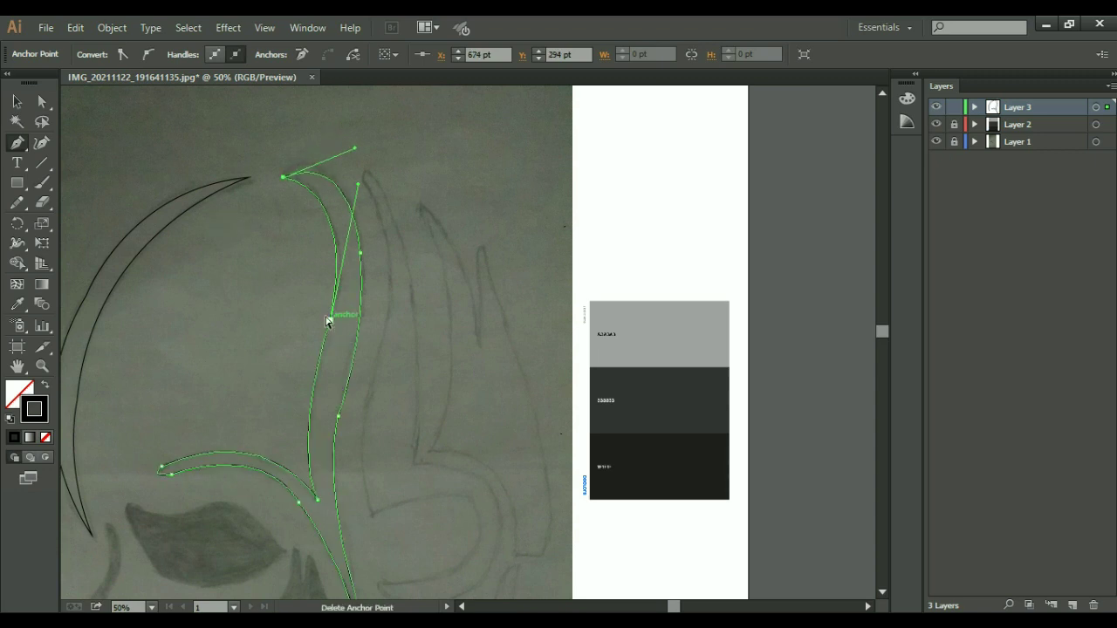
Step: Tweak the second flame outline's anchors with Direct Selection, then deselect it
key(a)
click(359, 354)
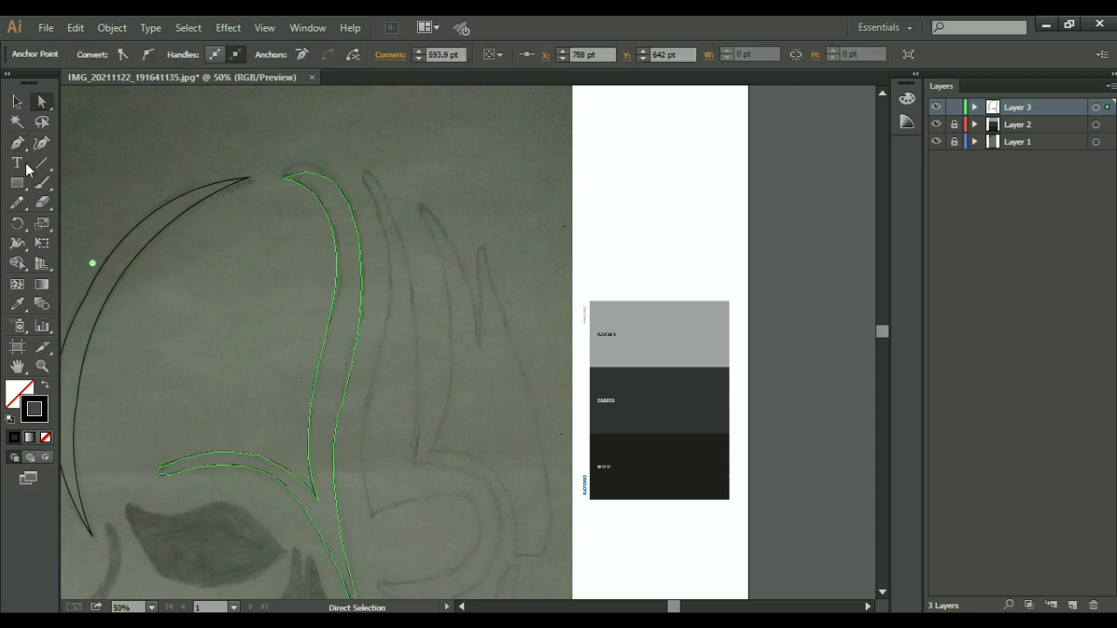
click(93, 262)
click(359, 253)
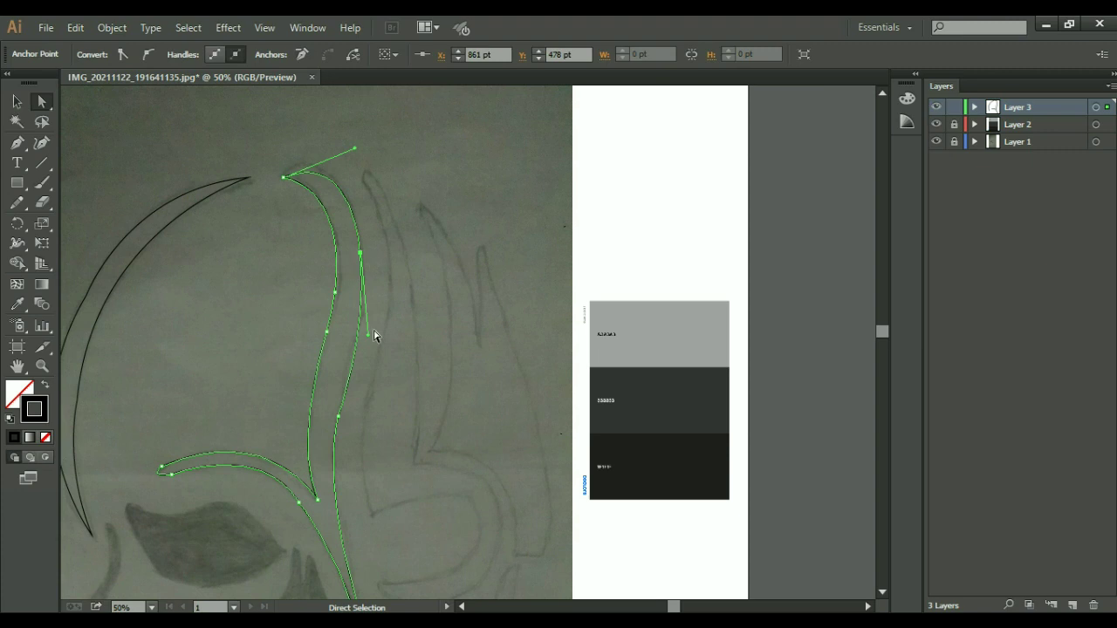
click(317, 327)
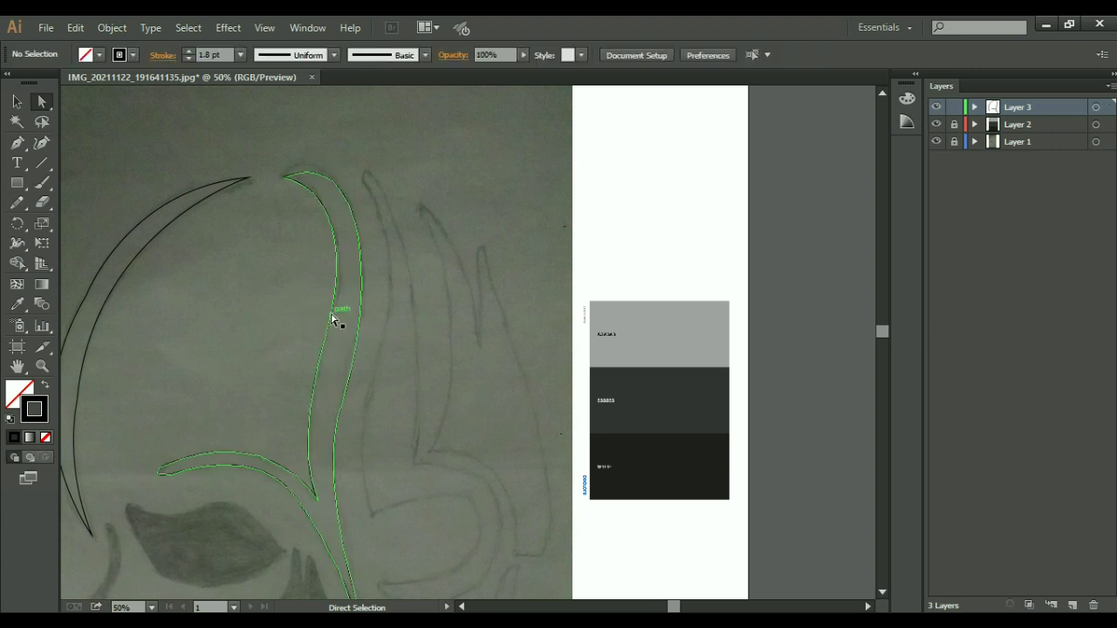
click(323, 343)
scroll(322, 197, down, 2)
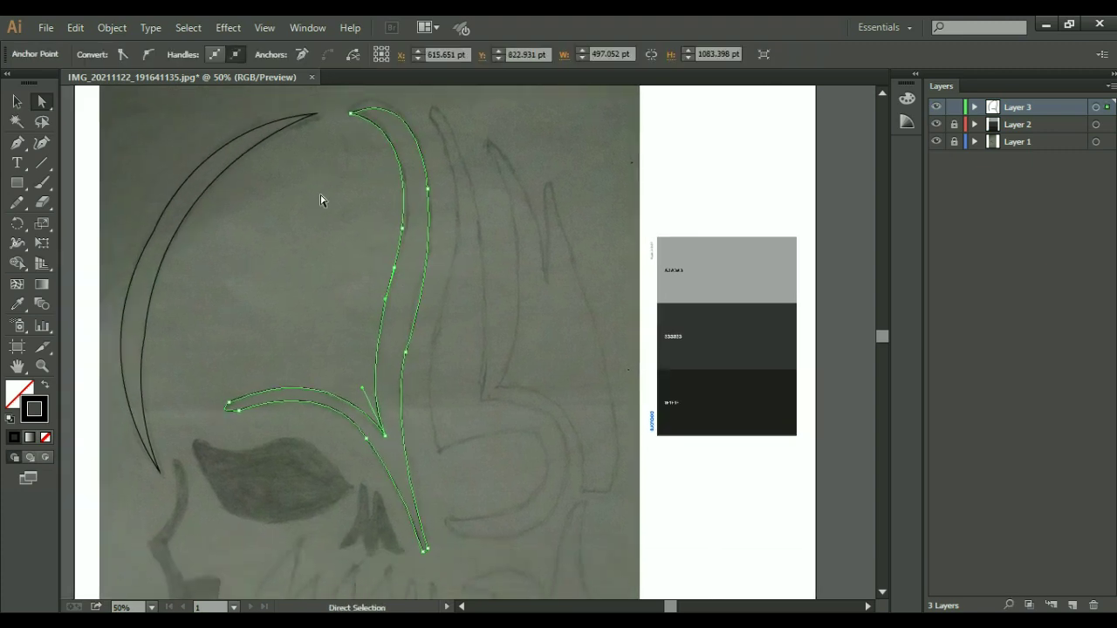
click(287, 210)
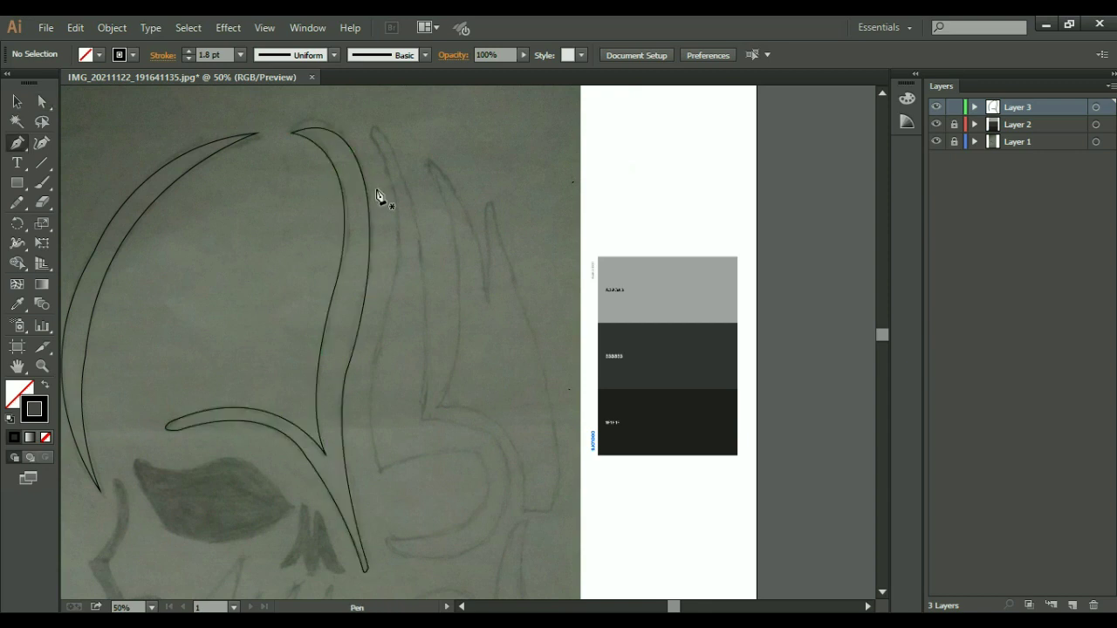
scroll(428, 262, right, 1)
scroll(428, 262, down, 1)
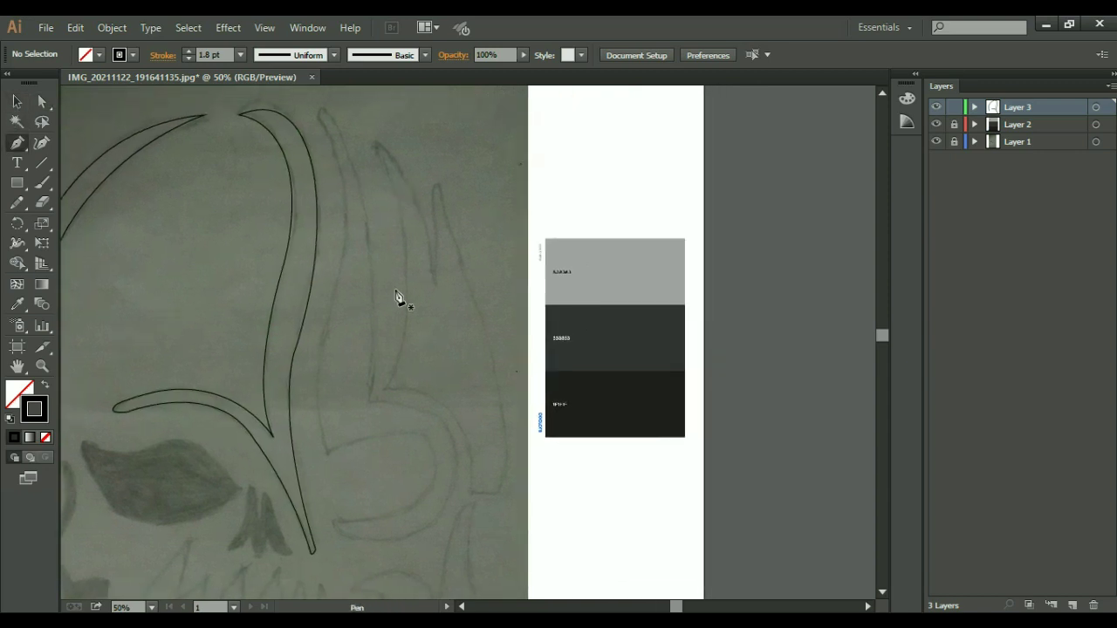
scroll(366, 254, right, 1)
scroll(366, 254, up, 1)
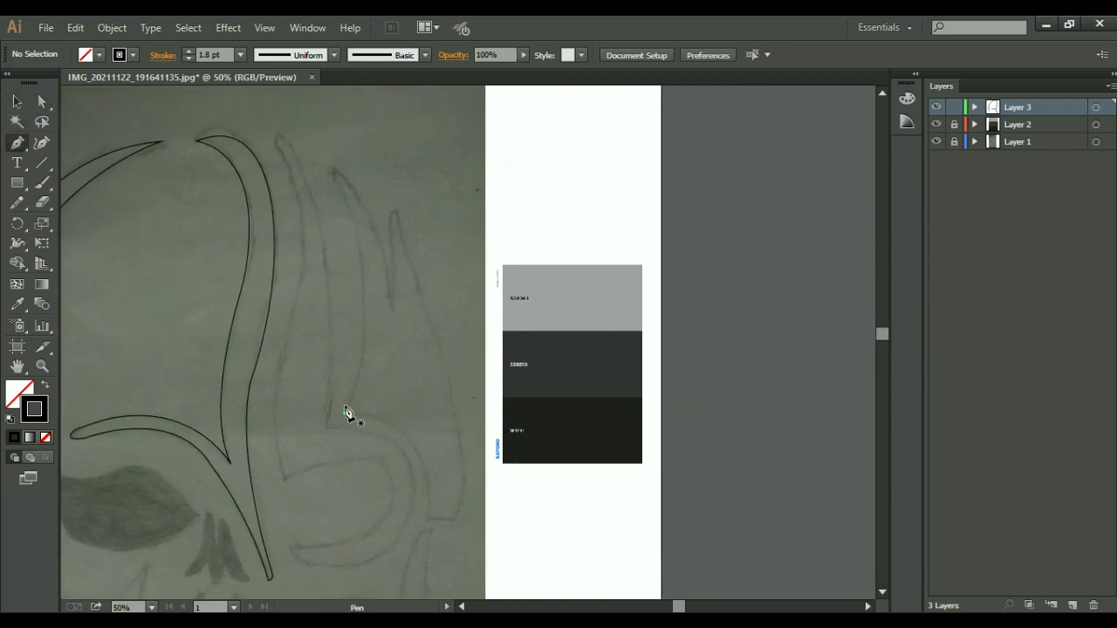
Step: Begin the two-pronged flame outline, bending its first segment to follow the sketch
mouse_move(344, 413)
mouse_down()
mouse_move(346, 207)
mouse_move(366, 250)
mouse_move(389, 250)
mouse_move(381, 247)
mouse_up()
key(ctrl+minus)
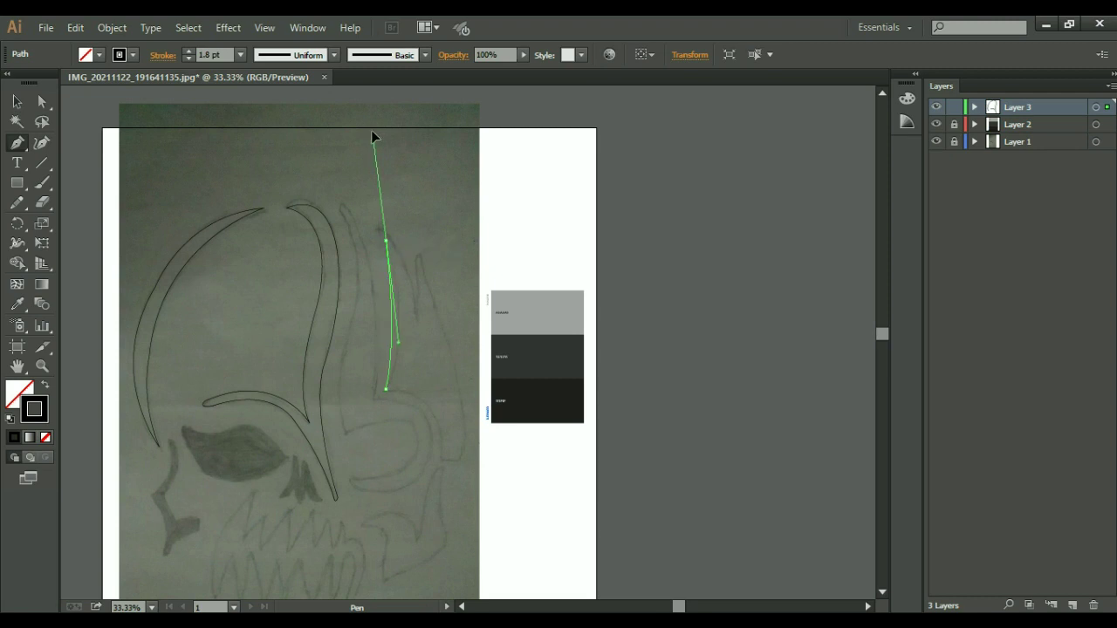
mouse_move(372, 136)
mouse_down()
mouse_move(361, 108)
mouse_move(348, 128)
mouse_move(374, 229)
mouse_move(392, 242)
mouse_move(381, 247)
mouse_up()
key(ctrl+plus)
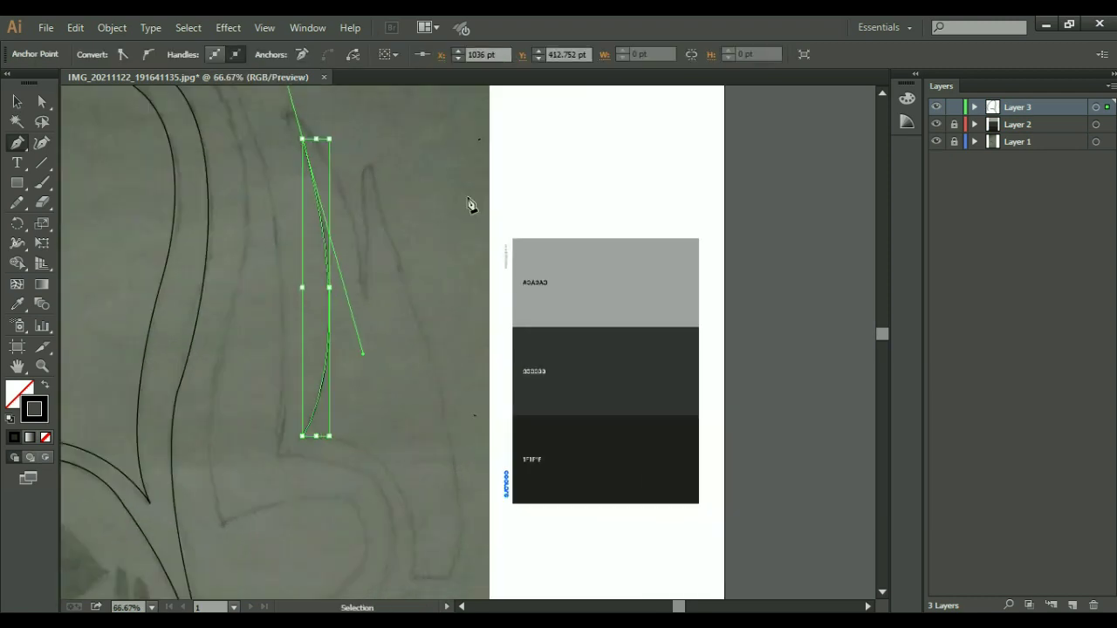
scroll(470, 204, up, 3)
mouse_move(320, 284)
mouse_down()
mouse_move(331, 265)
mouse_move(314, 291)
mouse_move(309, 276)
mouse_move(437, 125)
mouse_move(432, 67)
mouse_up()
key(ctrl+z)
Step: Add curved anchors along the flame's left edge and down between the two prongs
mouse_move(321, 168)
mouse_down()
mouse_move(254, 87)
mouse_move(292, 155)
mouse_up()
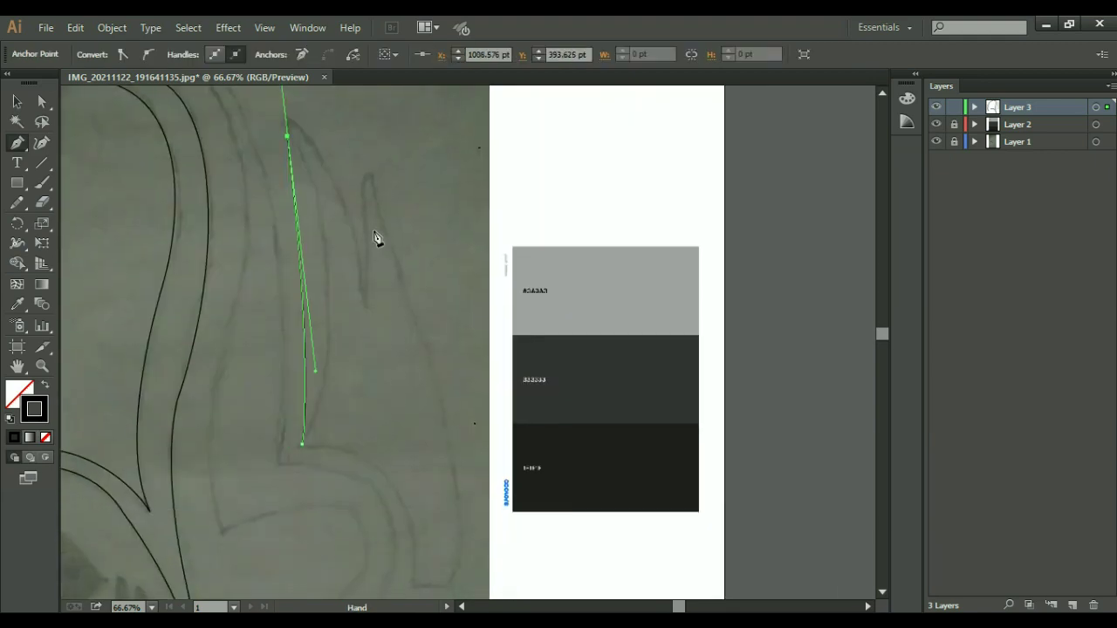
mouse_move(376, 239)
mouse_down()
mouse_move(319, 377)
mouse_move(365, 349)
mouse_up()
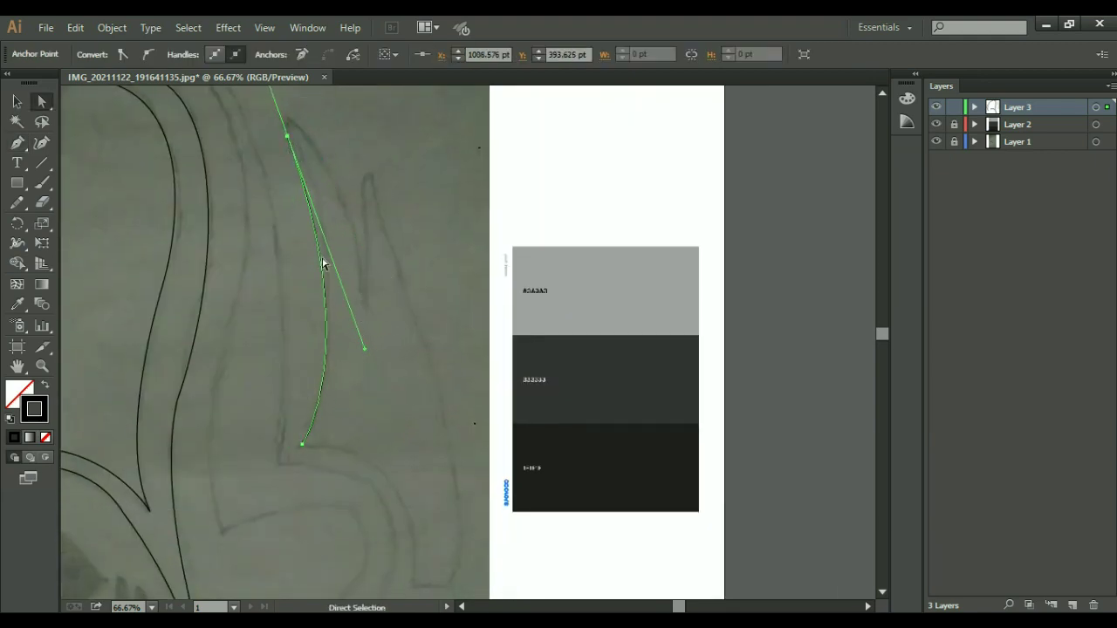
key(p)
mouse_move(289, 137)
mouse_down()
mouse_move(324, 152)
mouse_move(365, 309)
mouse_up()
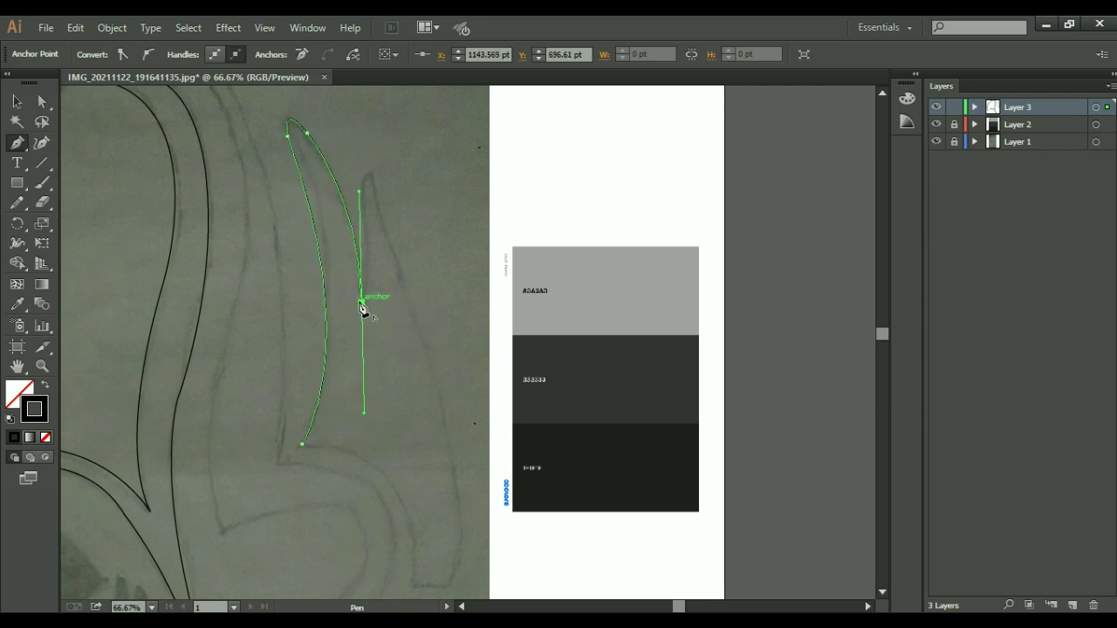
drag(362, 302, 372, 176)
scroll(437, 317, down, 1)
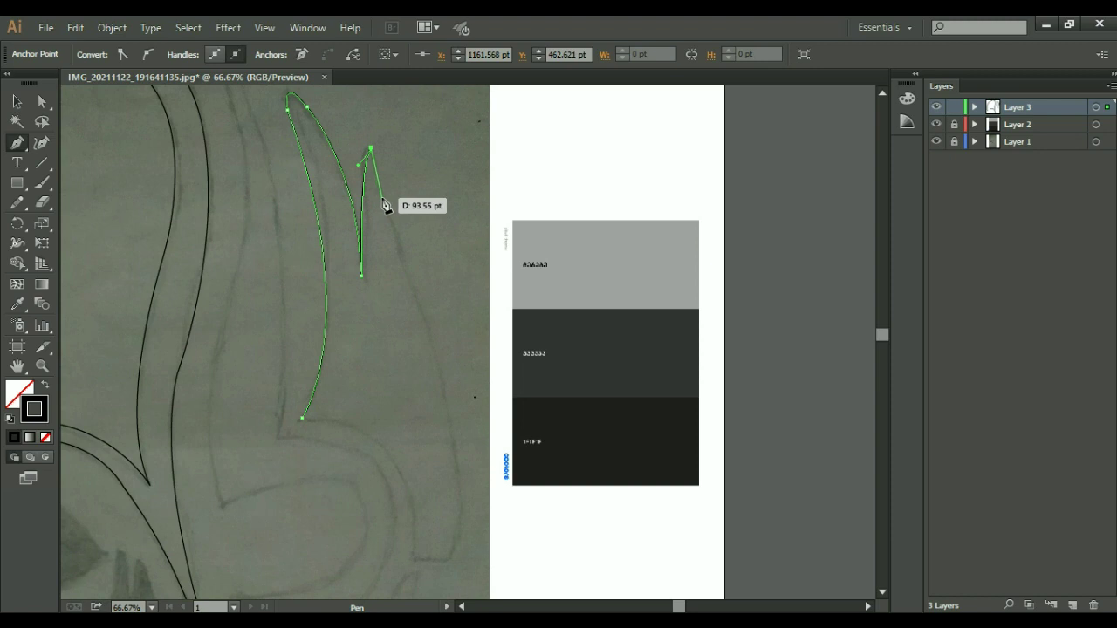
drag(384, 205, 382, 198)
Step: Place the second prong's tip and close the flame with a curved bottom, then deselect
mouse_move(389, 249)
mouse_down()
mouse_move(451, 384)
mouse_move(450, 373)
mouse_up()
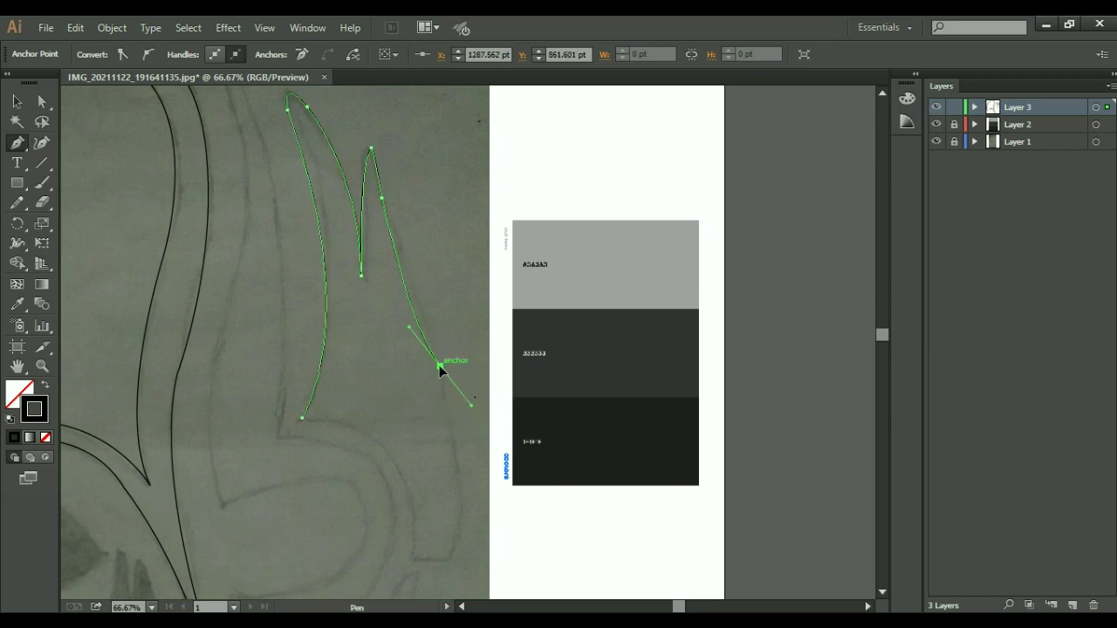
scroll(440, 371, down, 2)
drag(452, 465, 419, 480)
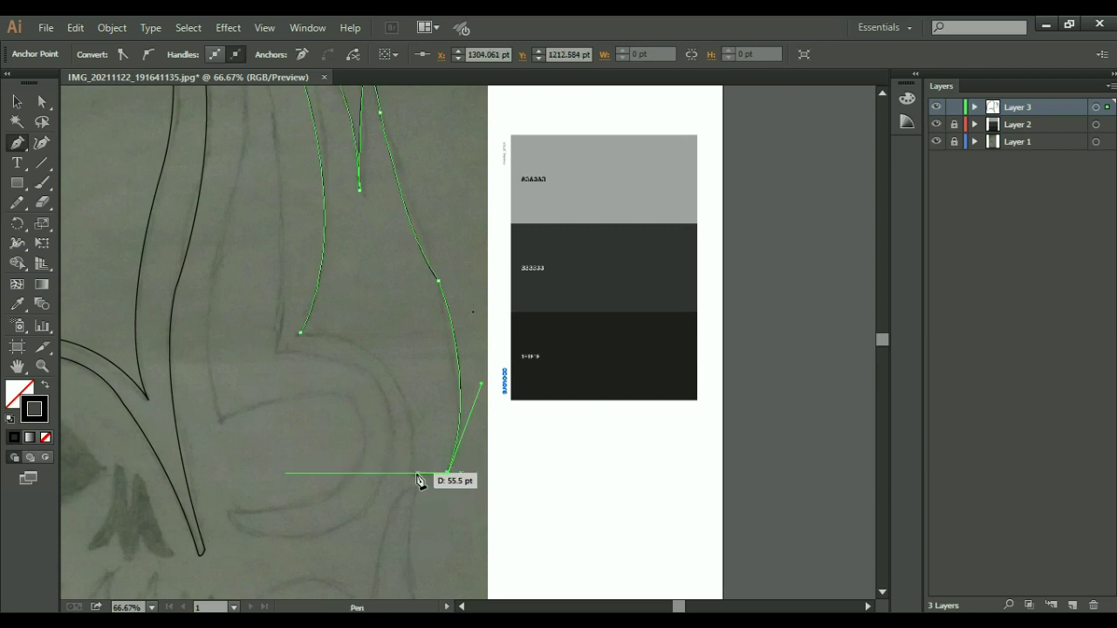
drag(302, 333, 182, 314)
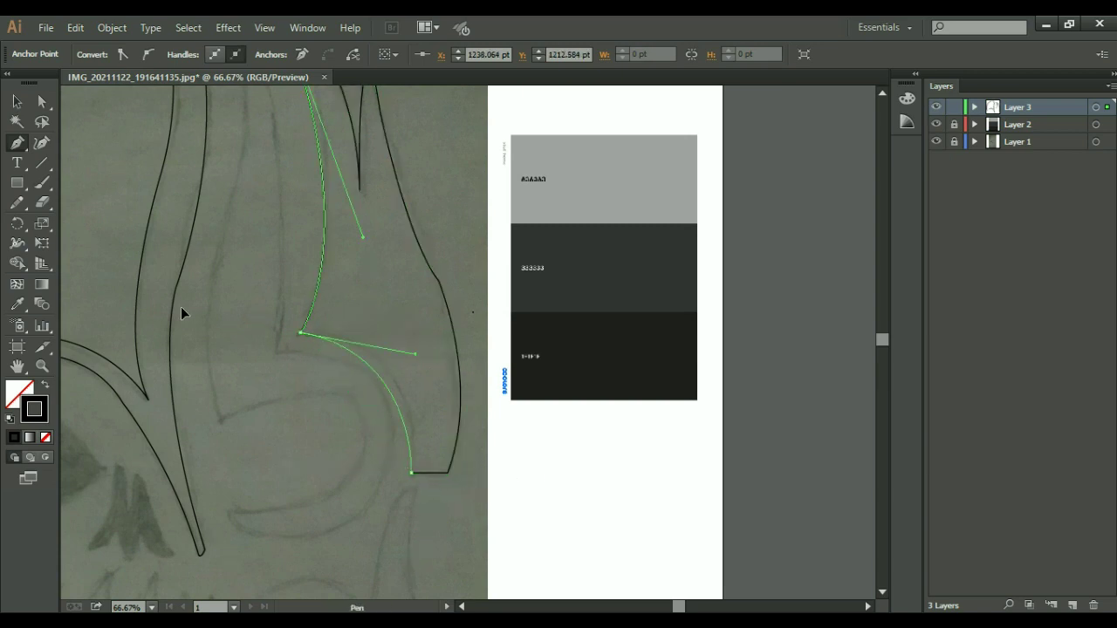
key(a)
click(307, 297)
Step: Start the tall hooked strand's outline and nudge its top anchor slightly lower
key(ctrl+0)
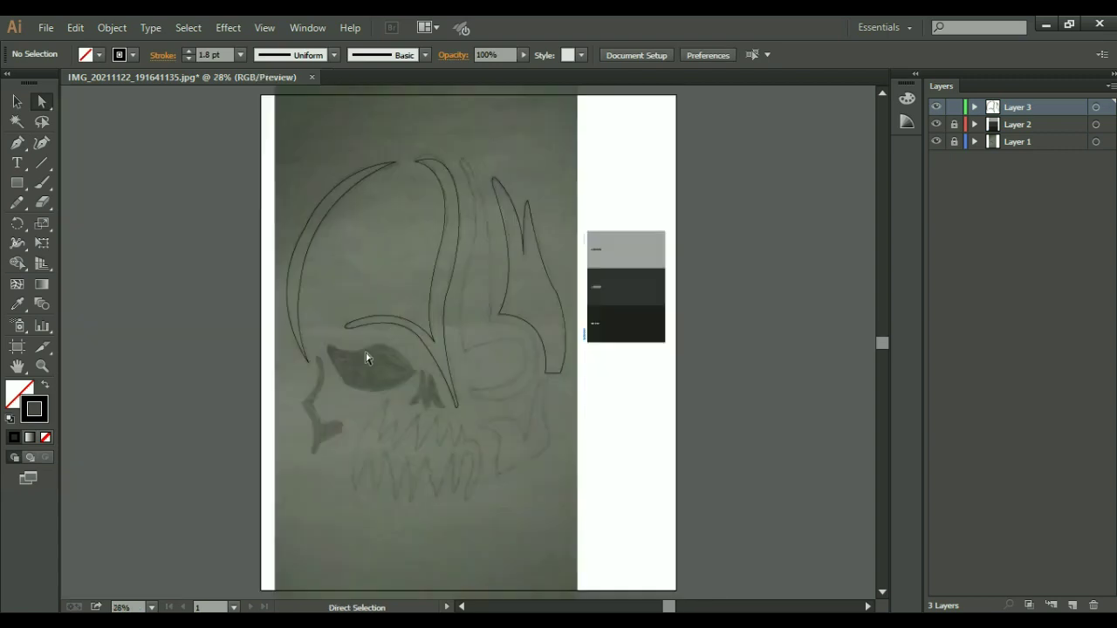
key(v)
key(ctrl+plus)
key(ctrl+plus)
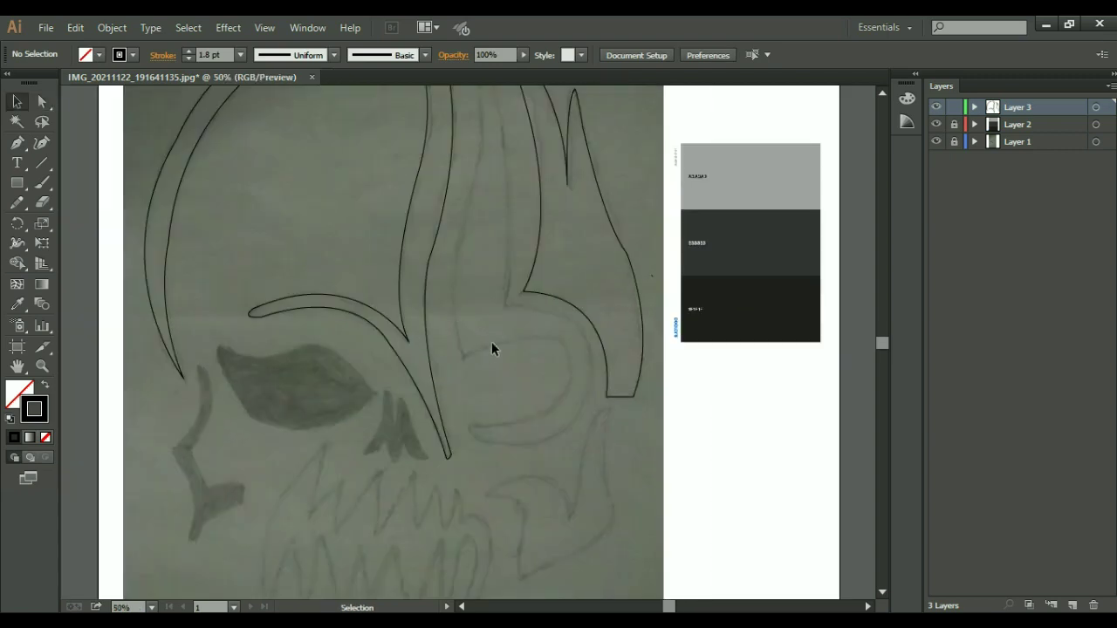
scroll(427, 407, up, 3)
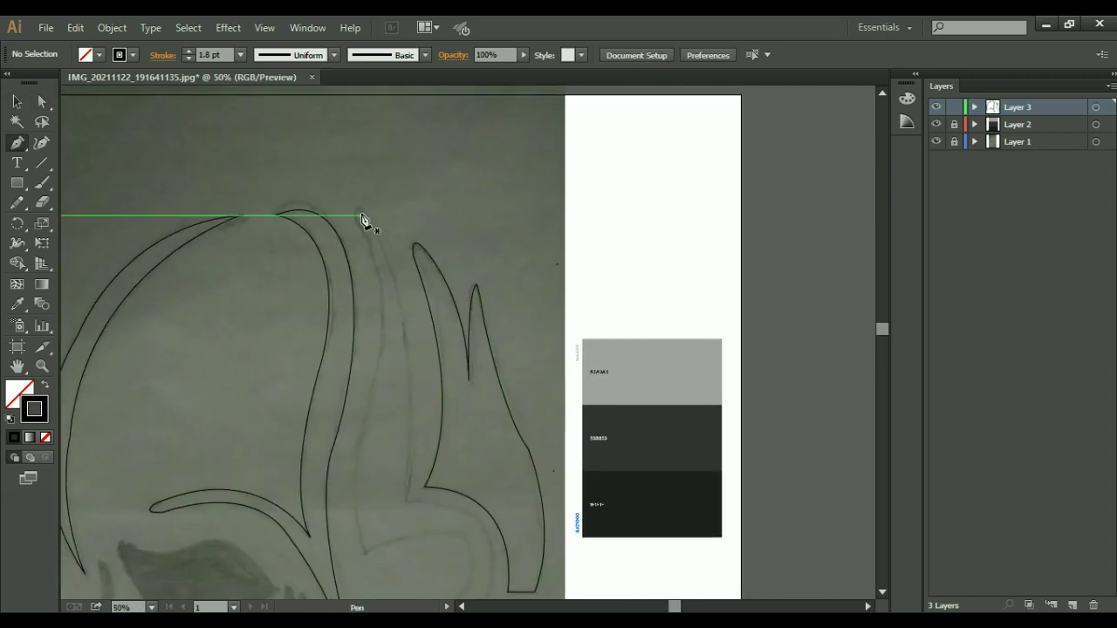
click(361, 217)
scroll(393, 262, down, 2)
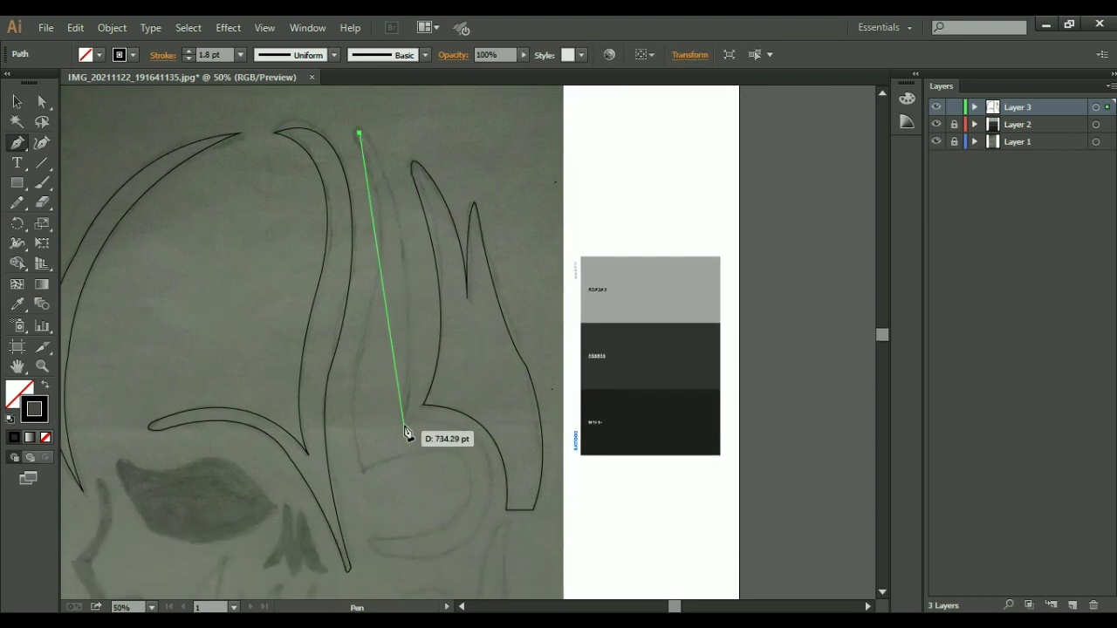
drag(404, 419, 397, 488)
scroll(393, 436, down, 2)
scroll(392, 436, up, 3)
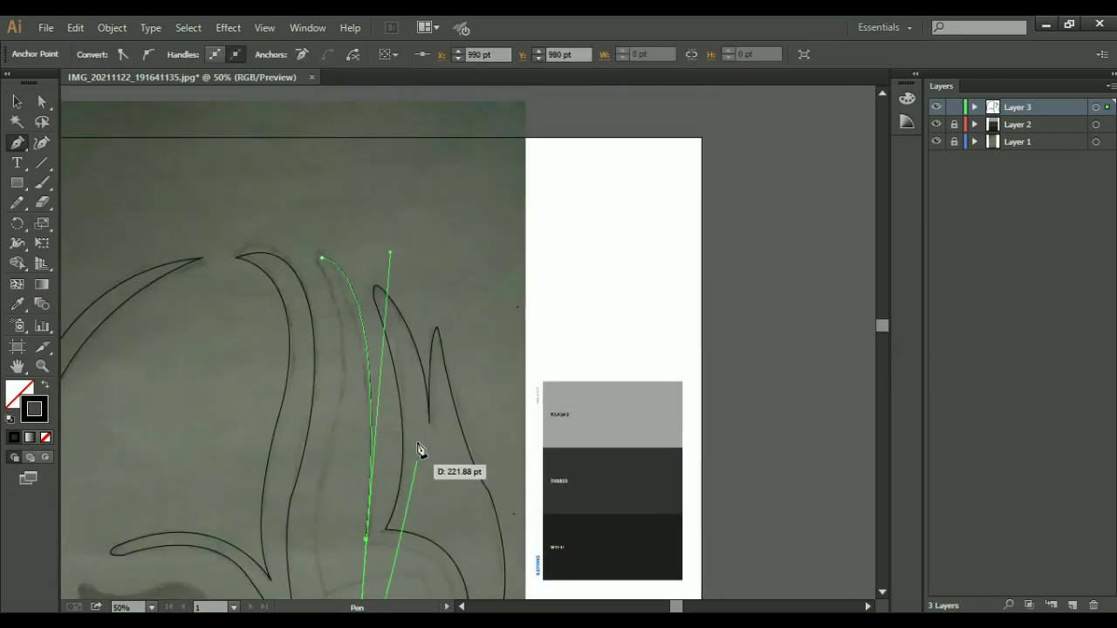
click(390, 253)
drag(390, 256, 389, 278)
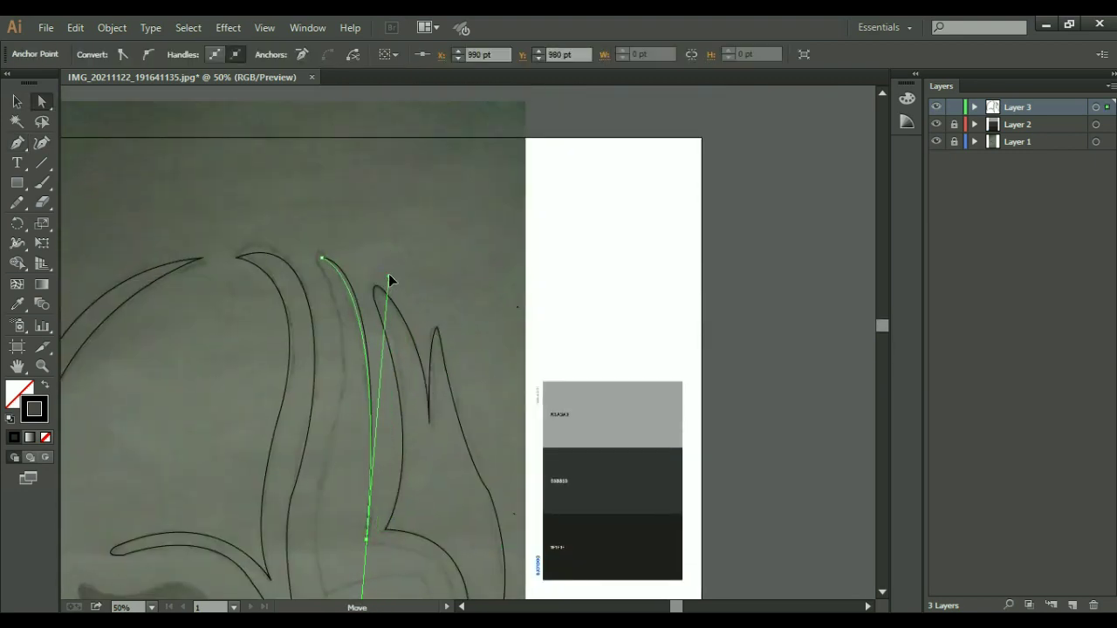
Step: Trace down to sharp corners at the lower right and sweep the outline left along the bottom
scroll(417, 576, down, 5)
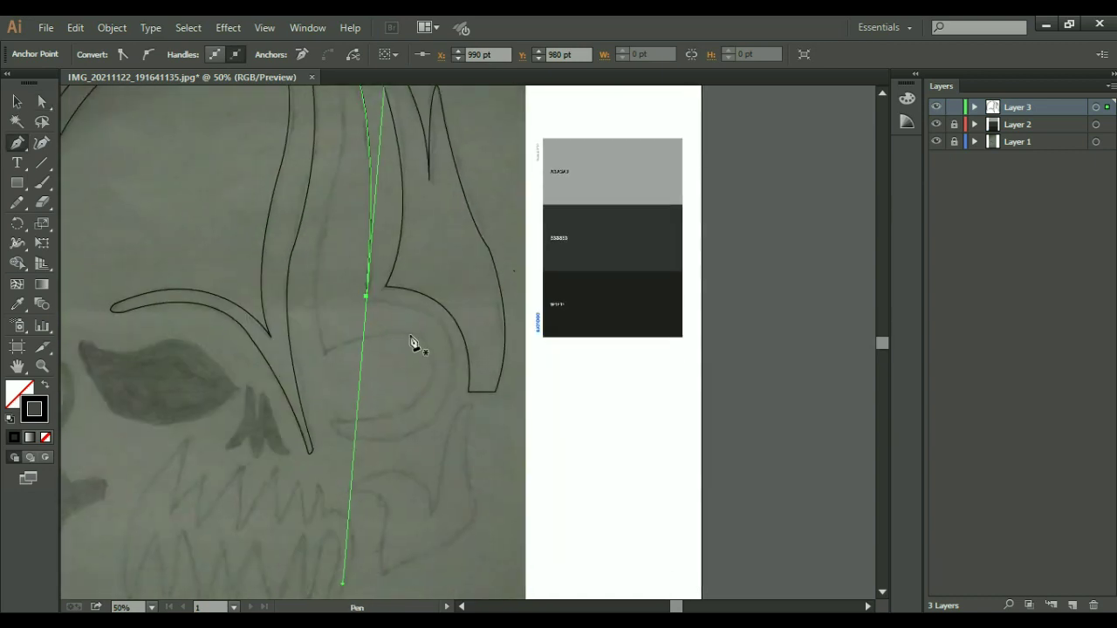
drag(377, 309, 371, 304)
click(366, 297)
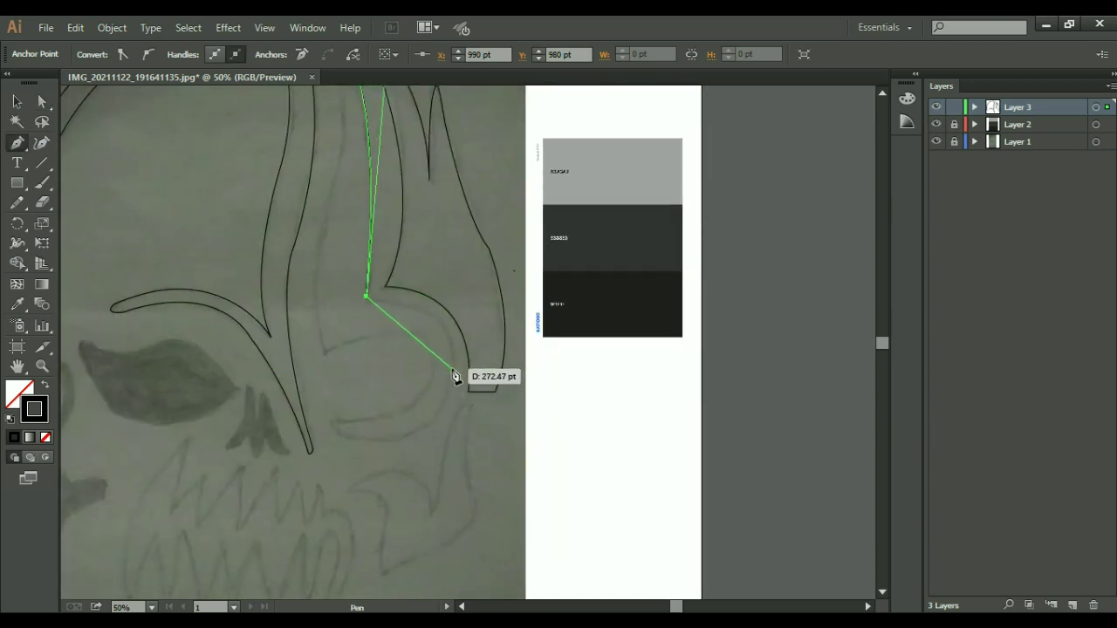
drag(452, 368, 442, 440)
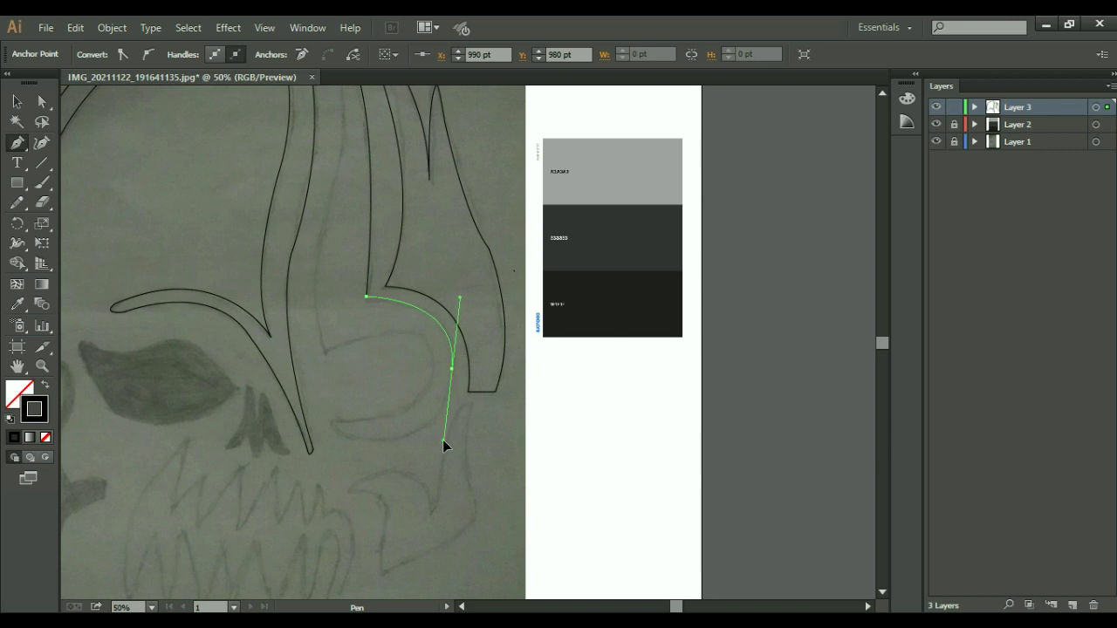
click(451, 368)
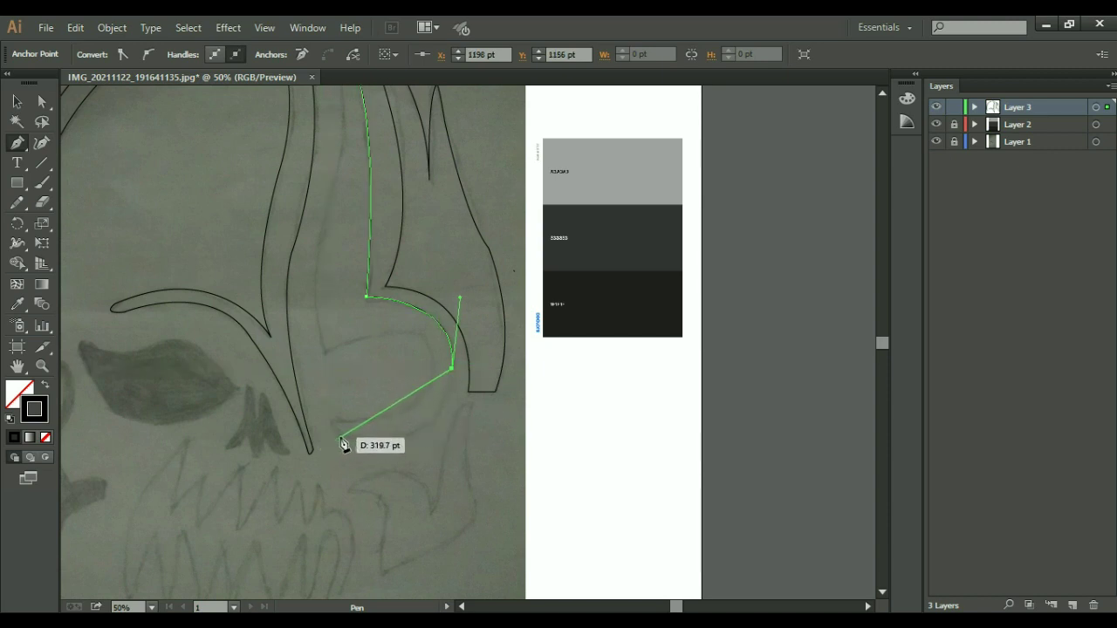
mouse_move(341, 435)
mouse_down()
mouse_move(213, 400)
mouse_move(233, 427)
mouse_up()
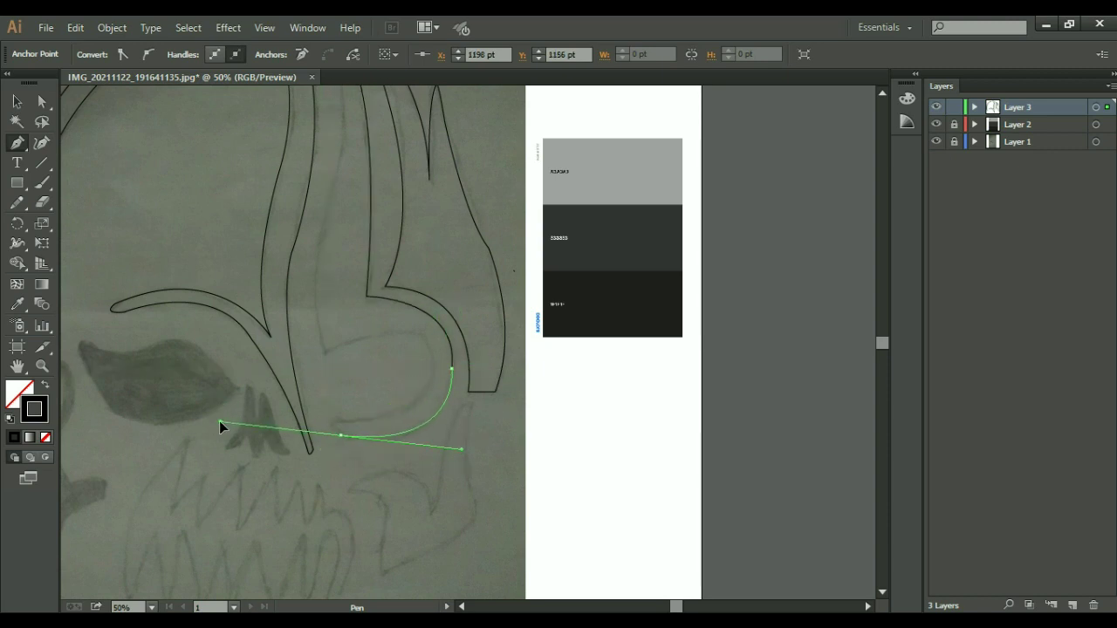
click(343, 428)
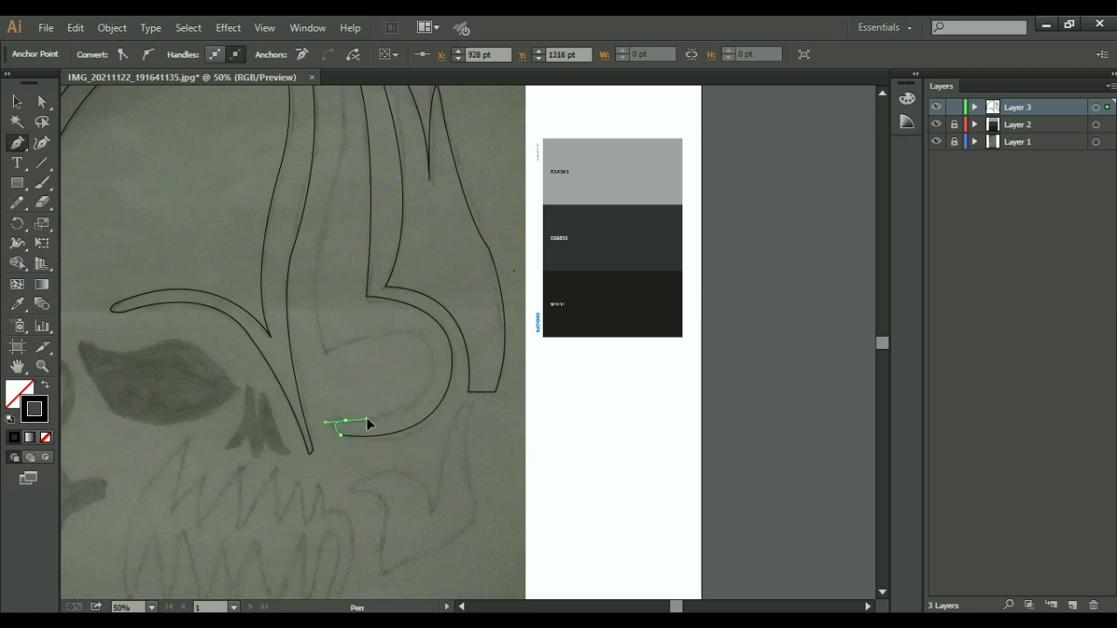
Step: Curve the hook back from the bottom anchor and up along the strand's edge
mouse_move(347, 422)
mouse_down()
mouse_move(434, 376)
mouse_move(431, 316)
mouse_up()
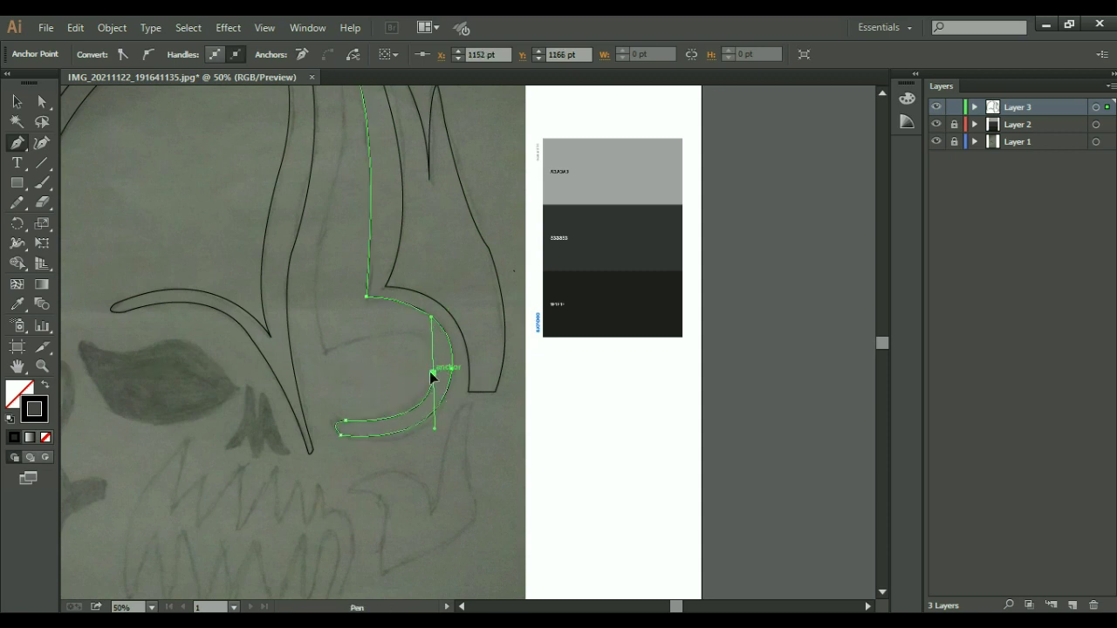
drag(432, 375, 336, 354)
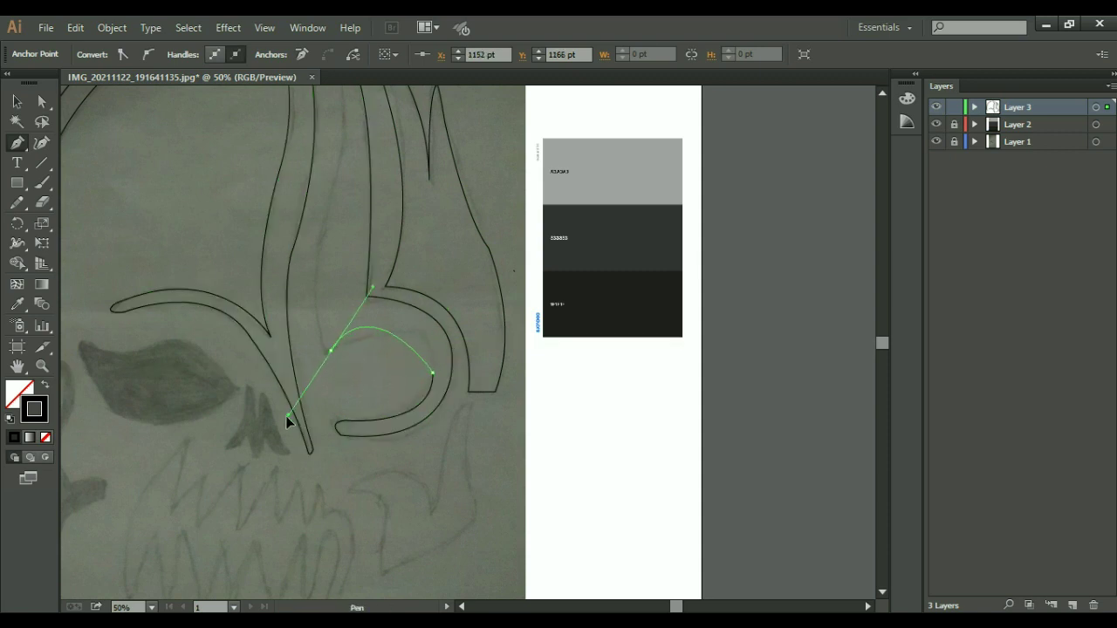
drag(432, 374, 364, 340)
mouse_move(365, 337)
mouse_down()
mouse_move(359, 351)
mouse_move(323, 355)
mouse_up()
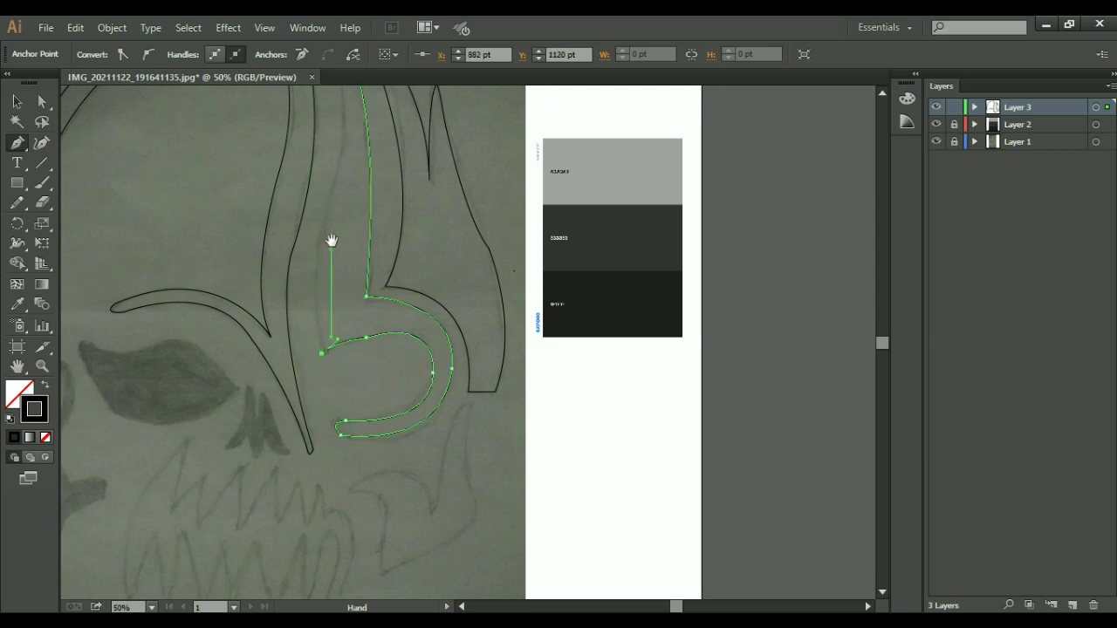
drag(332, 242, 341, 344)
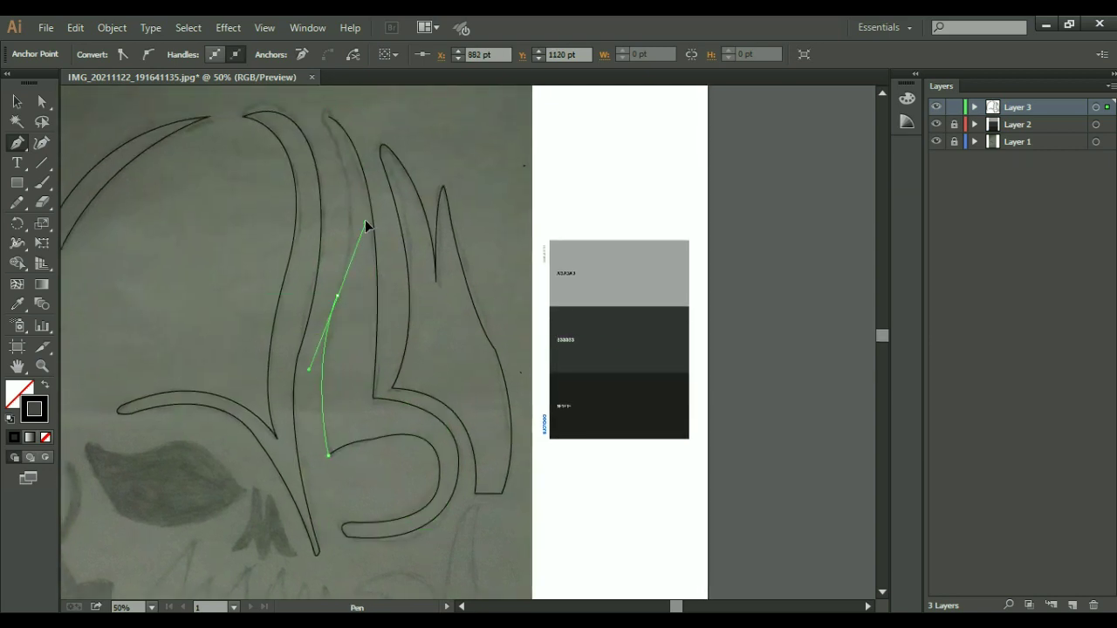
drag(365, 226, 326, 130)
Step: Extend the curve up to the strand's tip, undoing and redoing misplaced points, then deselect
scroll(291, 102, up, 4)
scroll(413, 381, up, 1)
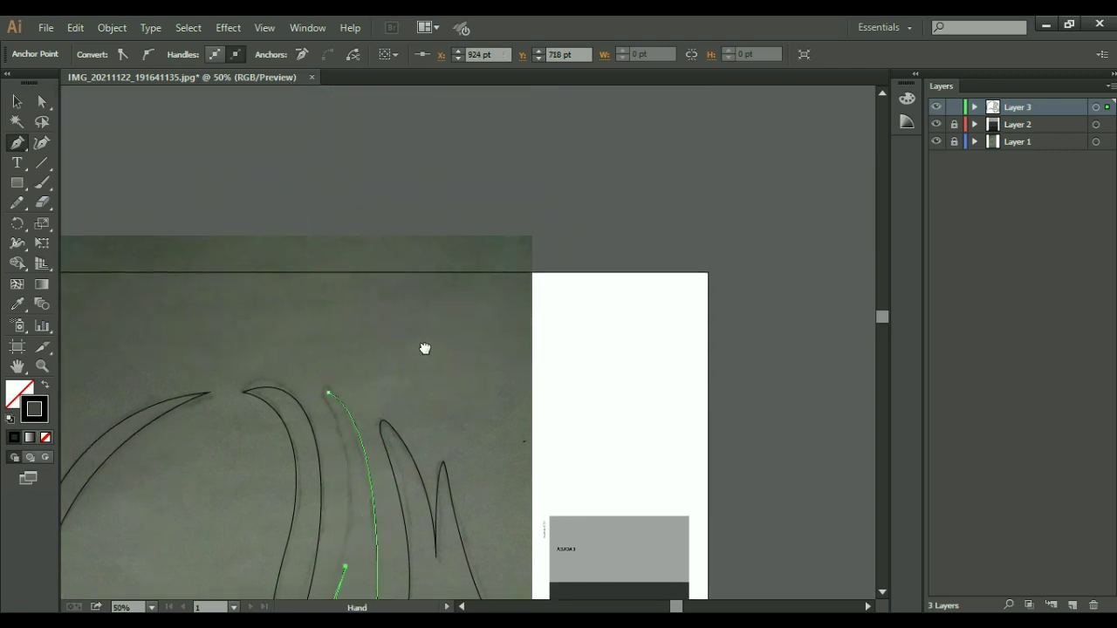
key(ctrl+minus)
drag(393, 311, 397, 330)
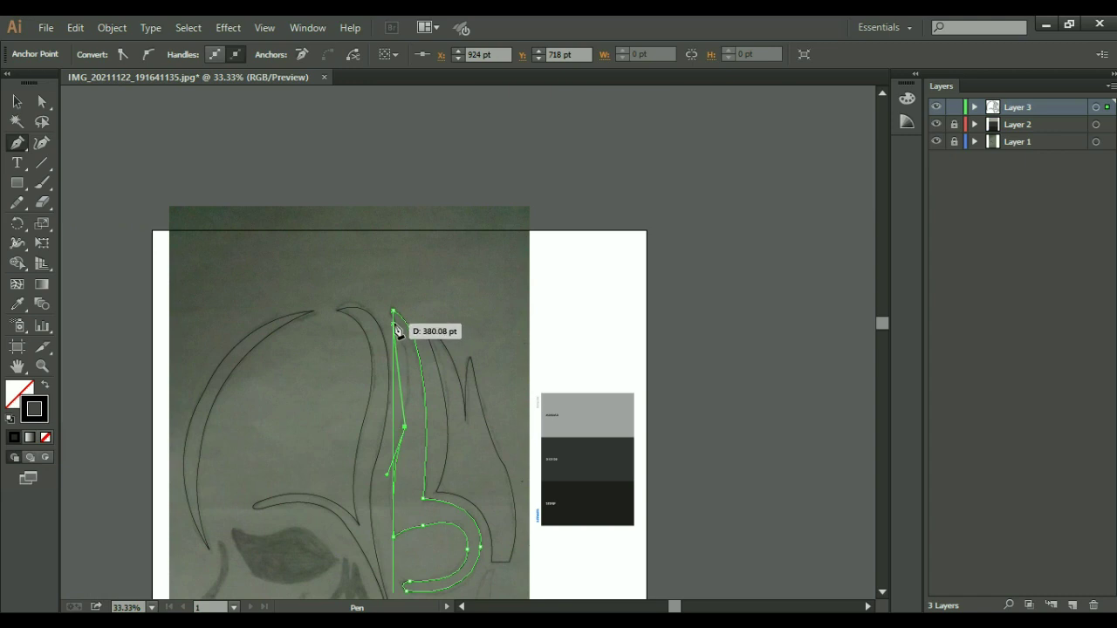
key(ctrl+z)
key(ctrl+z)
key(ctrl+z)
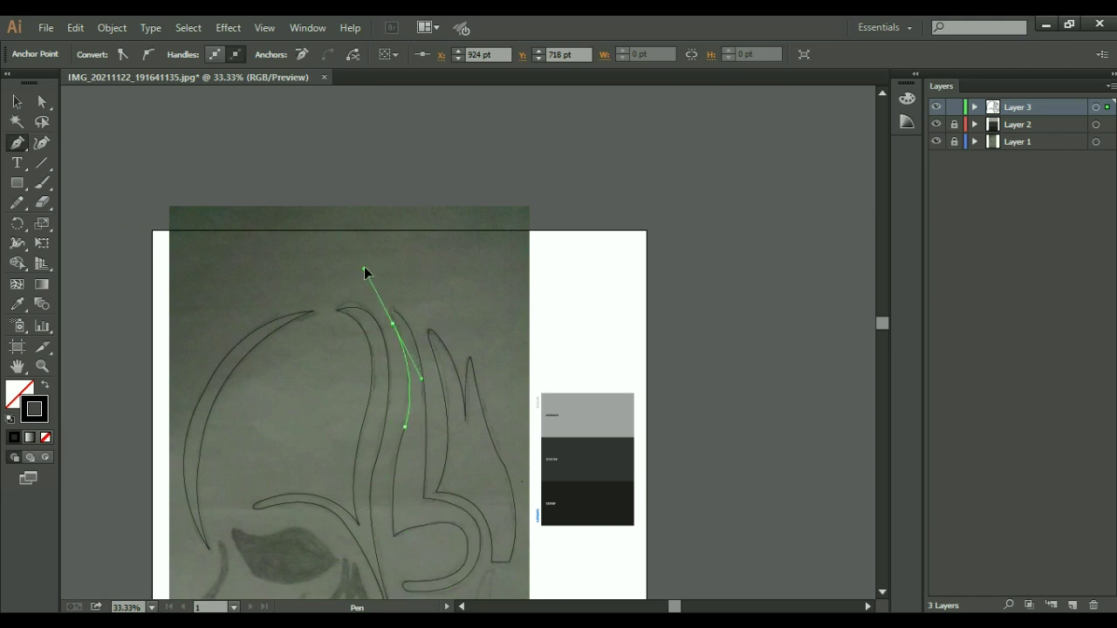
drag(358, 267, 363, 268)
key(ctrl+z)
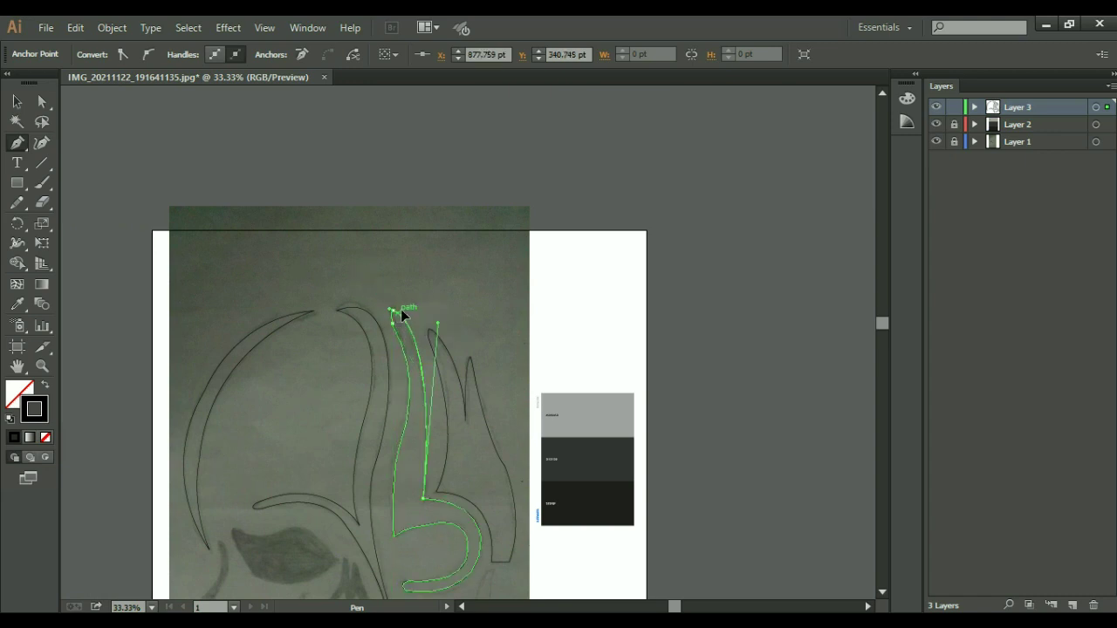
key(ctrl+z)
key(ctrl+shift+z)
key(ctrl+shift+z)
key(a)
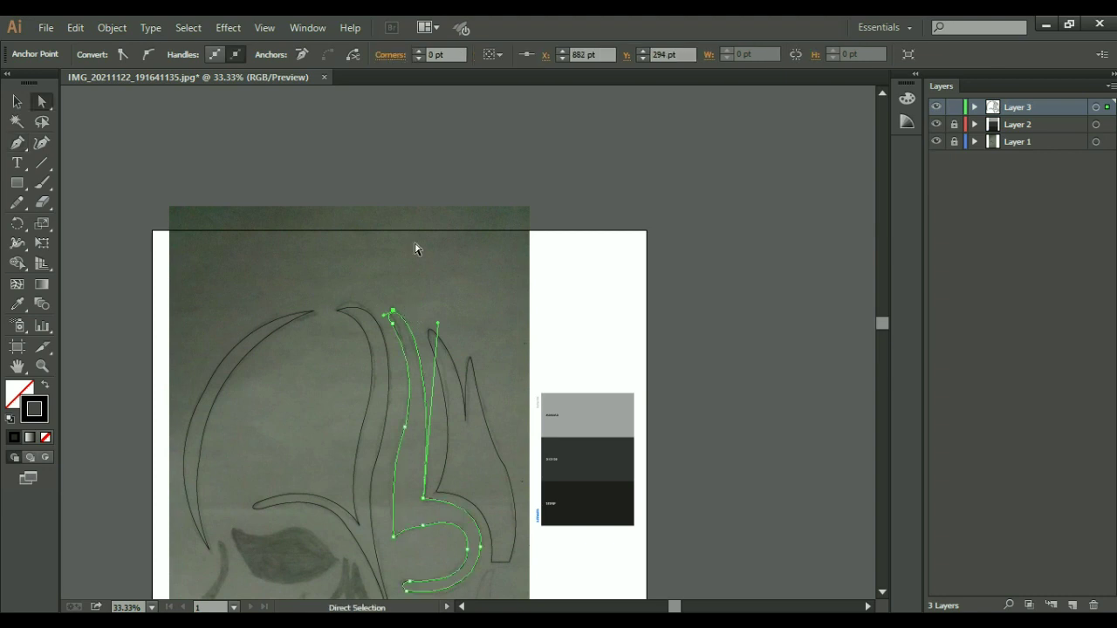
click(418, 251)
key(ctrl+0)
Step: Select all anchors and run the Smooth Tool along the tall strand's rough tip
drag(411, 125, 562, 317)
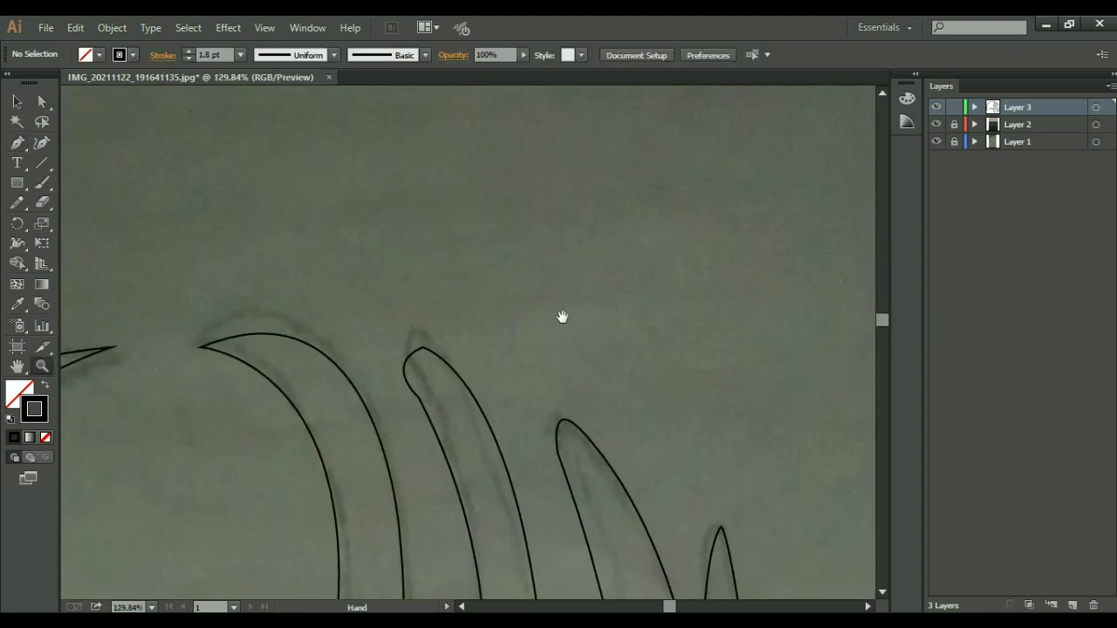
click(406, 408)
key(ctrl+a)
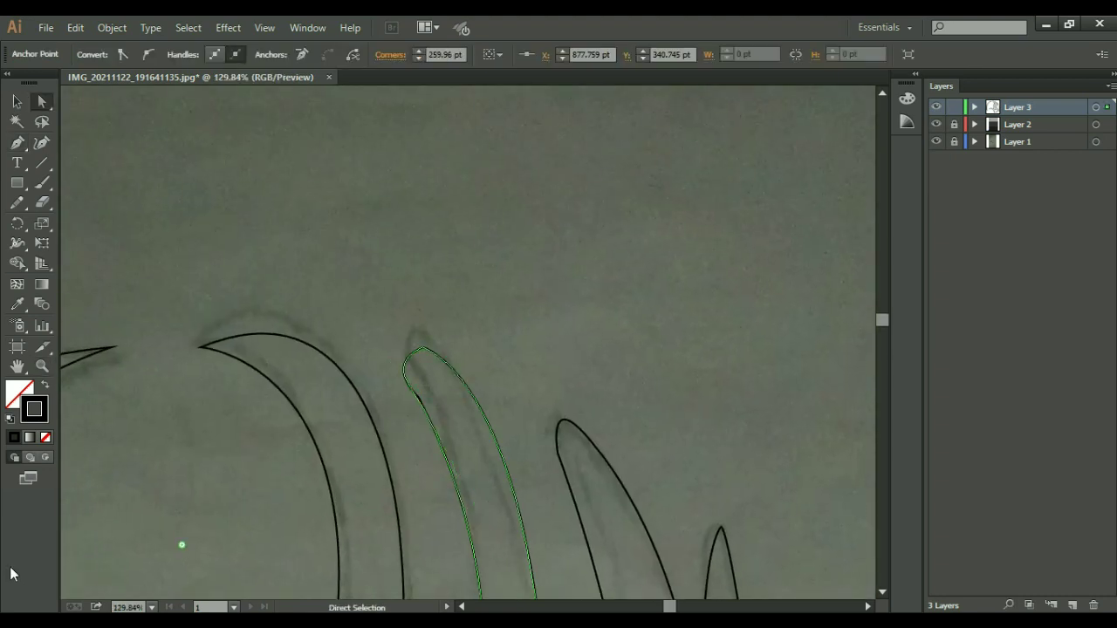
scroll(546, 332, down, 3)
drag(13, 210, 98, 219)
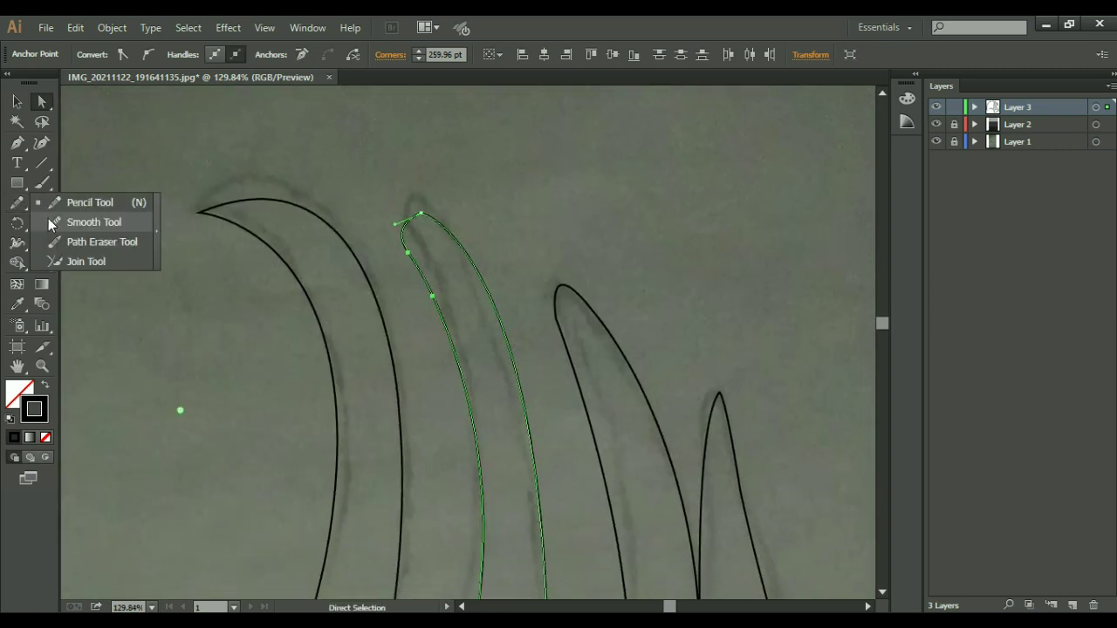
drag(479, 478, 454, 359)
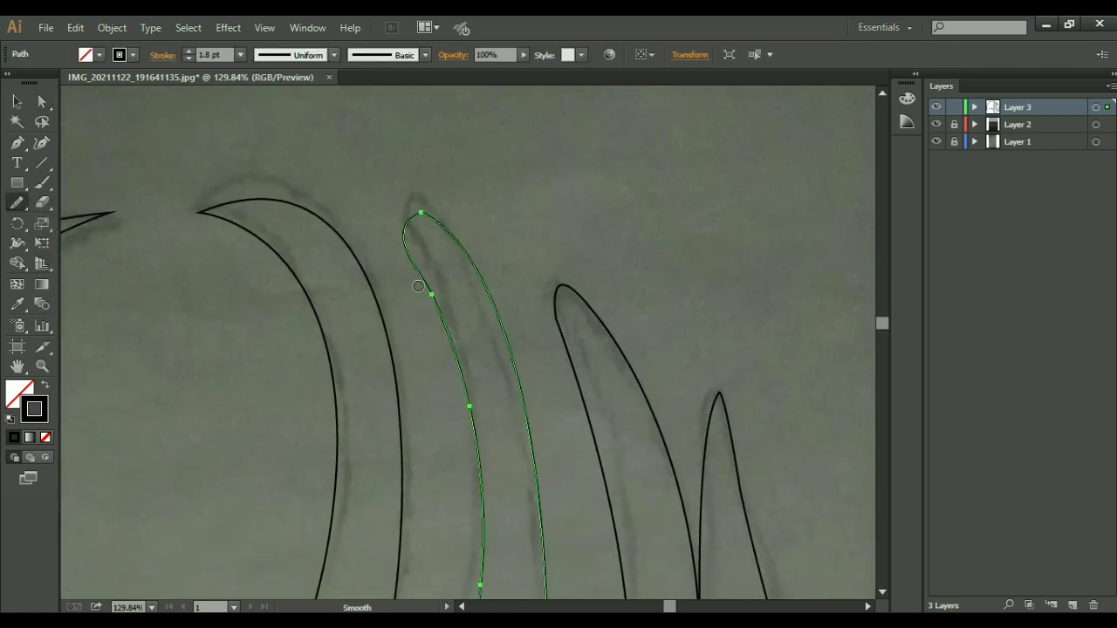
key(a)
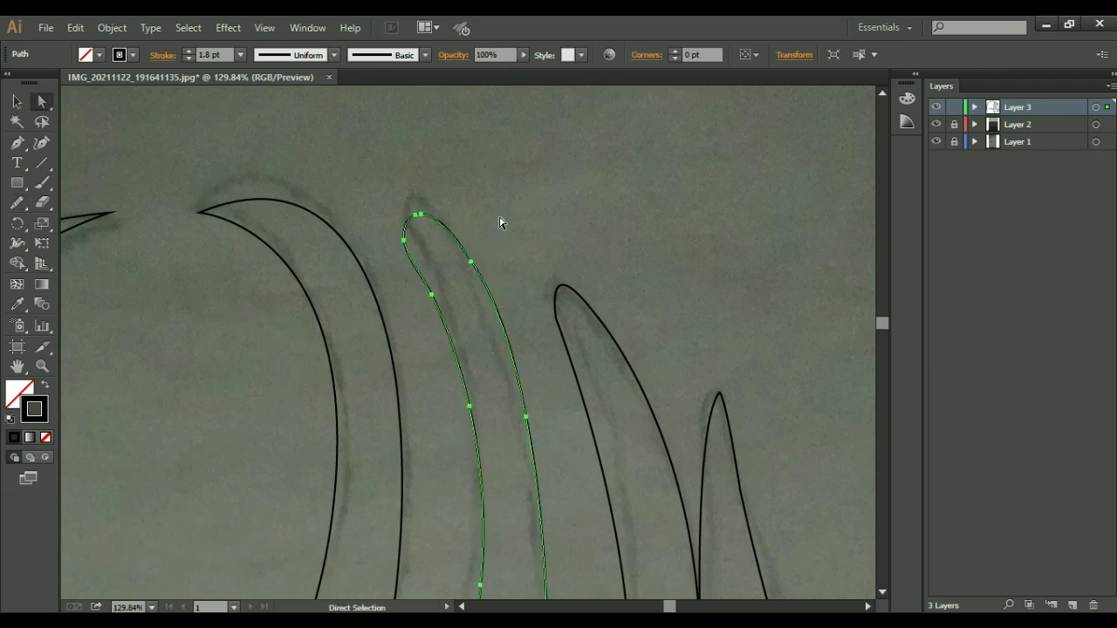
click(536, 297)
key(ctrl+minus)
key(ctrl+minus)
key(ctrl+minus)
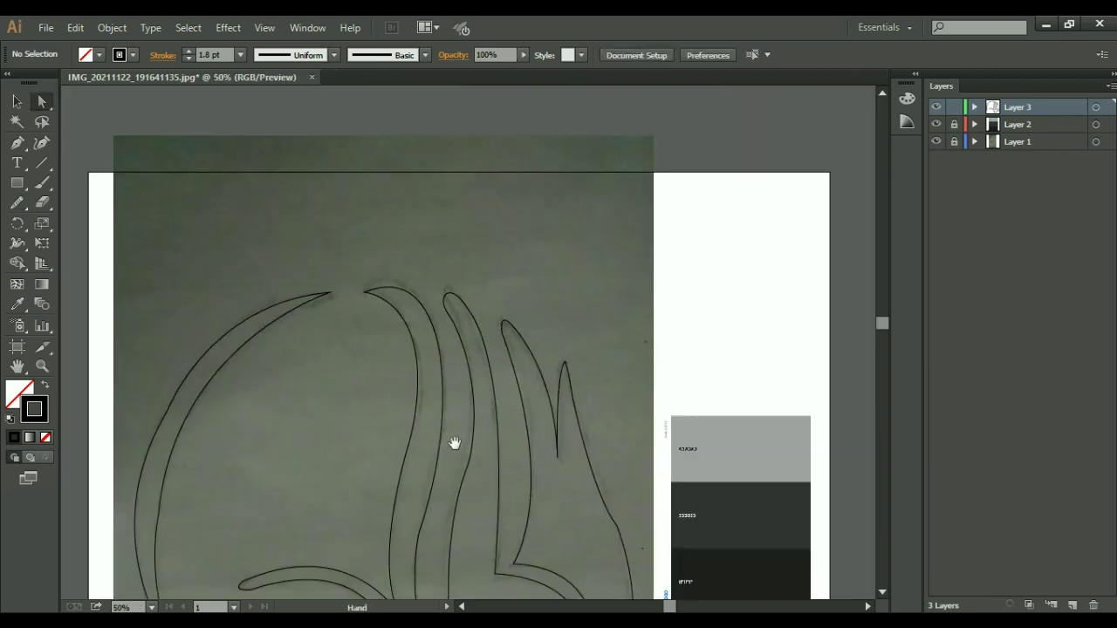
mouse_move(454, 442)
mouse_down()
mouse_move(478, 376)
mouse_move(509, 416)
mouse_up()
Step: Outline the leaf-shaped left eye socket with Pen curves along its lower edge and left corner
key(p)
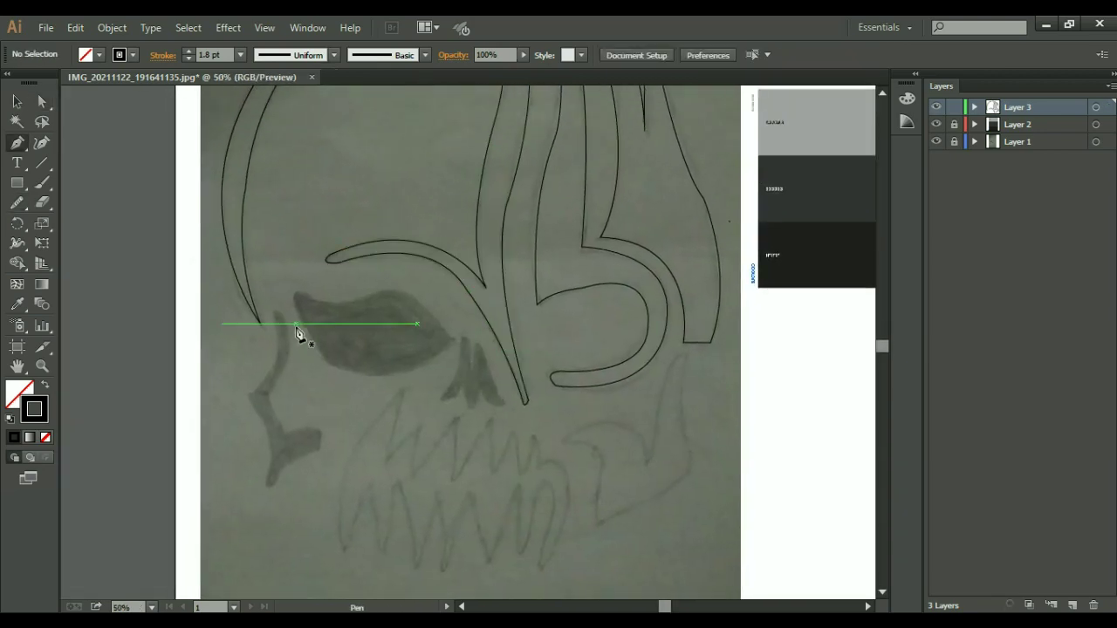
key(ctrl+plus)
click(446, 340)
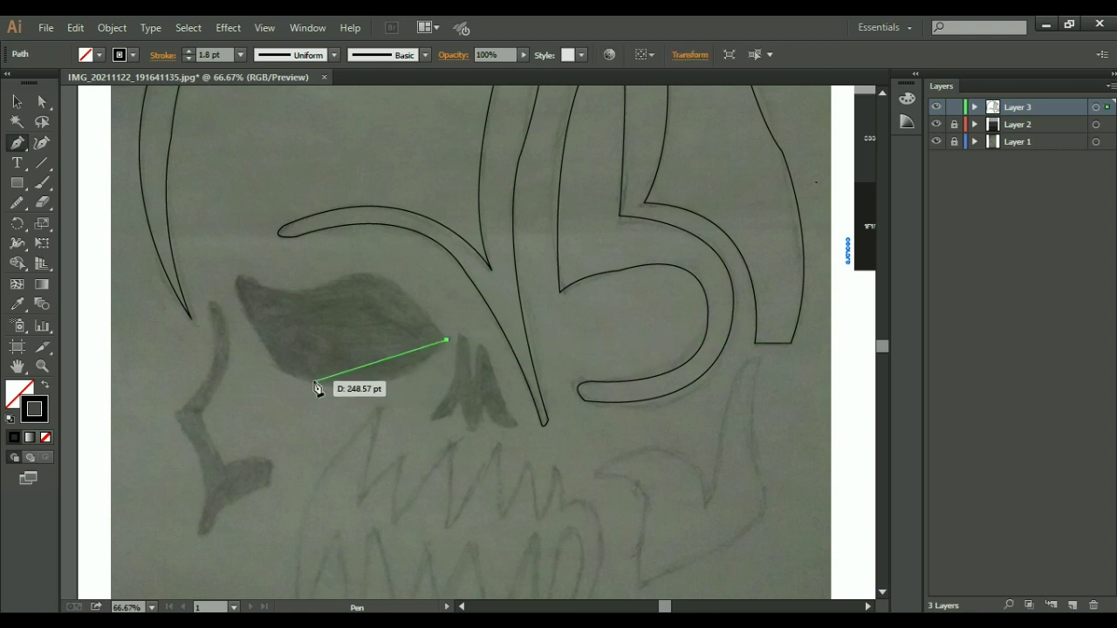
mouse_move(276, 373)
mouse_down()
mouse_move(146, 279)
mouse_move(154, 330)
mouse_up()
click(276, 372)
mouse_move(251, 278)
mouse_down()
mouse_move(299, 276)
mouse_move(416, 305)
mouse_move(448, 349)
mouse_up()
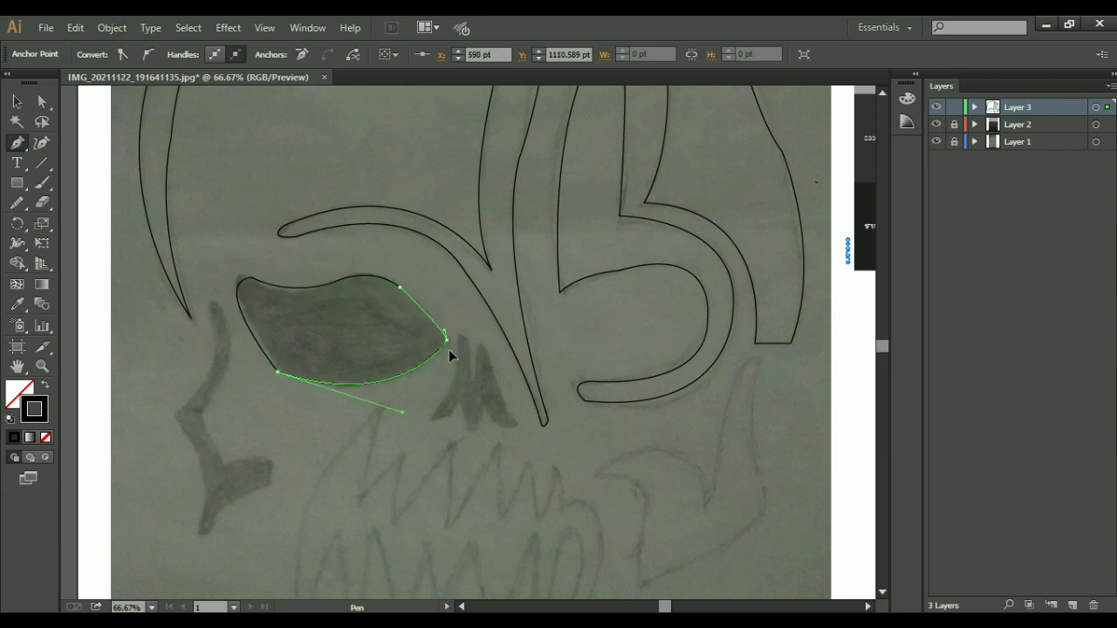
ctrl+click(481, 381)
mouse_move(472, 384)
mouse_down()
mouse_move(430, 334)
mouse_move(360, 407)
mouse_up()
Step: Pen-trace the two-pronged nose outline beside the eye at 150% zoom and close it
key(p)
click(419, 301)
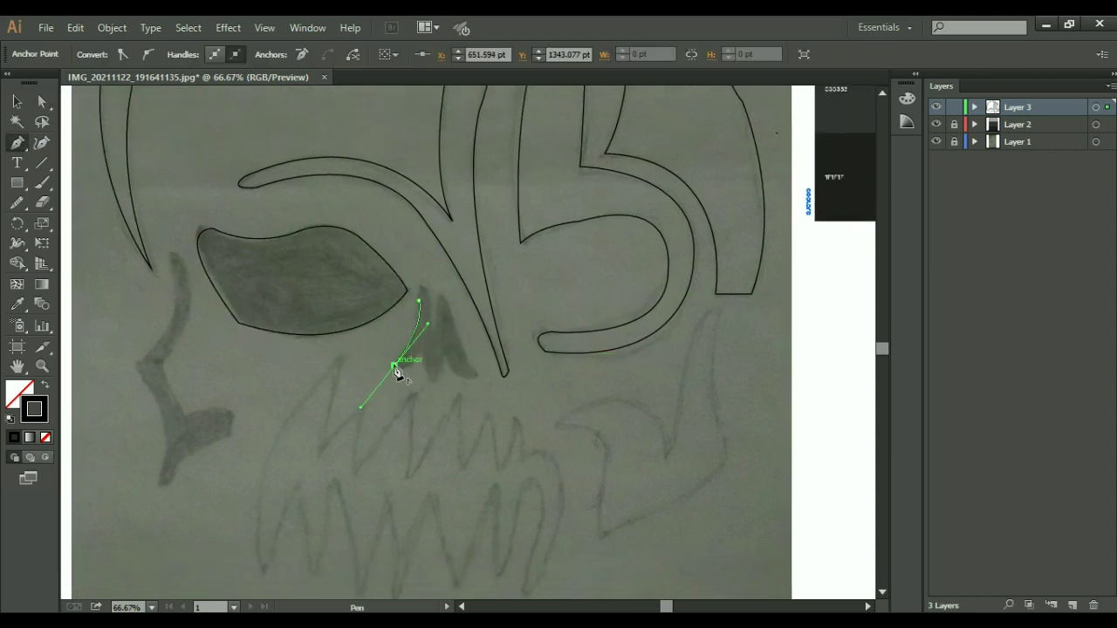
mouse_move(413, 366)
mouse_down()
mouse_move(428, 340)
mouse_move(436, 397)
mouse_up()
key(ctrl+plus)
key(ctrl+plus)
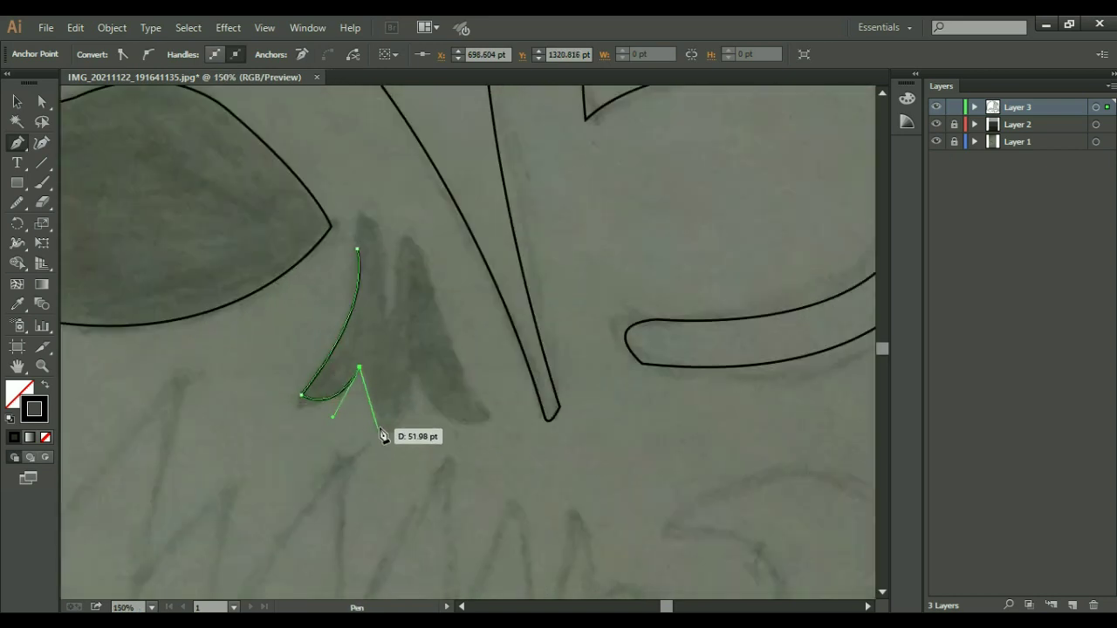
mouse_move(405, 459)
mouse_down()
mouse_move(382, 431)
mouse_move(403, 429)
mouse_move(419, 387)
mouse_move(437, 376)
mouse_up()
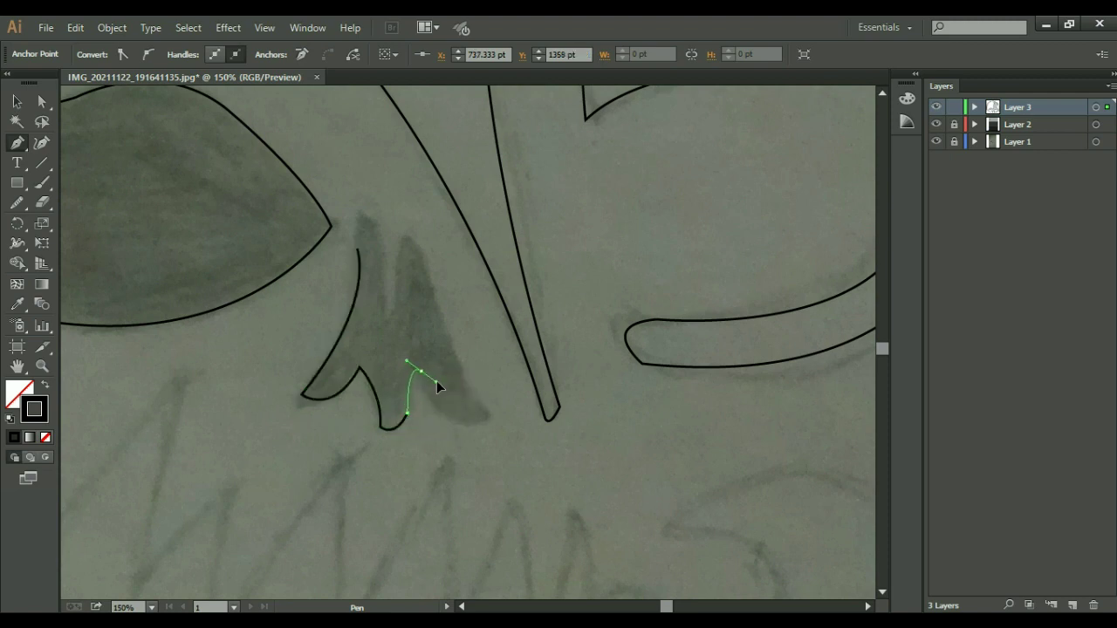
mouse_move(420, 372)
mouse_down()
mouse_move(431, 417)
mouse_move(508, 398)
mouse_move(464, 394)
mouse_move(426, 261)
mouse_move(402, 238)
mouse_move(399, 254)
mouse_move(404, 244)
mouse_up()
click(431, 407)
mouse_move(397, 309)
mouse_down()
mouse_move(384, 319)
mouse_move(362, 214)
mouse_move(364, 225)
mouse_up()
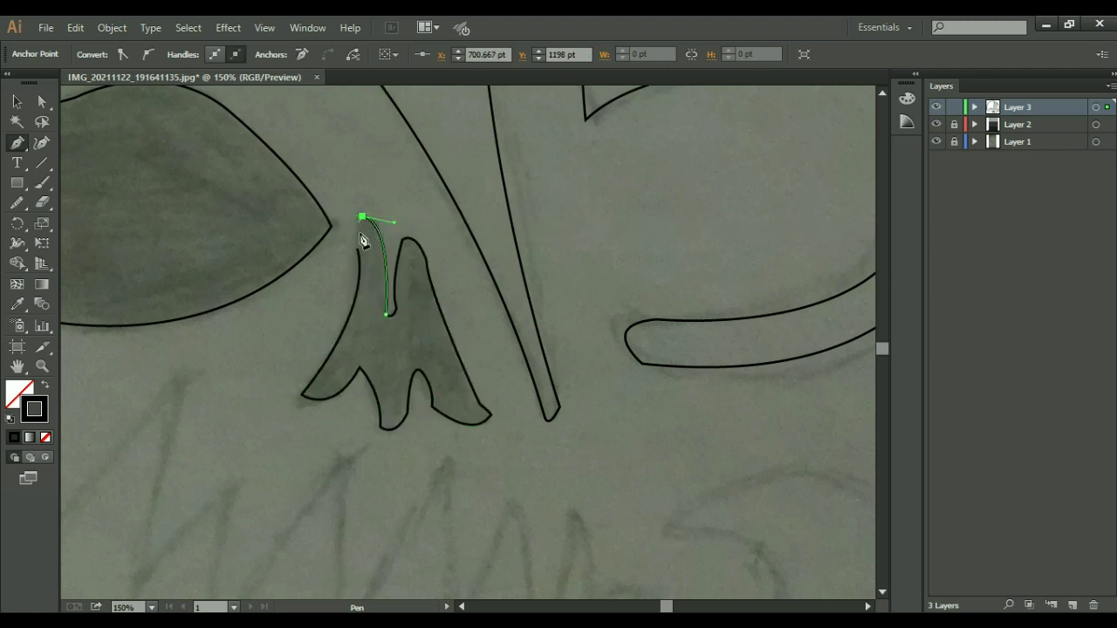
Step: Check and adjust the nose's anchors with Direct Selection, zooming out to review
key(a)
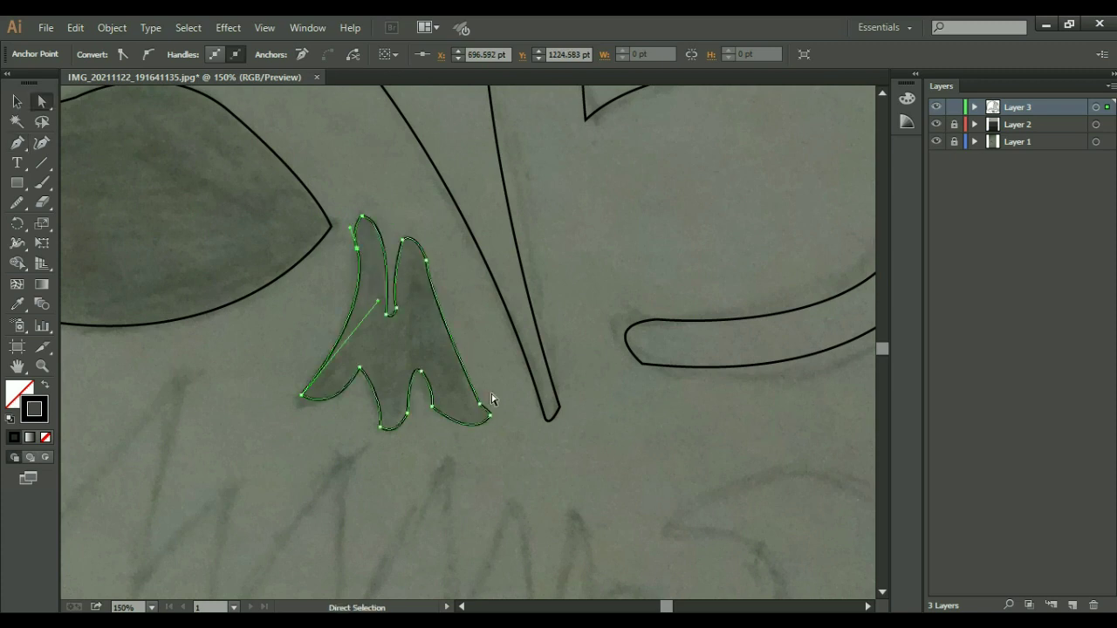
click(469, 415)
drag(673, 349, 413, 452)
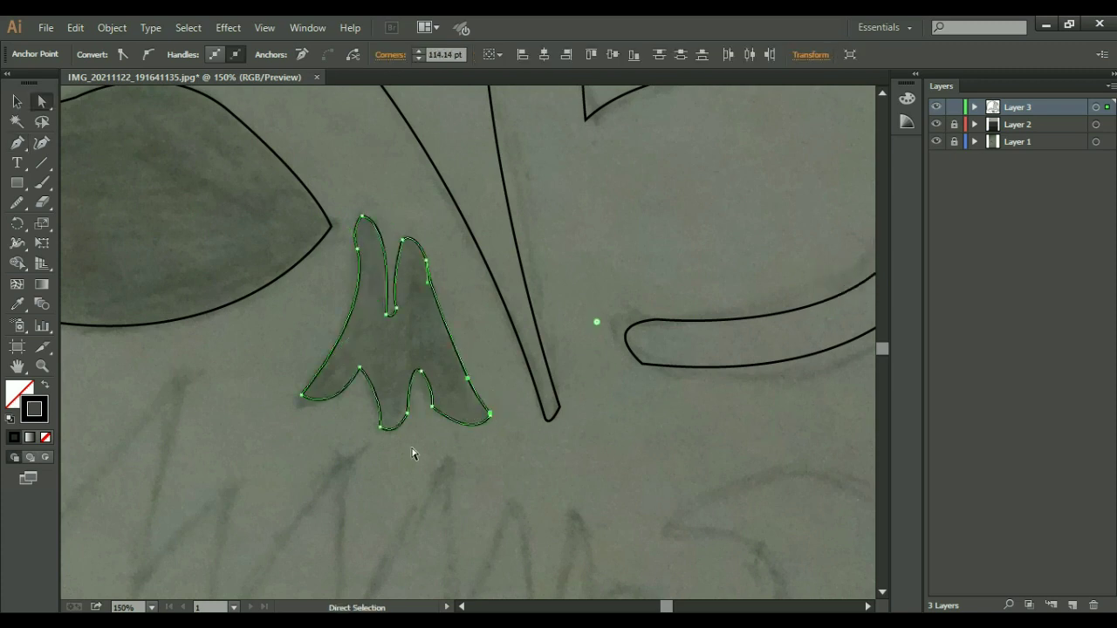
click(500, 458)
click(432, 406)
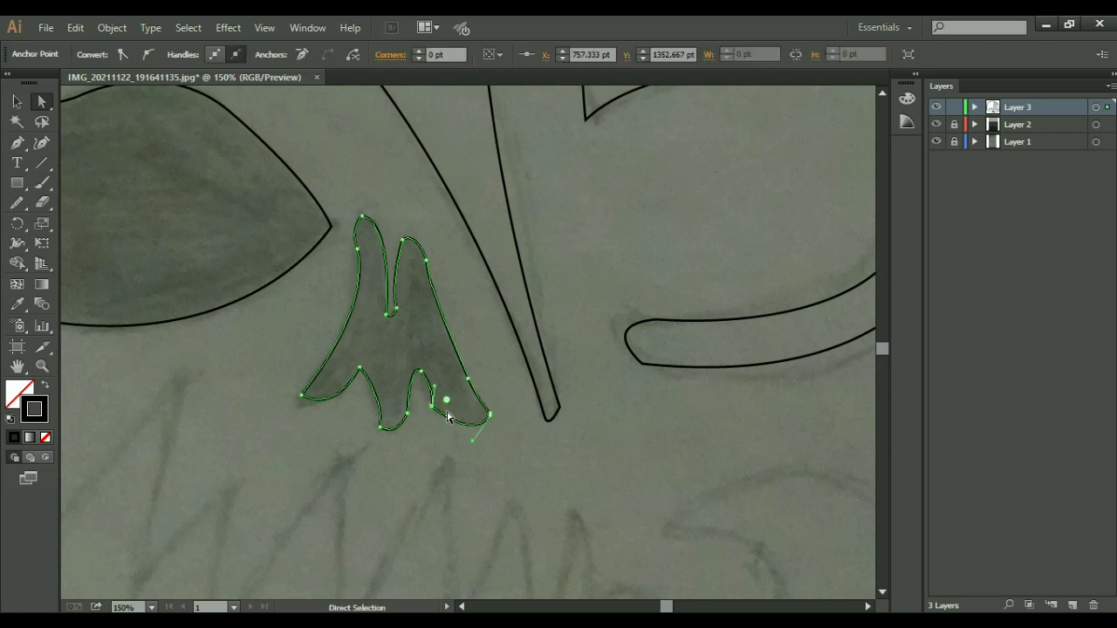
click(380, 445)
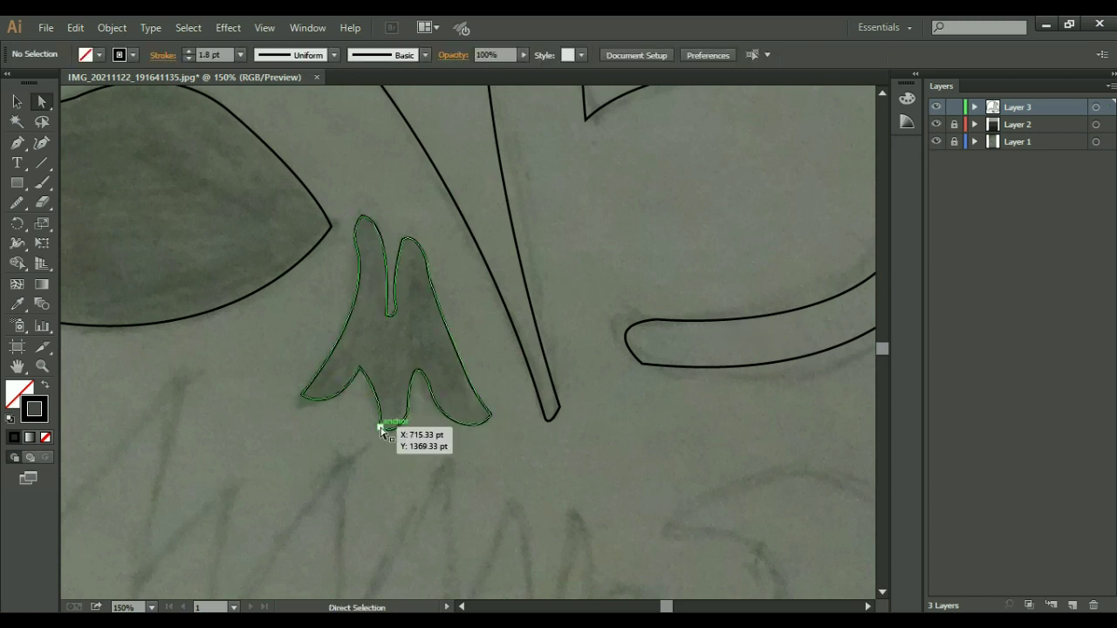
click(408, 419)
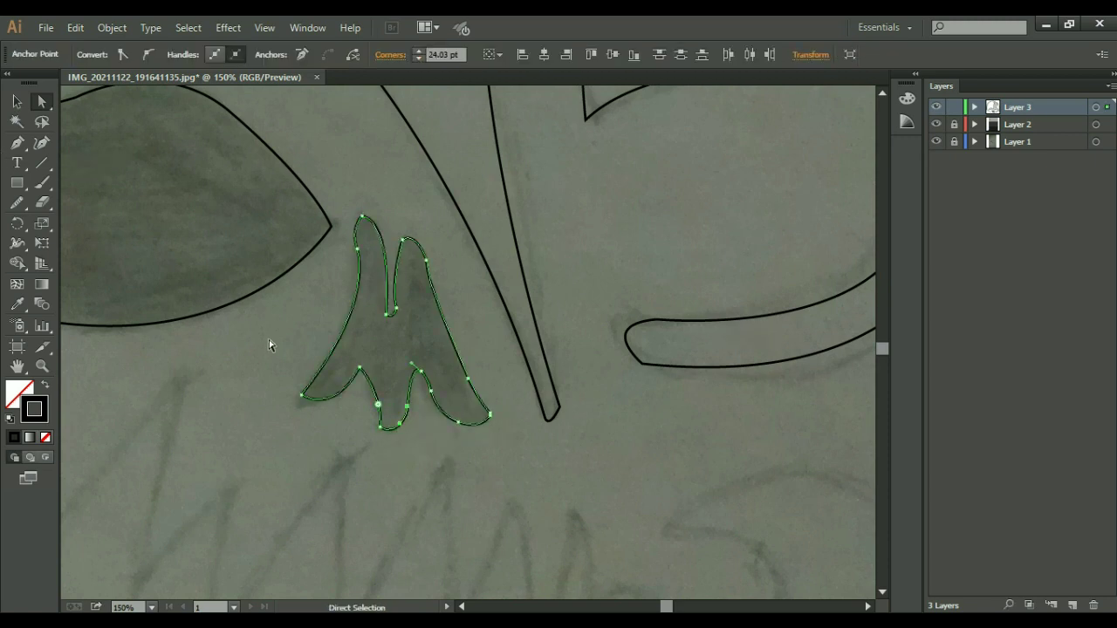
click(289, 381)
key(ctrl+minus)
key(ctrl+minus)
key(ctrl+minus)
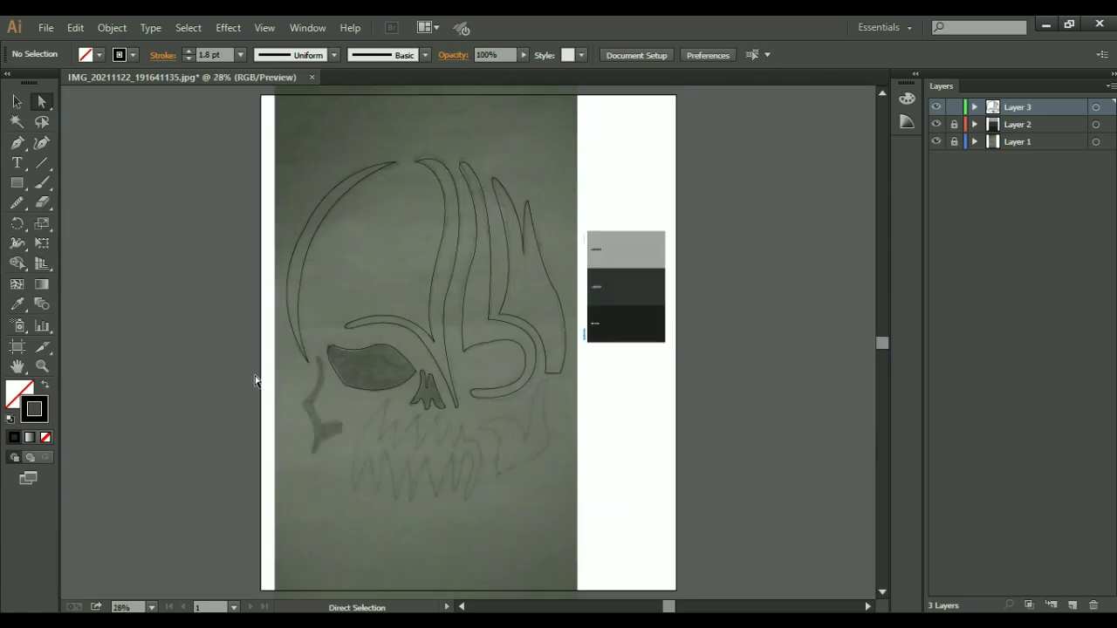
key(ctrl+plus)
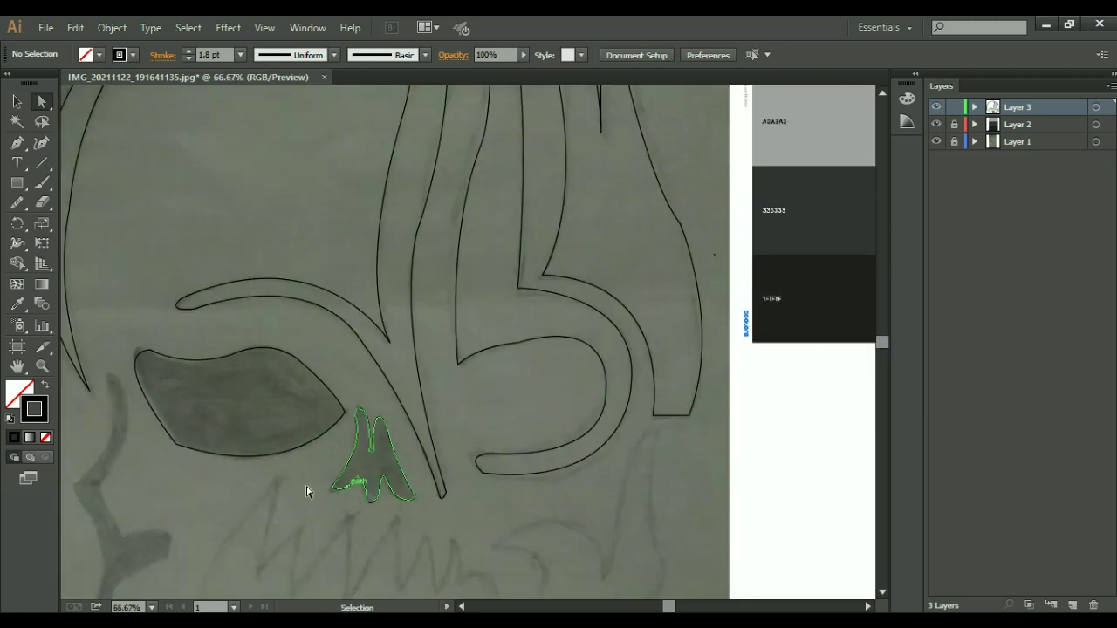
key(ctrl+plus)
key(ctrl+plus)
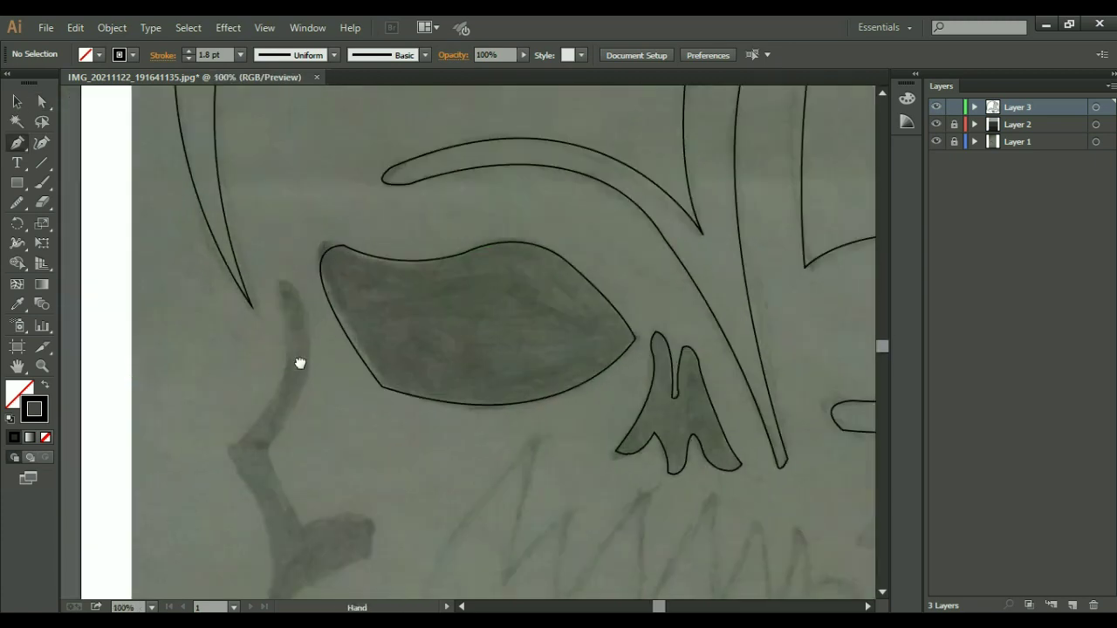
Step: Trace the cheekbone's left edge down to its sharp bottom tip, using corner anchors
click(323, 252)
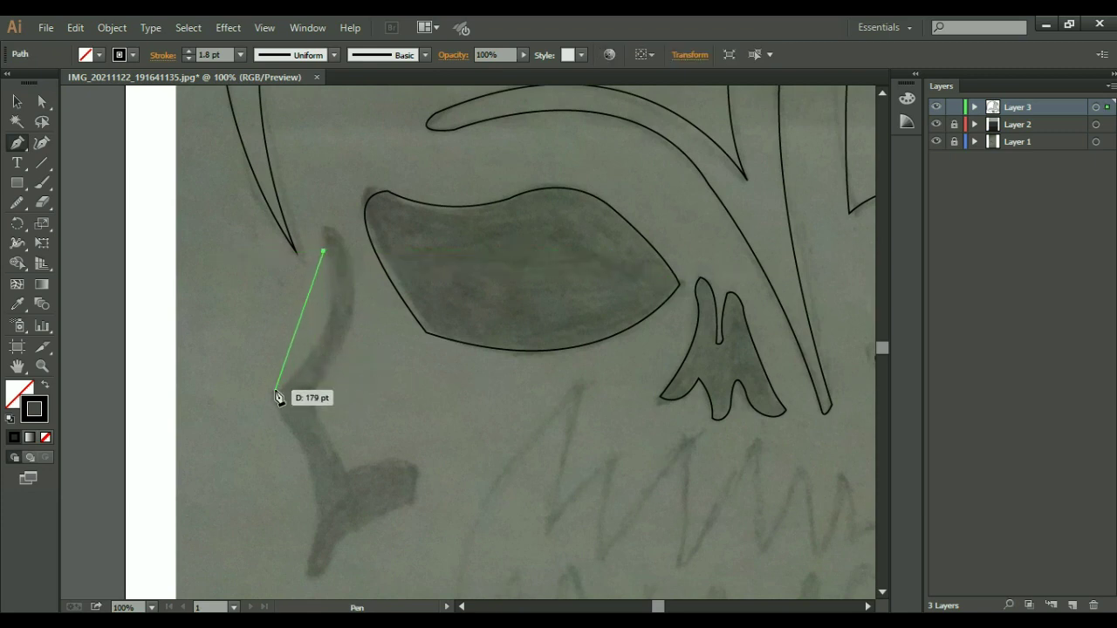
click(276, 395)
drag(200, 460, 196, 462)
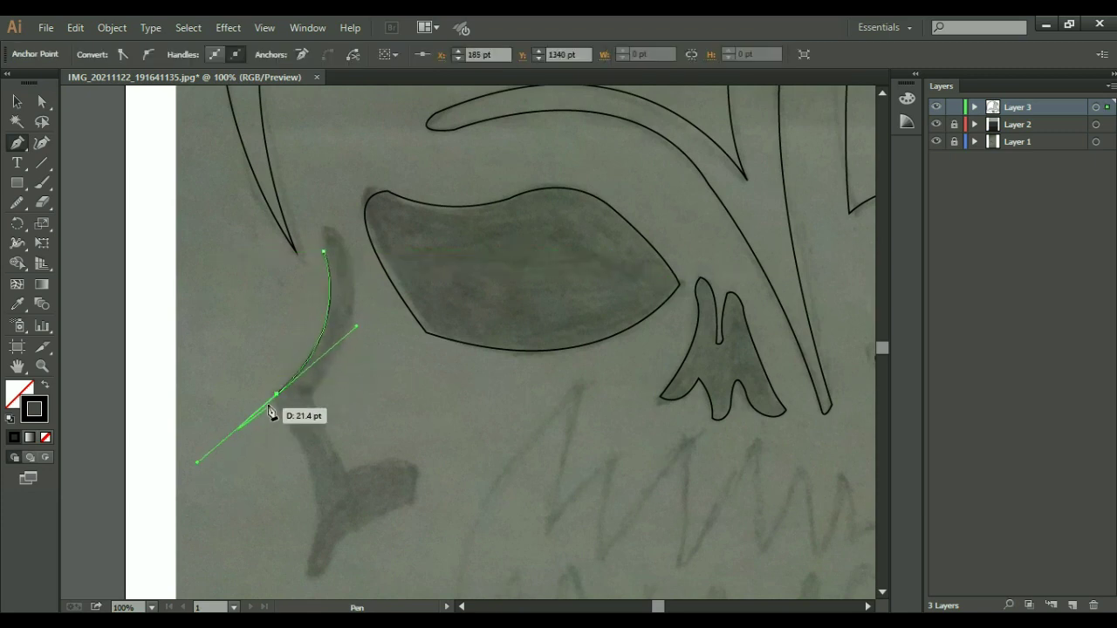
click(277, 395)
drag(296, 442, 323, 468)
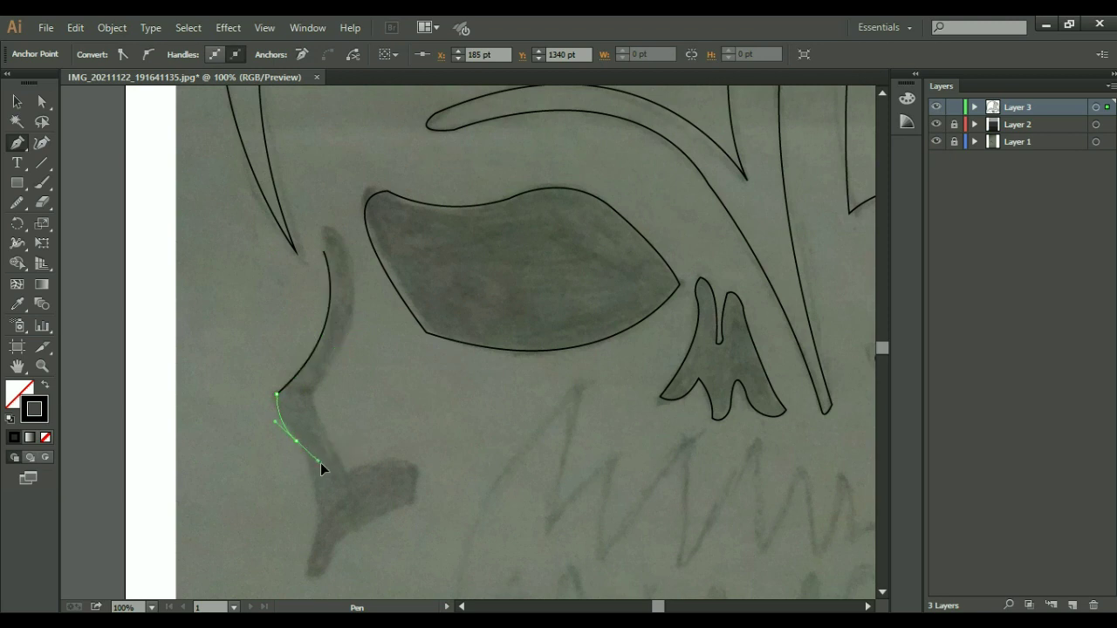
scroll(299, 448, down, 3)
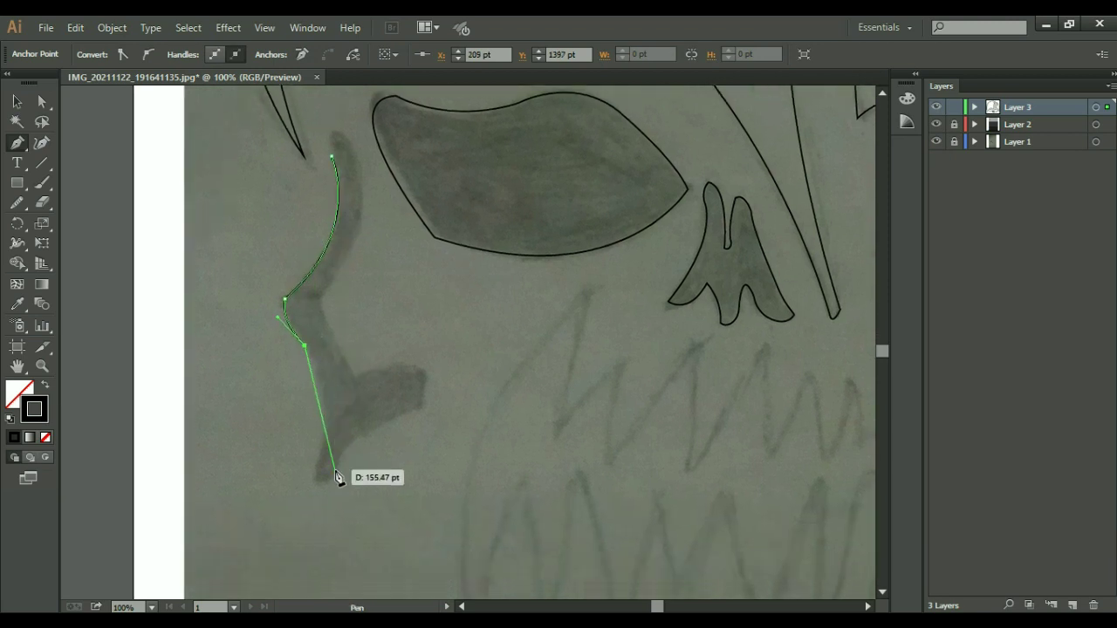
drag(319, 465, 301, 526)
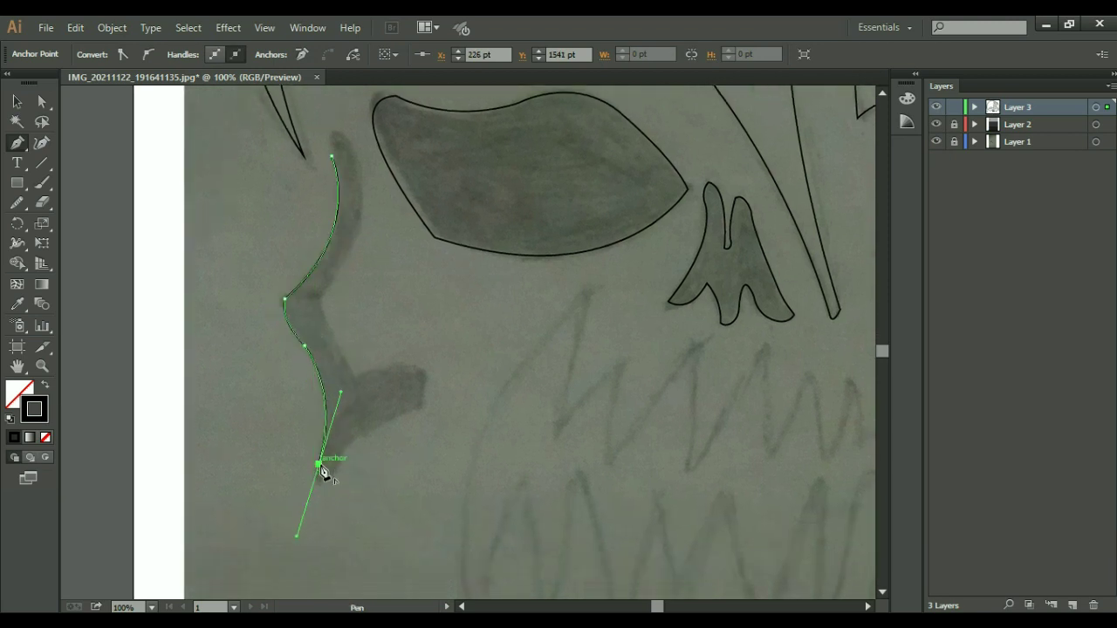
drag(331, 479, 356, 465)
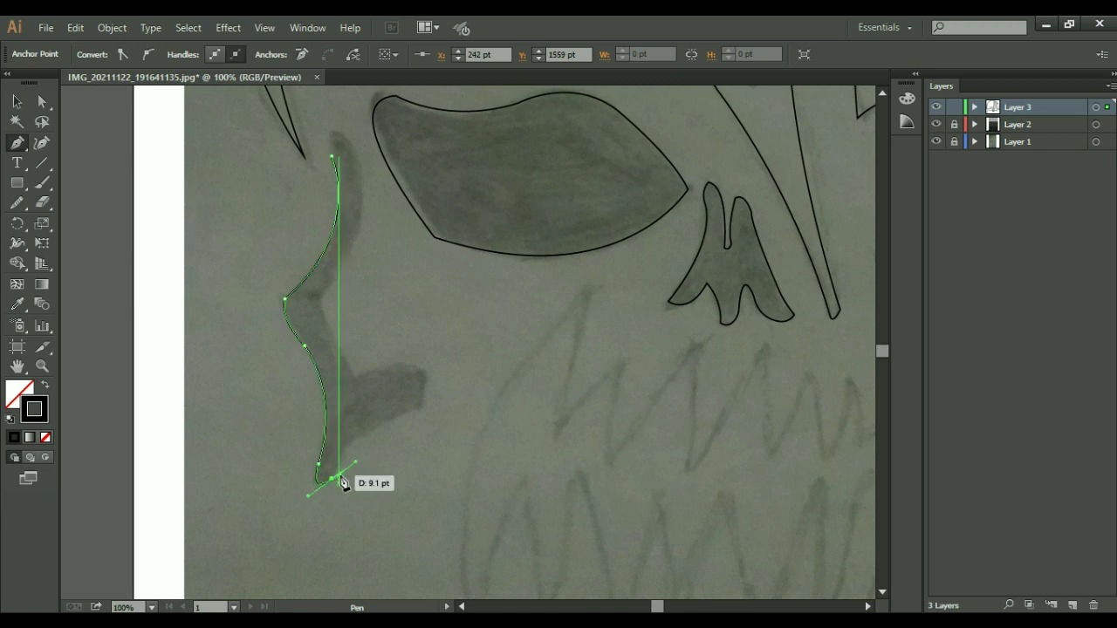
click(331, 479)
Step: Trace the cheekbone's lower edge and right end back up toward the top, fixing one misplaced point
drag(373, 427, 392, 413)
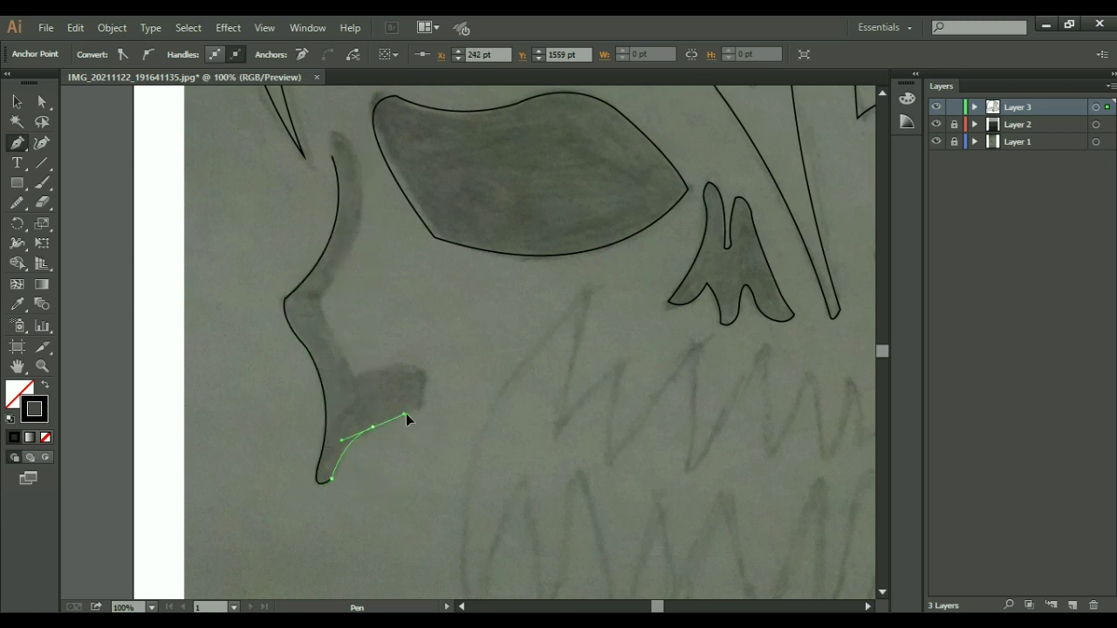
click(373, 427)
click(423, 406)
mouse_move(423, 366)
mouse_down()
mouse_move(351, 386)
mouse_move(341, 403)
mouse_up()
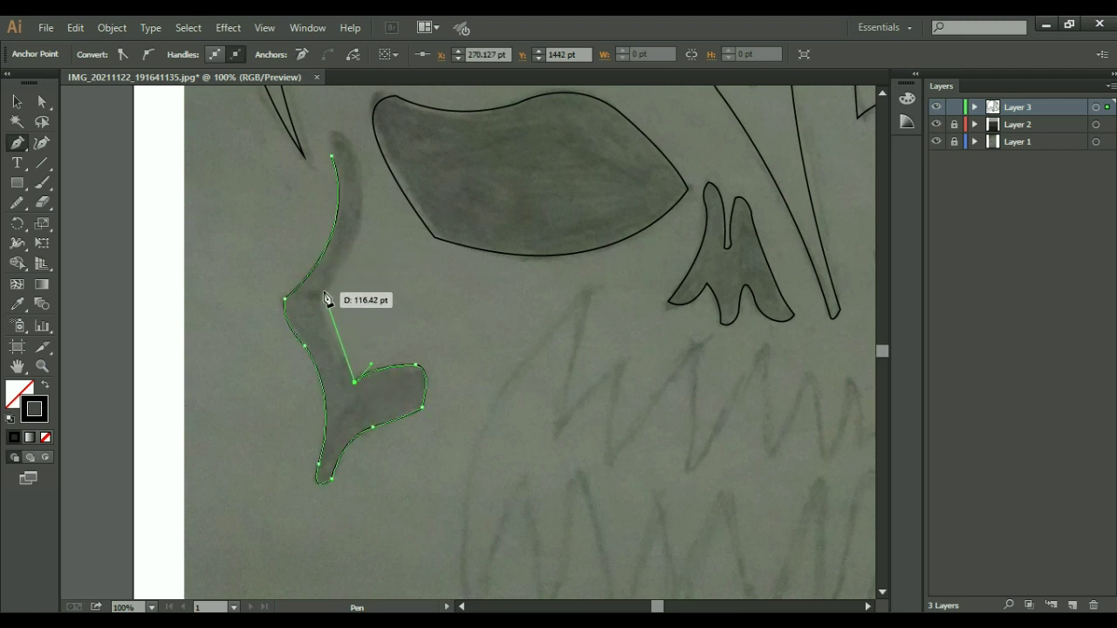
drag(323, 291, 336, 269)
key(ctrl+z)
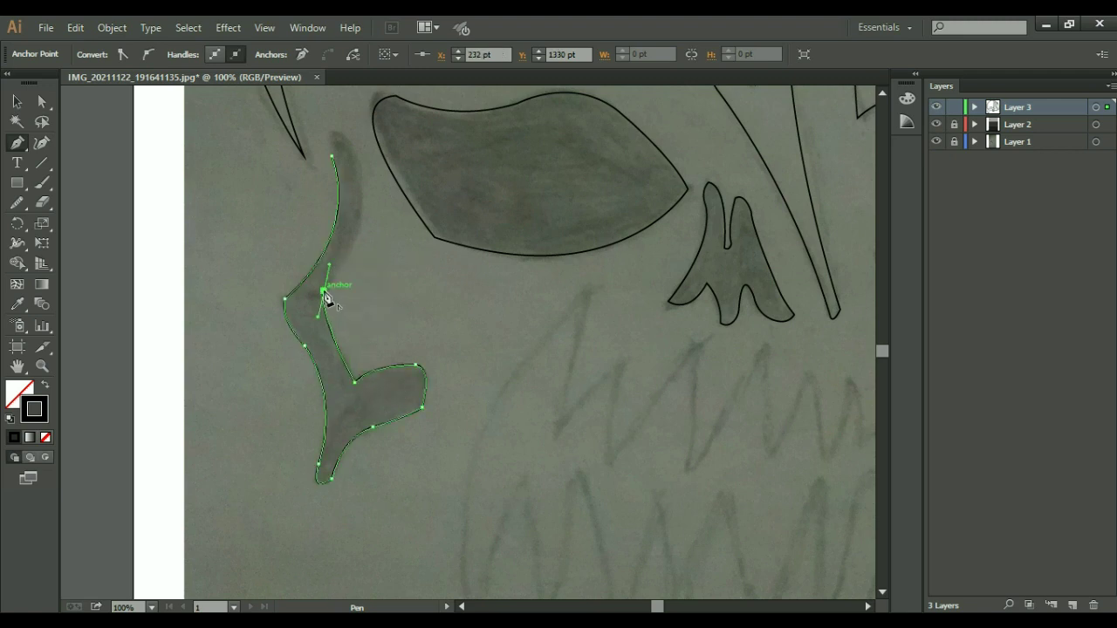
mouse_move(324, 291)
mouse_down()
mouse_move(328, 317)
mouse_move(327, 297)
mouse_move(345, 277)
mouse_up()
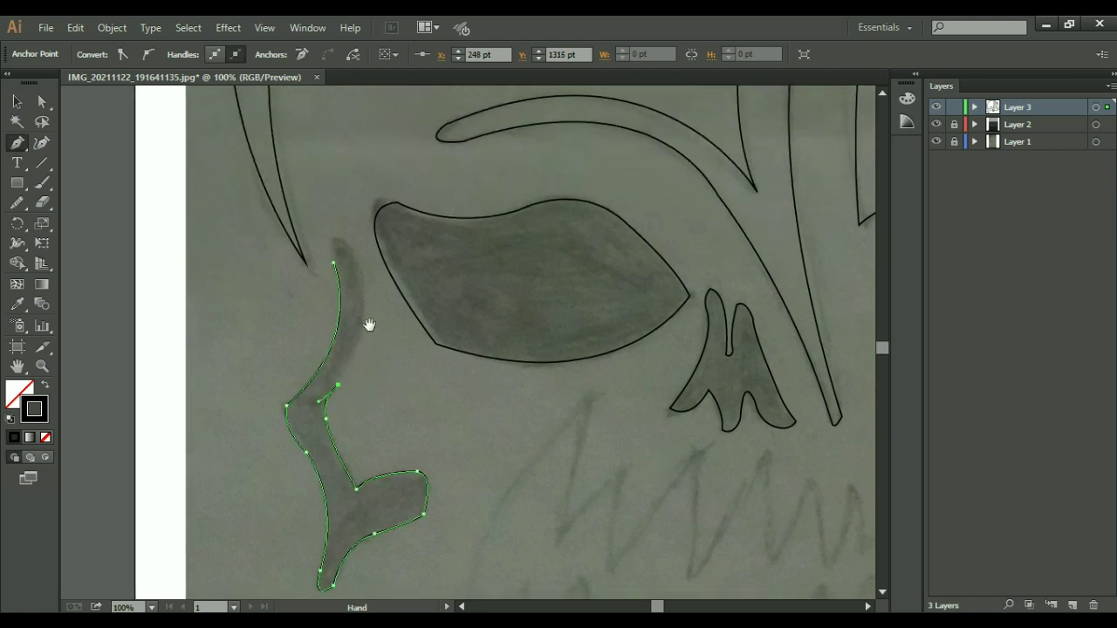
scroll(349, 297, up, 3)
mouse_move(334, 263)
mouse_down()
mouse_move(351, 252)
mouse_move(334, 272)
mouse_move(346, 294)
mouse_up()
ctrl+click(350, 253)
Step: Close the cheekbone outline at its top point and adjust the curve there
ctrl+click(347, 294)
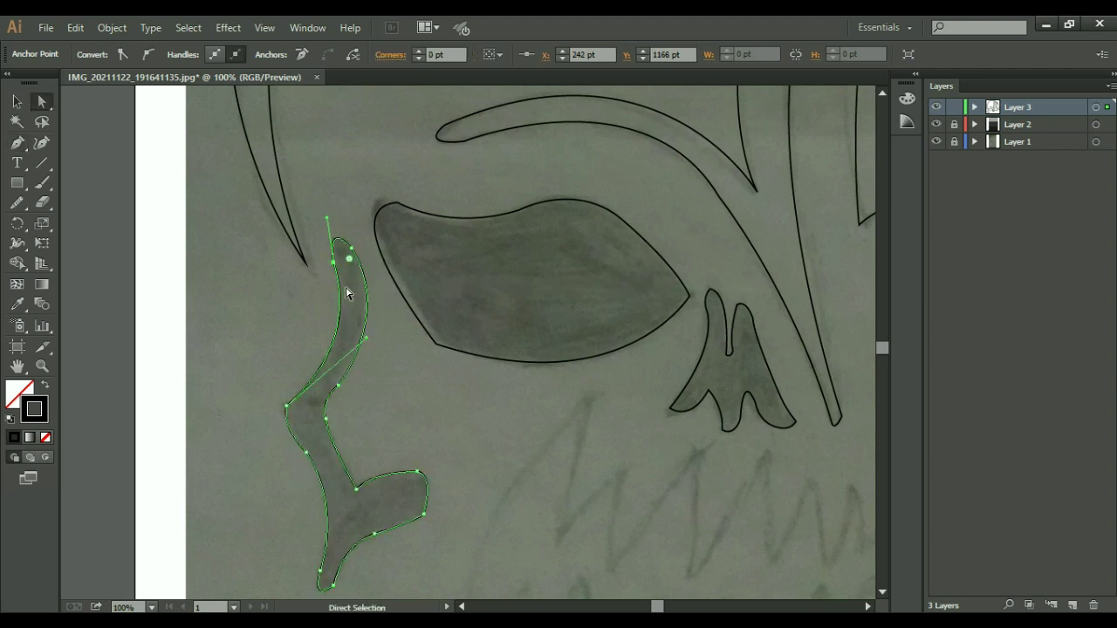
click(346, 293)
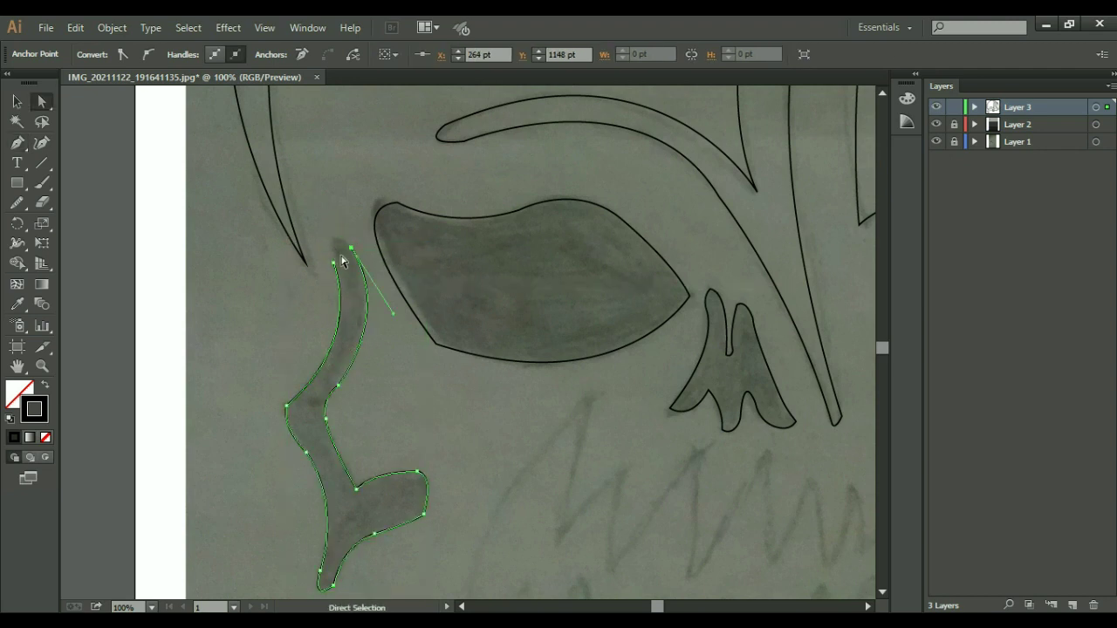
key(p)
mouse_move(351, 249)
mouse_down()
mouse_move(261, 205)
mouse_move(280, 262)
mouse_up()
key(ctrl+plus)
key(ctrl+plus)
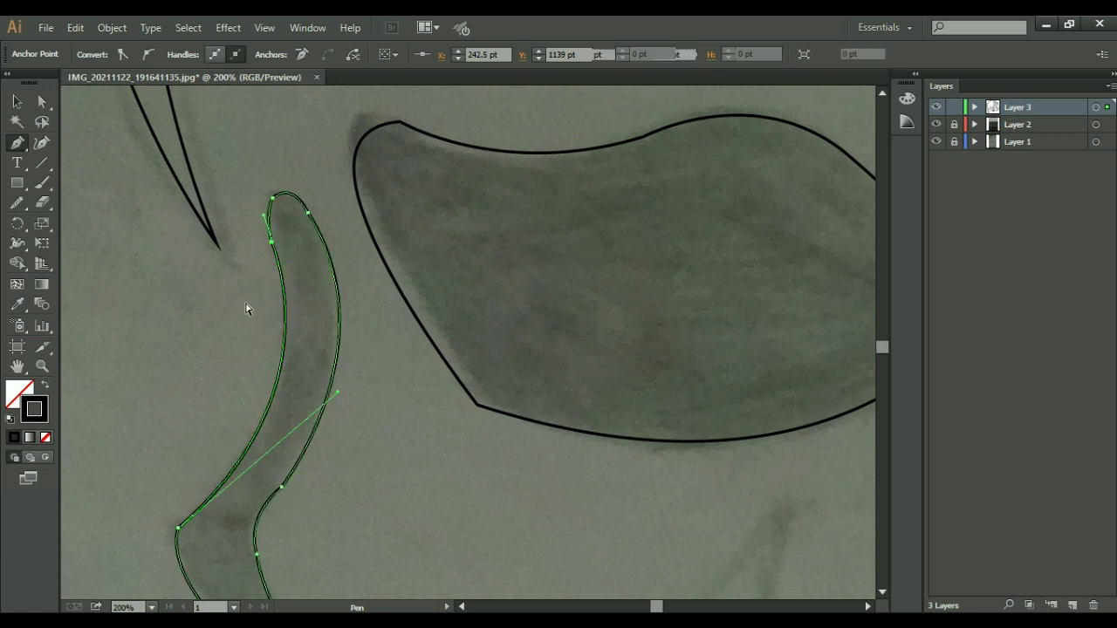
Step: Drag the cheekbone's top anchor up to the sketch's tip
ctrl+click(263, 257)
click(272, 242)
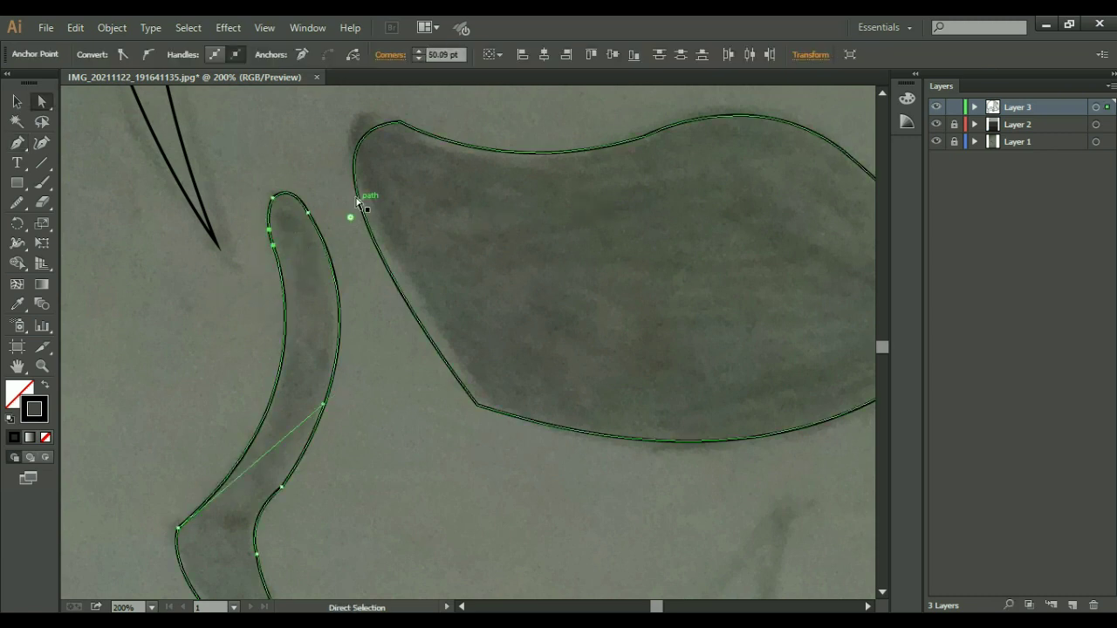
drag(272, 242, 273, 198)
click(282, 212)
click(273, 198)
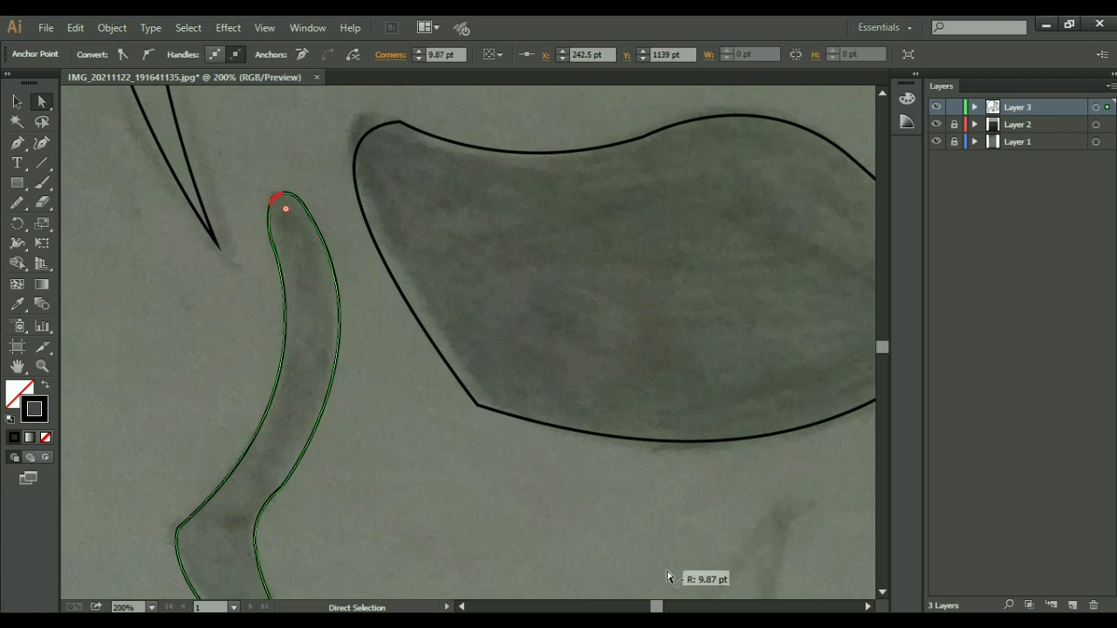
click(463, 452)
Step: Round the pointed top tip with its live-corner widget
click(478, 404)
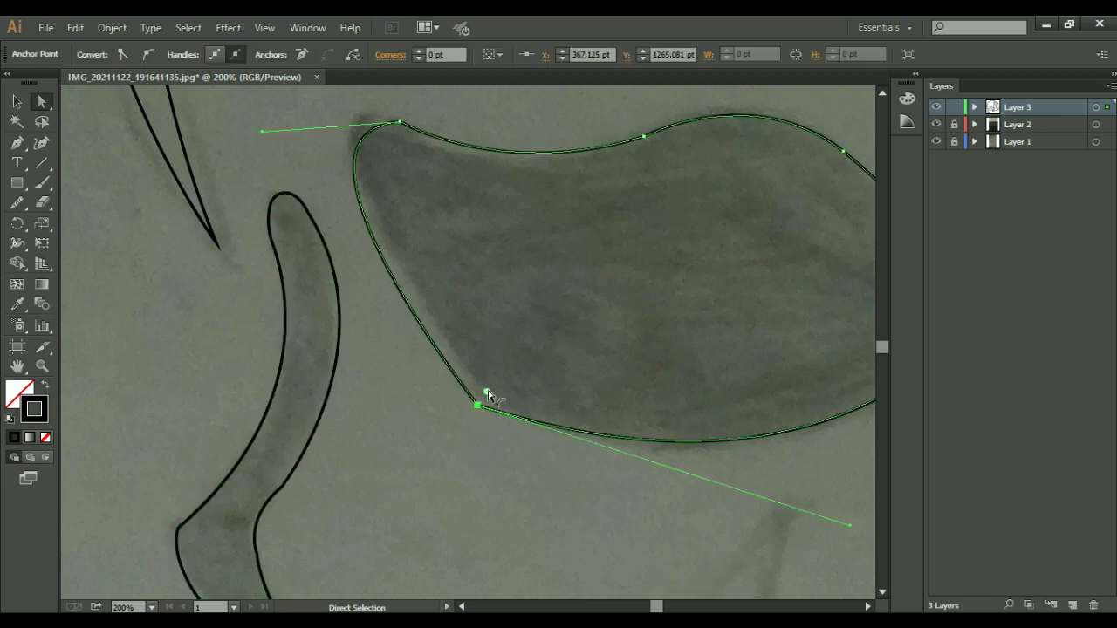
drag(486, 393, 703, 245)
click(515, 481)
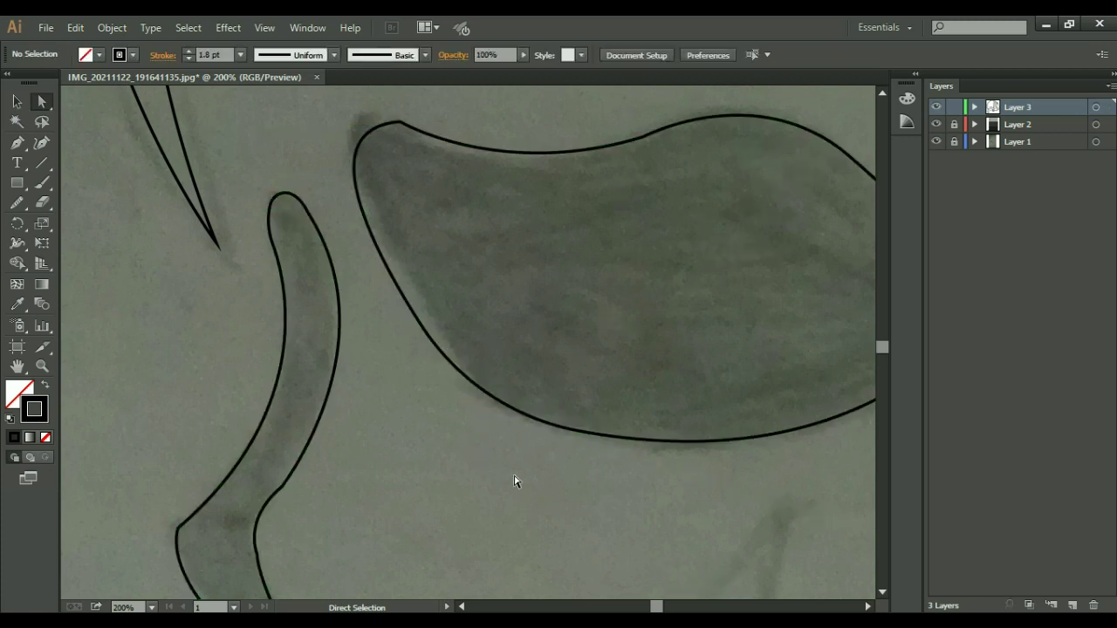
scroll(513, 472, down, 4)
Step: Pen-trace the jaw piece right of the teeth, down its right edge to the upper-left tip
drag(569, 467, 392, 466)
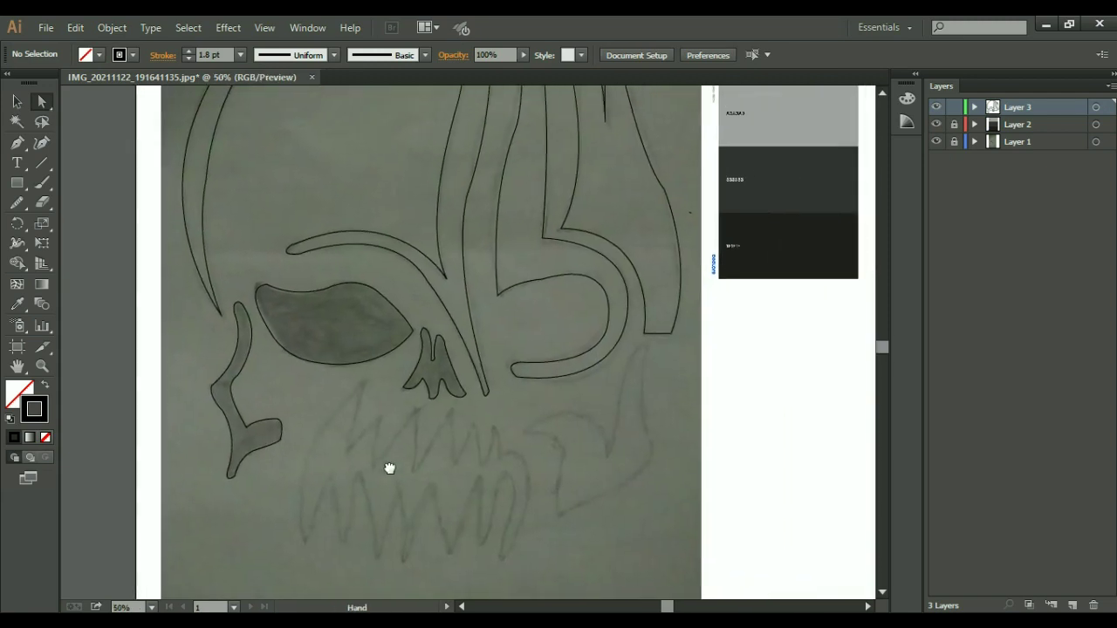
key(p)
scroll(698, 486, up, 1)
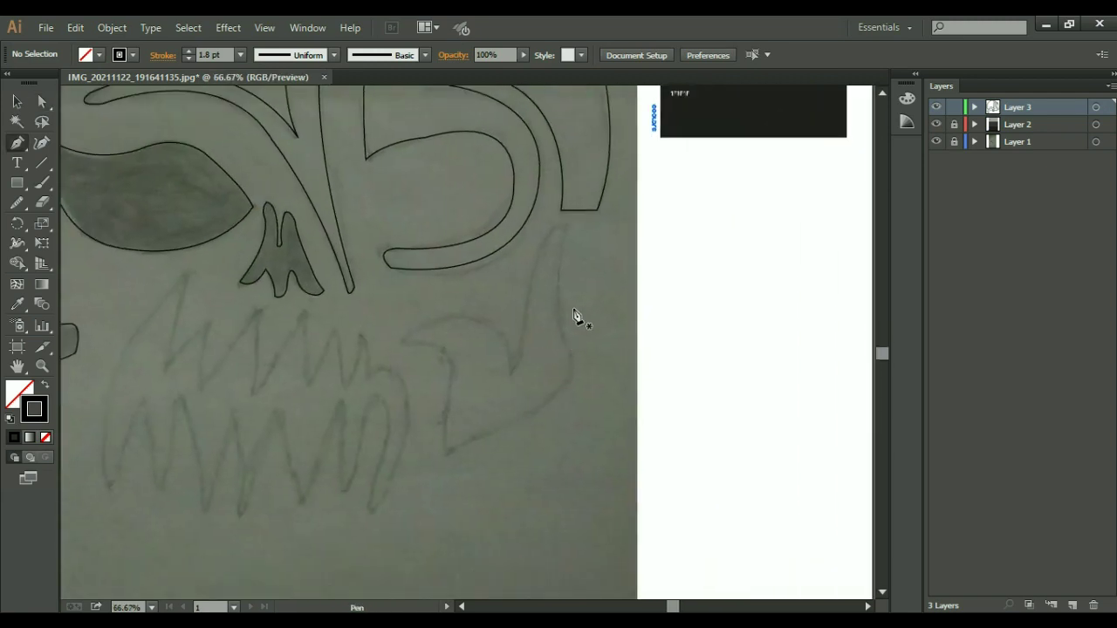
click(562, 229)
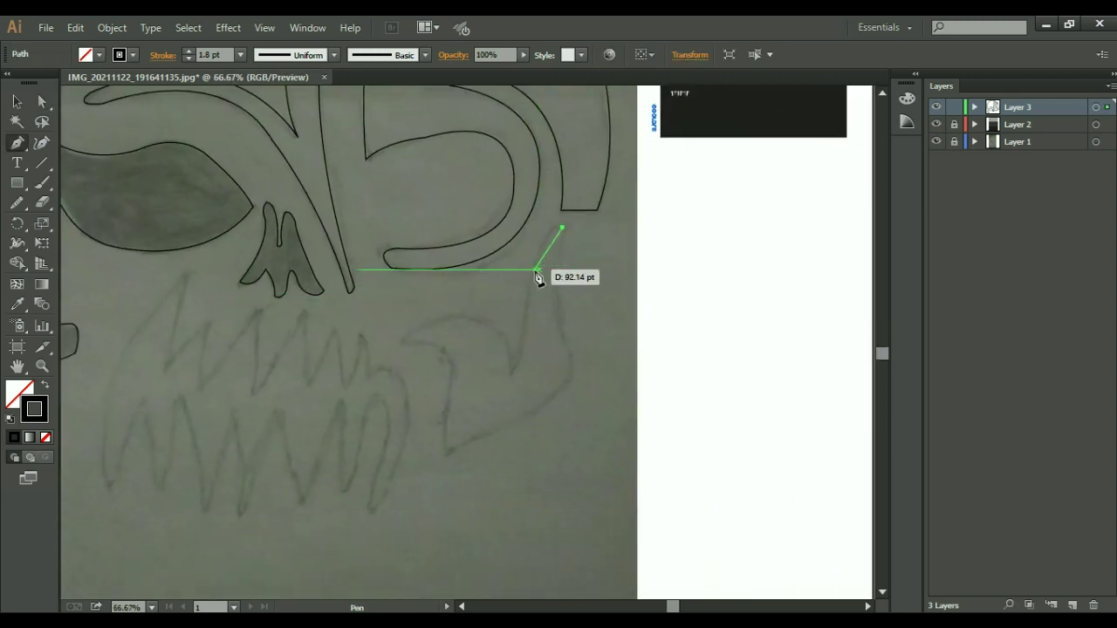
click(534, 269)
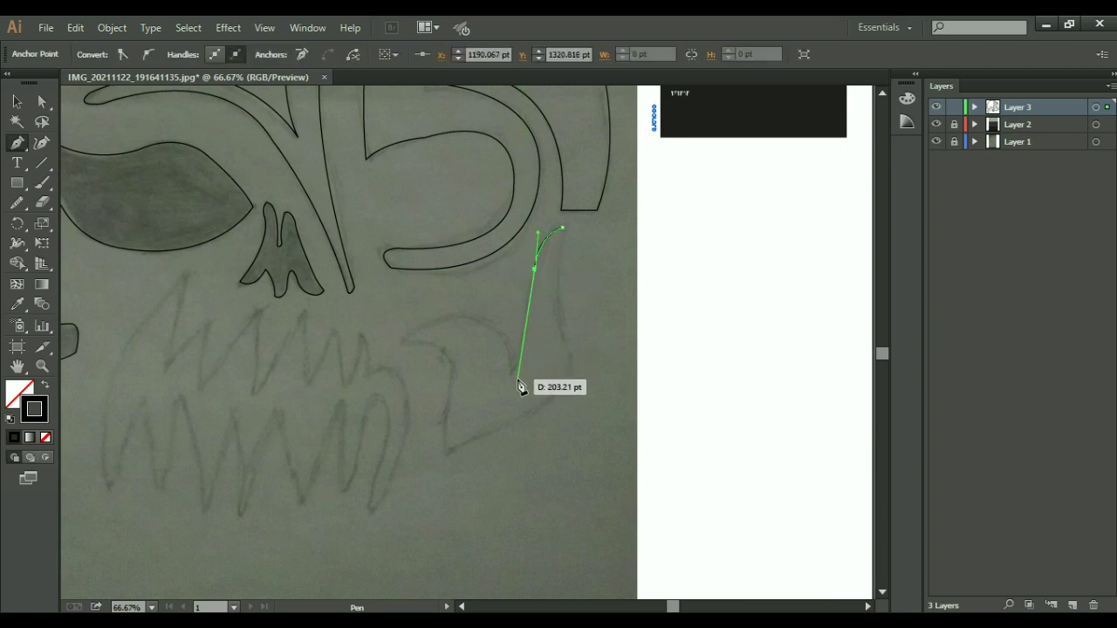
drag(516, 374, 495, 395)
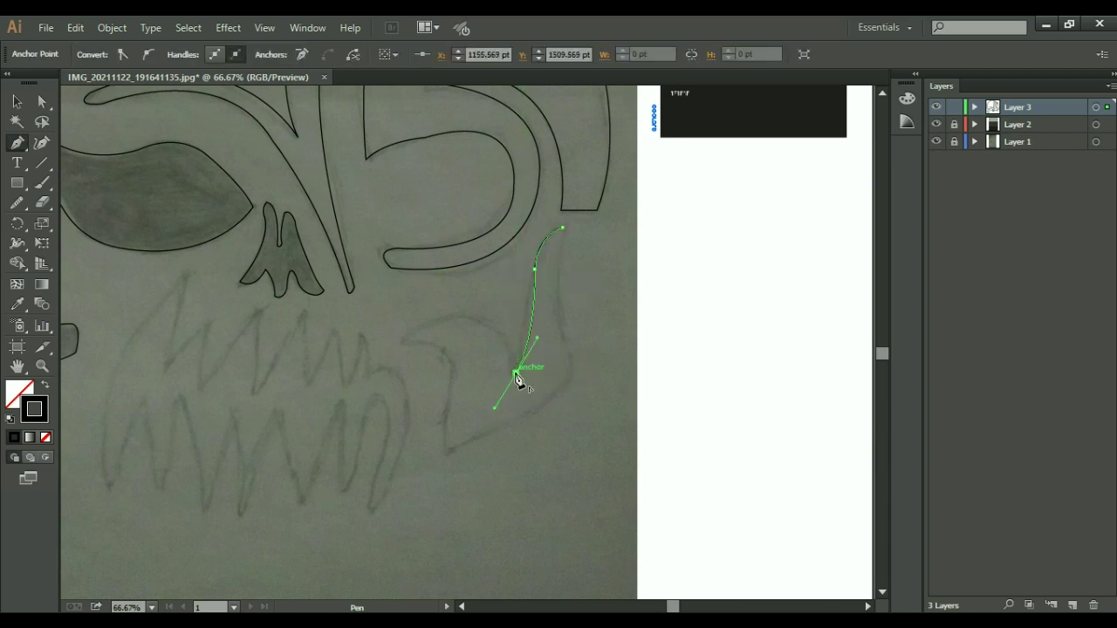
click(516, 372)
drag(373, 332, 354, 342)
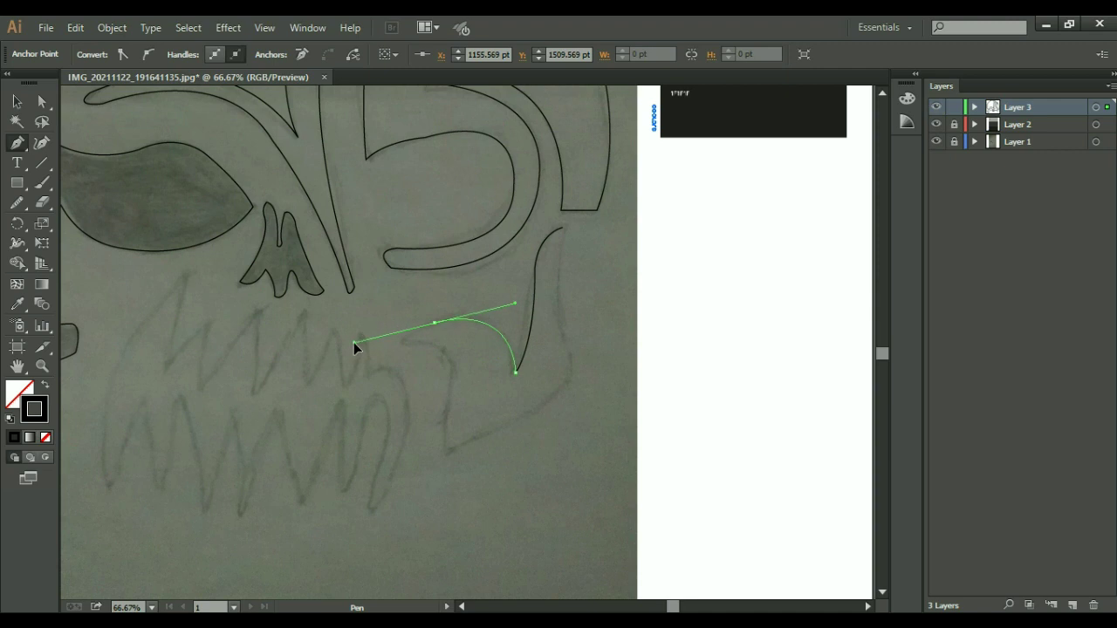
key(ctrl+plus)
key(ctrl+plus)
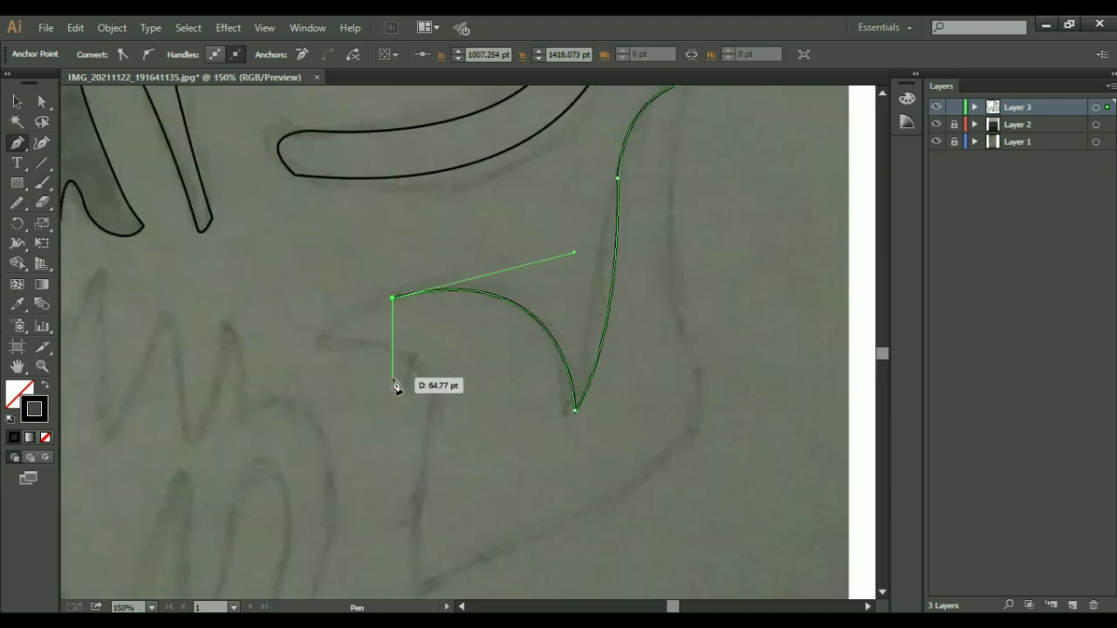
drag(318, 339, 321, 371)
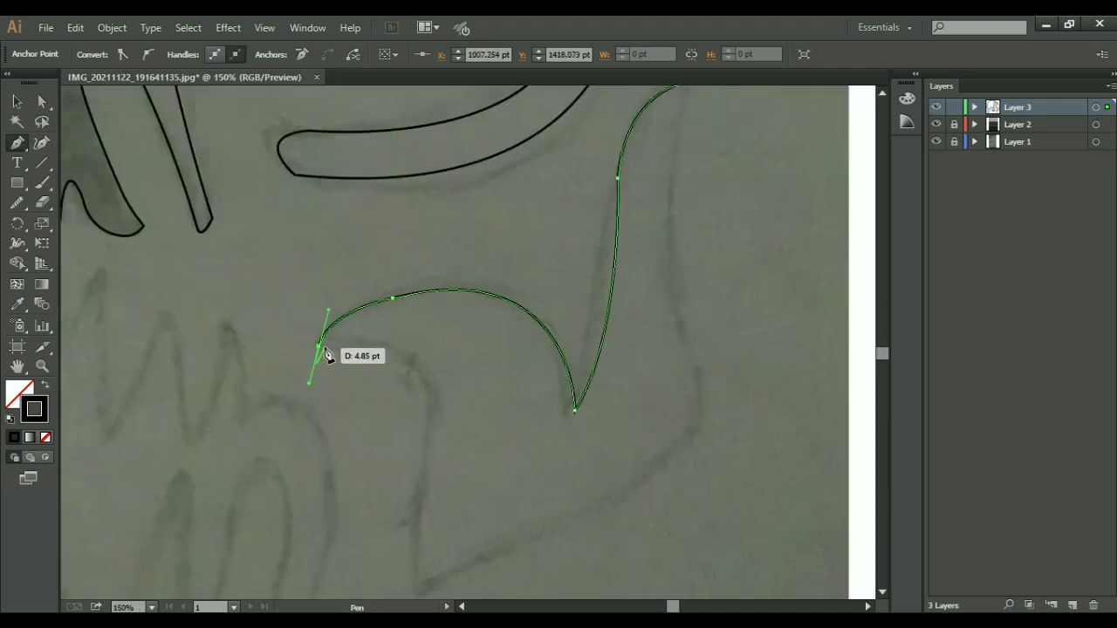
click(318, 346)
mouse_move(436, 401)
mouse_down()
mouse_move(441, 436)
mouse_move(443, 406)
mouse_up()
scroll(439, 399, down, 3)
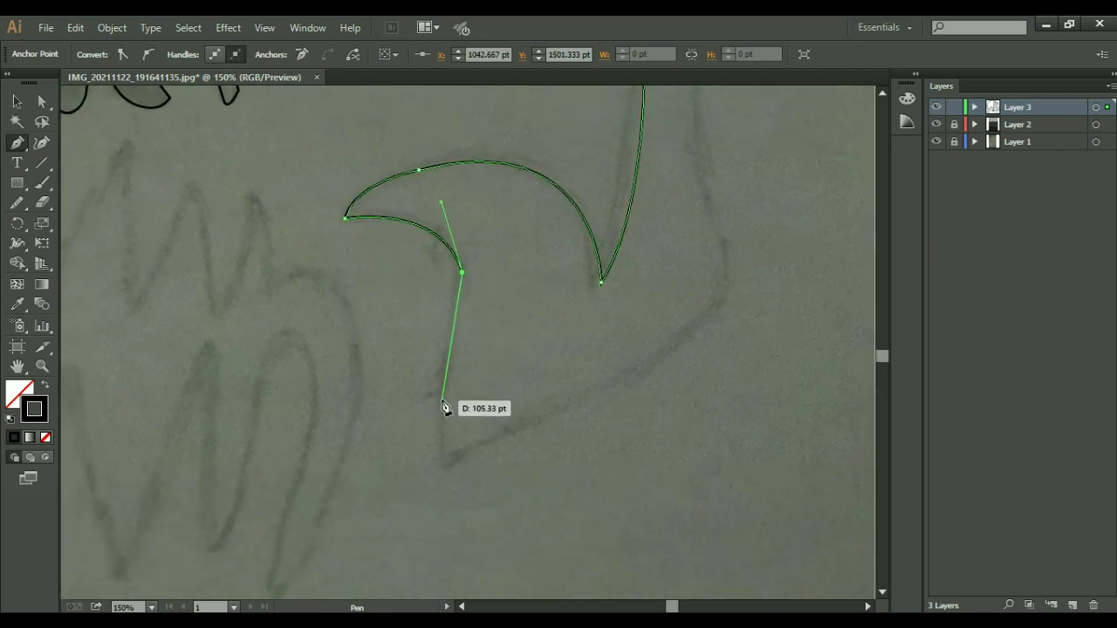
Step: Continue the jaw outline along its bottom and right side and close it at the start anchor
ctrl+click(421, 428)
click(443, 398)
drag(445, 470, 457, 486)
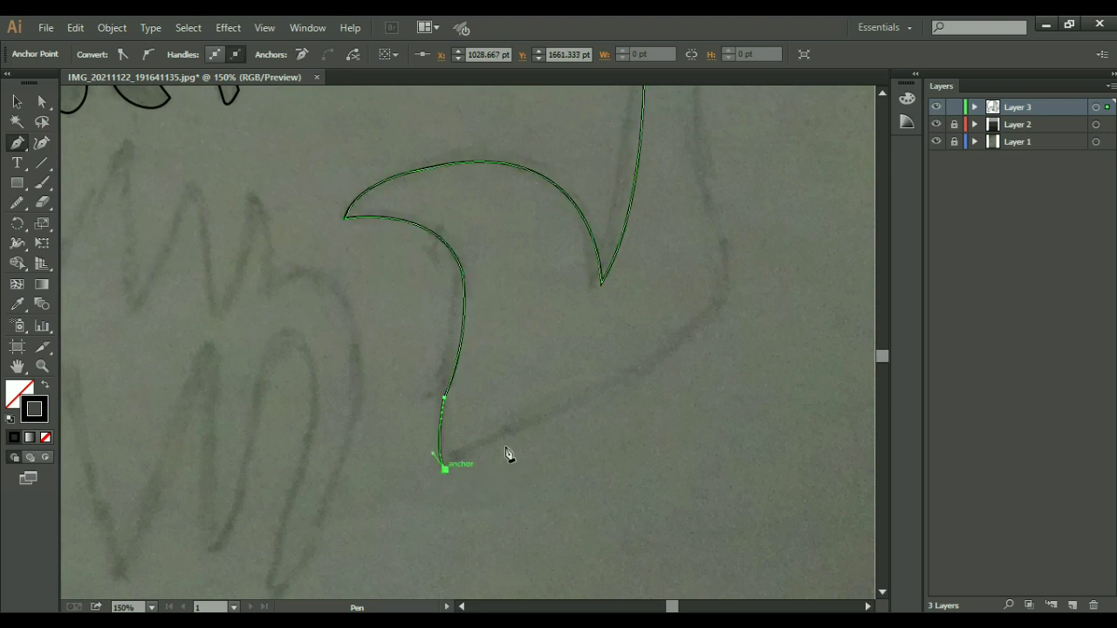
scroll(523, 419, right, 5)
scroll(524, 419, up, 2)
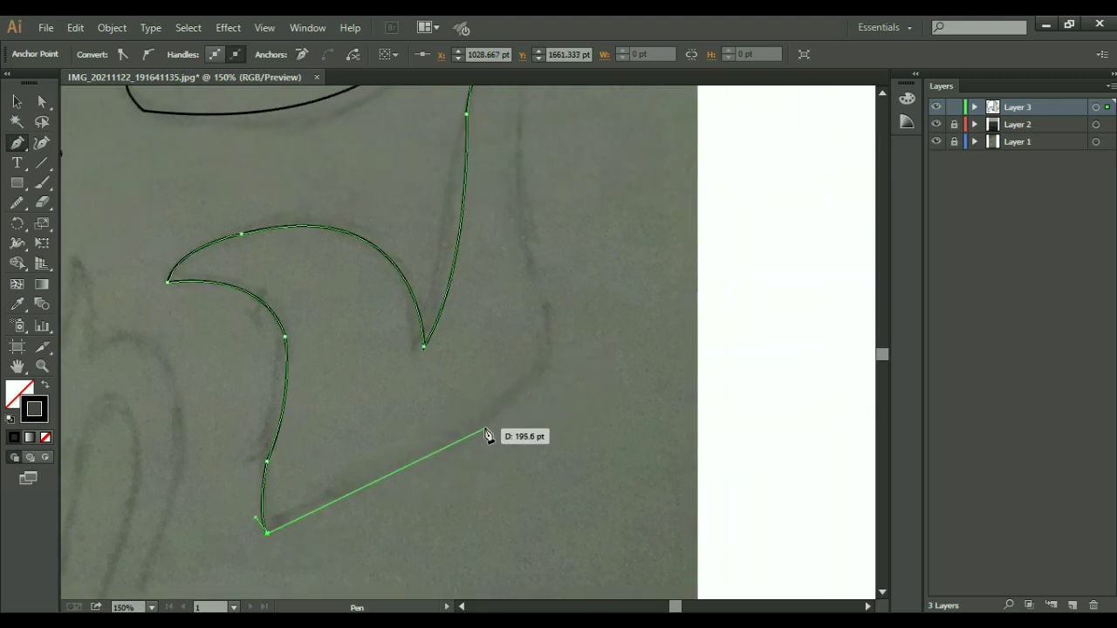
drag(481, 431, 563, 401)
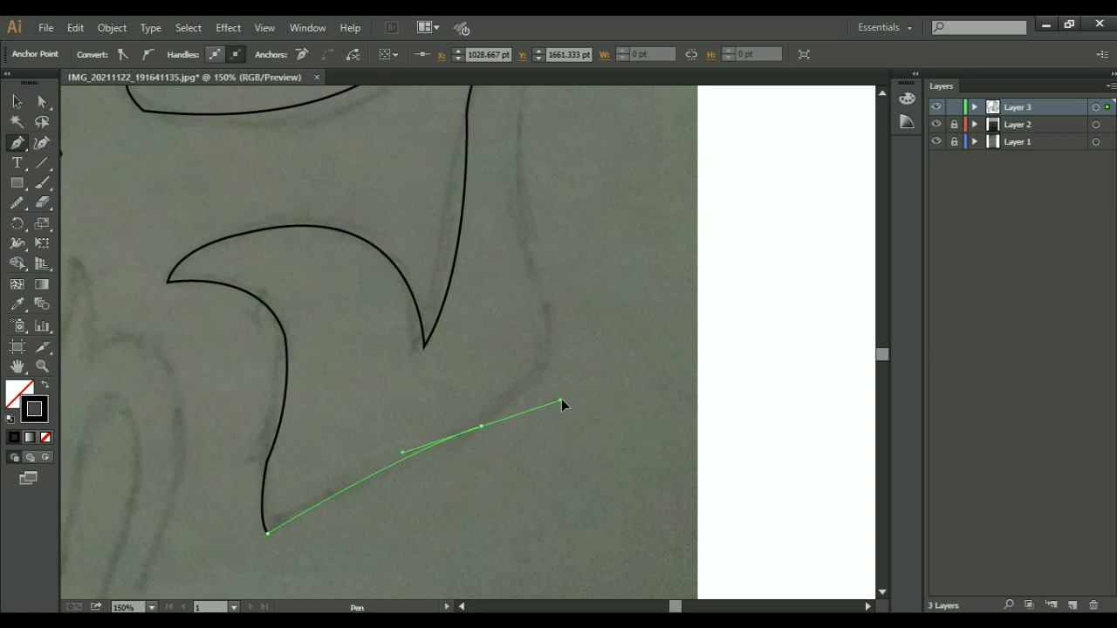
click(481, 428)
drag(545, 312, 530, 254)
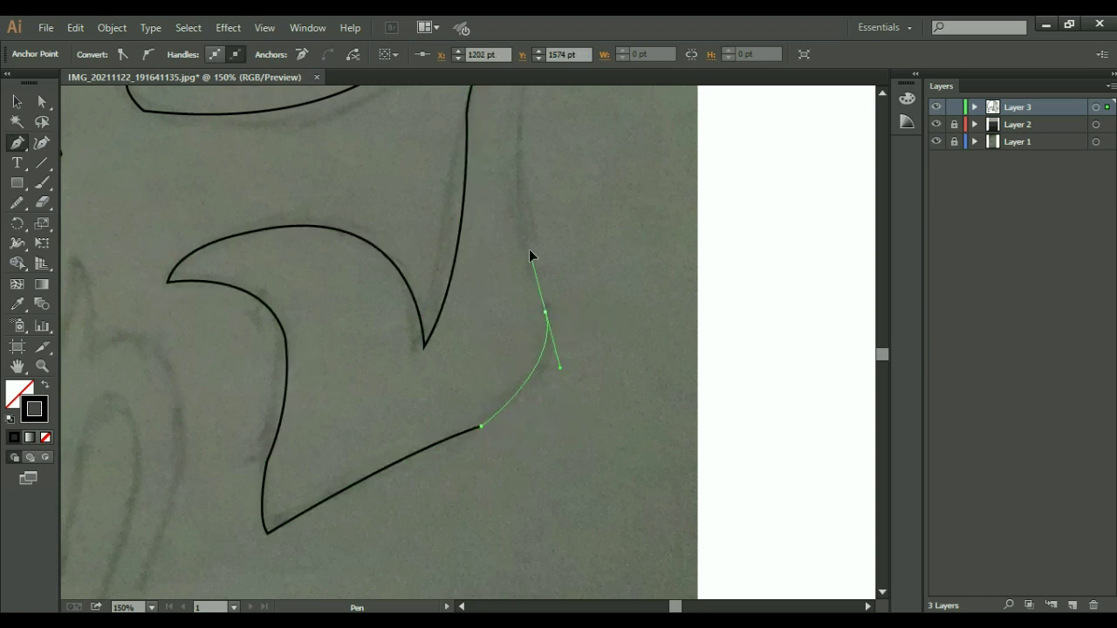
click(546, 312)
scroll(564, 244, up, 5)
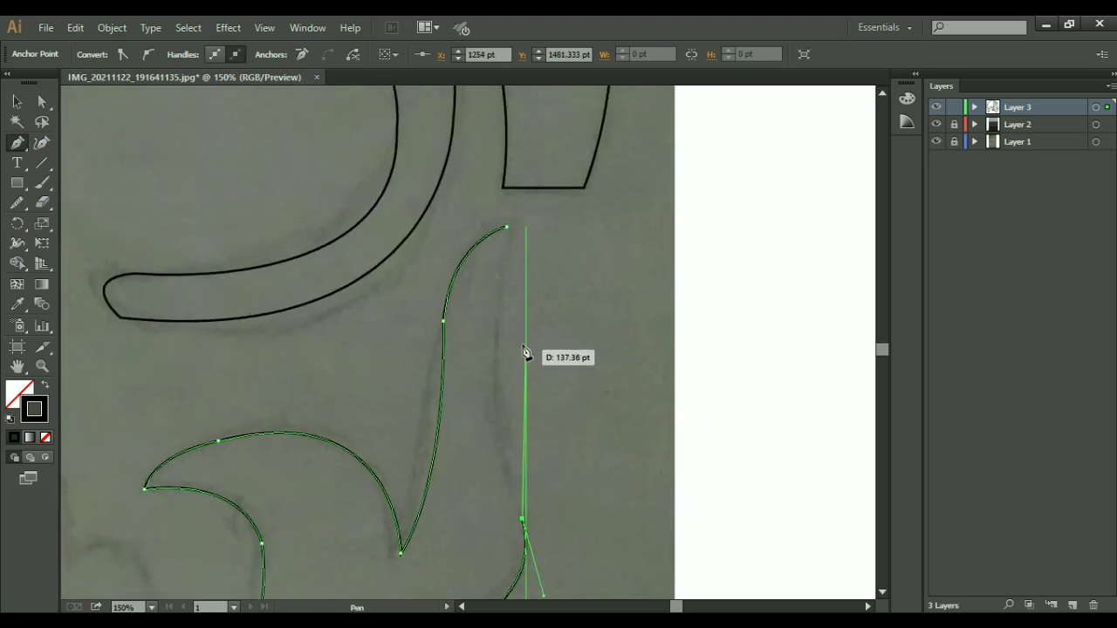
drag(498, 322, 508, 216)
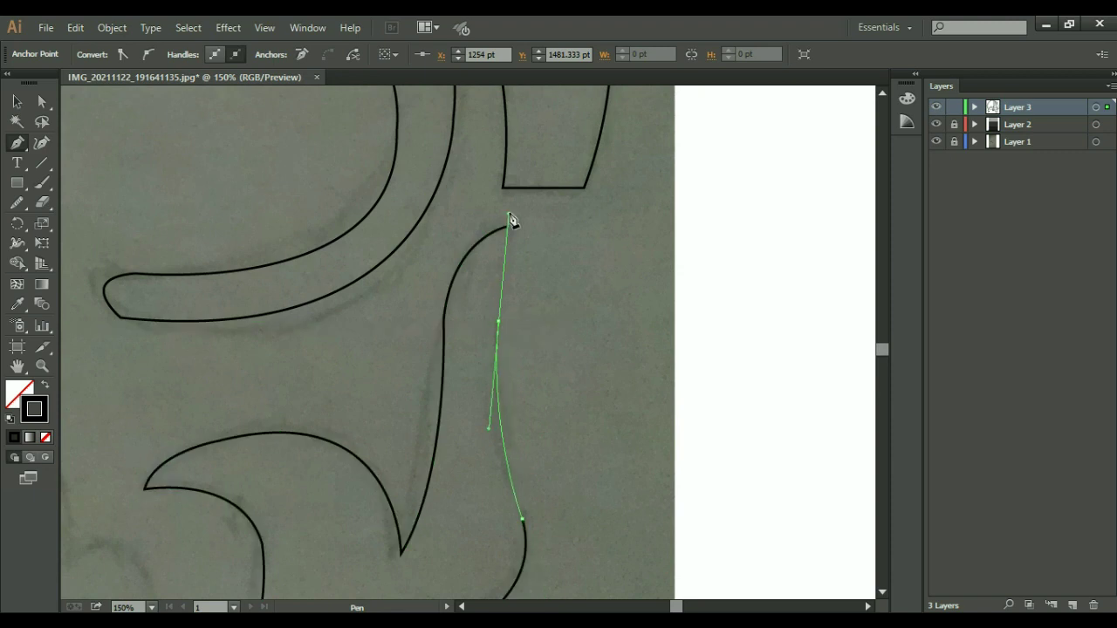
click(498, 322)
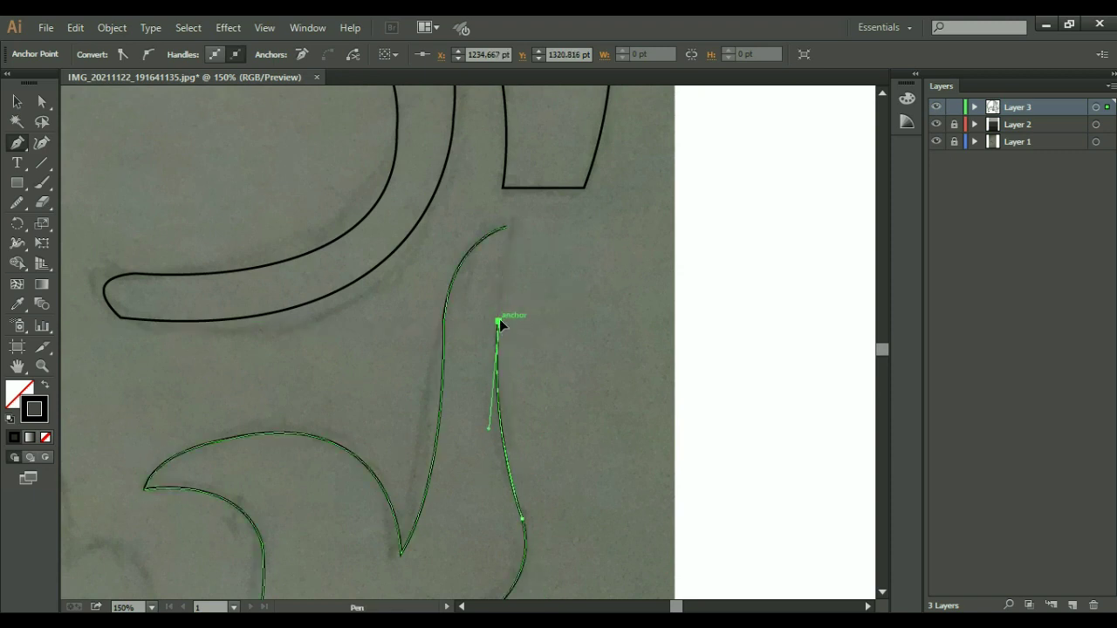
click(507, 228)
drag(524, 190, 483, 201)
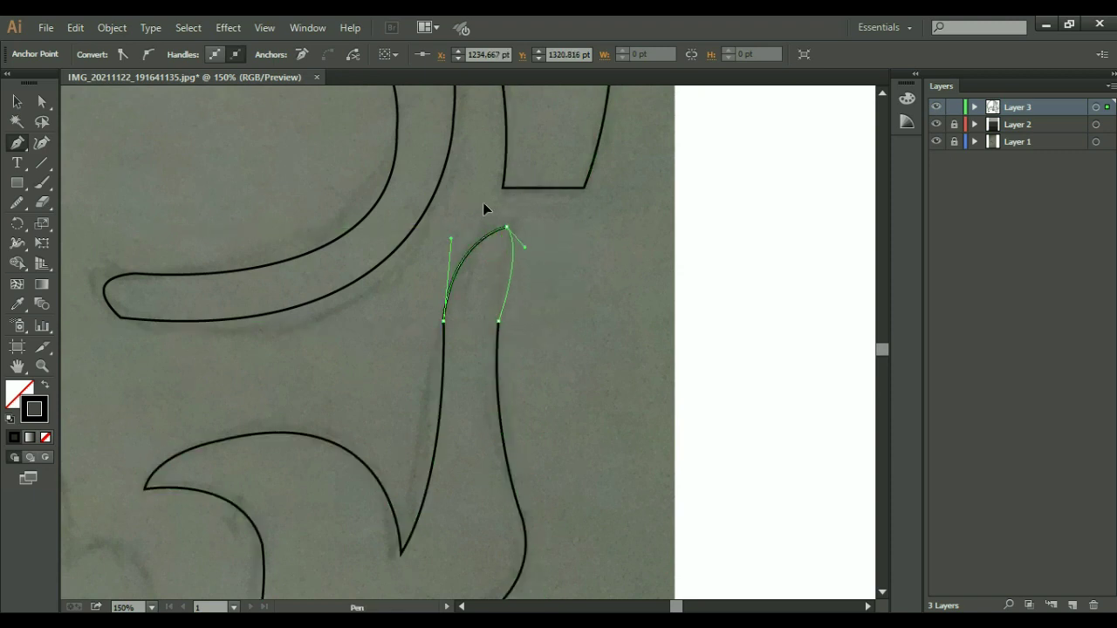
Step: Inspect the closed jaw shape's anchors with Direct Selection
key(a)
click(501, 330)
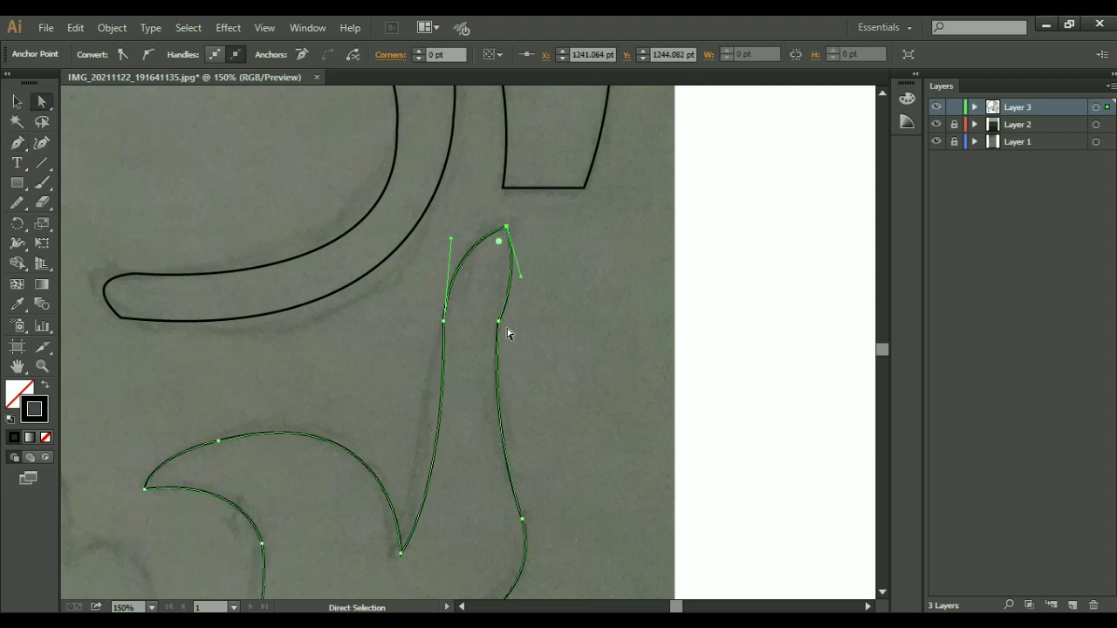
click(571, 341)
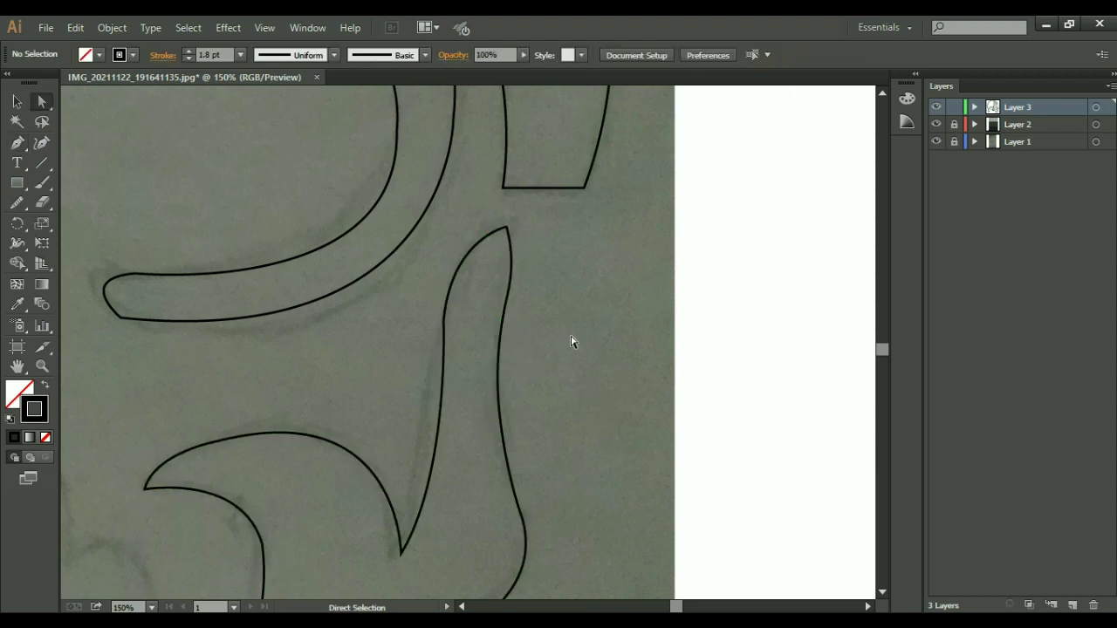
click(507, 307)
drag(578, 349, 584, 309)
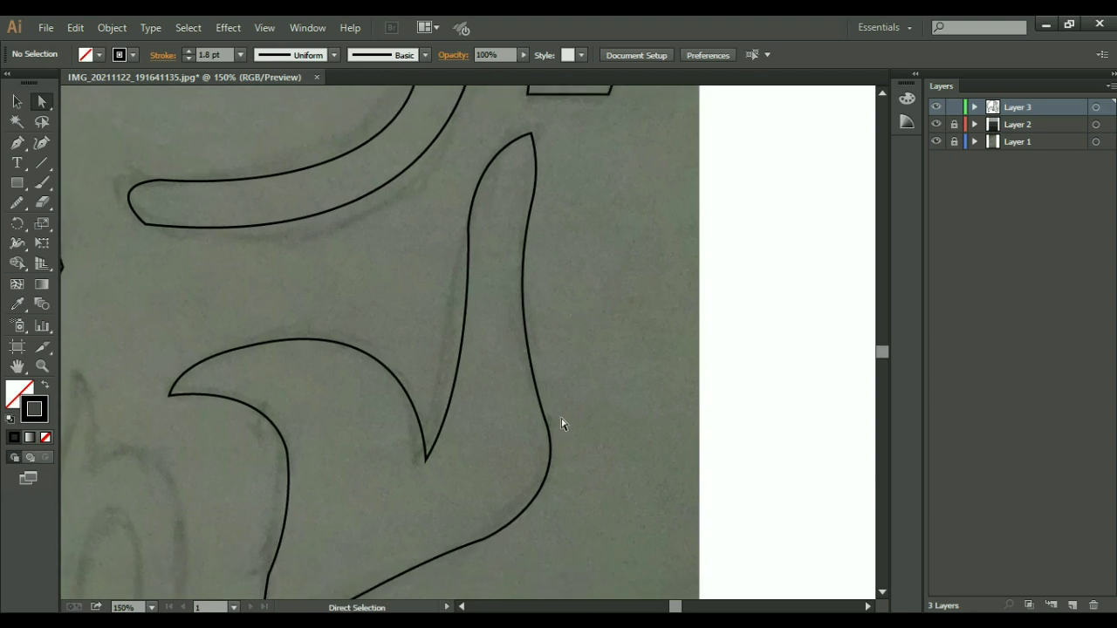
click(534, 432)
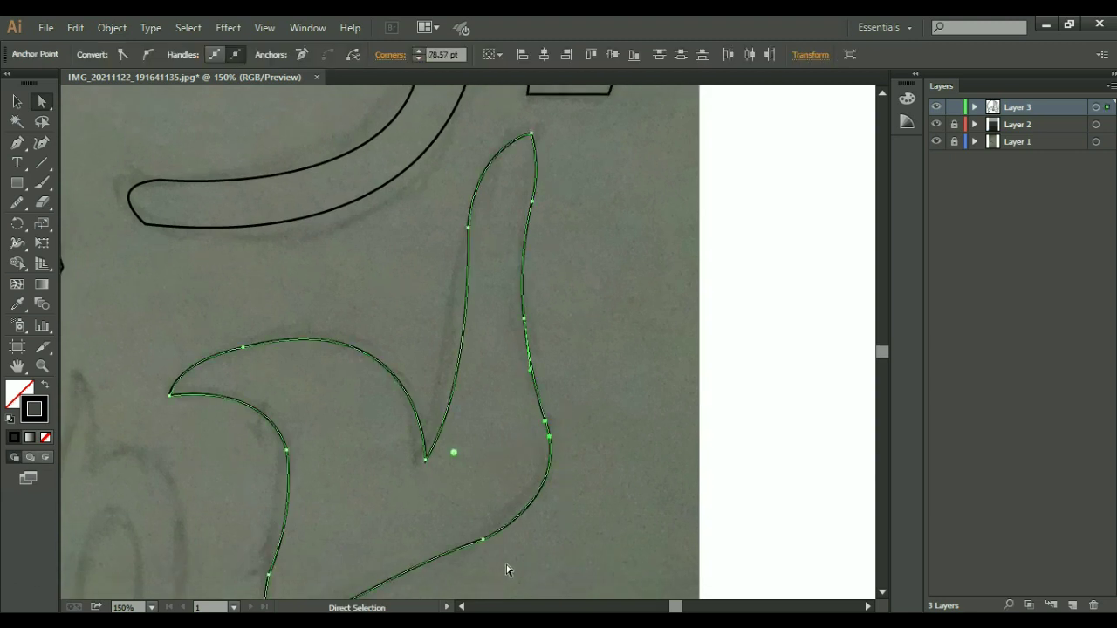
click(482, 540)
drag(497, 539, 498, 421)
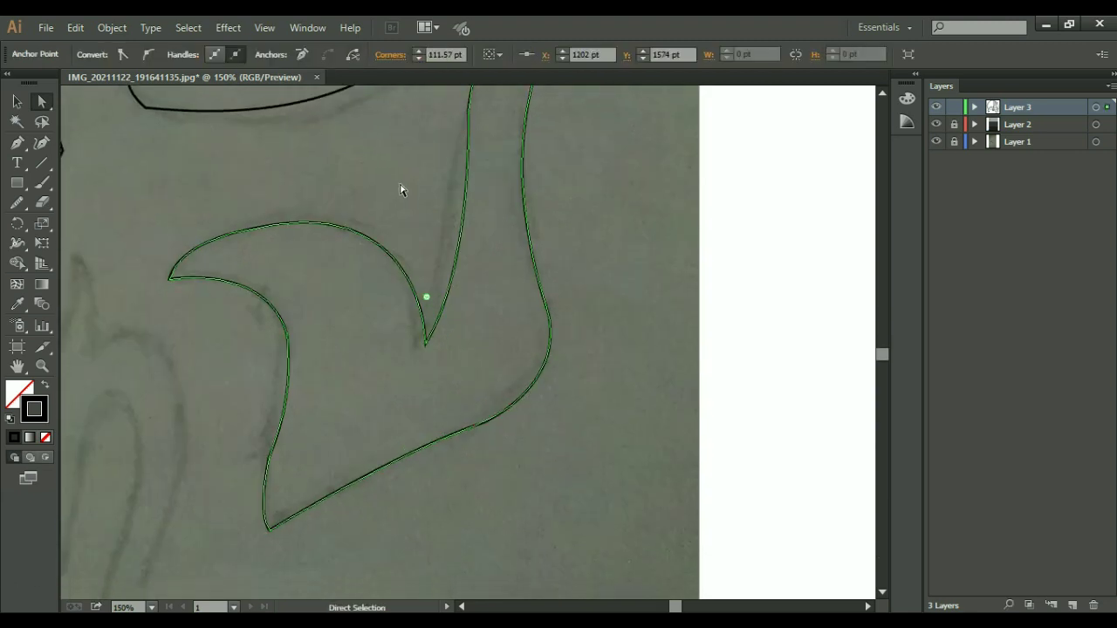
Step: Remove the stray inner-curve anchor and the top anchor's long handle, then fit the artboard
click(288, 551)
click(266, 457)
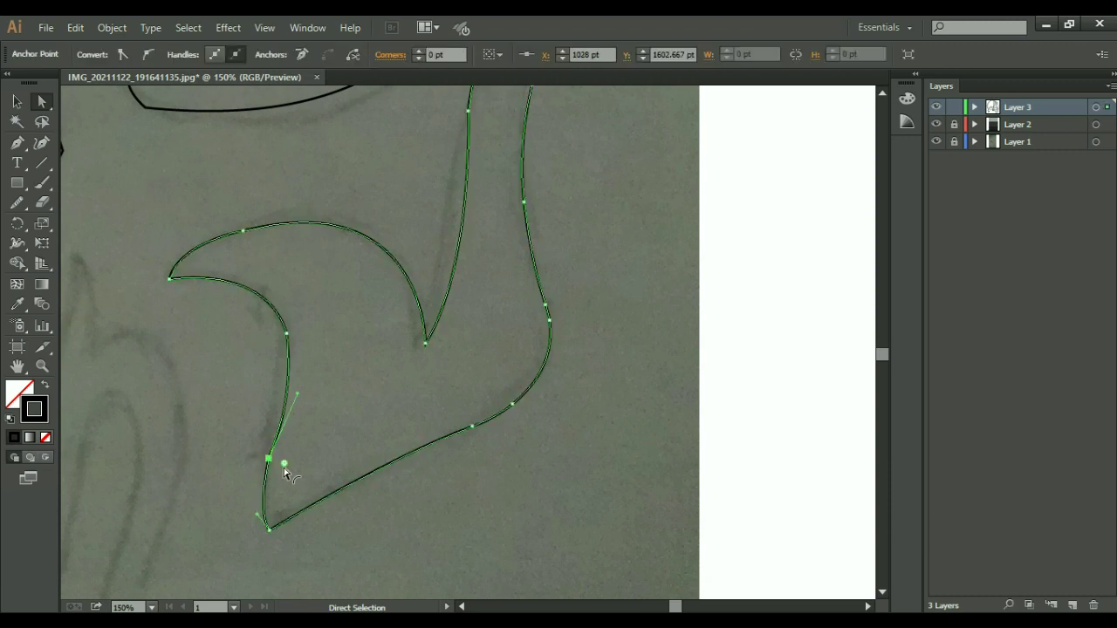
click(292, 330)
click(288, 334)
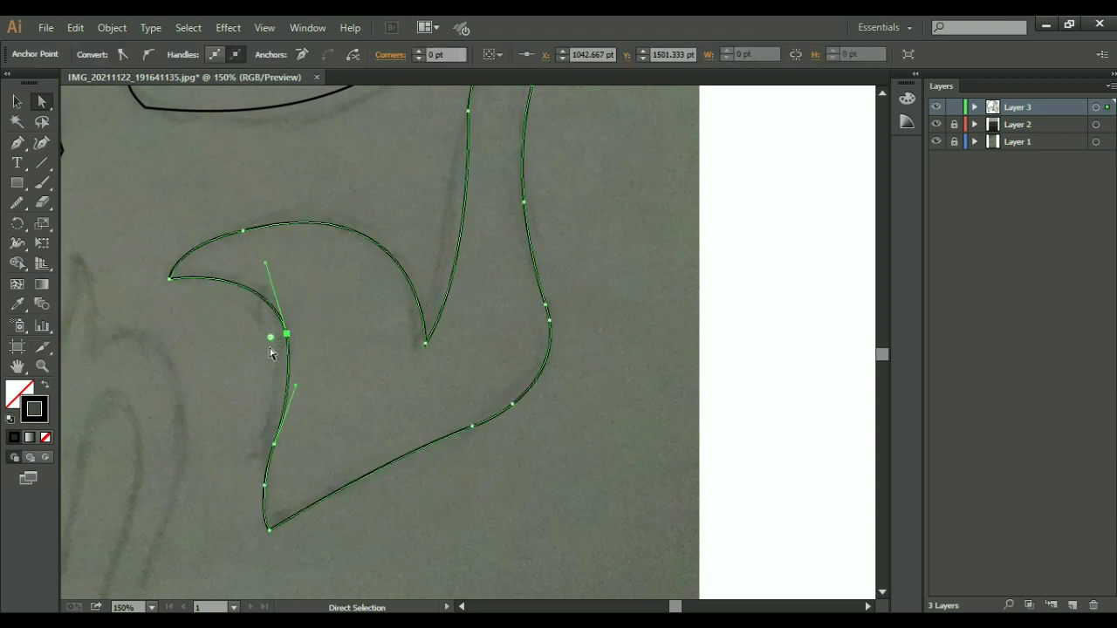
key(ctrl+z)
click(242, 218)
click(250, 250)
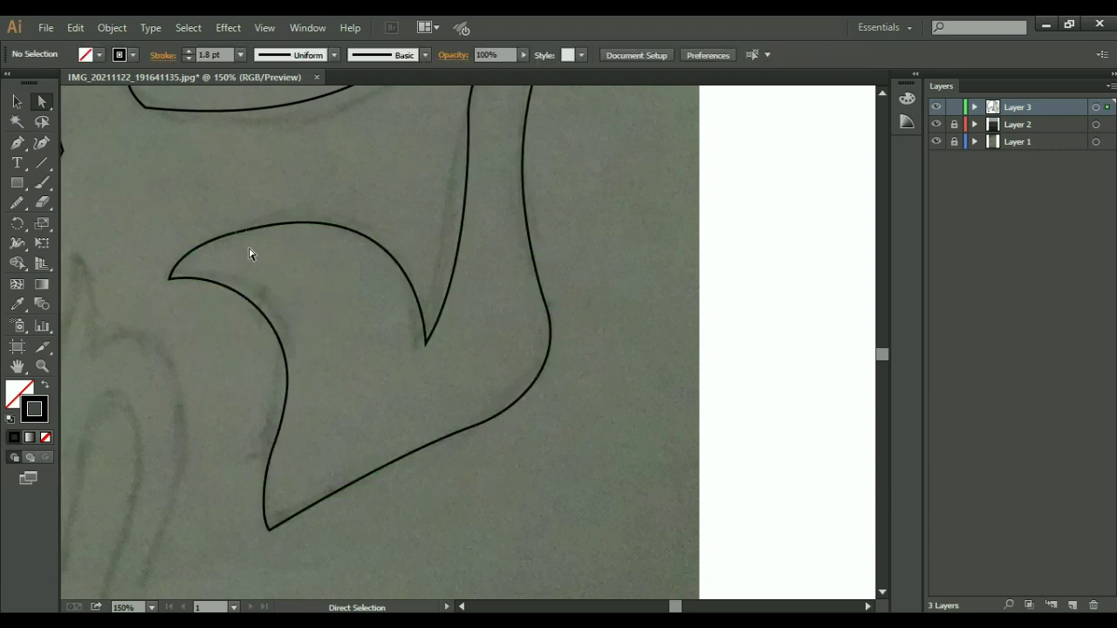
click(242, 230)
click(219, 295)
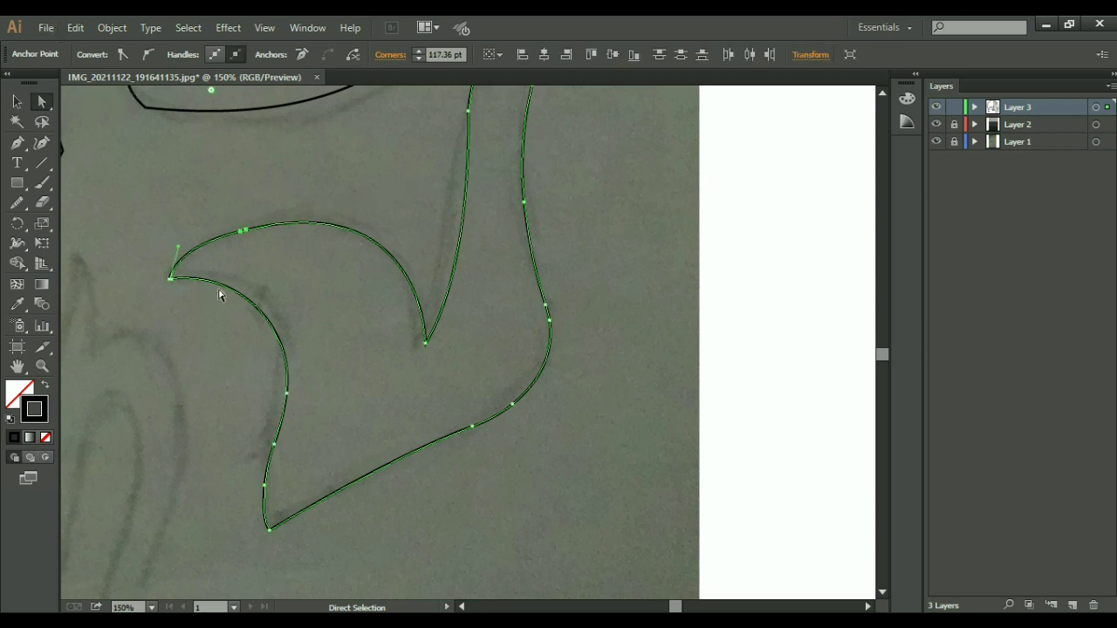
click(277, 286)
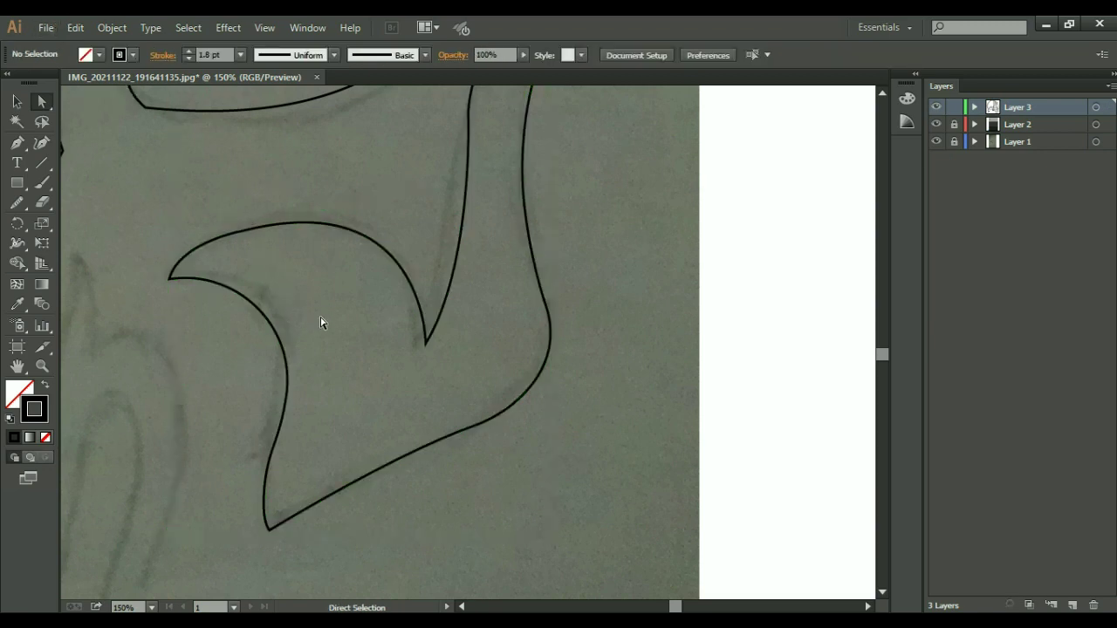
key(ctrl+0)
Step: Zoom in on the teeth sketch and start a Pen path down to the first tooth's peak
key(ctrl+plus)
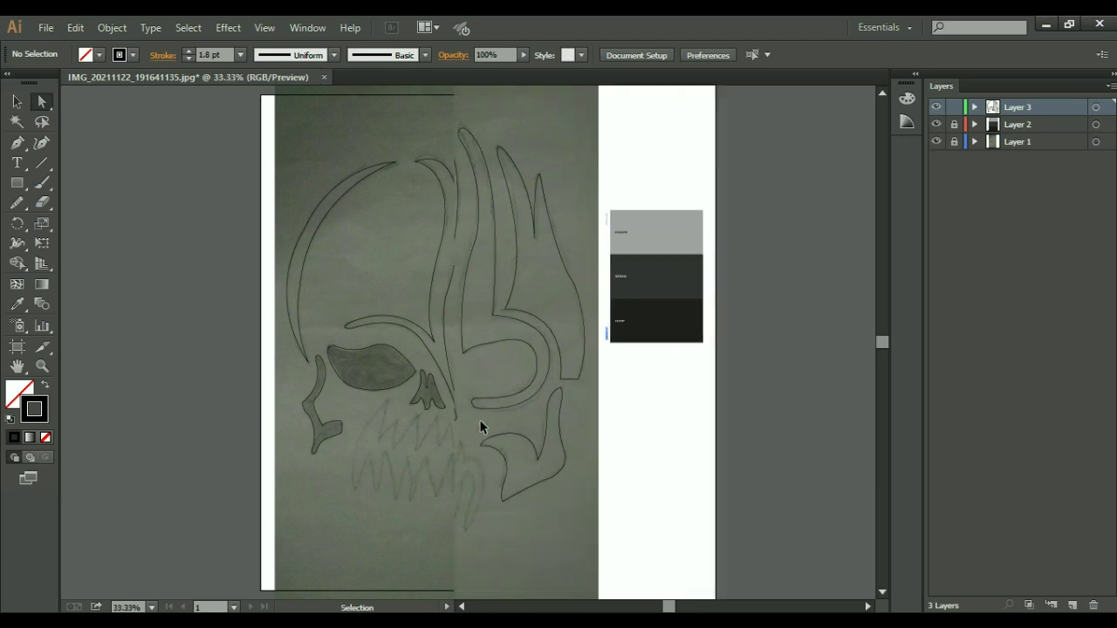
key(ctrl+plus)
key(ctrl+plus)
drag(367, 532, 474, 369)
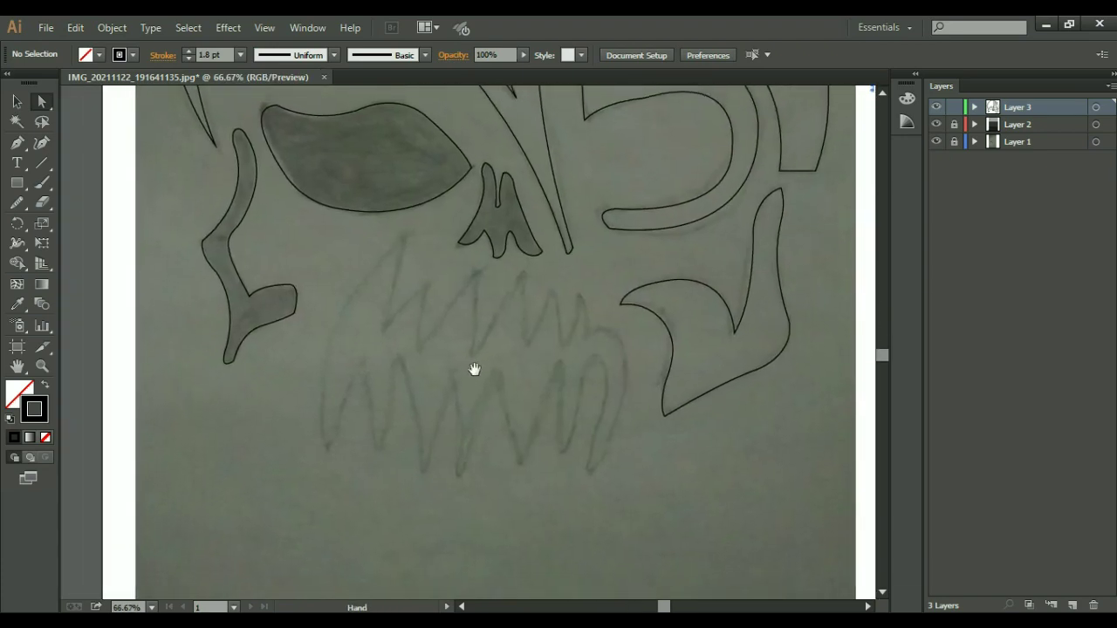
key(ctrl+plus)
key(p)
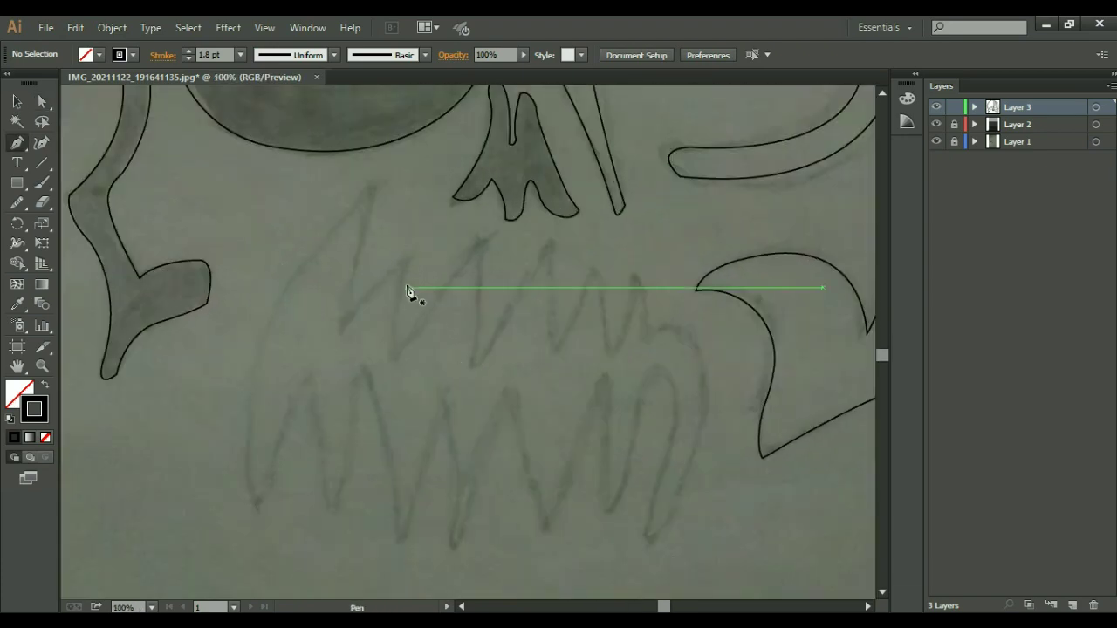
key(ctrl+minus)
click(405, 241)
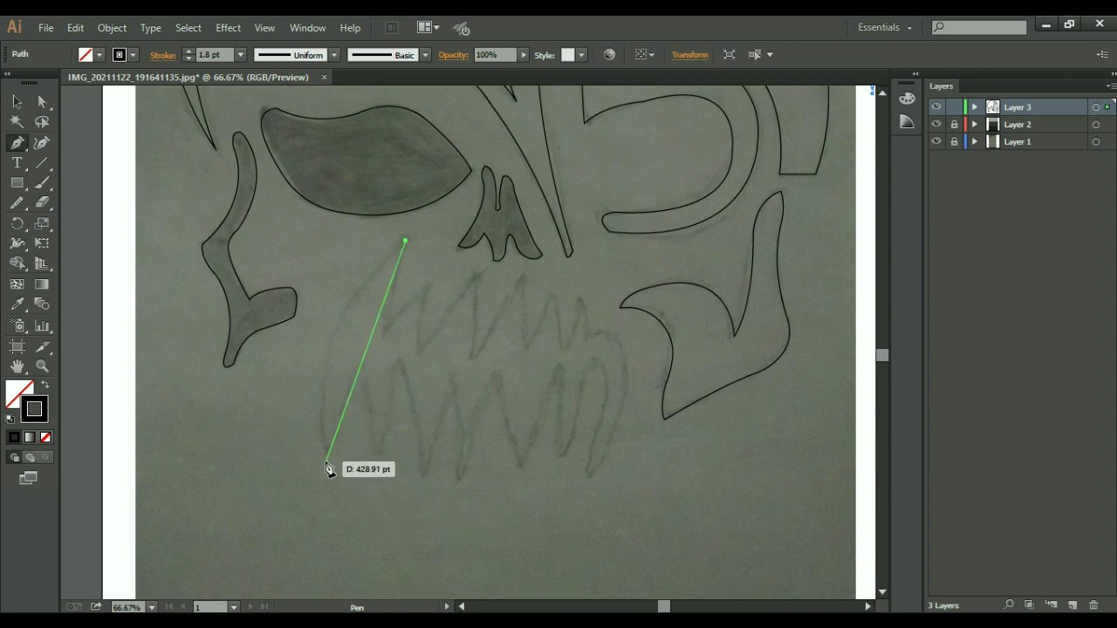
mouse_move(328, 451)
mouse_down()
mouse_move(377, 537)
mouse_move(369, 567)
mouse_up()
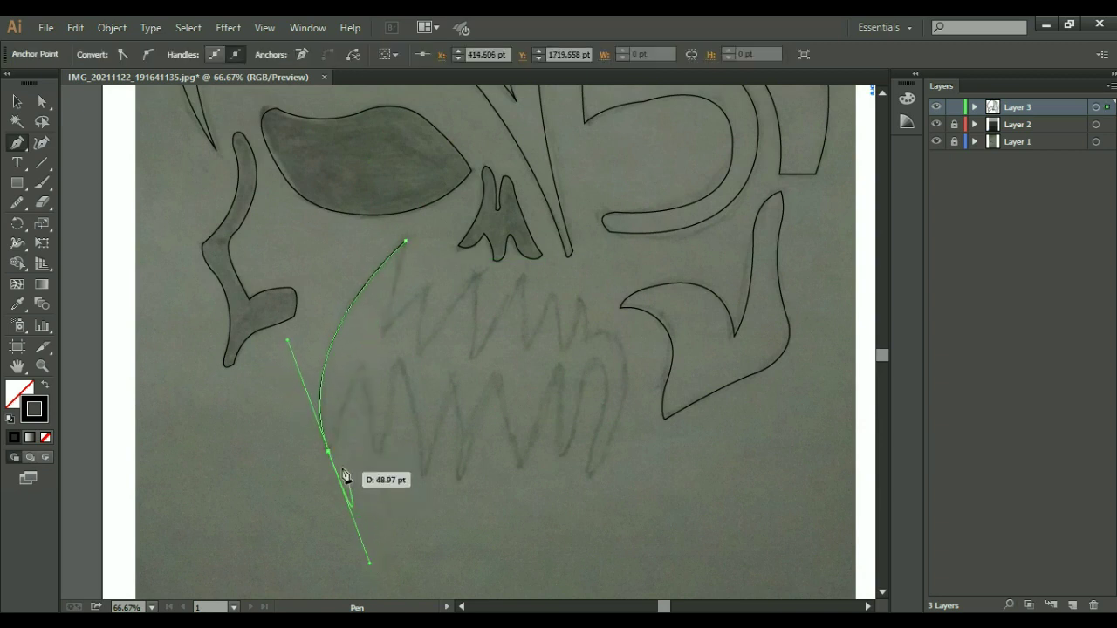
click(327, 451)
drag(358, 367, 376, 350)
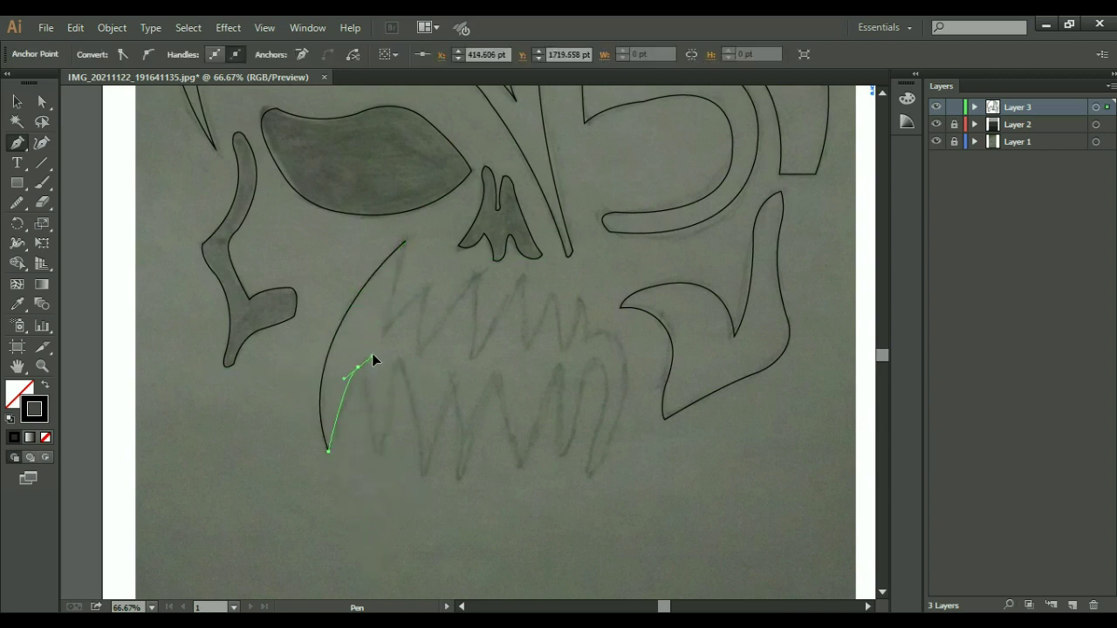
Step: Continue the outline through the second tooth's base and peak with sharp corners
drag(374, 446, 373, 473)
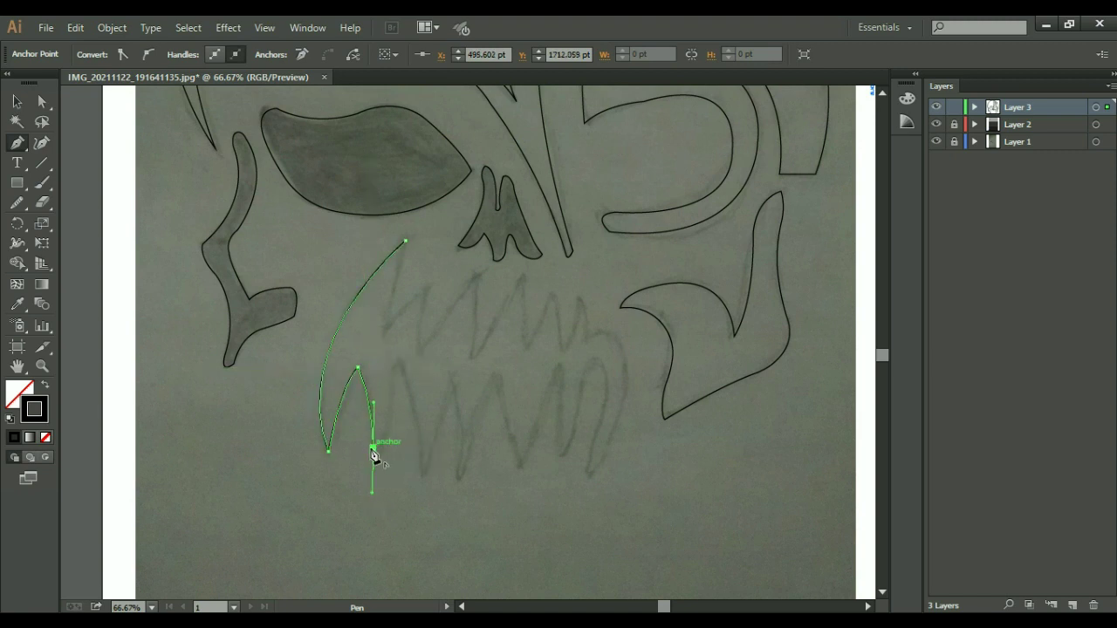
click(373, 446)
mouse_move(397, 371)
mouse_down()
mouse_move(397, 299)
mouse_move(392, 366)
mouse_up()
key(ctrl+plus)
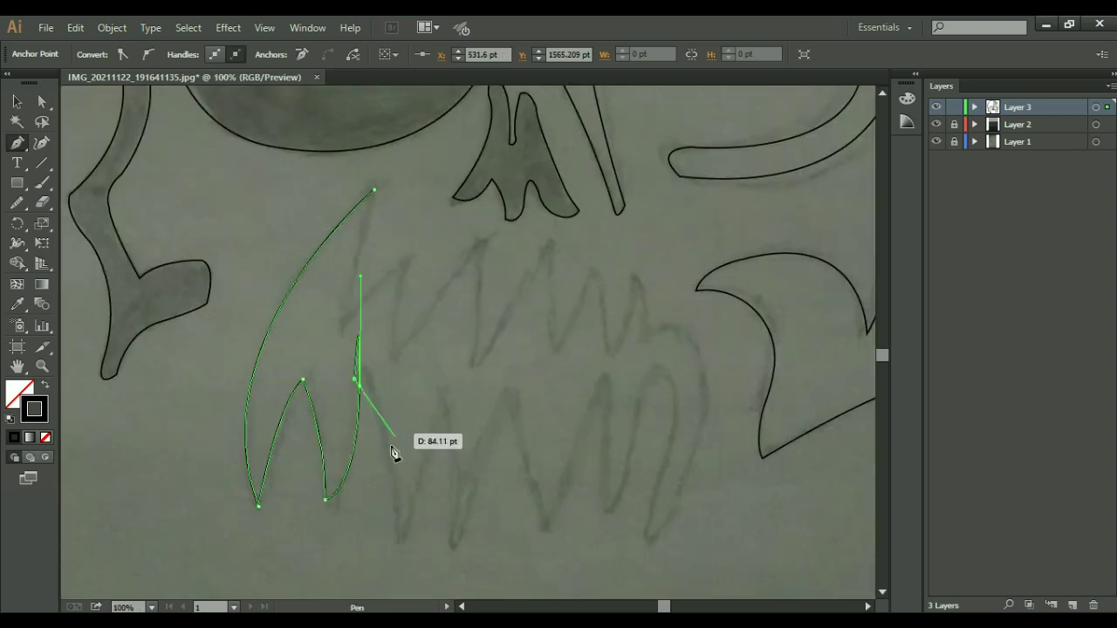
click(359, 385)
drag(361, 386, 374, 382)
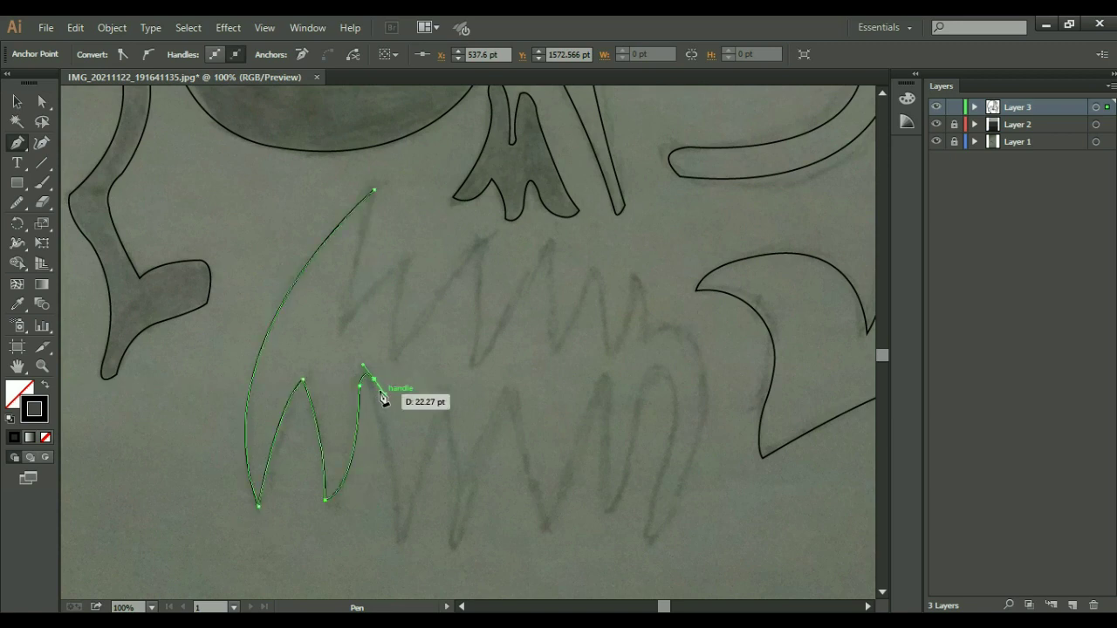
click(374, 380)
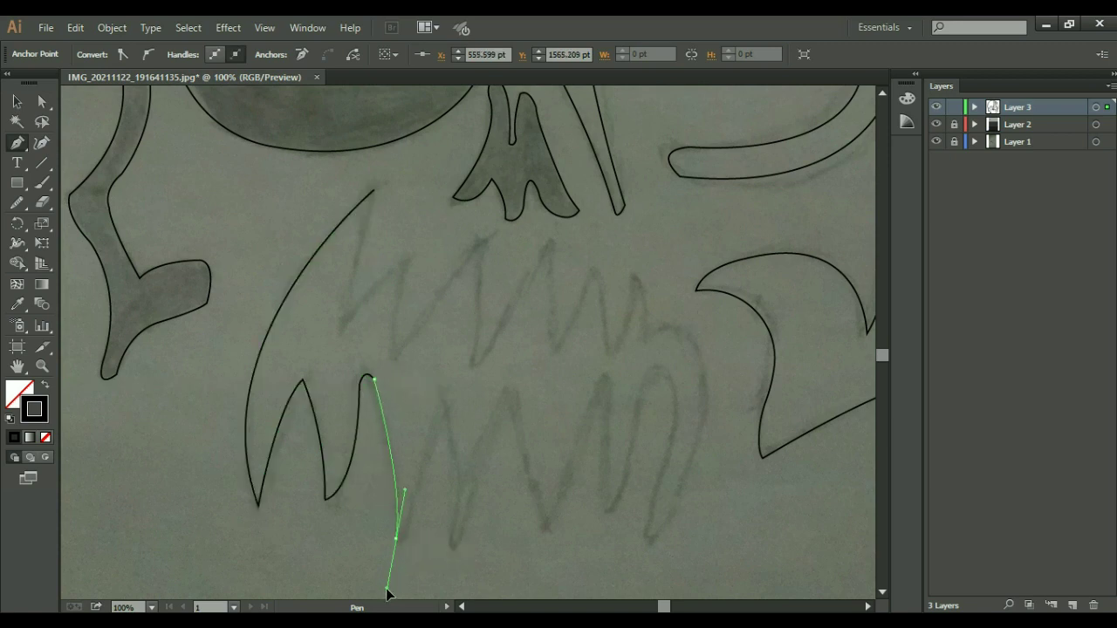
Step: Extend the zigzag outline across the next tooth's edge and bottom point
drag(388, 593, 389, 599)
drag(398, 525, 411, 490)
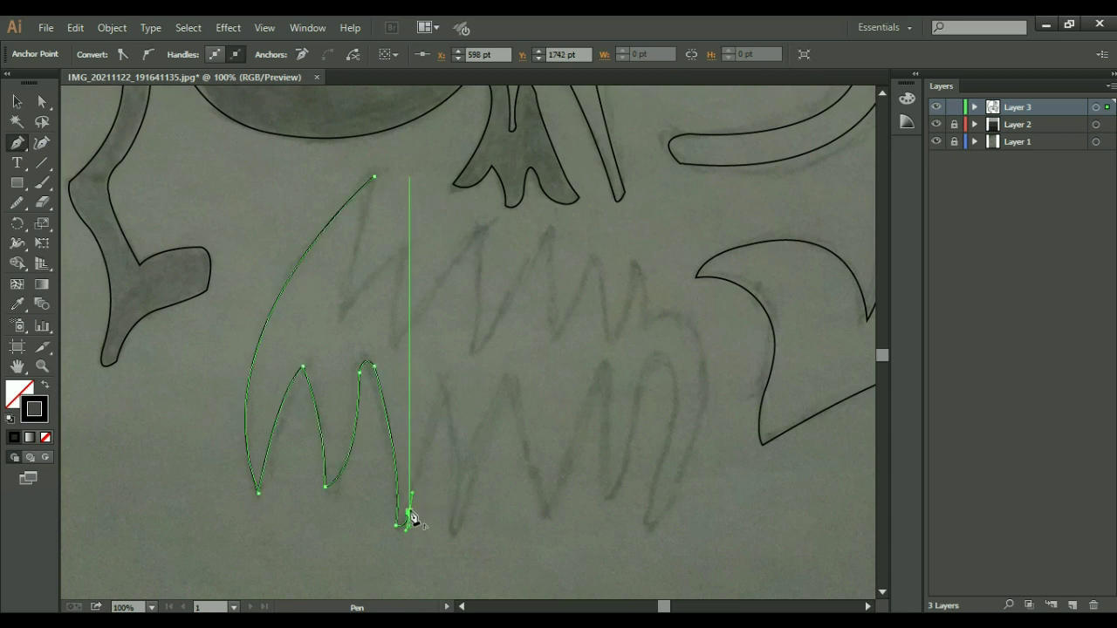
click(442, 387)
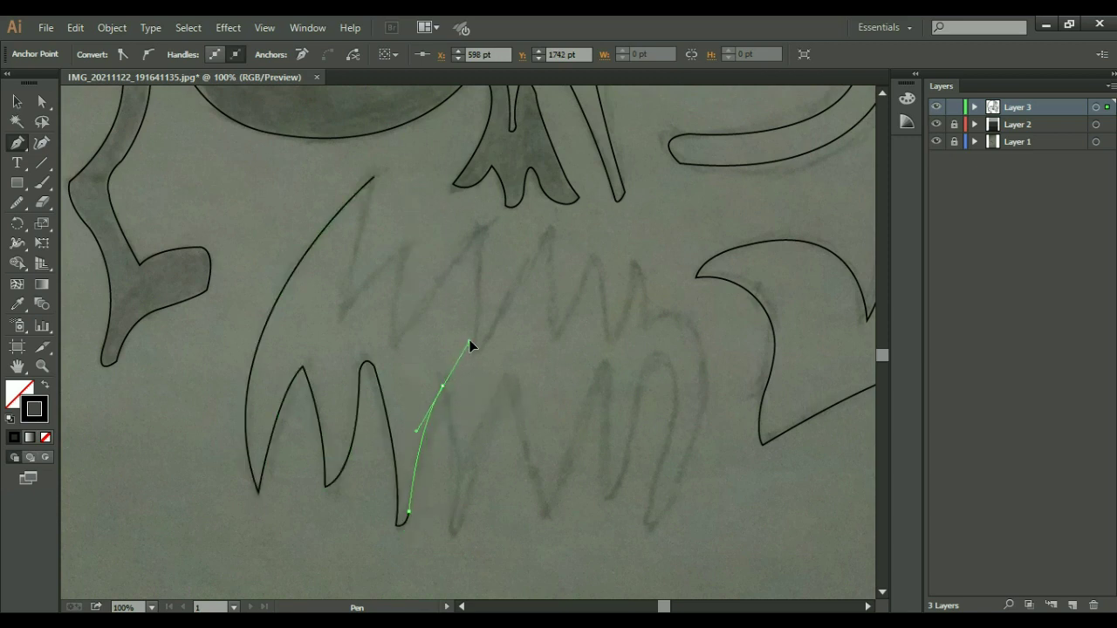
drag(471, 349, 469, 342)
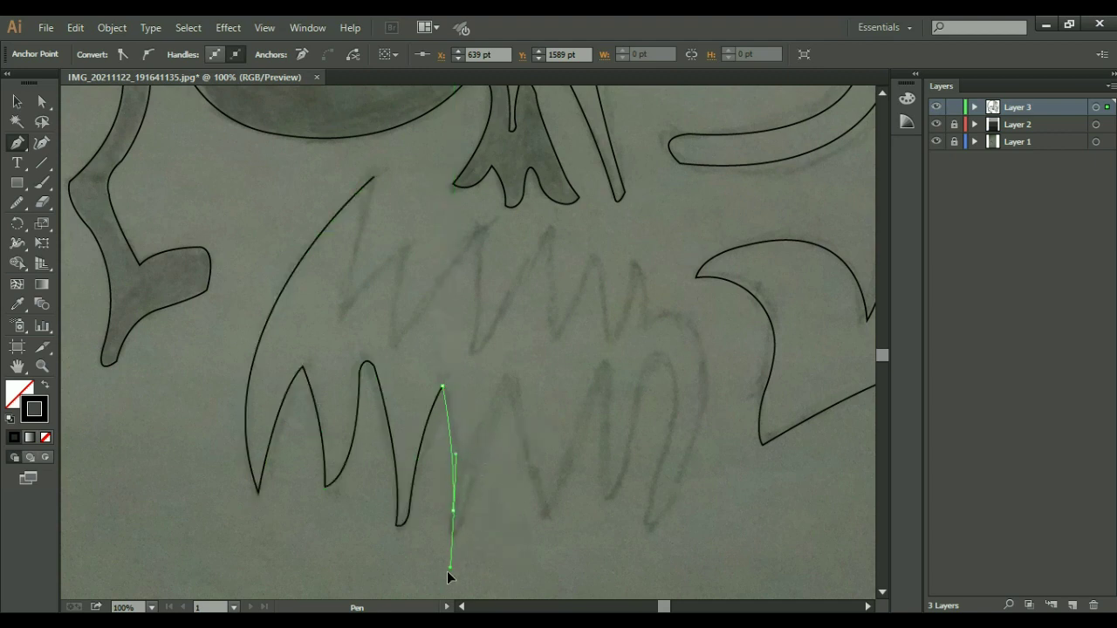
drag(453, 509, 454, 542)
key(ctrl+plus)
key(ctrl+plus)
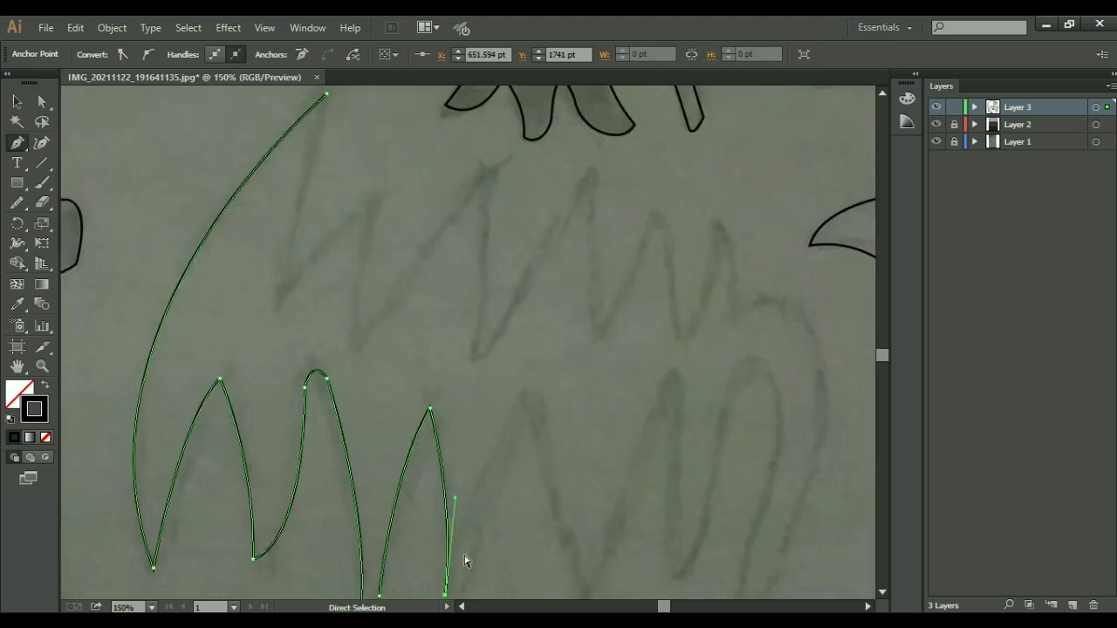
drag(454, 542, 505, 431)
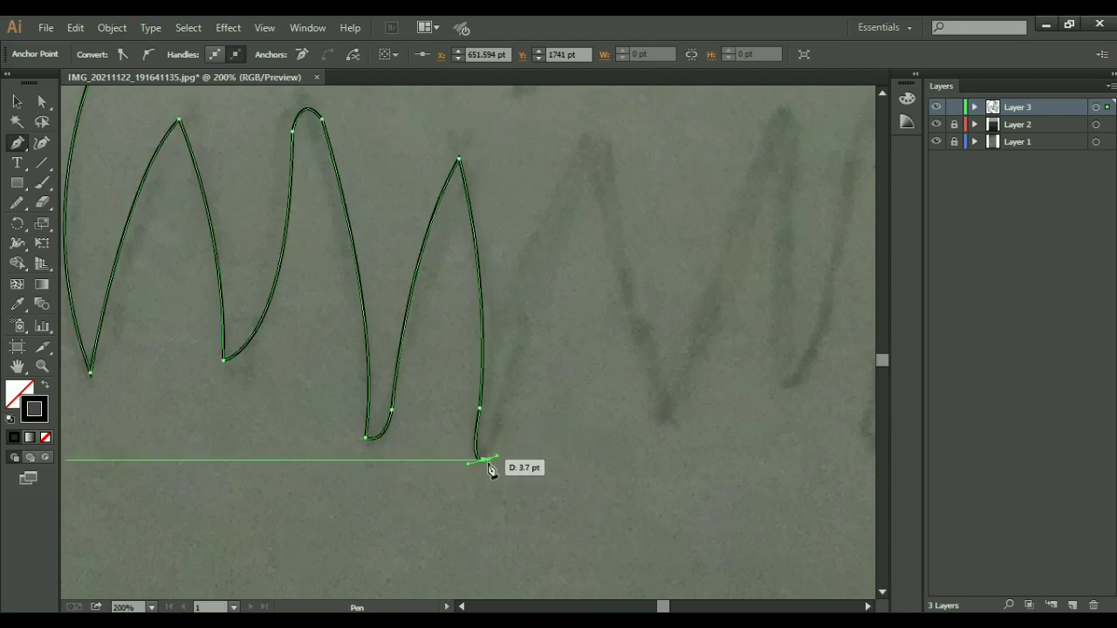
Step: Trace the first lower teeth with curved anchors, keeping the tooth peak a sharp corner
click(482, 460)
drag(545, 348, 512, 410)
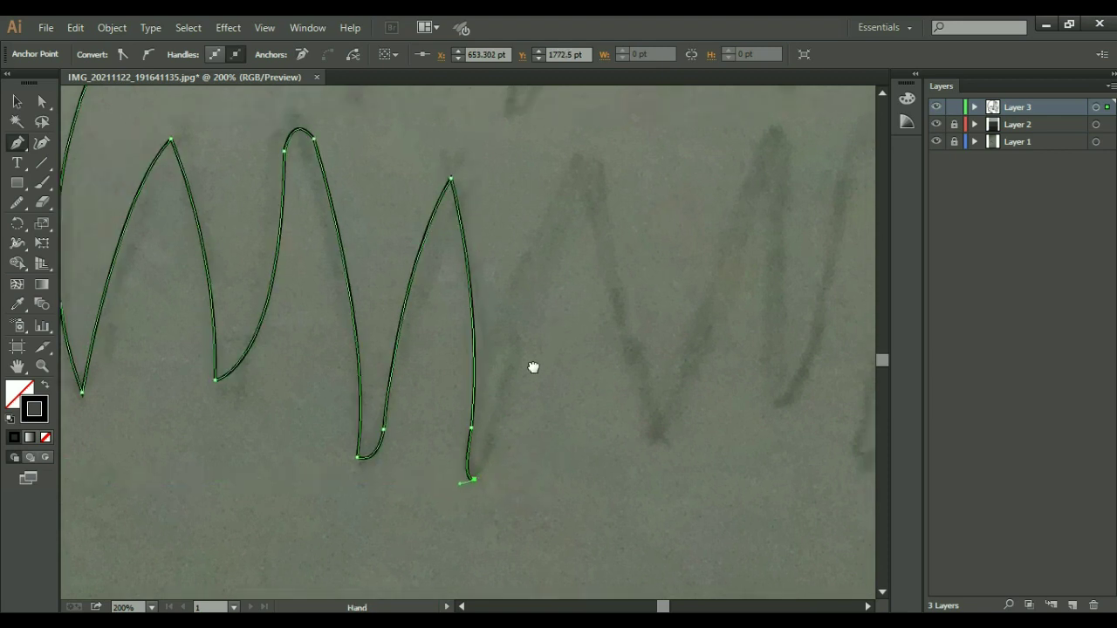
drag(559, 217, 598, 171)
click(560, 218)
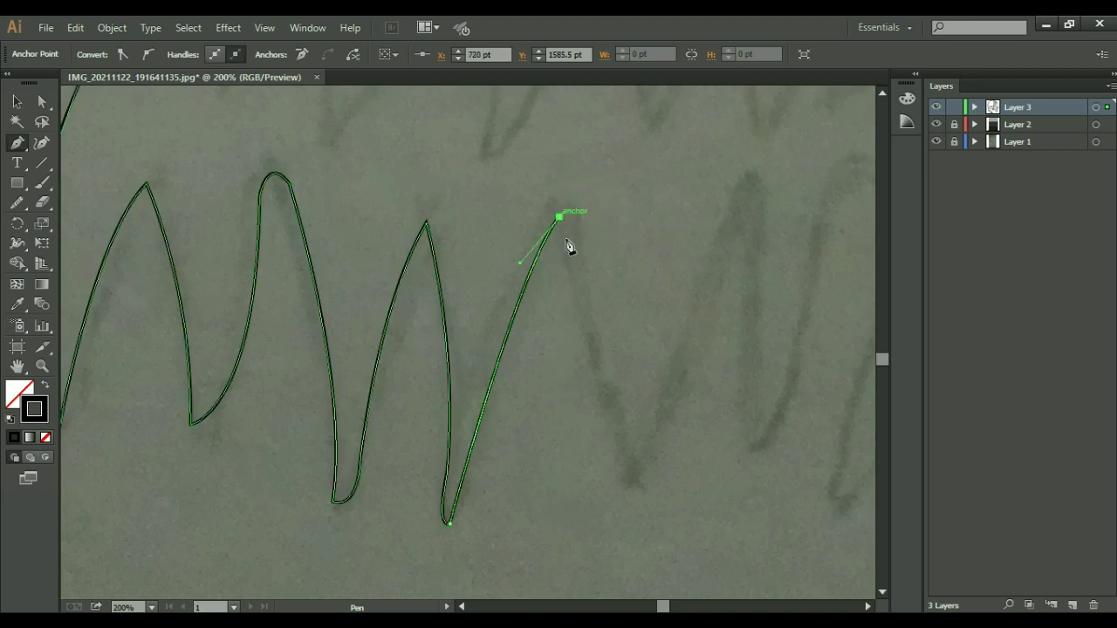
mouse_move(623, 478)
mouse_down()
mouse_move(615, 548)
mouse_move(633, 547)
mouse_up()
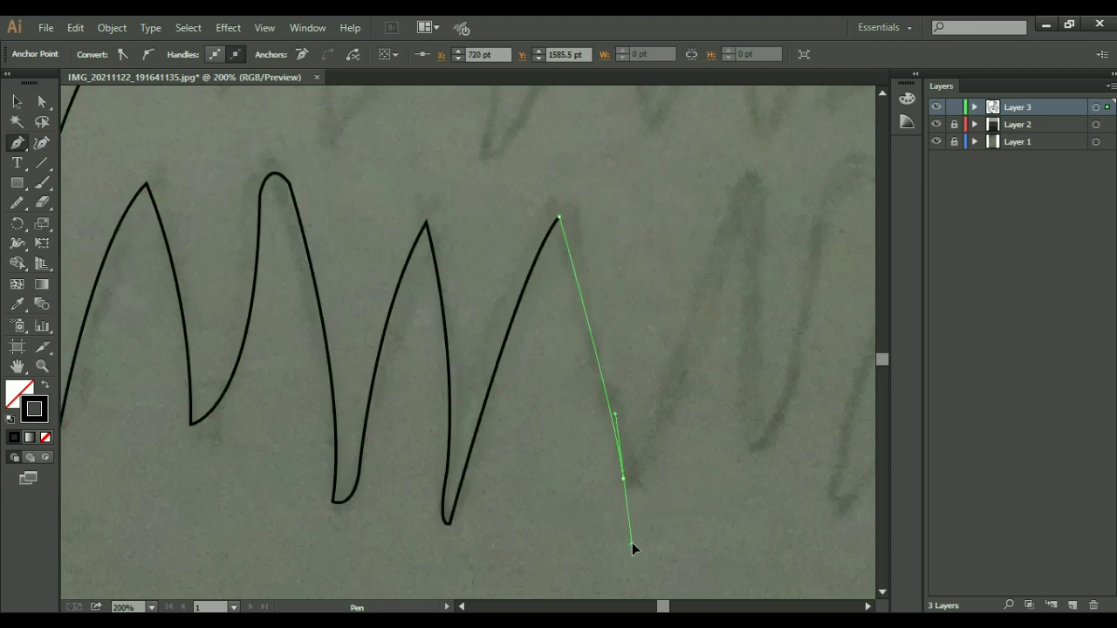
mouse_move(623, 479)
mouse_down()
mouse_move(646, 472)
mouse_move(649, 444)
mouse_up()
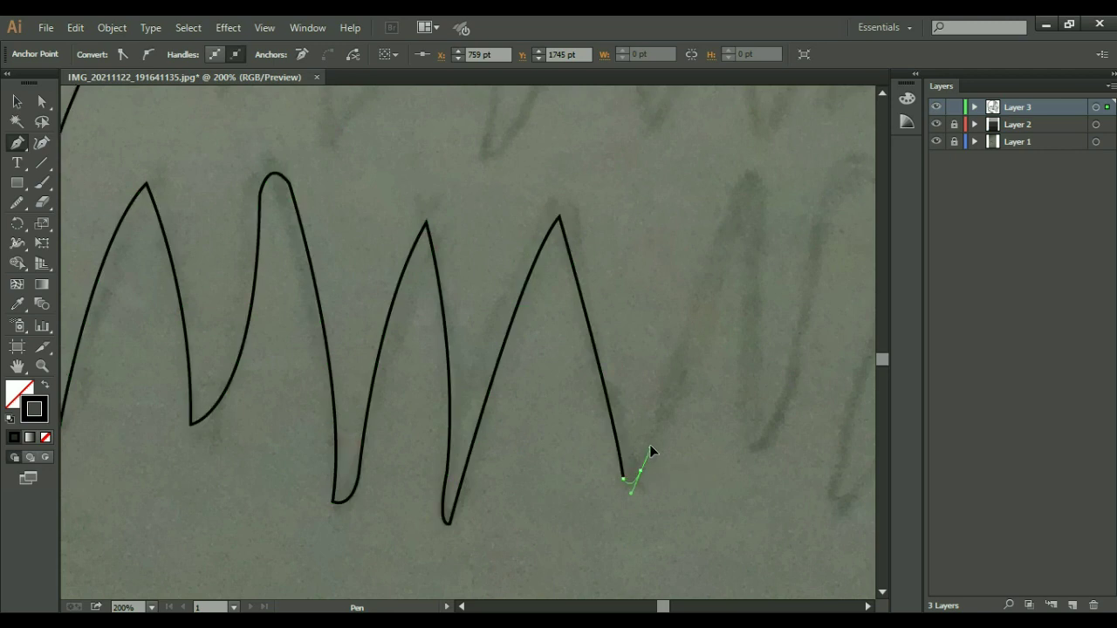
Step: Pan along the sketch and add anchors at the next tooth tip and base
drag(616, 371, 463, 387)
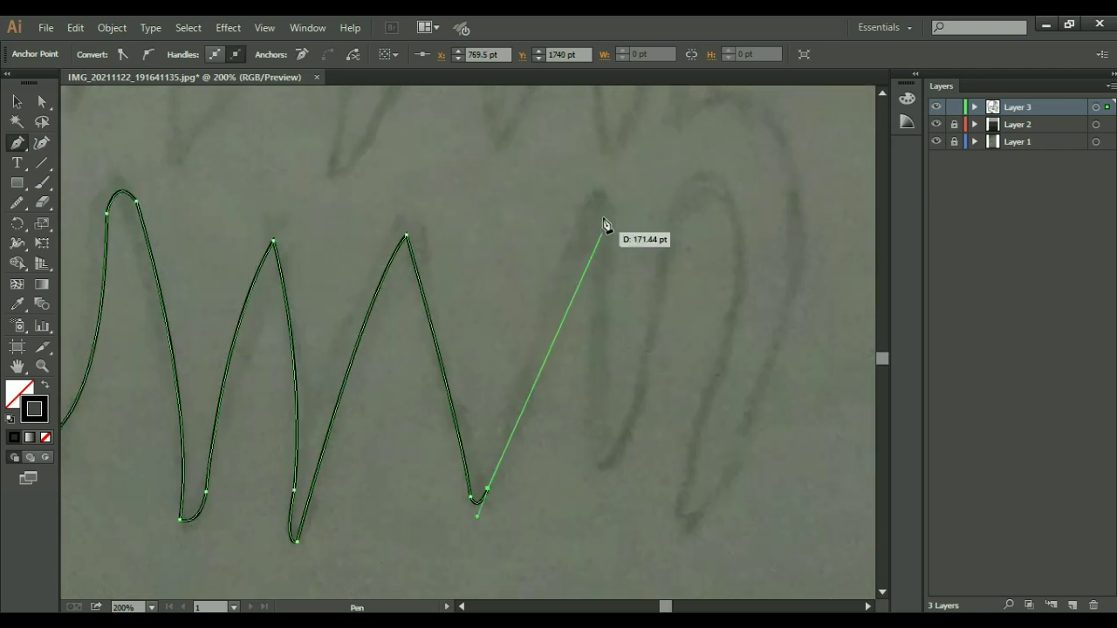
mouse_move(579, 229)
mouse_down()
mouse_move(604, 192)
mouse_move(609, 445)
mouse_up()
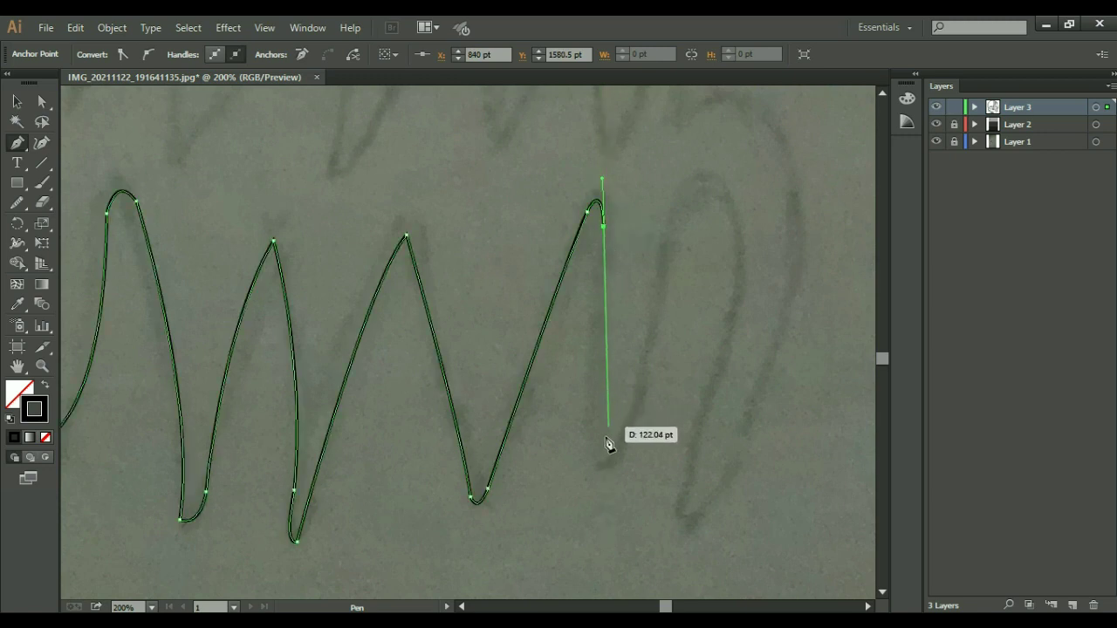
mouse_move(609, 445)
mouse_down()
mouse_move(607, 472)
mouse_move(637, 408)
mouse_up()
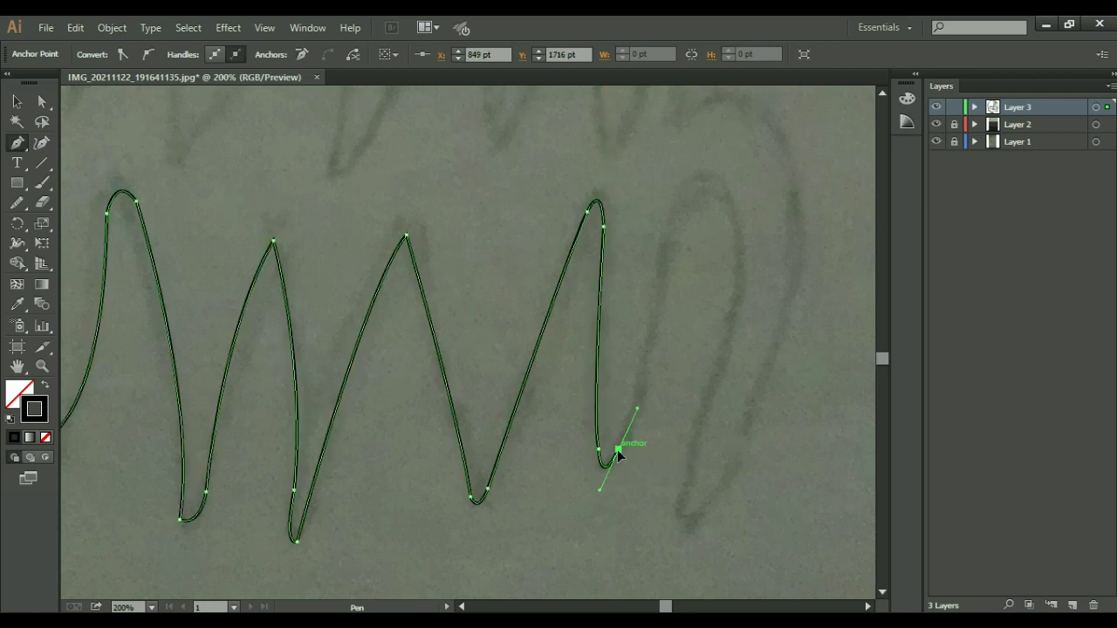
scroll(617, 453, up, 1)
scroll(617, 453, right, 1)
Step: Curve the outline over the rounded top of the last tooth and down its side
drag(604, 279, 603, 218)
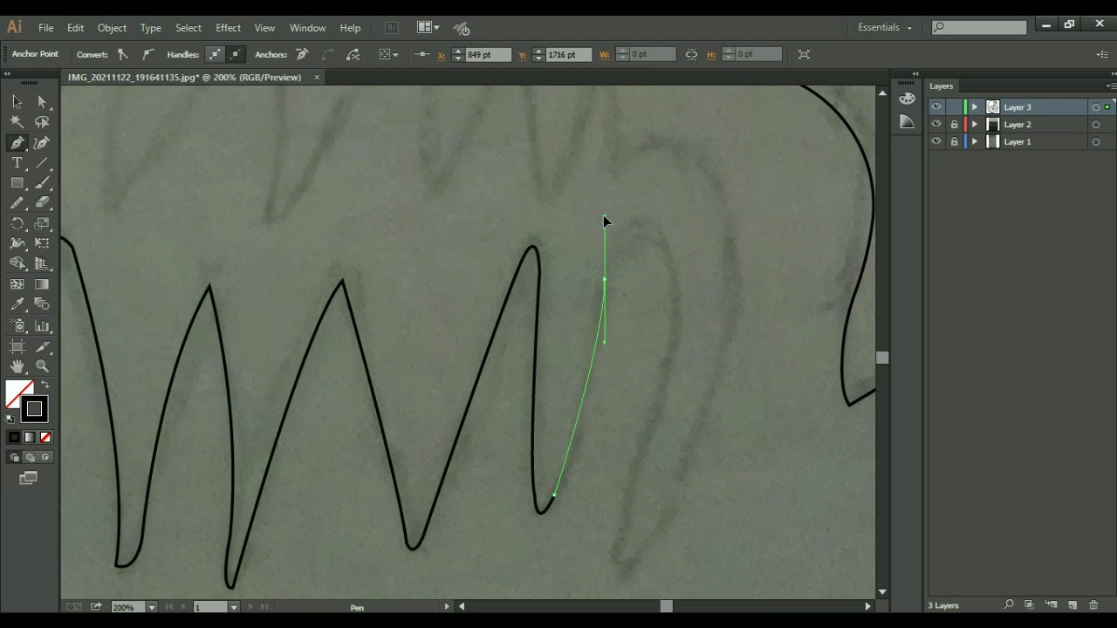
click(604, 279)
drag(670, 242, 718, 288)
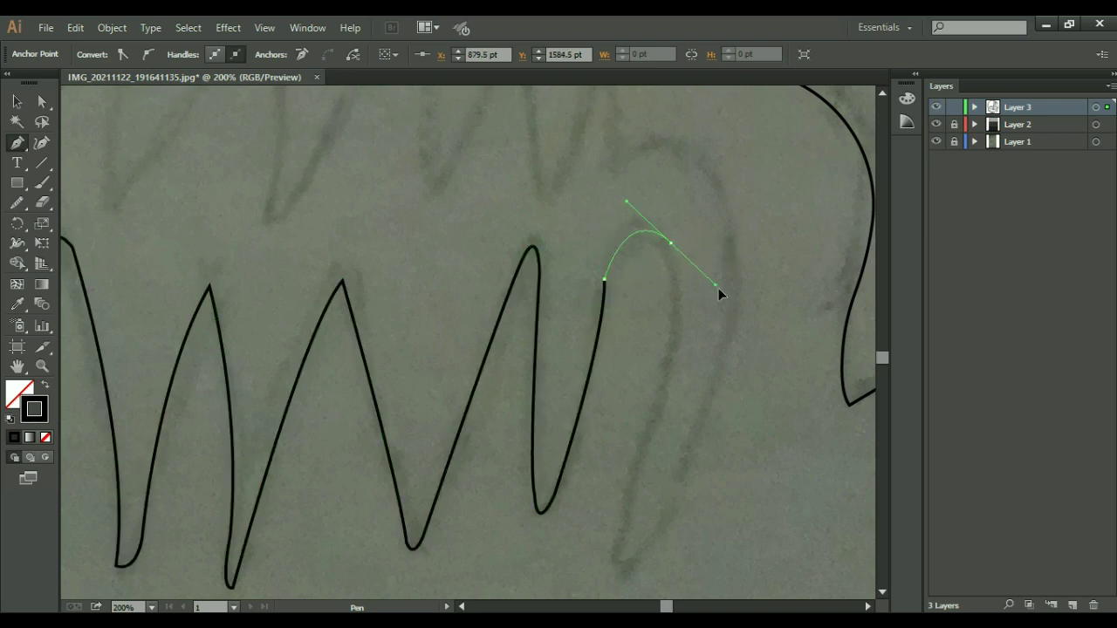
click(670, 242)
drag(665, 362, 628, 441)
Step: Sweep the outline back up to the next tooth point, ending on a sharp corner
scroll(669, 364, down, 1)
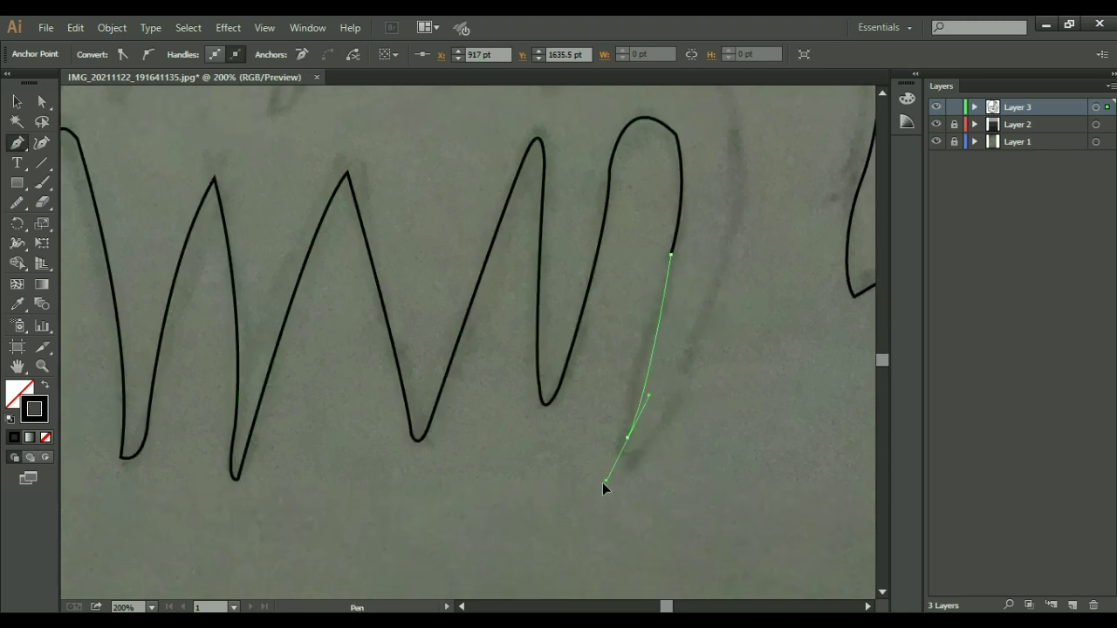
drag(602, 487, 625, 490)
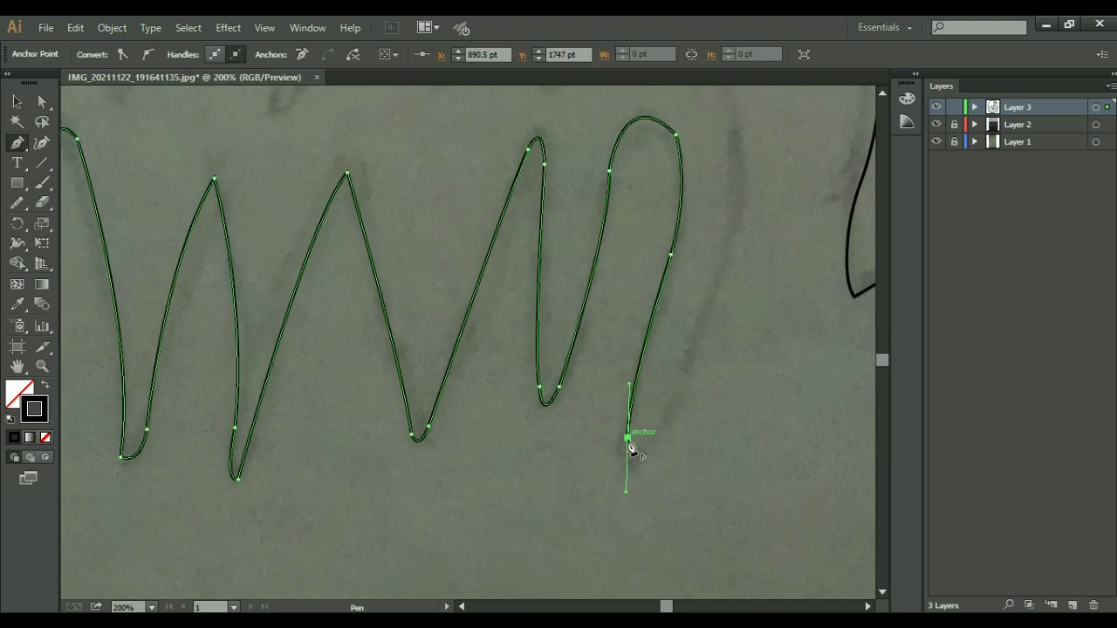
mouse_move(628, 439)
mouse_down()
mouse_move(644, 465)
mouse_move(667, 427)
mouse_move(642, 460)
mouse_up()
key(ctrl+minus)
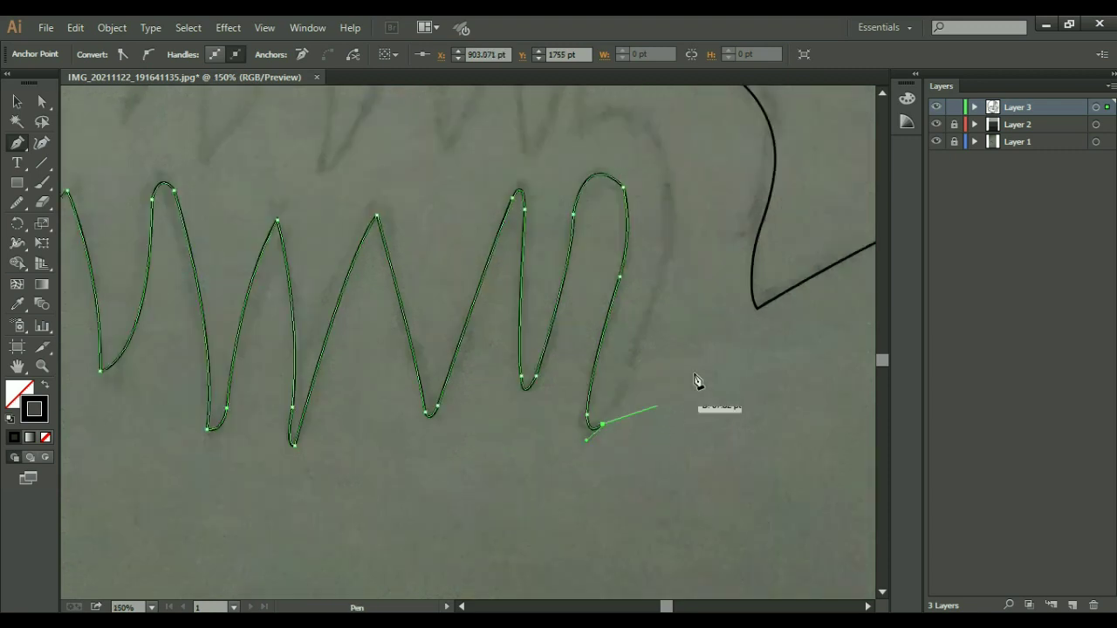
scroll(689, 384, up, 2)
drag(610, 254, 591, 198)
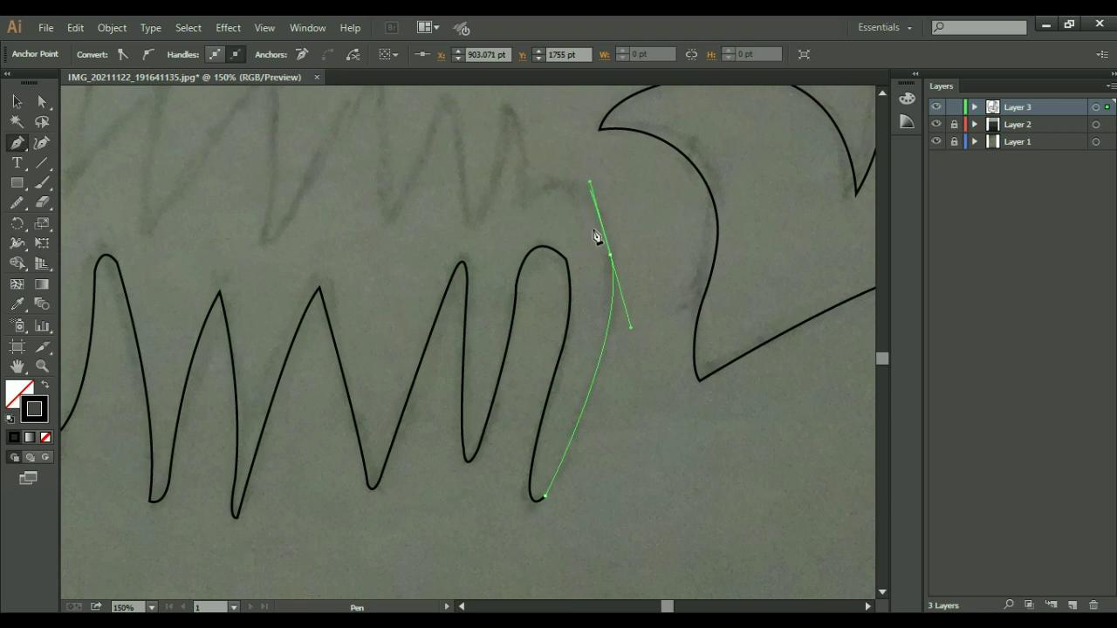
click(610, 254)
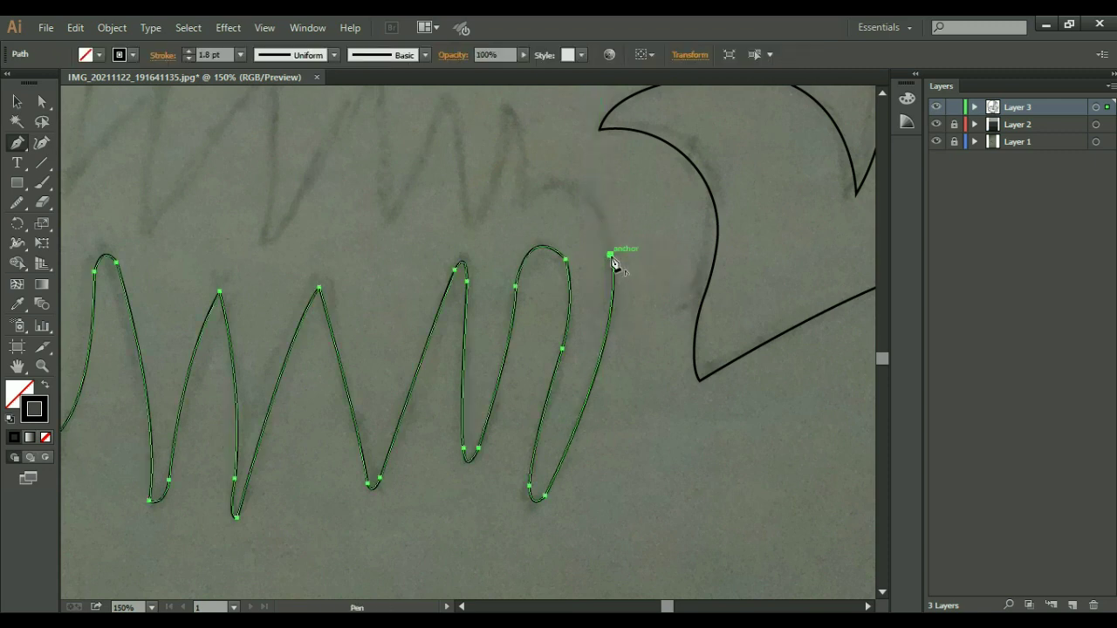
Step: Continue the teeth outline with curved anchors and sharp corners at each tooth point
mouse_move(525, 200)
mouse_down()
mouse_move(433, 257)
mouse_move(474, 234)
mouse_up()
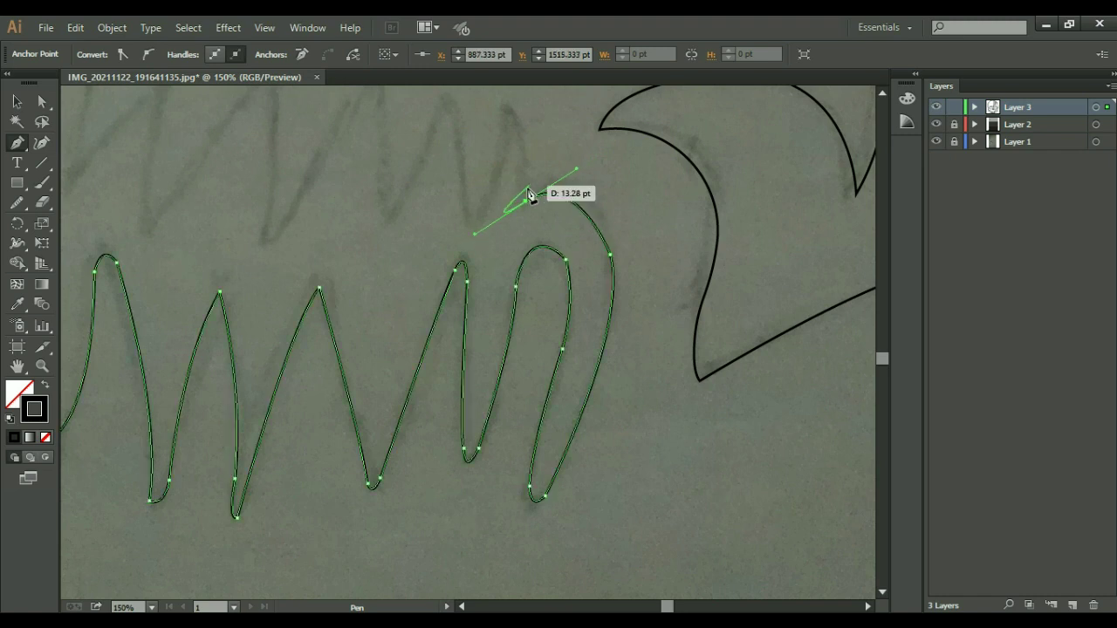
click(531, 208)
scroll(532, 210, up, 2)
drag(521, 174, 529, 185)
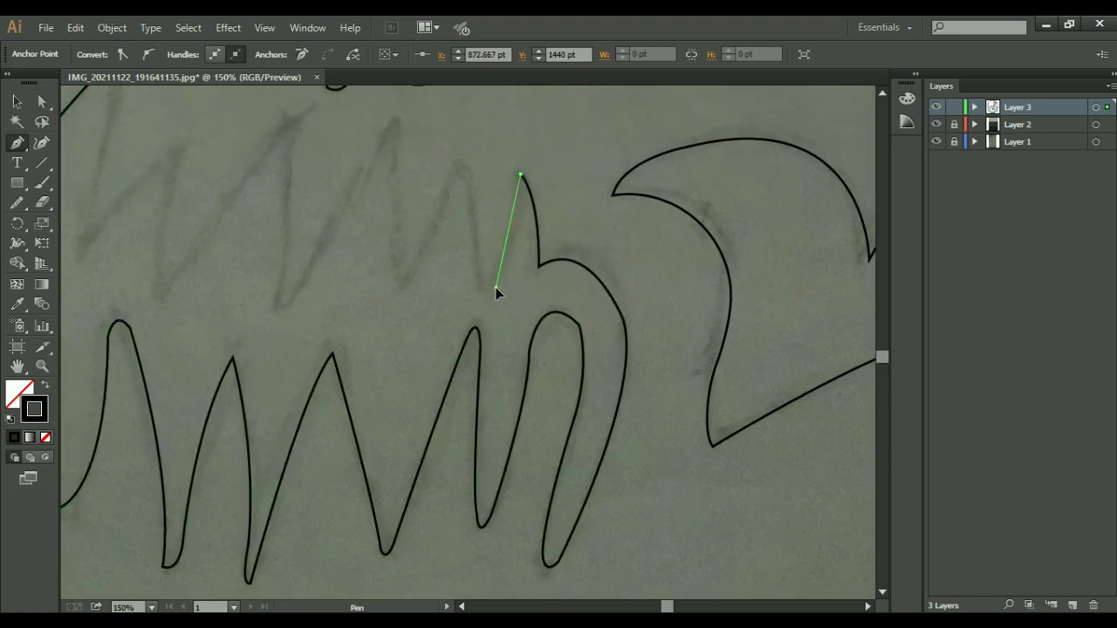
mouse_move(496, 286)
mouse_down()
mouse_move(474, 182)
mouse_move(479, 272)
mouse_move(479, 262)
mouse_up()
mouse_move(449, 149)
mouse_down()
mouse_move(467, 185)
mouse_move(451, 151)
mouse_move(463, 182)
mouse_move(452, 179)
mouse_move(402, 286)
mouse_move(400, 255)
mouse_move(467, 220)
mouse_move(470, 203)
mouse_move(441, 232)
mouse_move(452, 227)
mouse_up()
ctrl+click(446, 193)
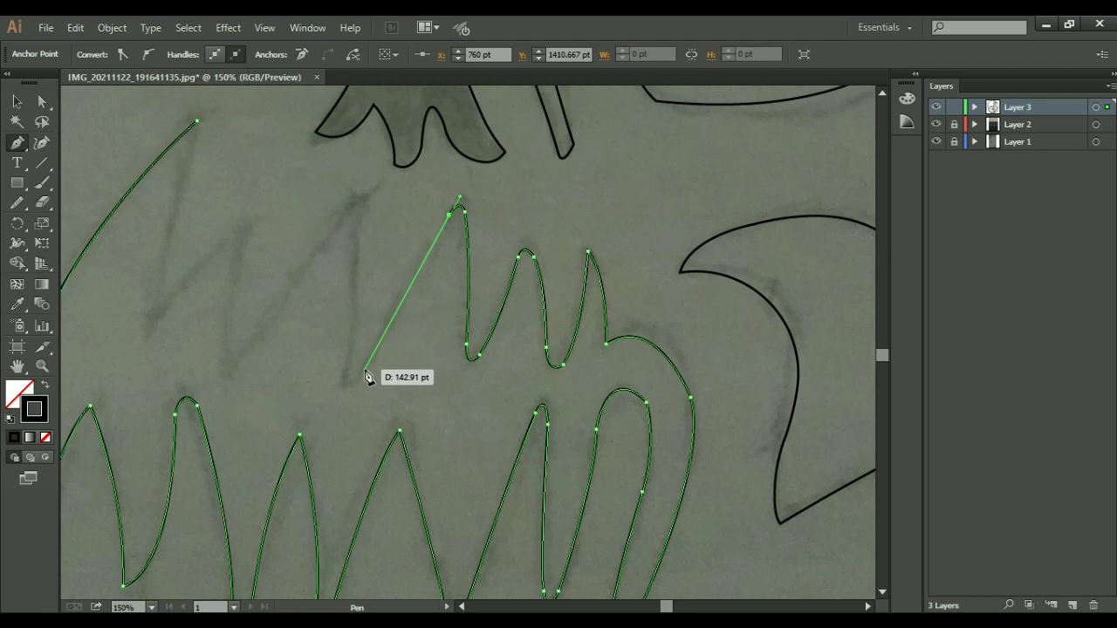
Step: Trace the upper teeth, close the outline at its start point, and fit the artboard
mouse_move(363, 371)
mouse_down()
mouse_move(348, 377)
mouse_move(364, 218)
mouse_move(355, 193)
mouse_move(334, 235)
mouse_move(464, 209)
mouse_up()
mouse_move(495, 155)
mouse_down()
mouse_move(371, 315)
mouse_move(414, 147)
mouse_move(371, 193)
mouse_up()
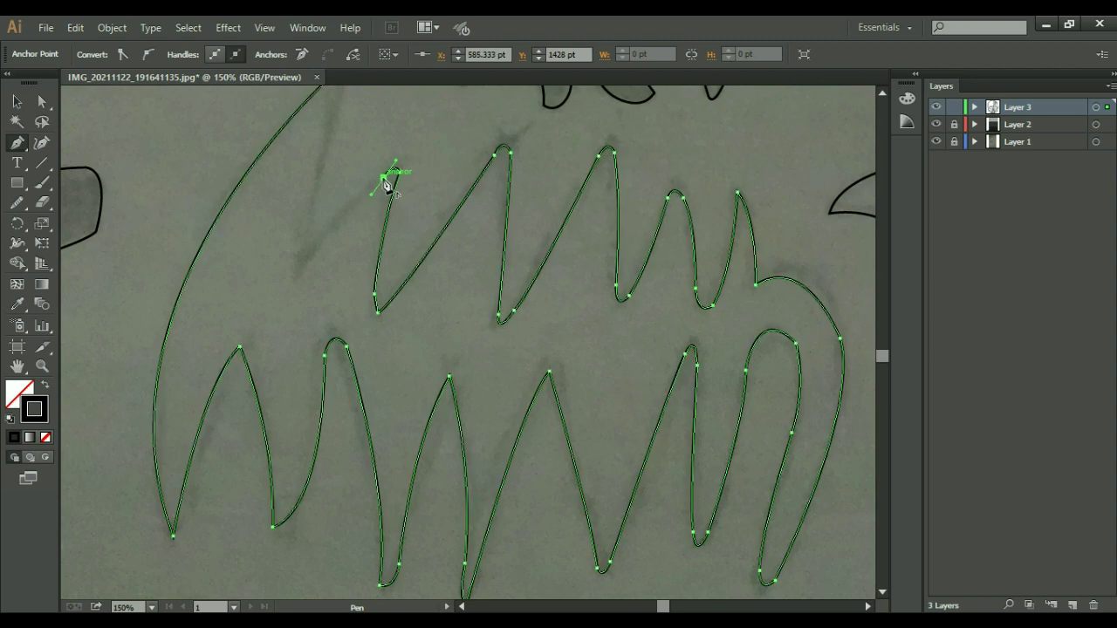
mouse_move(307, 268)
mouse_down()
mouse_move(300, 287)
mouse_move(306, 251)
mouse_up()
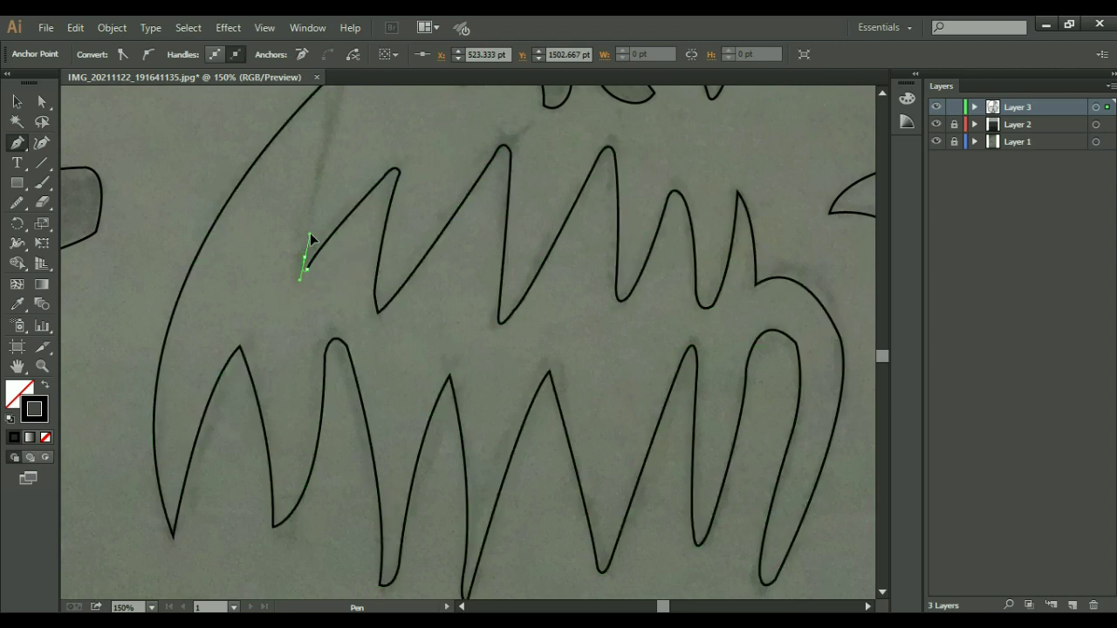
click(307, 257)
scroll(309, 250, up, 3)
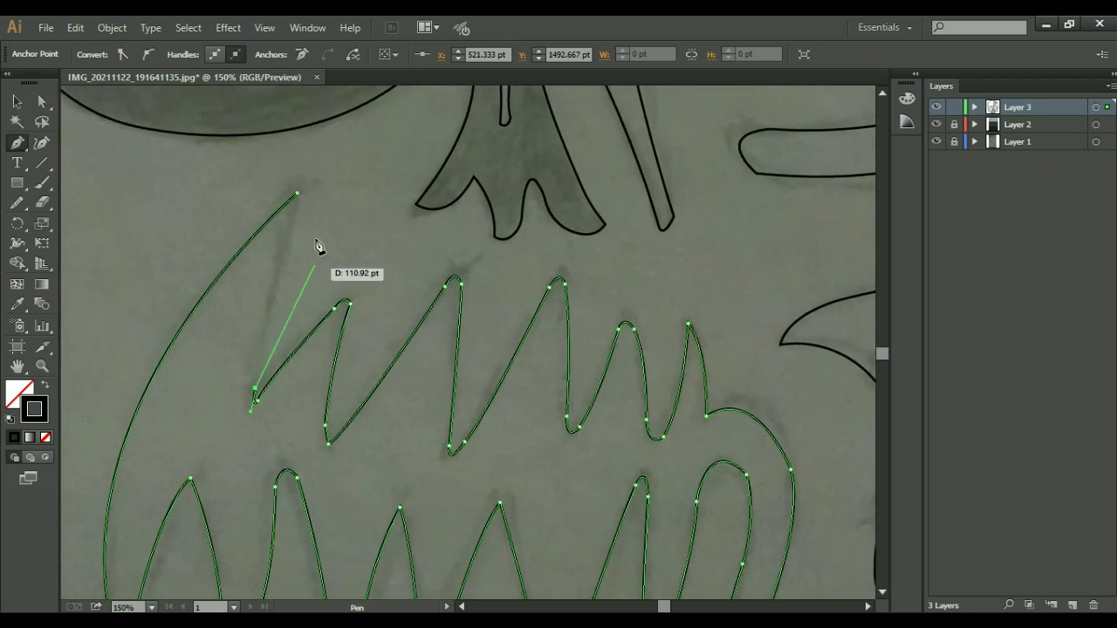
click(298, 194)
key(a)
click(433, 238)
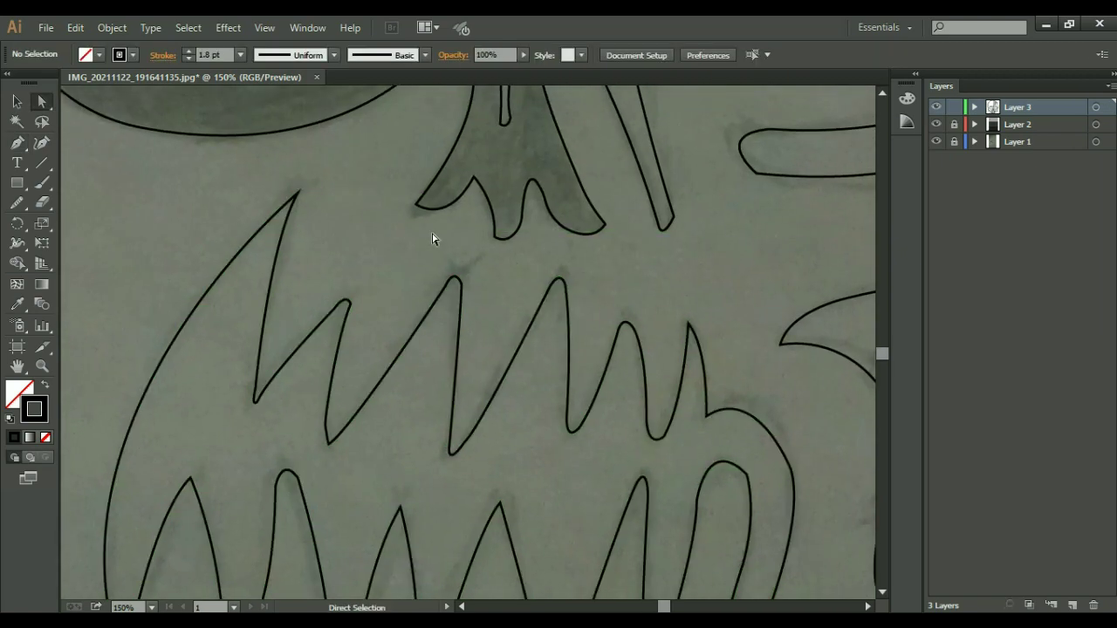
key(ctrl+0)
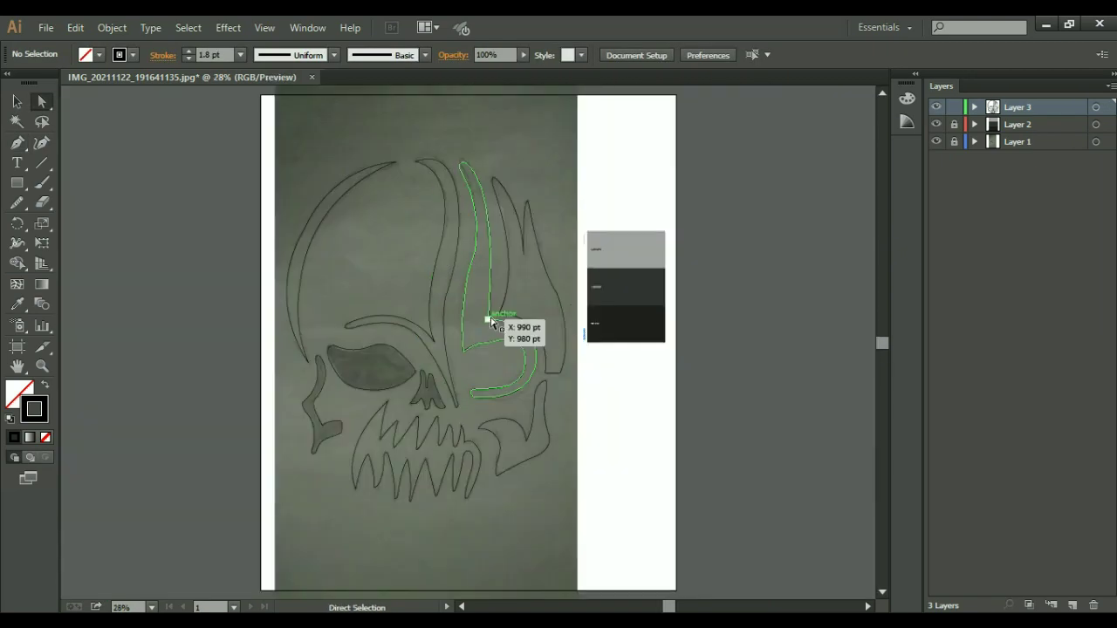
Step: Zoom in on the skull, undo an accidental horn change, and bring the left crescent into view
key(ctrl+equal)
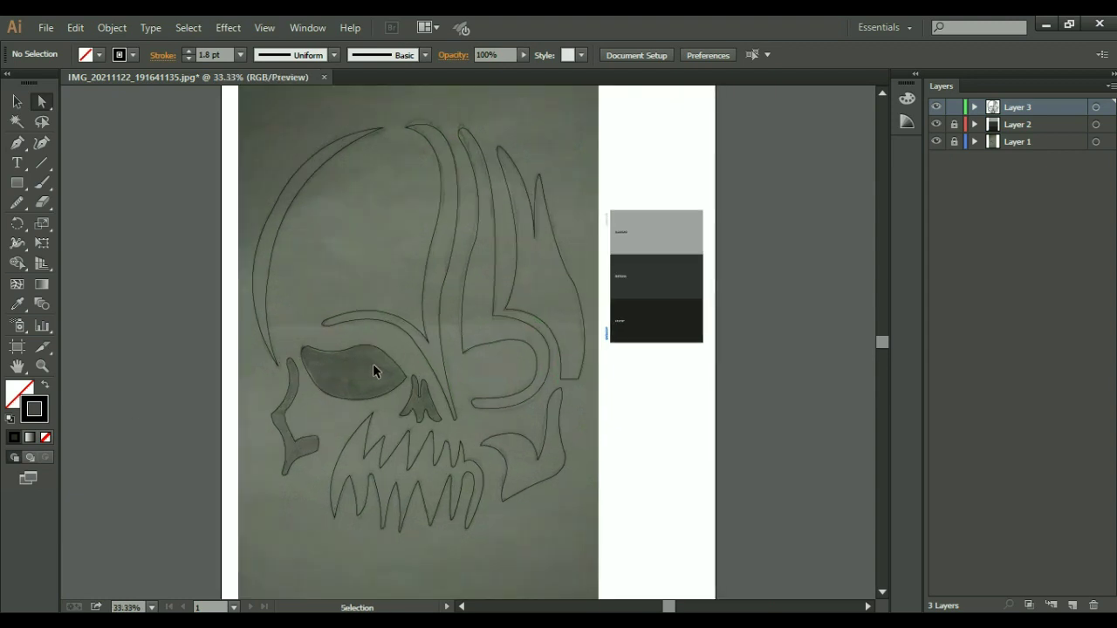
key(ctrl+equal)
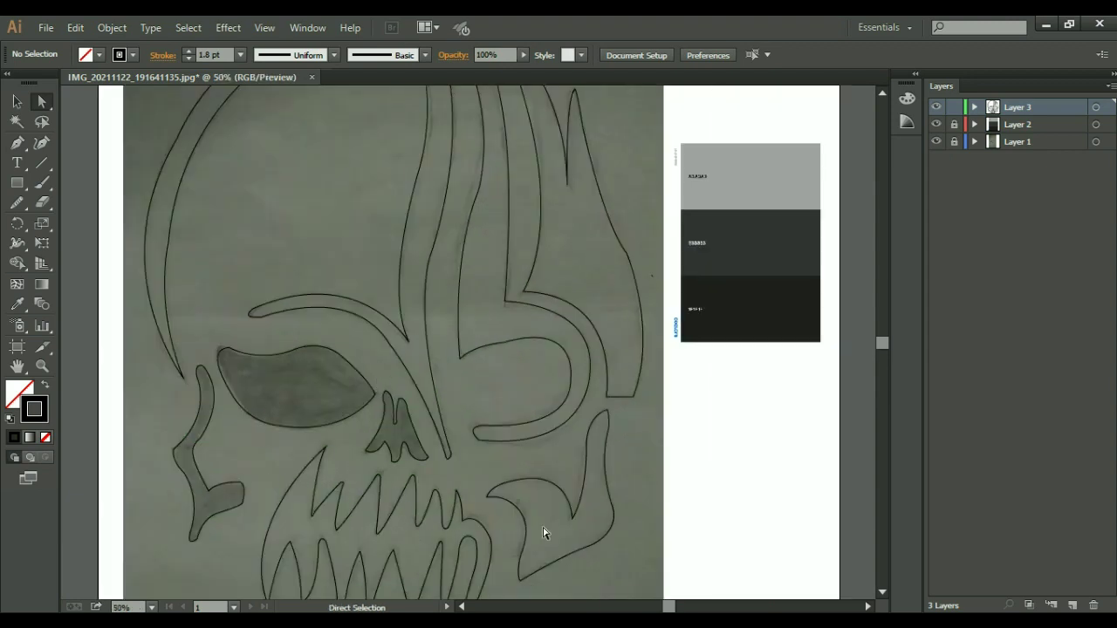
click(625, 253)
key(ctrl+z)
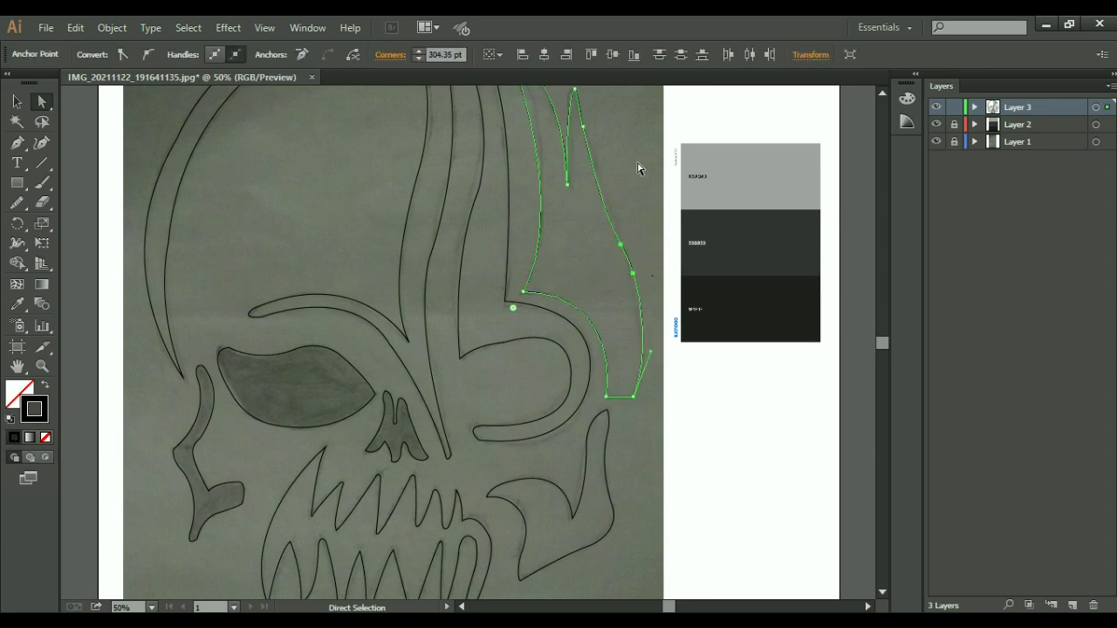
click(638, 168)
drag(638, 168, 625, 263)
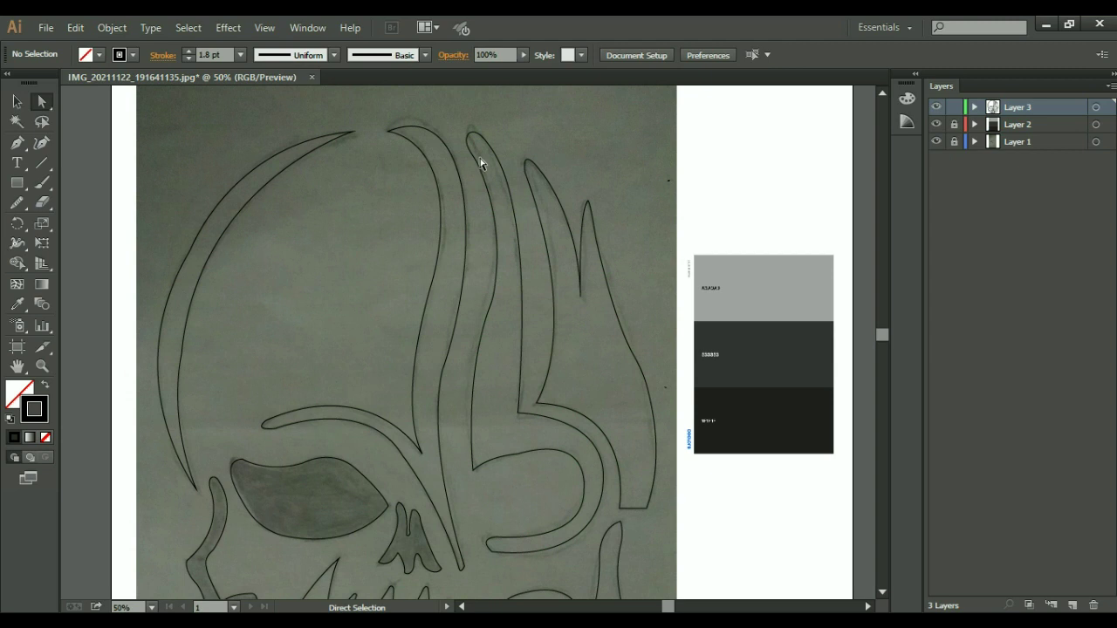
drag(231, 266, 279, 276)
Step: Smooth the outer curve of the left crescent with the Smooth tool
click(239, 259)
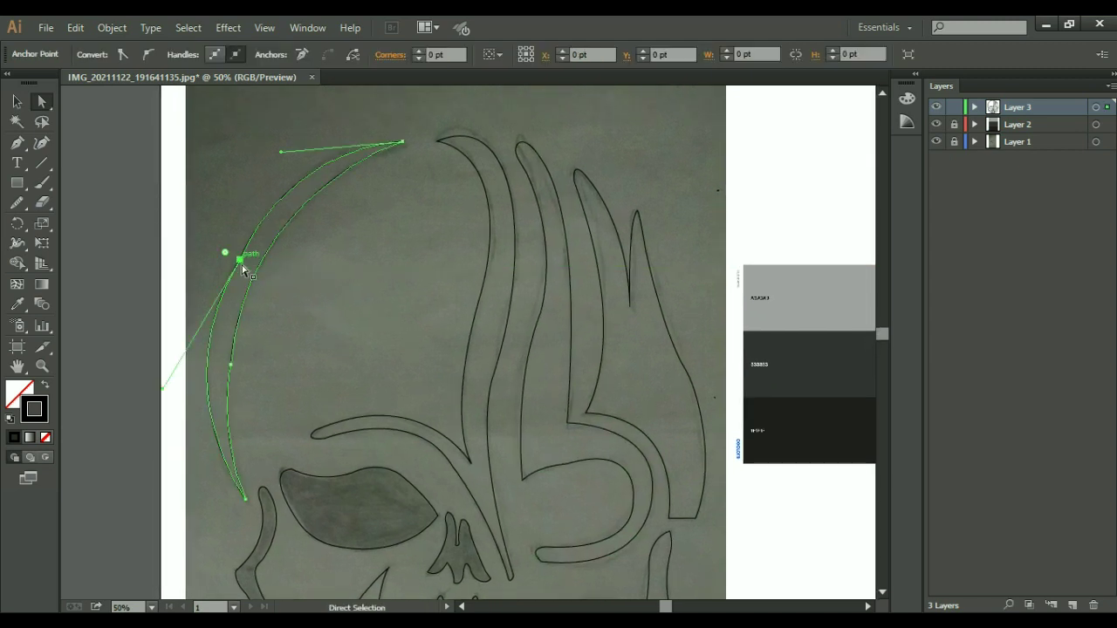
alt+click(18, 203)
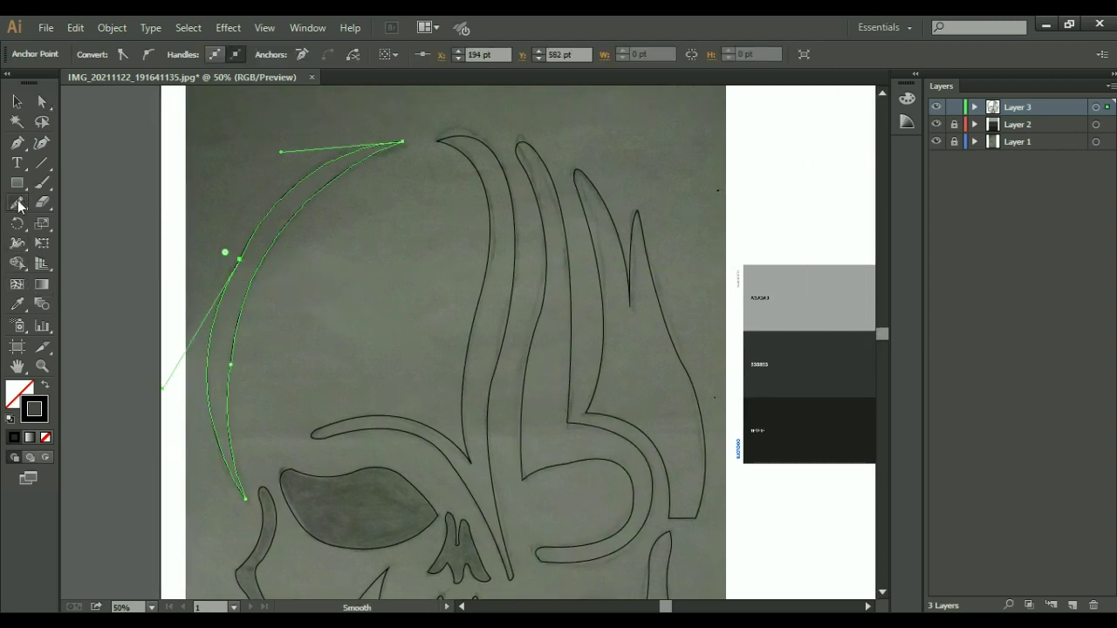
drag(229, 278, 222, 310)
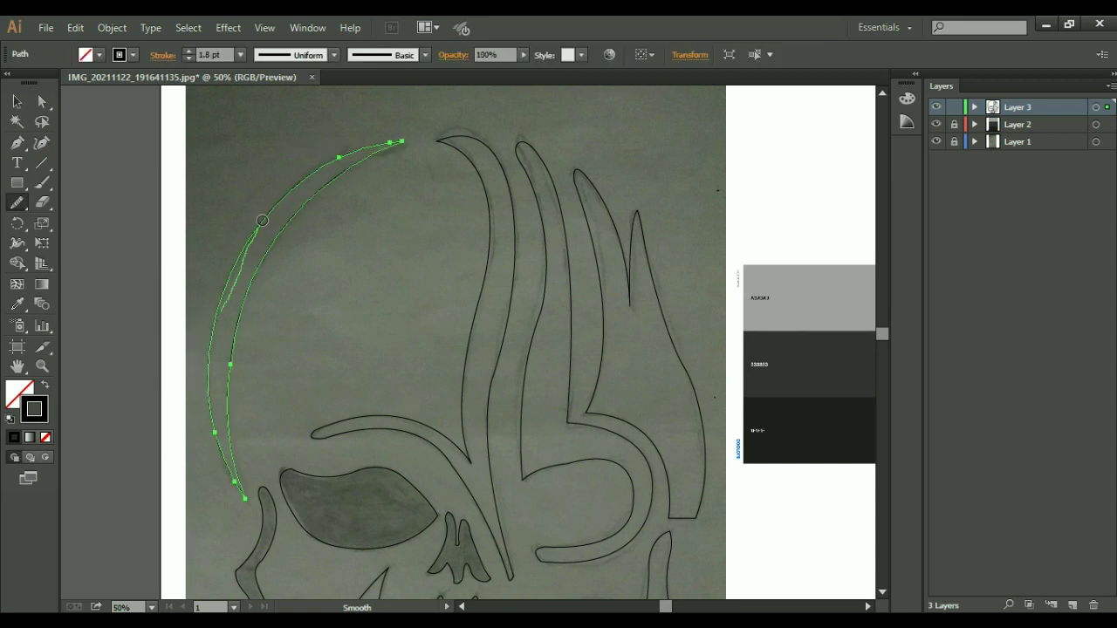
key(a)
click(288, 349)
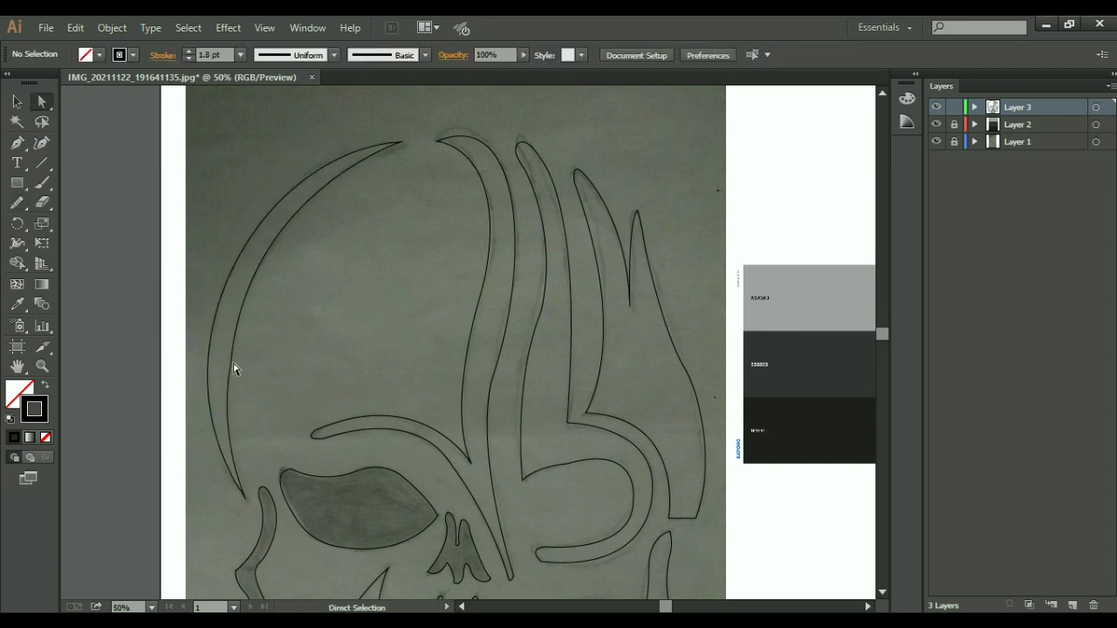
Step: Smooth the crescent's inner curve, then move the view to the eye and teeth
click(234, 368)
click(17, 206)
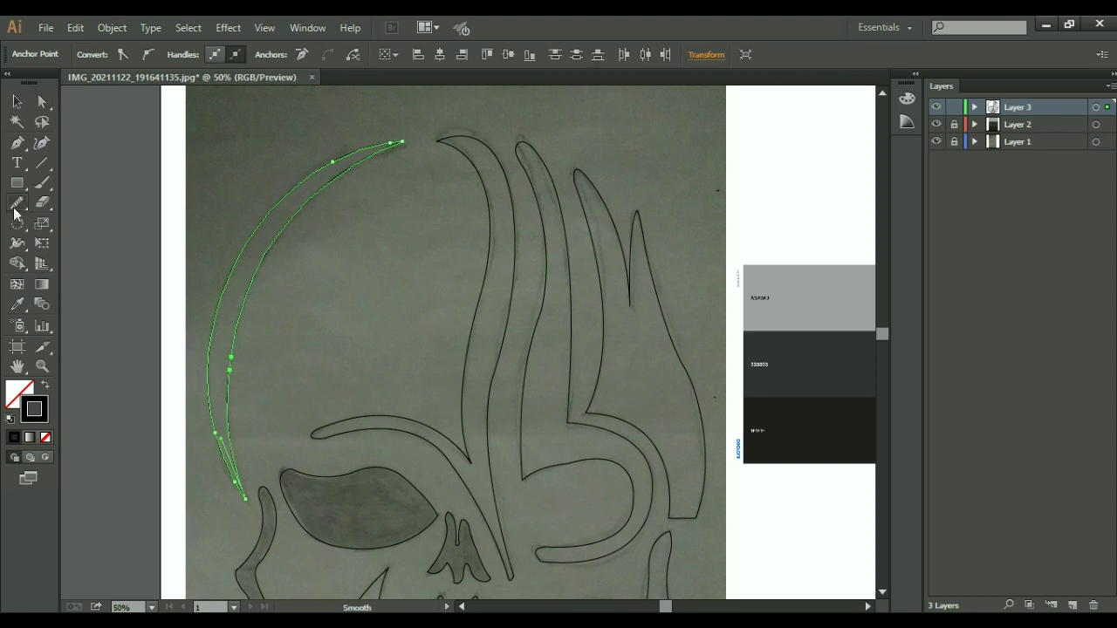
drag(232, 400, 227, 405)
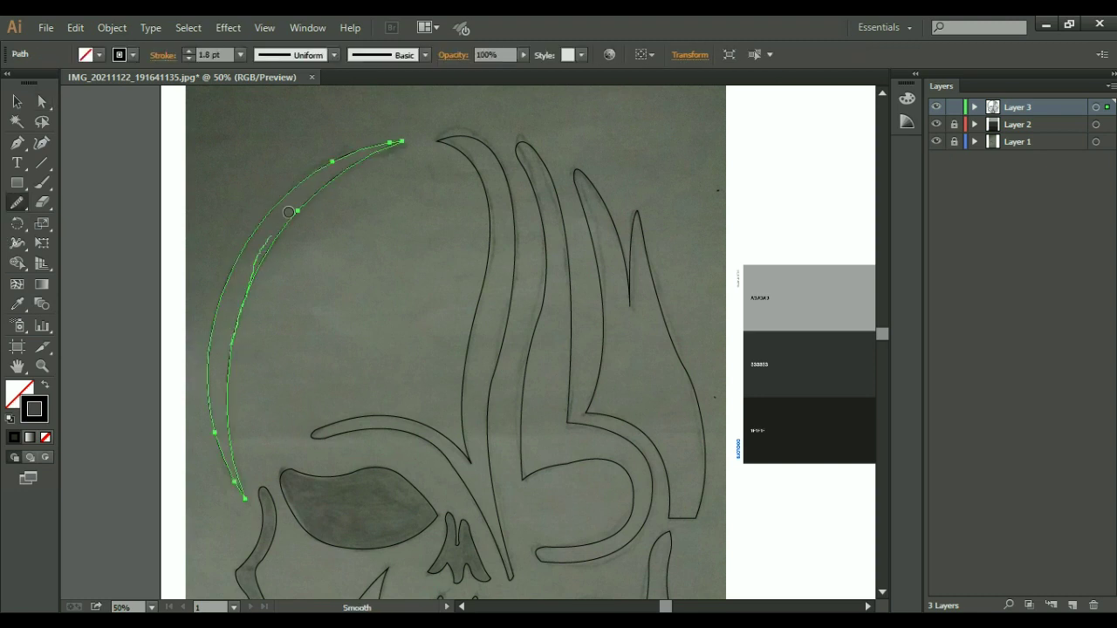
key(a)
click(341, 357)
drag(341, 357, 276, 182)
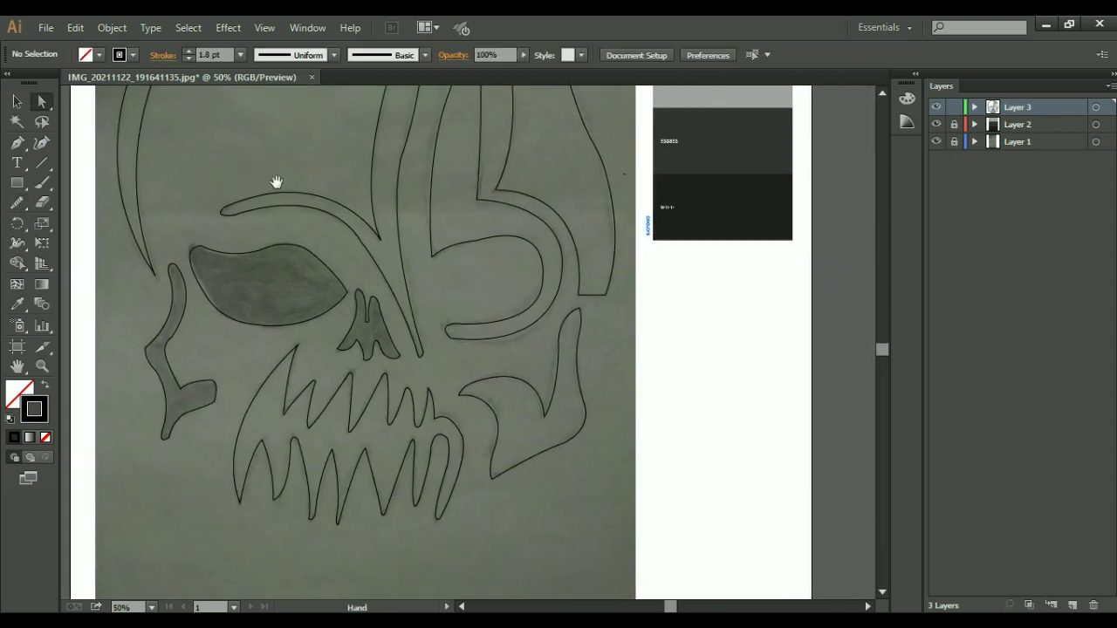
Step: Smooth the top edge of the eye outline
click(262, 249)
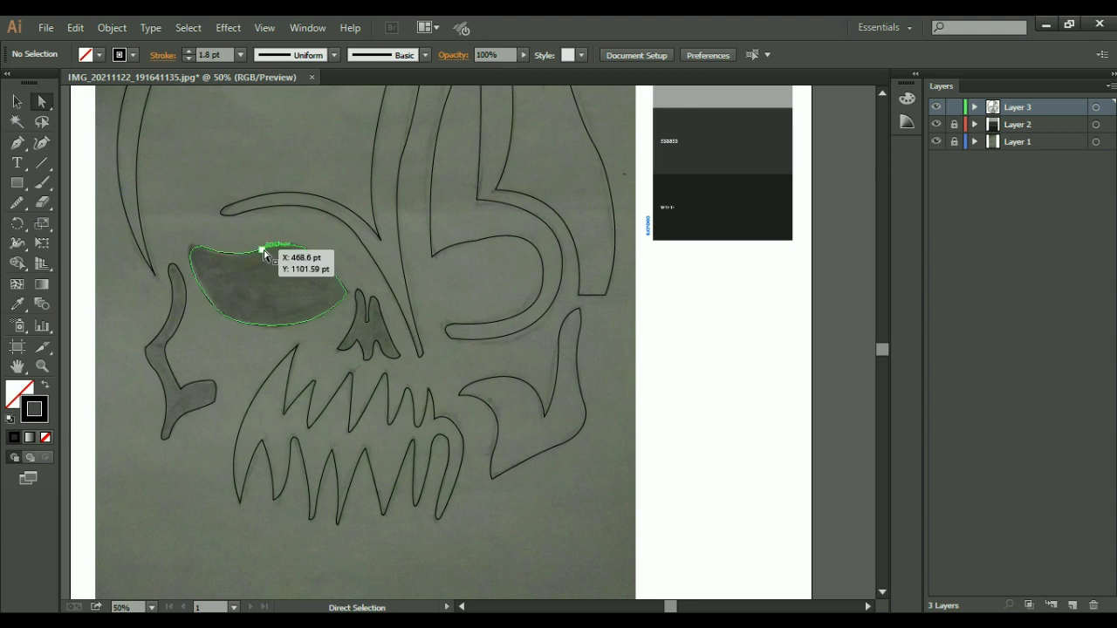
click(16, 201)
drag(253, 250, 297, 248)
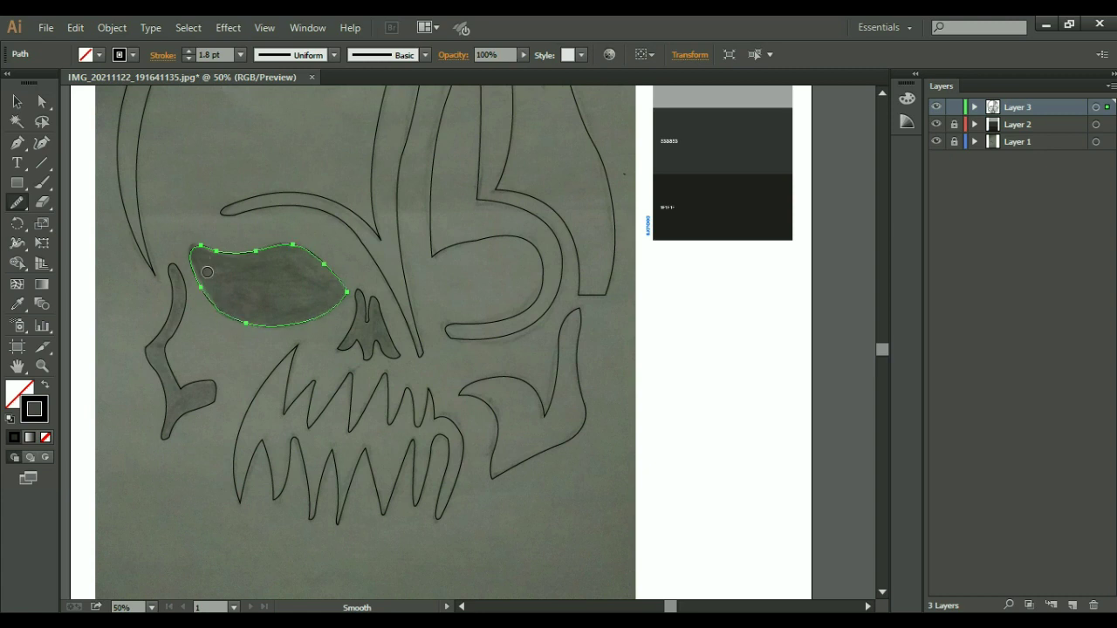
key(a)
click(302, 240)
Step: Zoom to the nose shape and select its path, notch anchor and upper left segment
mouse_move(326, 233)
mouse_down()
mouse_move(254, 252)
mouse_move(266, 304)
mouse_up()
scroll(207, 423, up, 2)
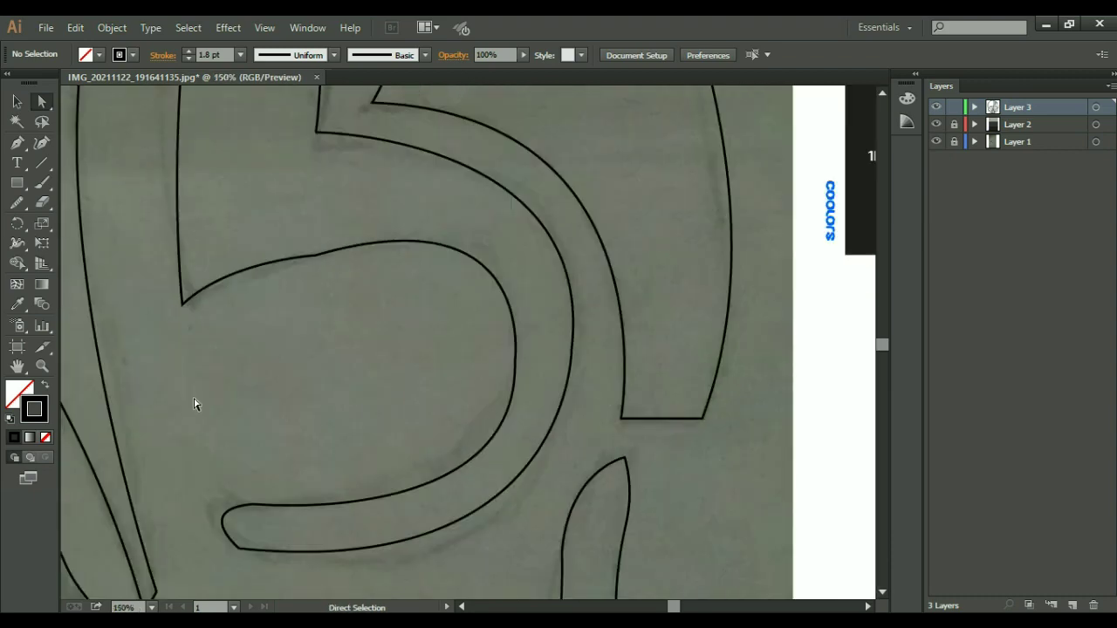
scroll(195, 404, up, 1)
click(248, 465)
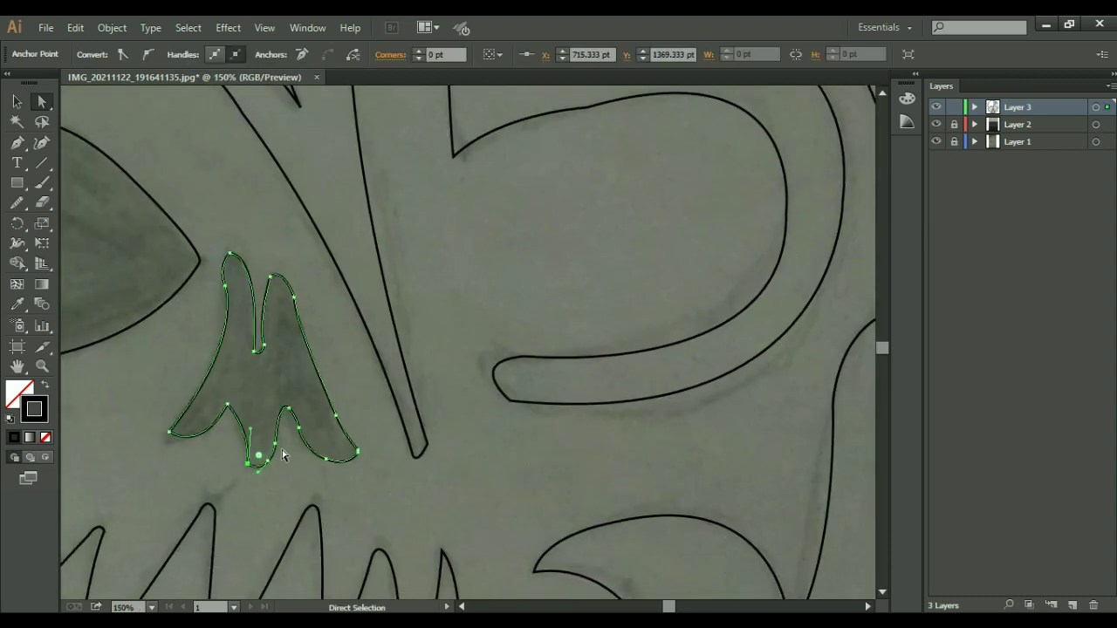
drag(261, 459, 323, 319)
click(253, 397)
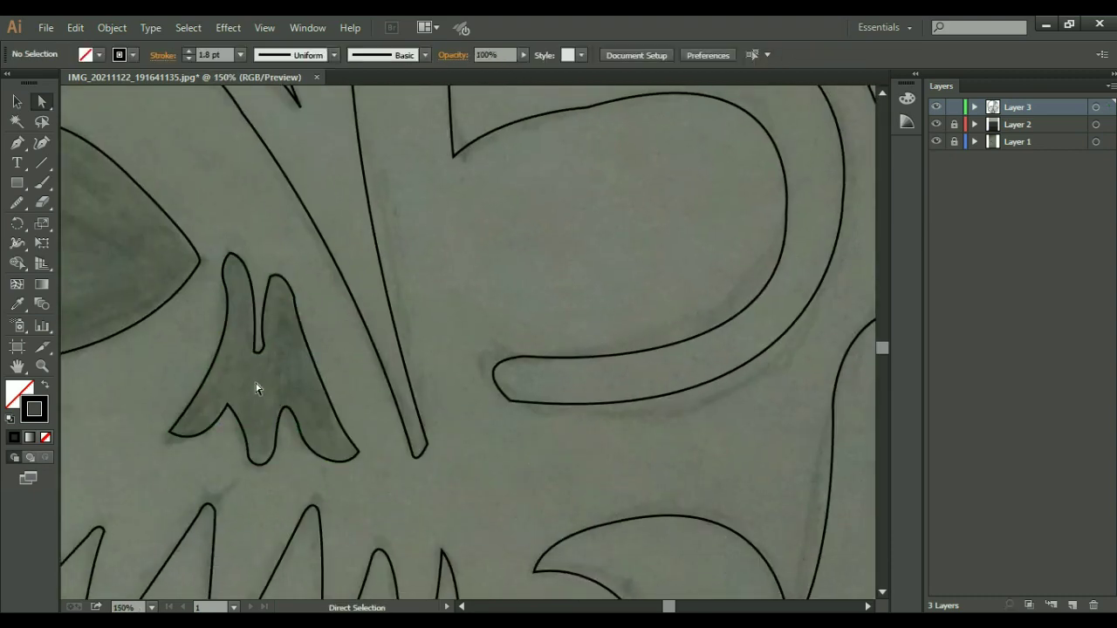
click(264, 346)
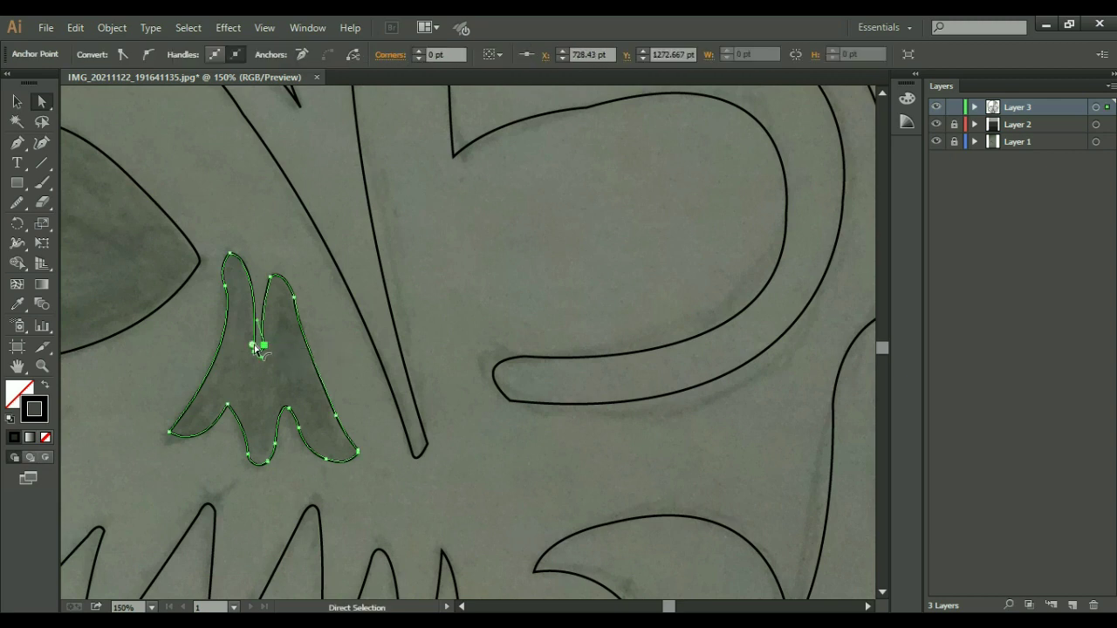
shift+click(252, 347)
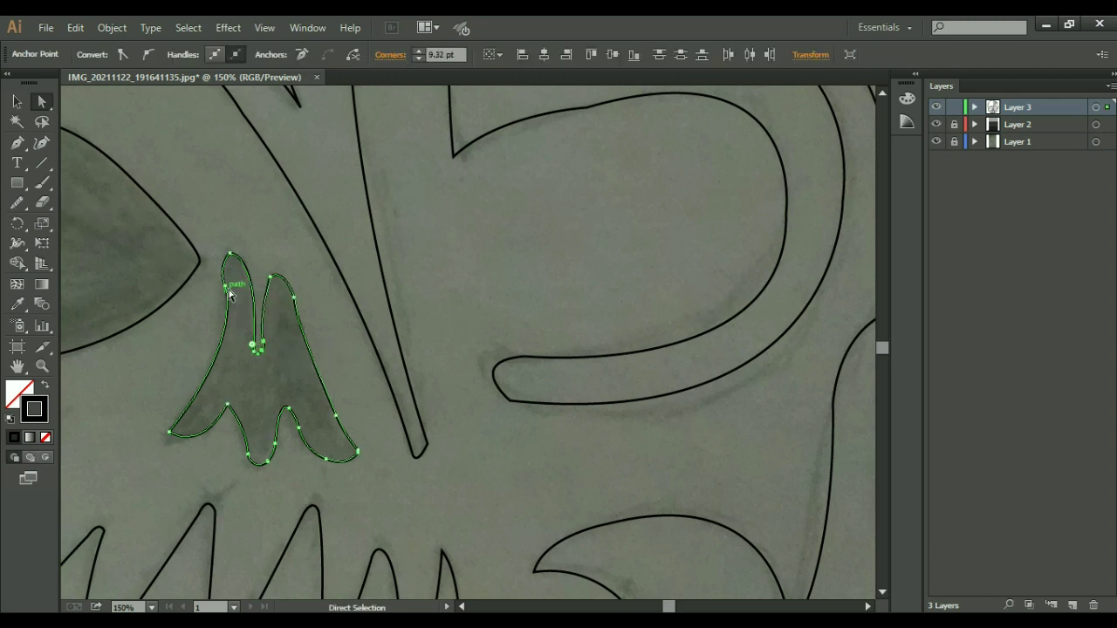
click(221, 281)
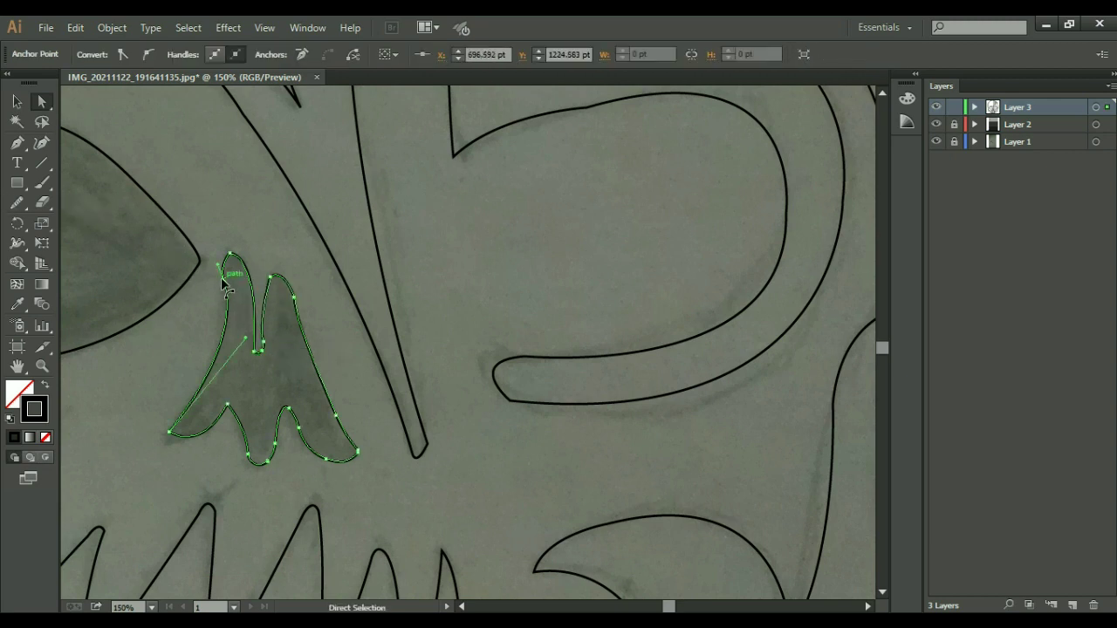
Step: Redraw the nose's left and right edges and lower notches with the Pencil, then fit the artboard
click(16, 202)
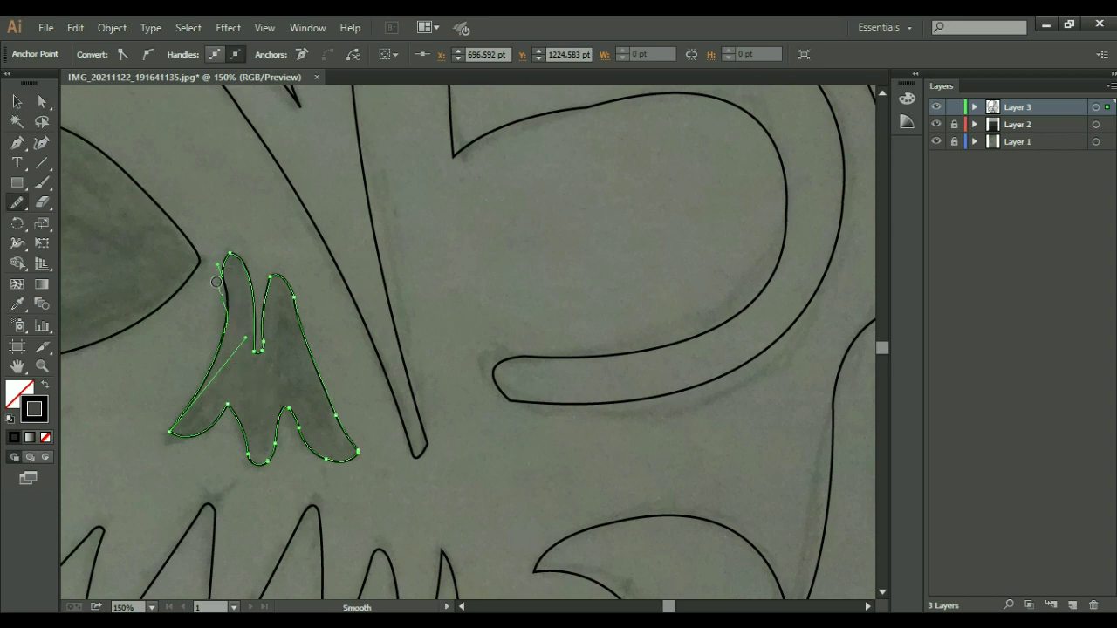
mouse_move(227, 350)
mouse_down()
mouse_move(224, 280)
mouse_move(267, 287)
mouse_move(271, 302)
mouse_up()
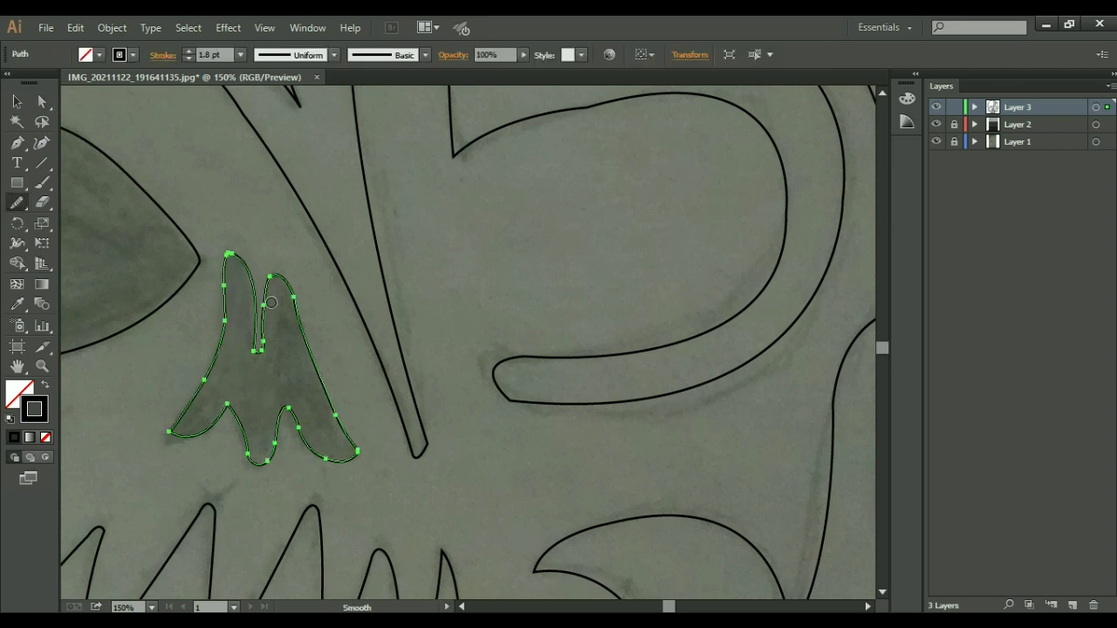
drag(271, 347, 261, 353)
drag(312, 318, 309, 356)
mouse_move(282, 274)
mouse_down()
mouse_move(311, 367)
mouse_move(359, 429)
mouse_up()
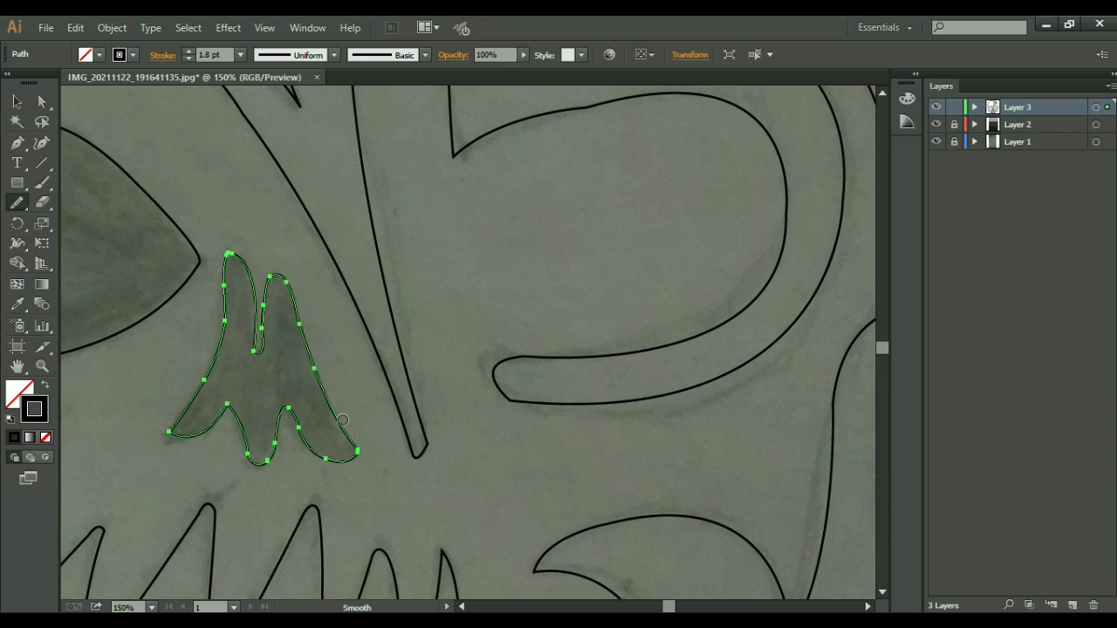
drag(285, 407, 320, 453)
drag(293, 404, 227, 416)
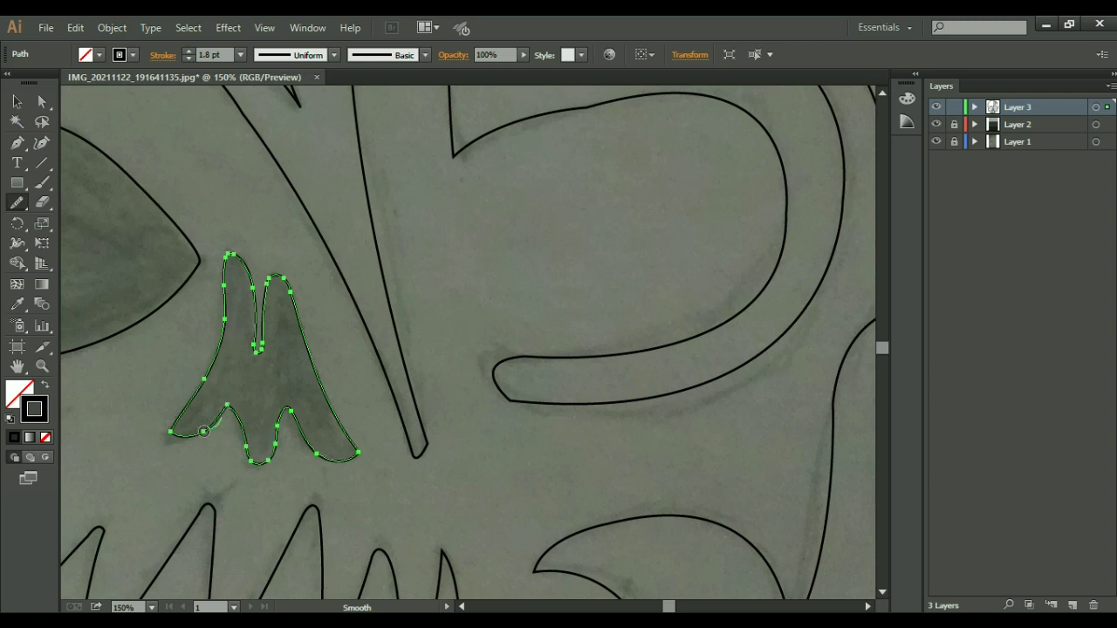
key(a)
key(ctrl+shift+a)
key(ctrl+0)
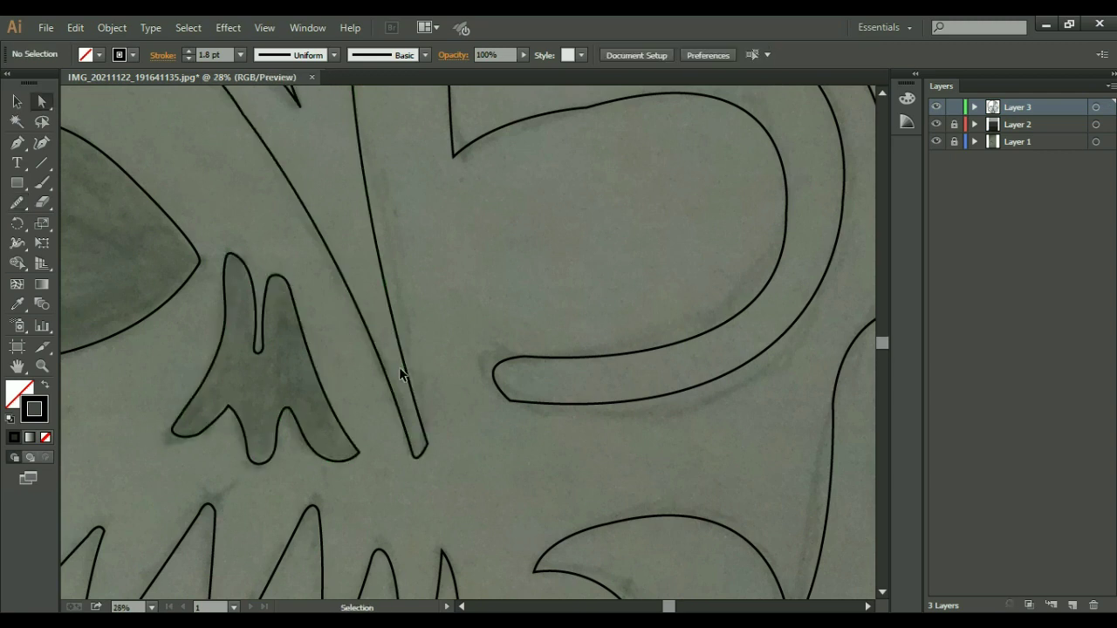
Step: Hide the photo layer and fill the teeth with the near-black swatch colour
click(17, 101)
click(936, 141)
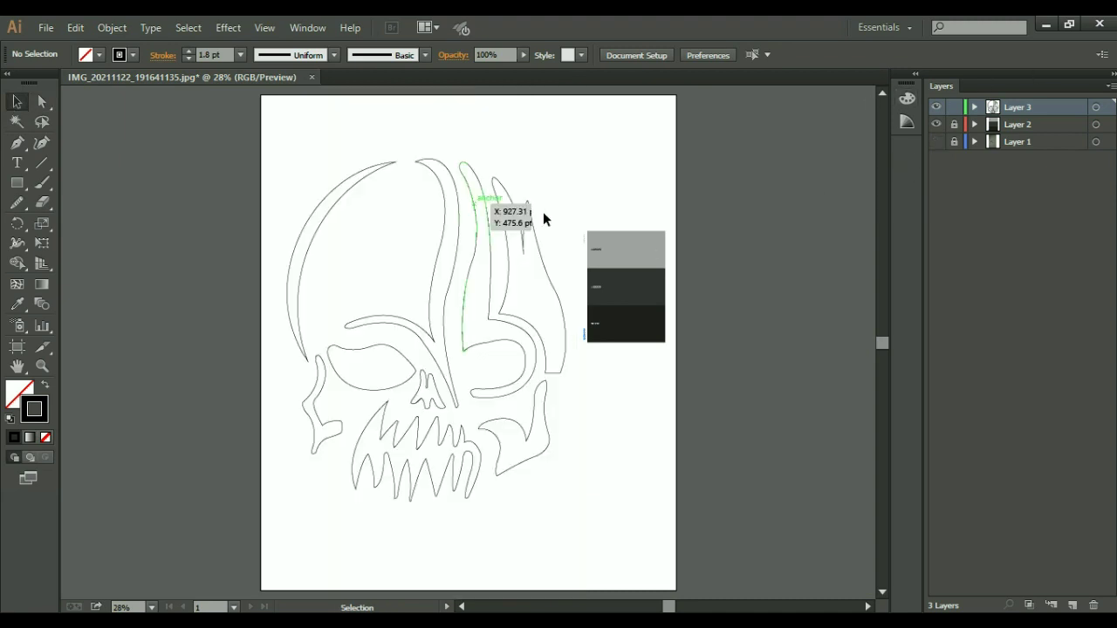
click(299, 297)
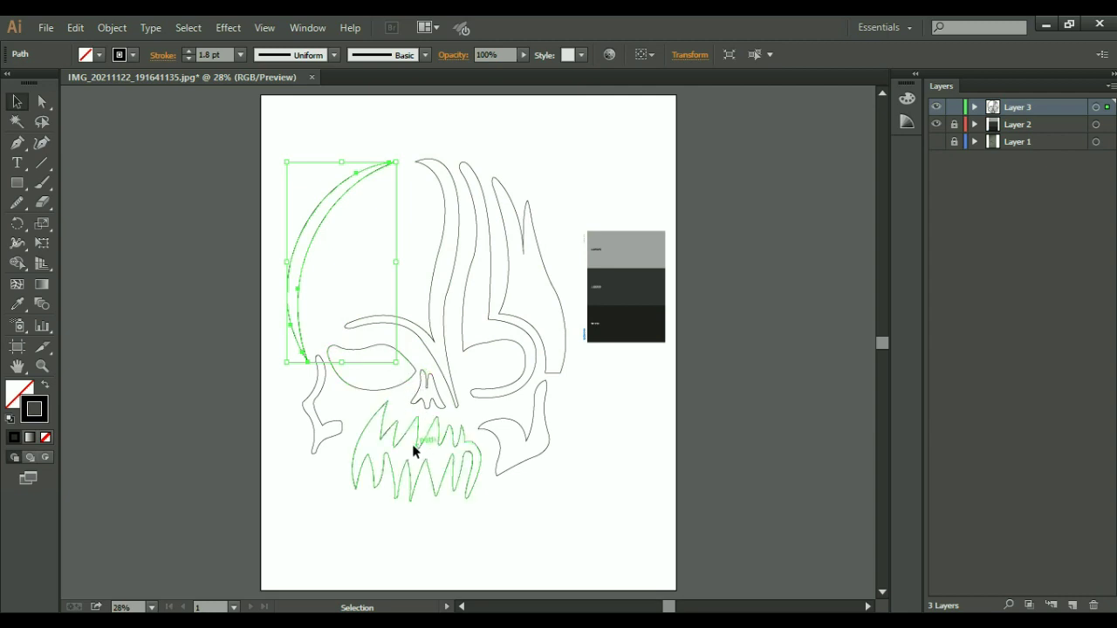
click(436, 450)
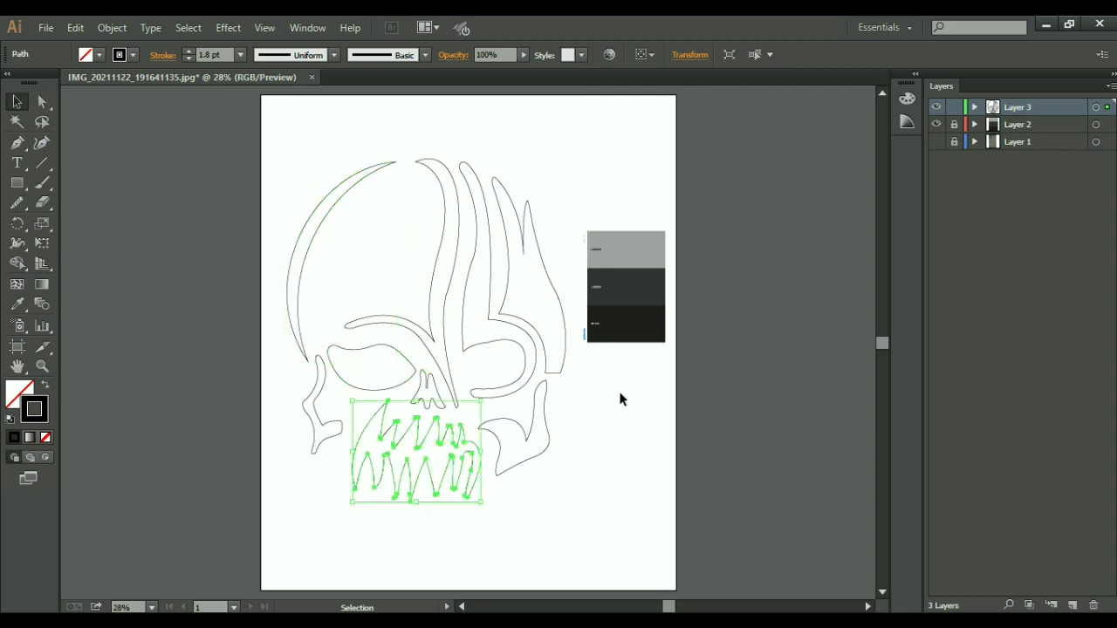
key(i)
click(635, 324)
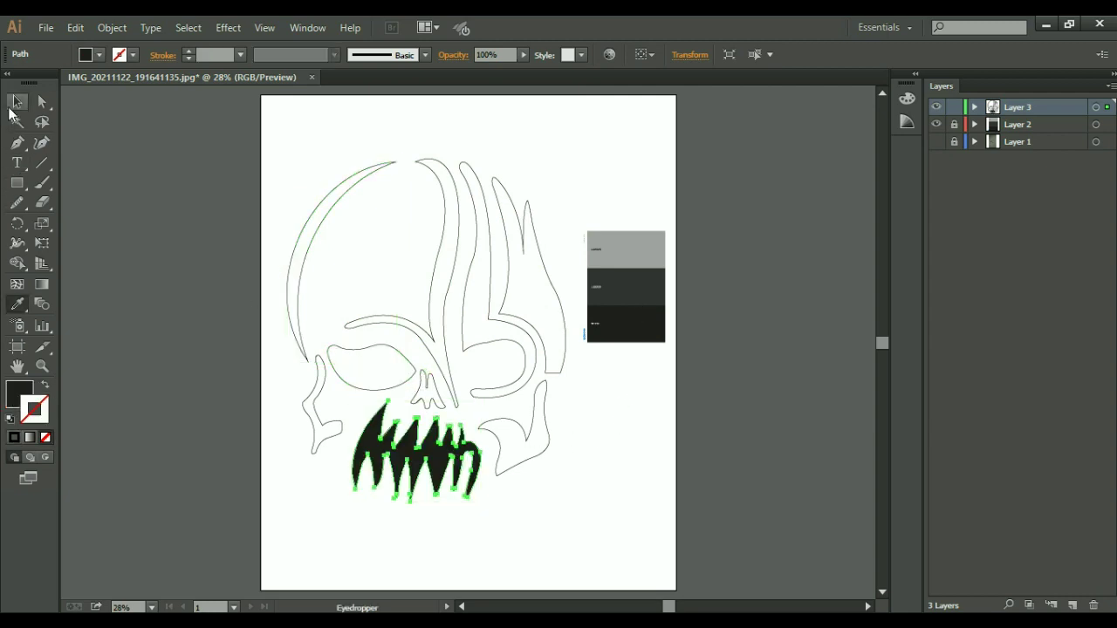
click(17, 102)
click(113, 133)
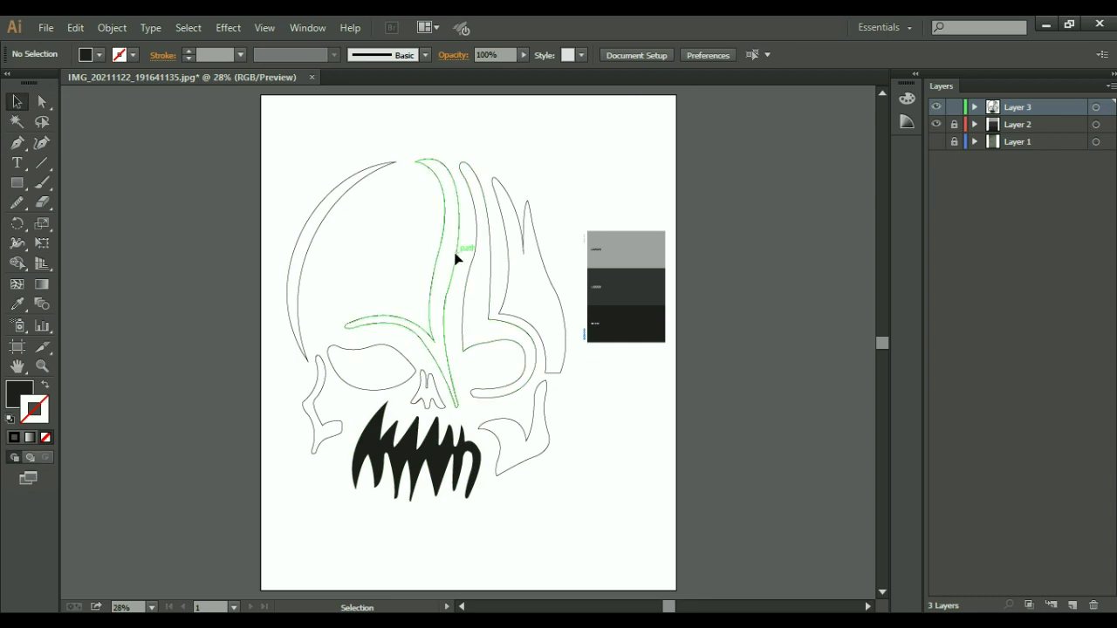
Step: Fill the left horn with dark grey and the left crescent with light grey
click(456, 252)
key(i)
click(628, 291)
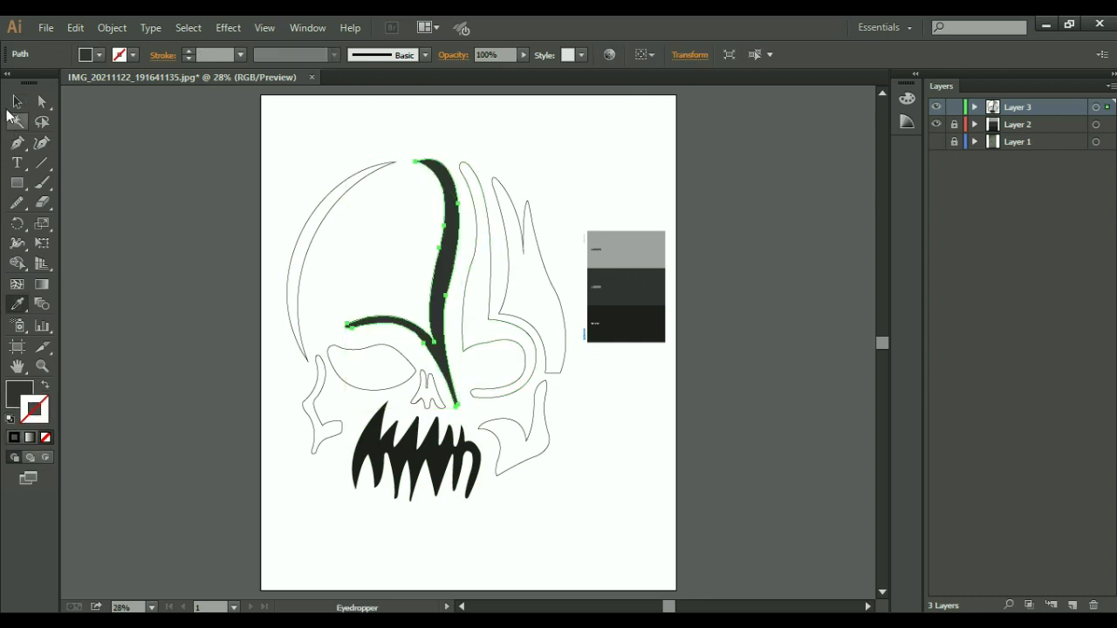
key(v)
click(318, 224)
key(i)
click(646, 248)
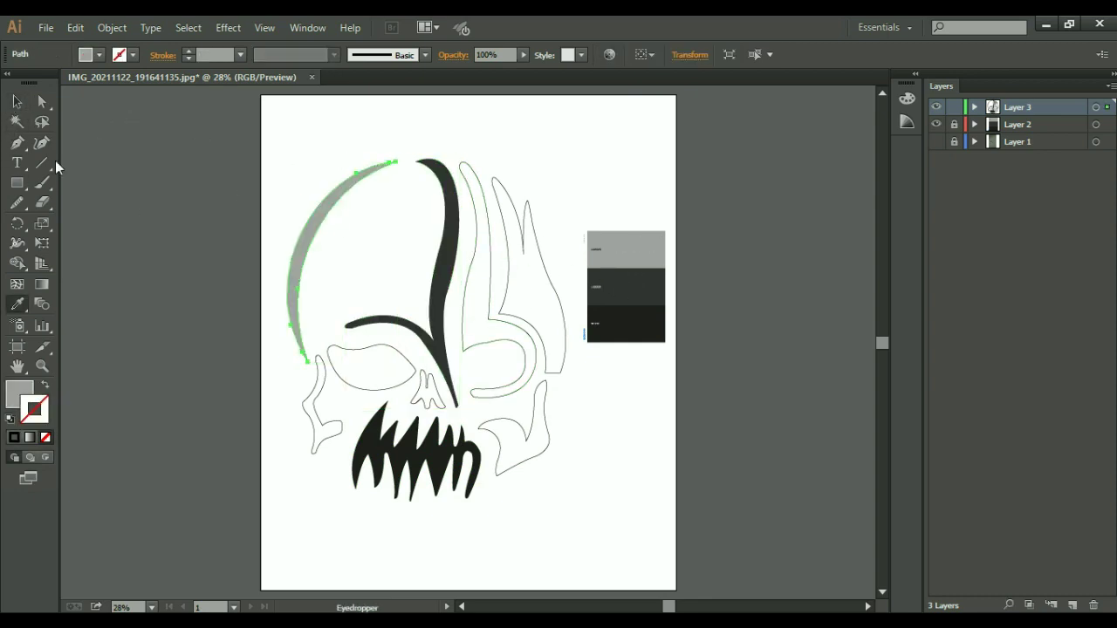
click(16, 102)
click(297, 210)
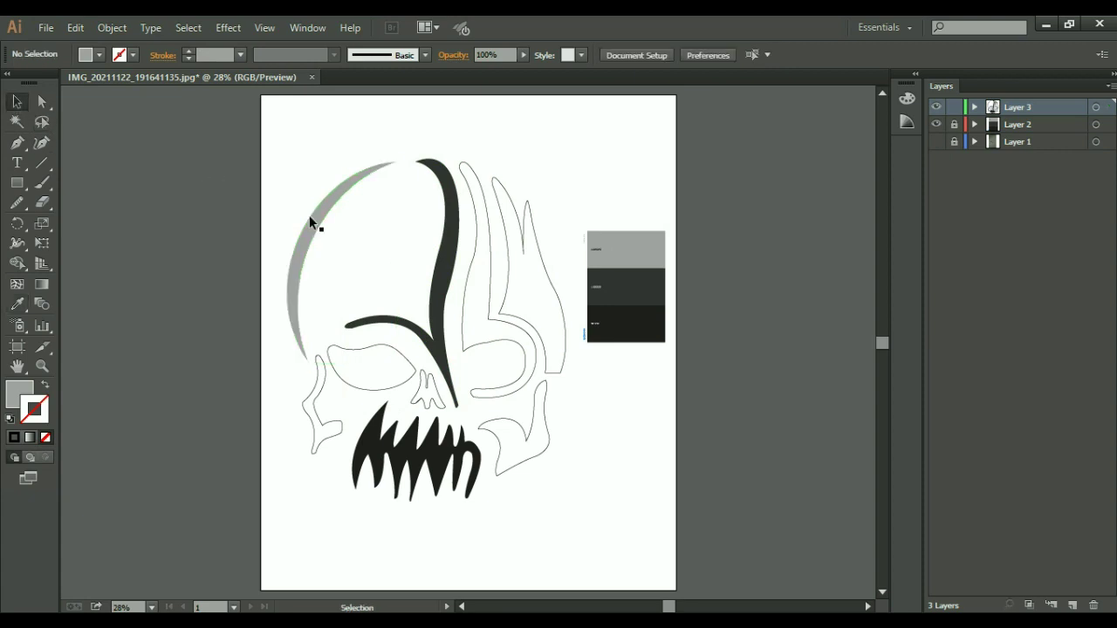
Step: Fill the outer right horn with light grey and the inner right horn with dark grey
click(556, 299)
key(i)
click(325, 213)
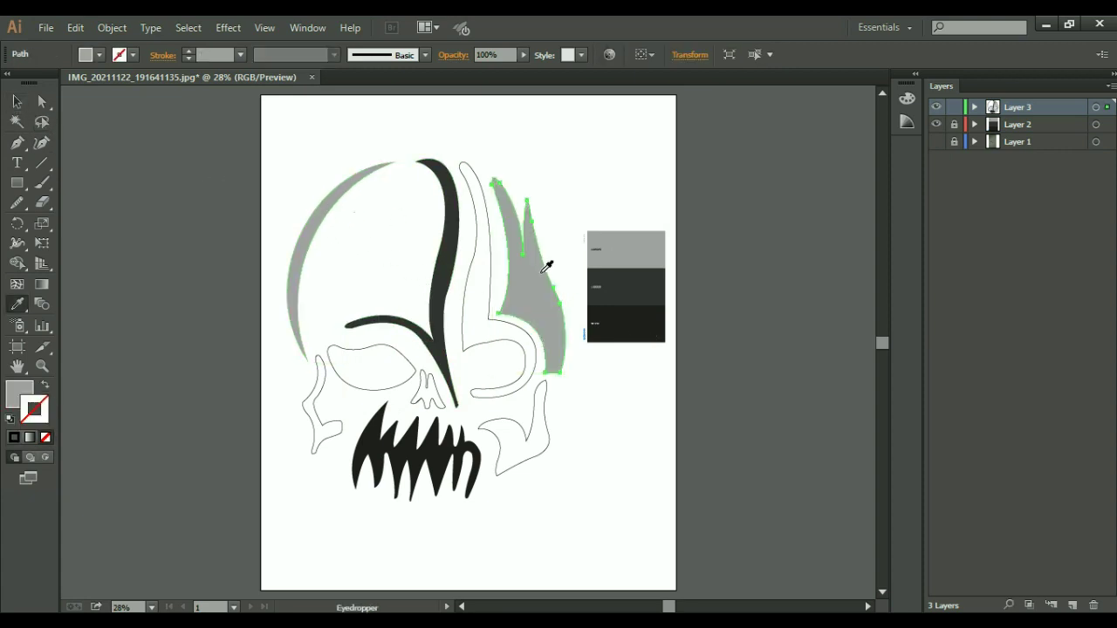
click(26, 107)
click(500, 274)
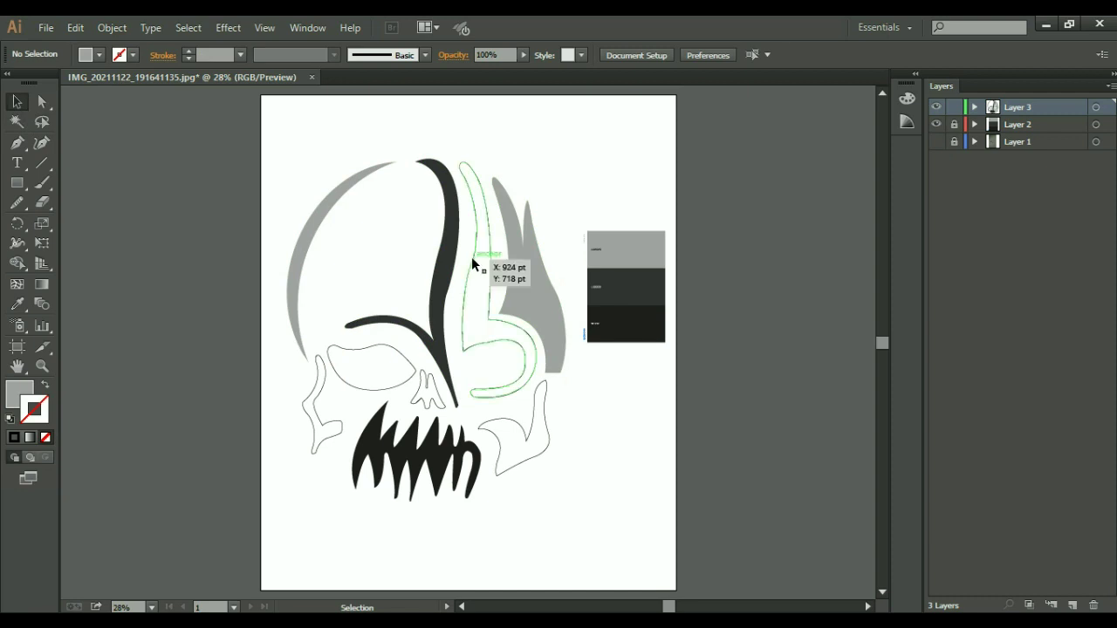
click(471, 257)
key(i)
click(641, 288)
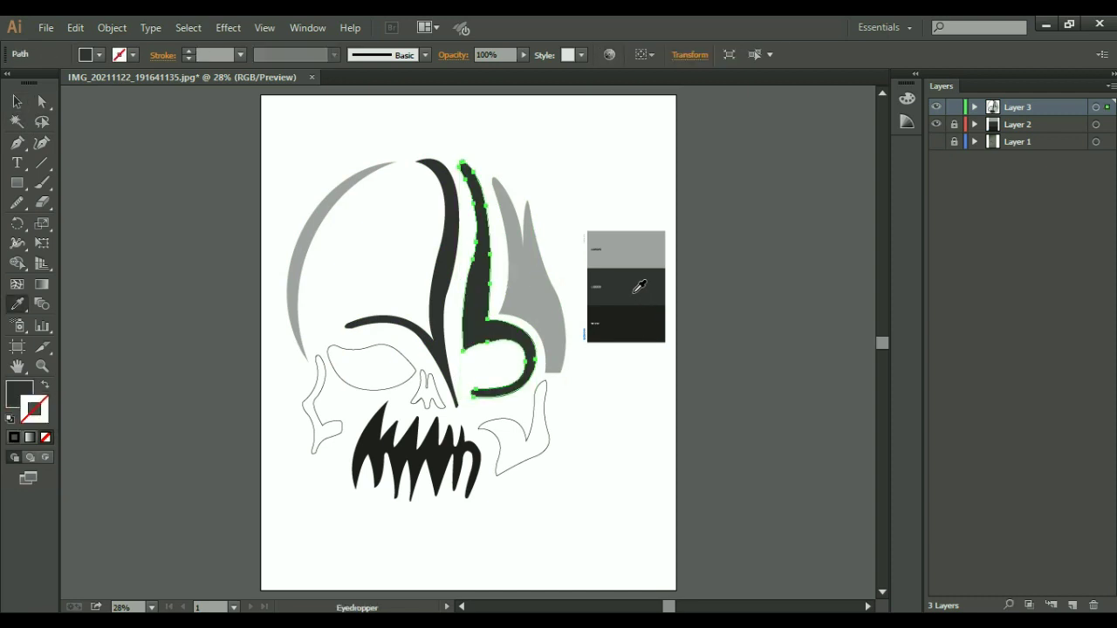
click(17, 101)
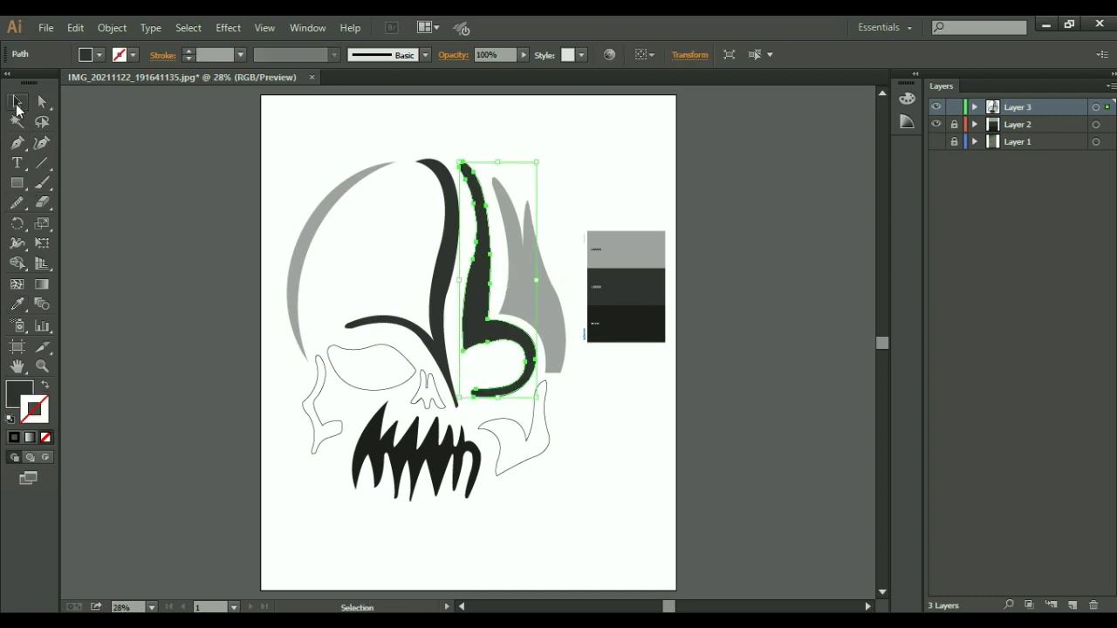
click(394, 388)
Step: Fill the eye shape with dark grey using the Eyedropper
key(i)
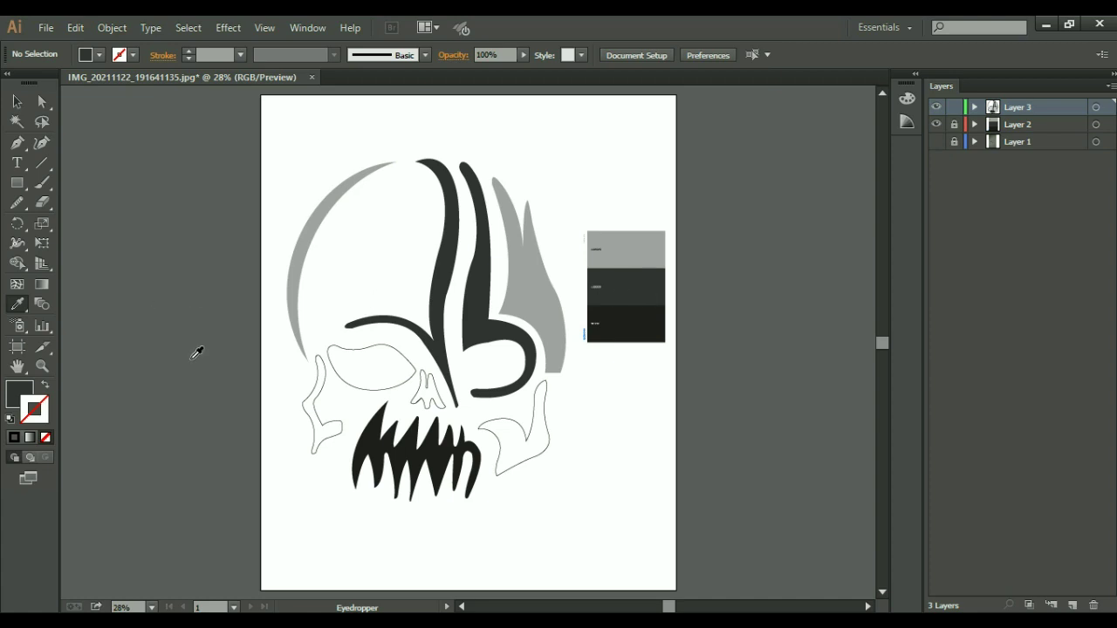
key(v)
click(349, 346)
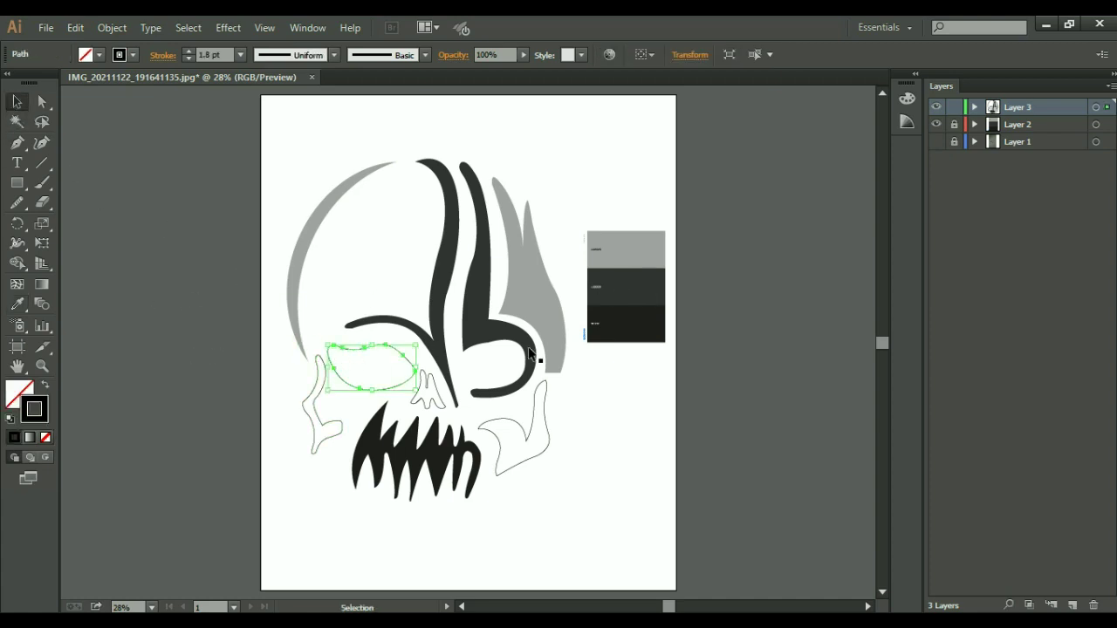
key(i)
click(619, 290)
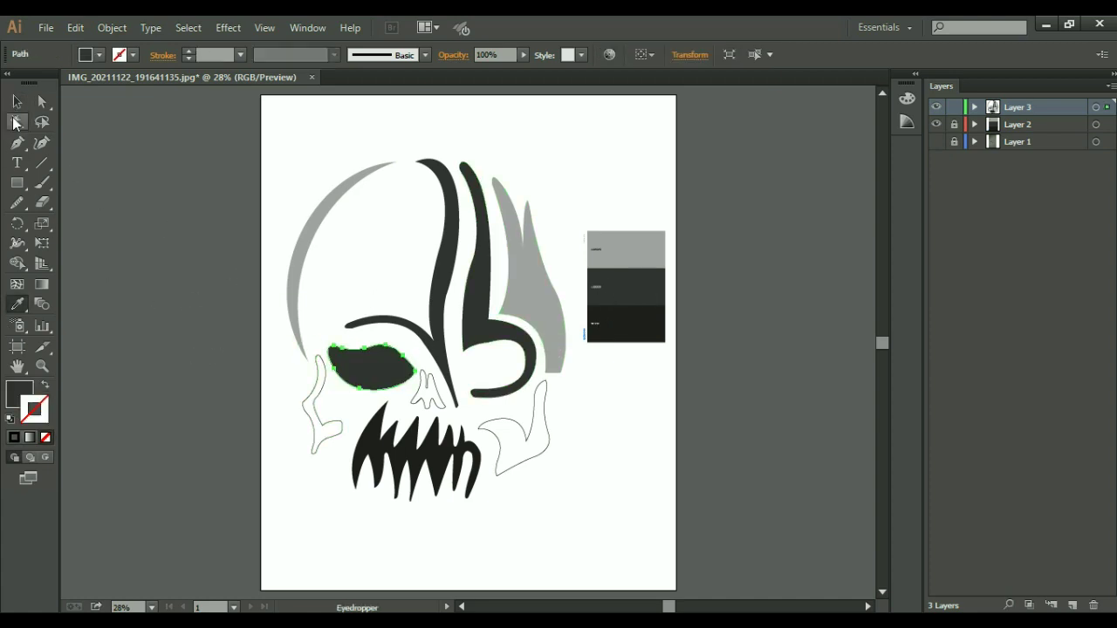
key(v)
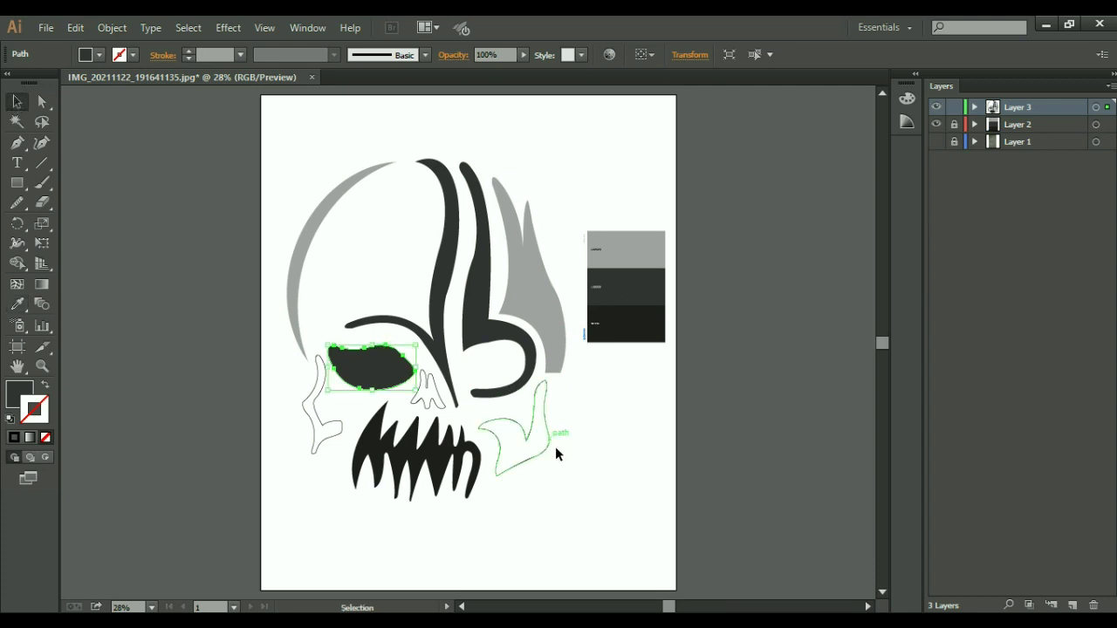
Step: Give the right jaw light grey, then lighten it to pale grey with the Brightness slider
click(551, 448)
key(i)
click(545, 301)
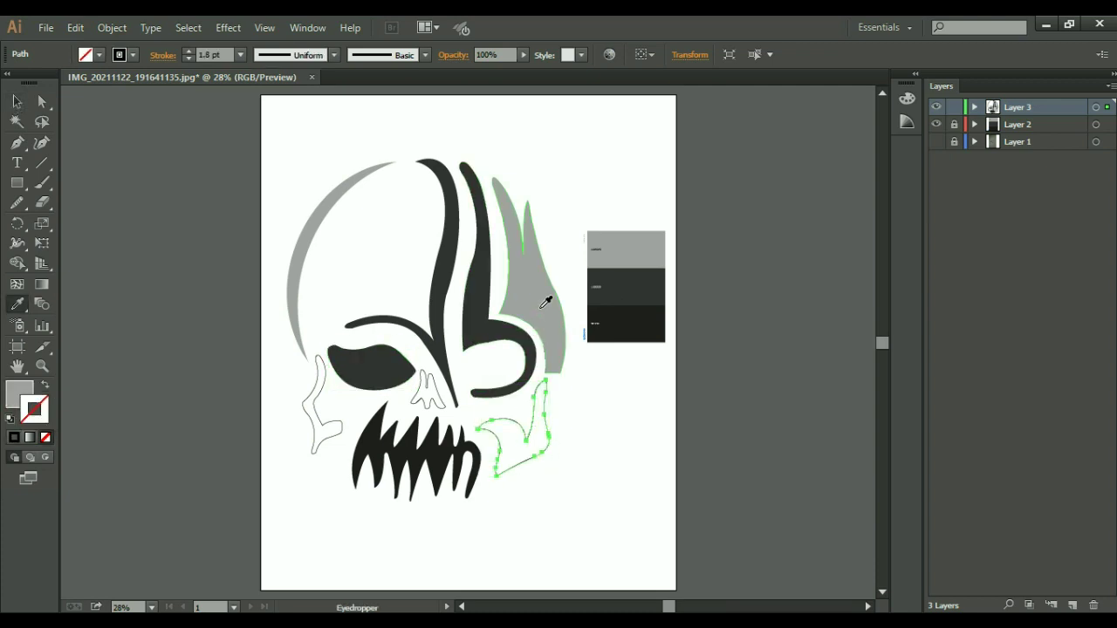
key(v)
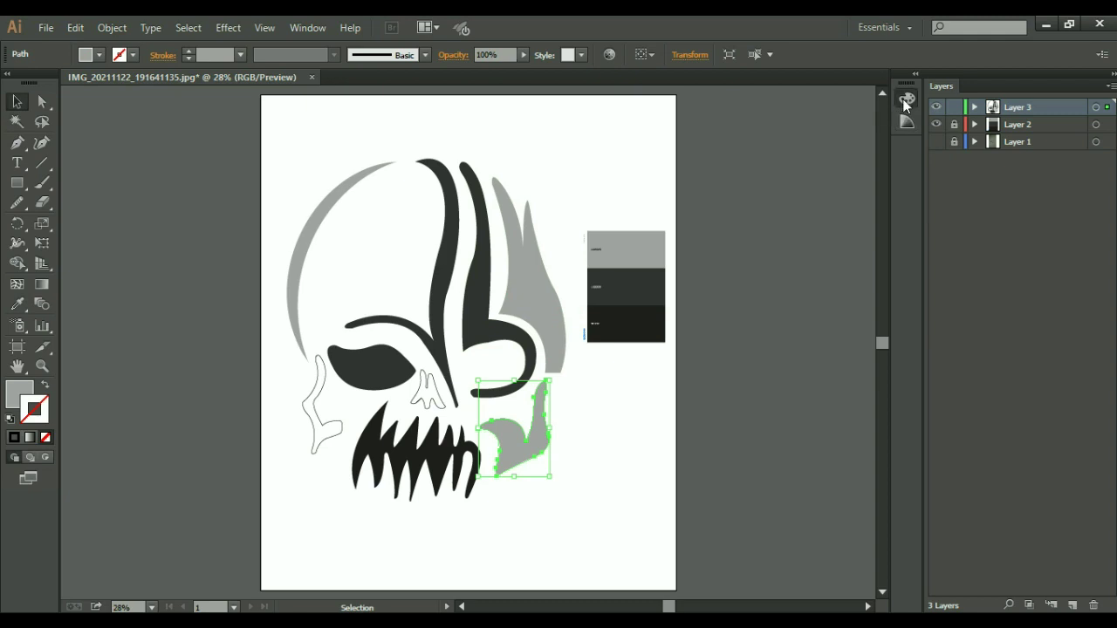
click(906, 100)
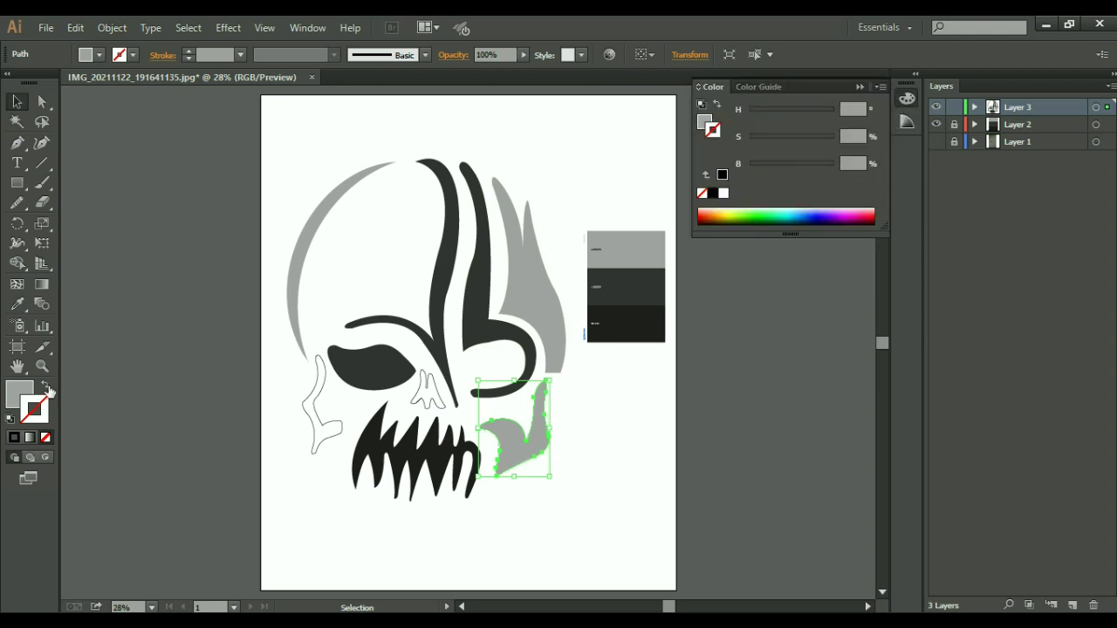
drag(810, 163, 820, 166)
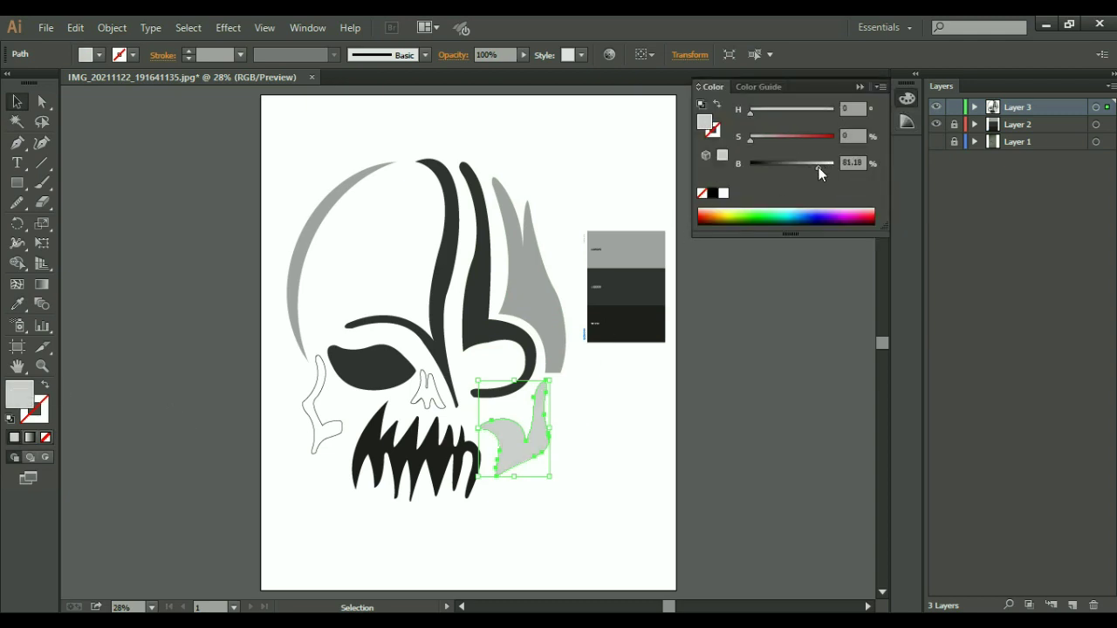
Step: Colour the left cheek outline dark grey, then lighten it to a mid grey
click(316, 444)
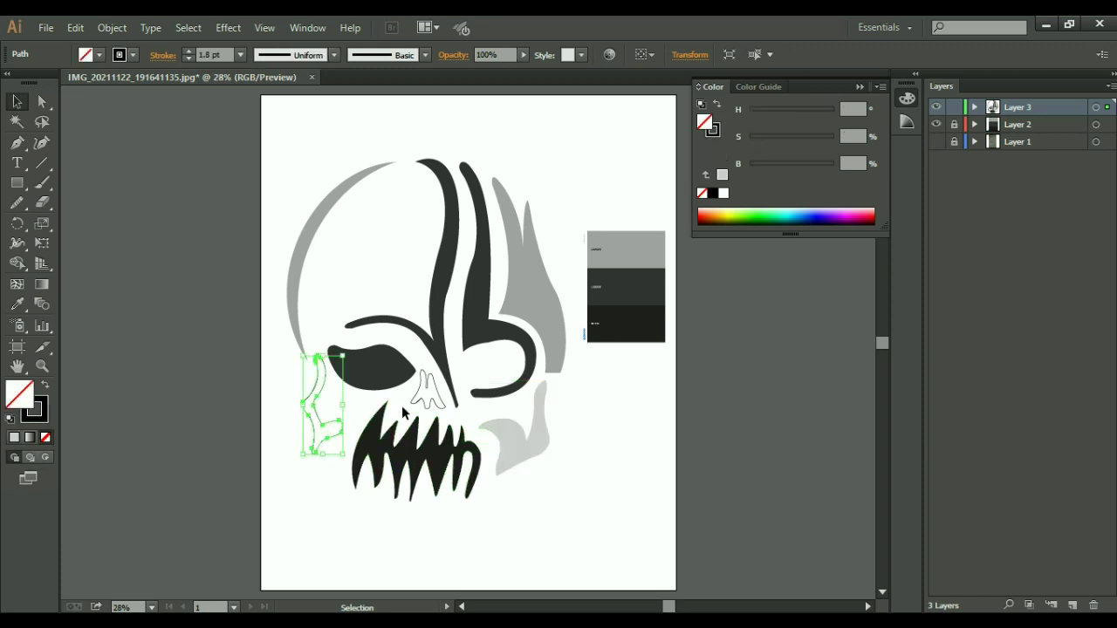
key(i)
click(366, 361)
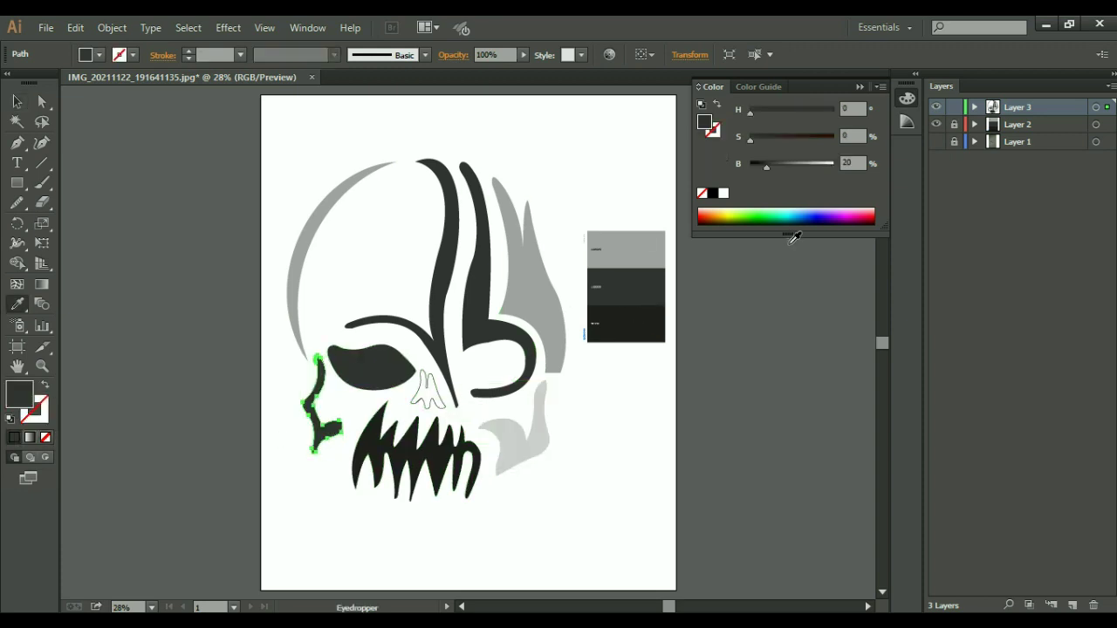
drag(776, 171, 788, 168)
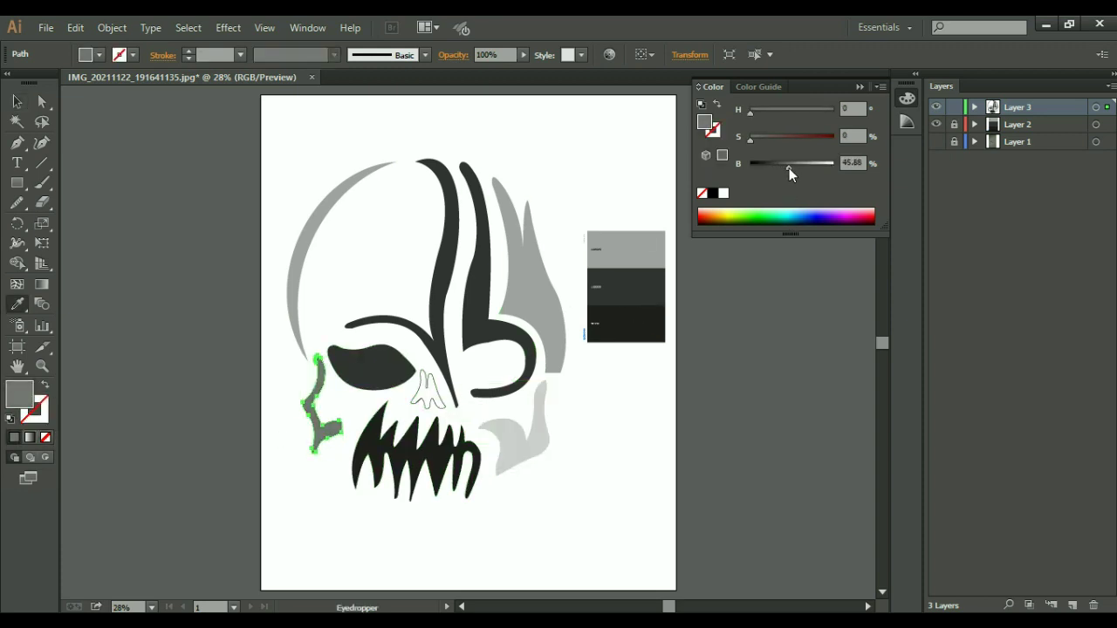
click(16, 101)
Step: Lighten the middle skull stroke, darken the left stroke, and match the right stroke's grey
click(448, 280)
drag(788, 169, 804, 167)
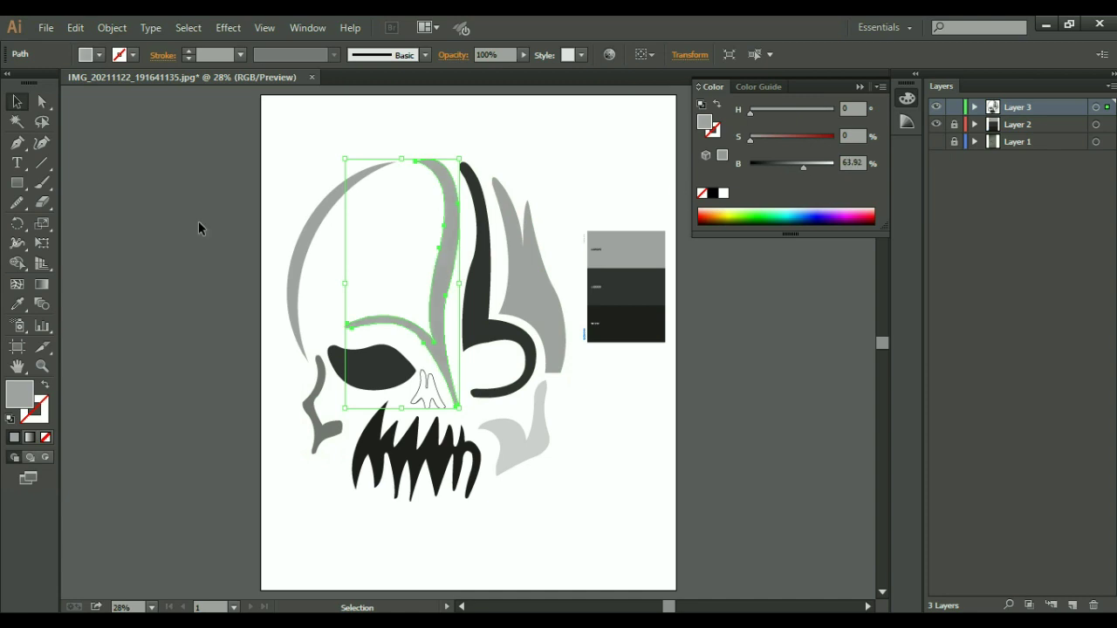
click(305, 230)
mouse_move(803, 166)
mouse_down()
mouse_move(790, 174)
mouse_move(814, 167)
mouse_move(790, 170)
mouse_up()
click(521, 258)
click(444, 259)
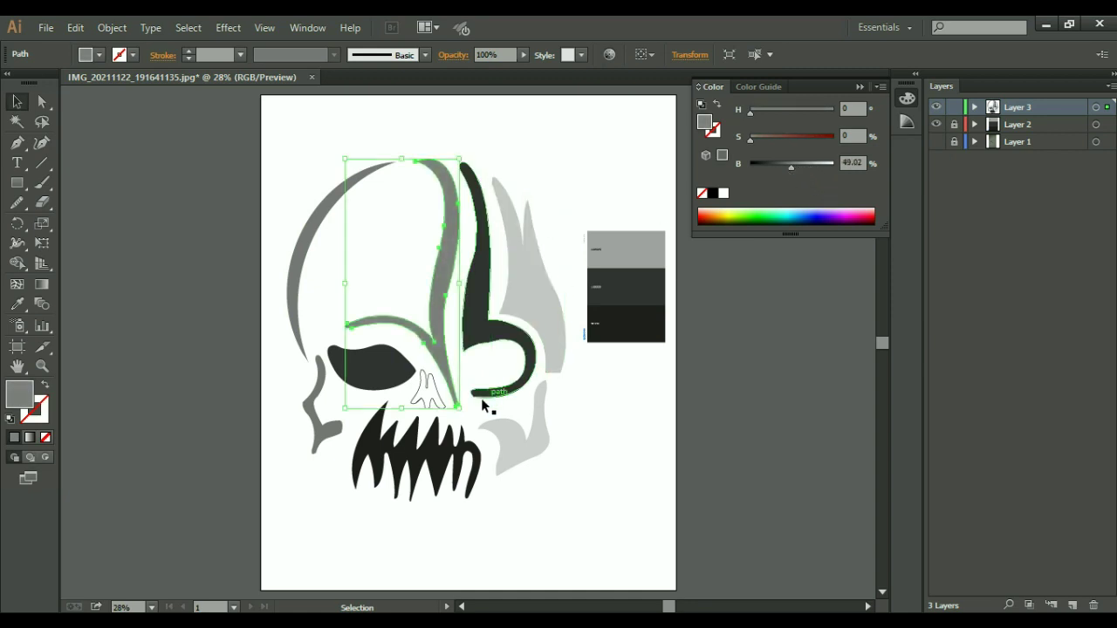
Step: Swap the nose outline to a solid fill and lighten it to a muted brown
click(440, 399)
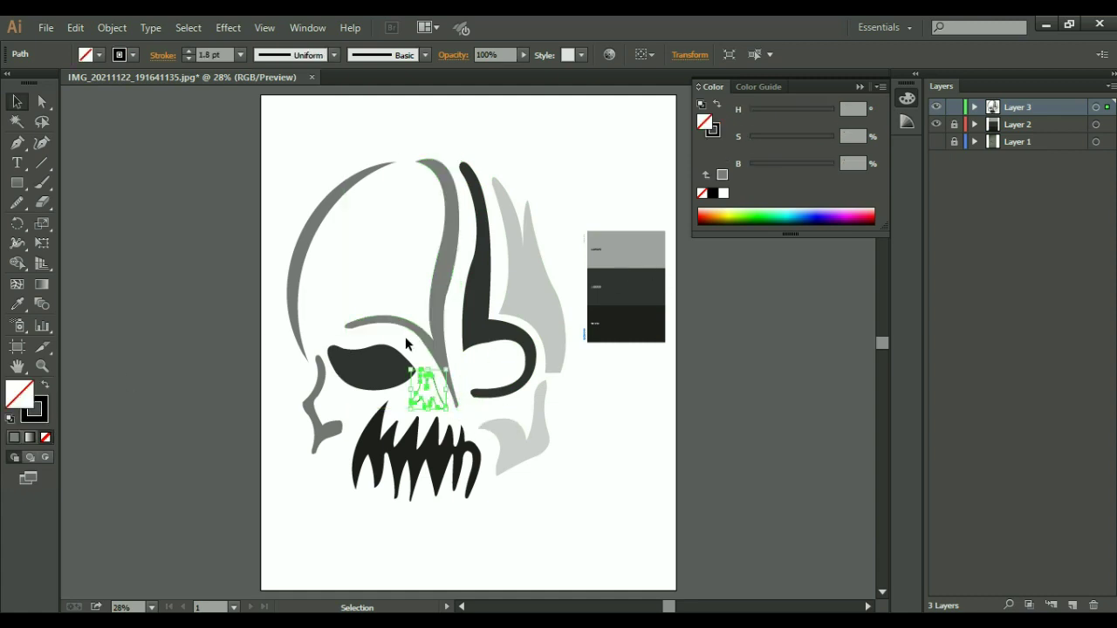
click(46, 387)
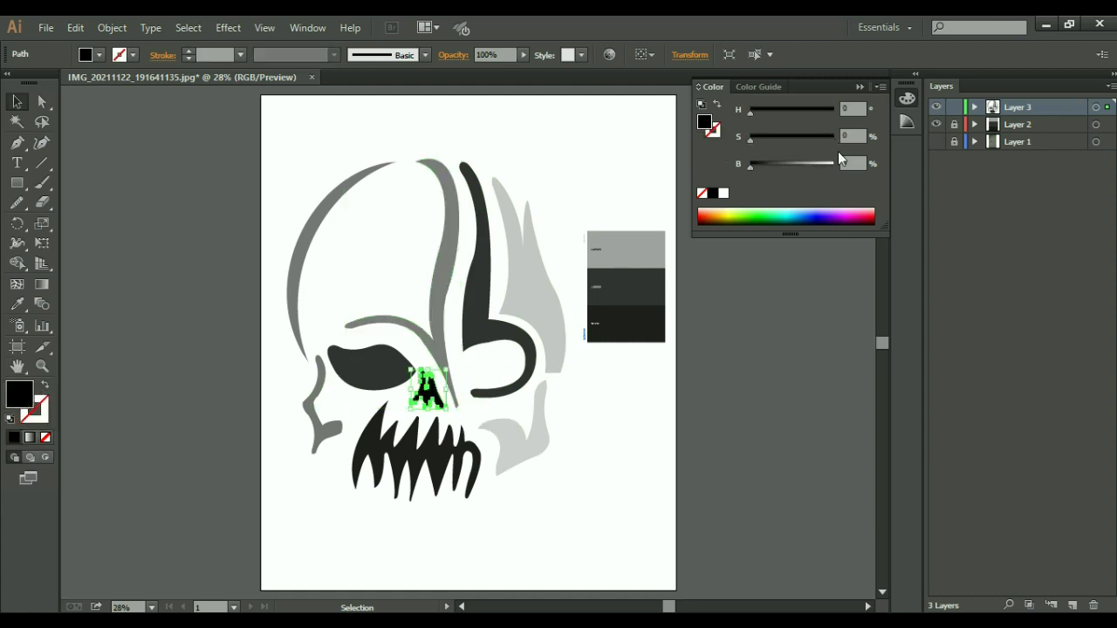
mouse_move(804, 163)
mouse_down()
mouse_move(781, 167)
mouse_move(768, 143)
mouse_up()
click(717, 268)
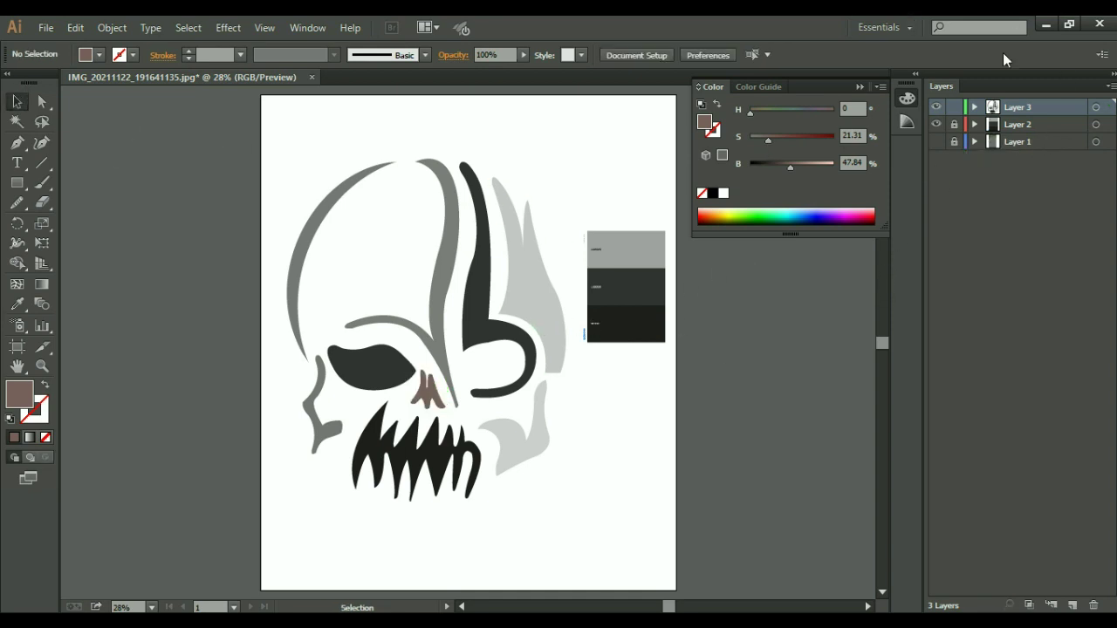
click(862, 86)
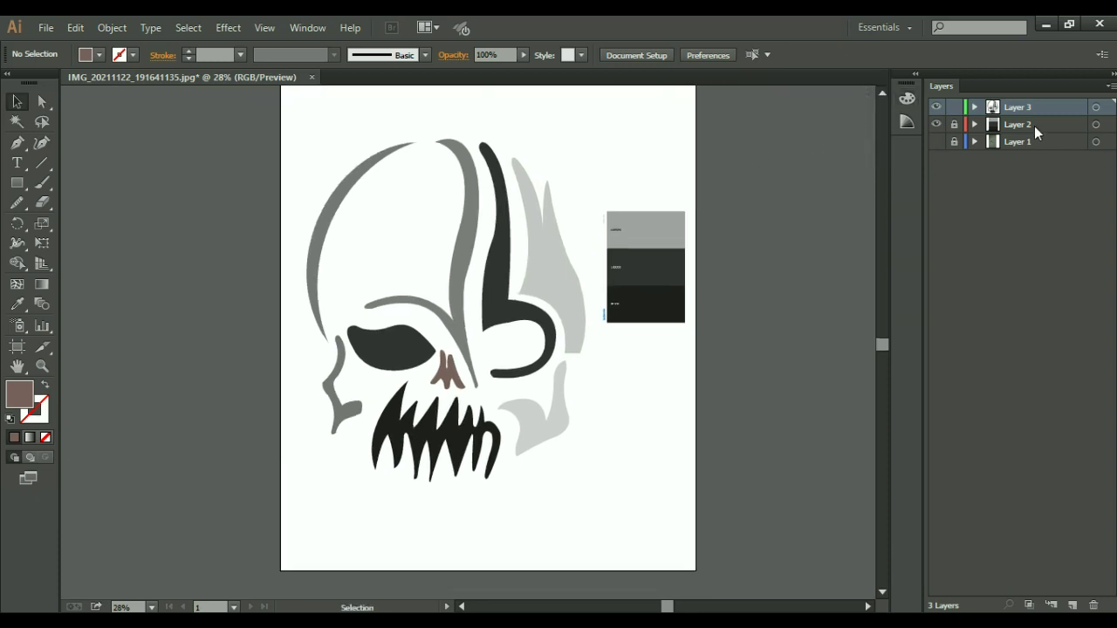
Step: Add a new layer above Layer 2 with an artboard-sized rectangle filled near-black brown
click(1036, 129)
click(1073, 605)
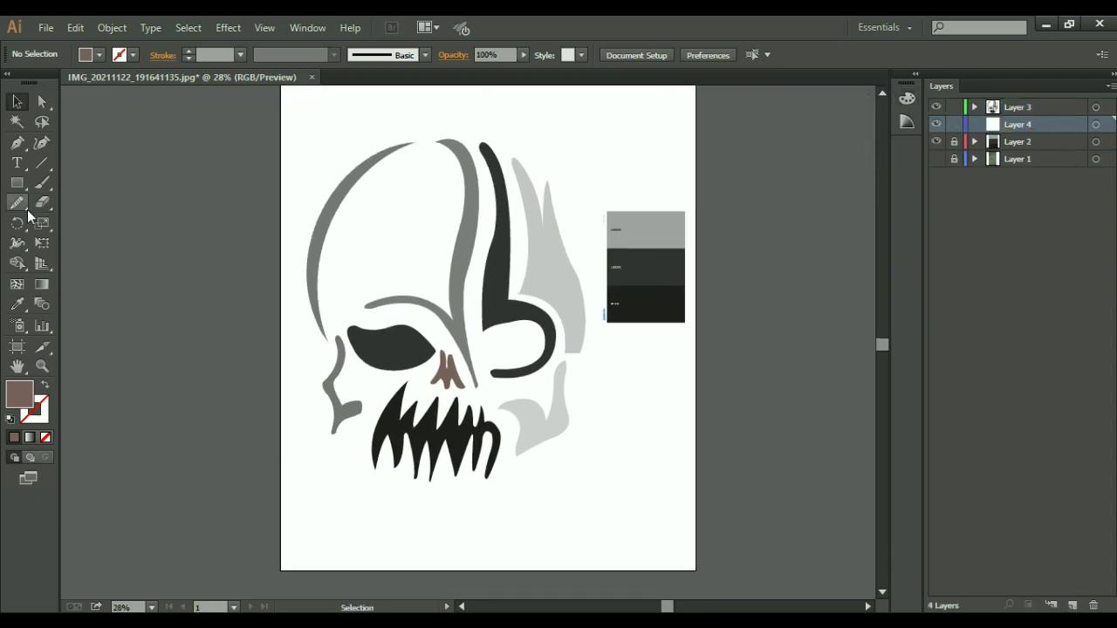
click(17, 182)
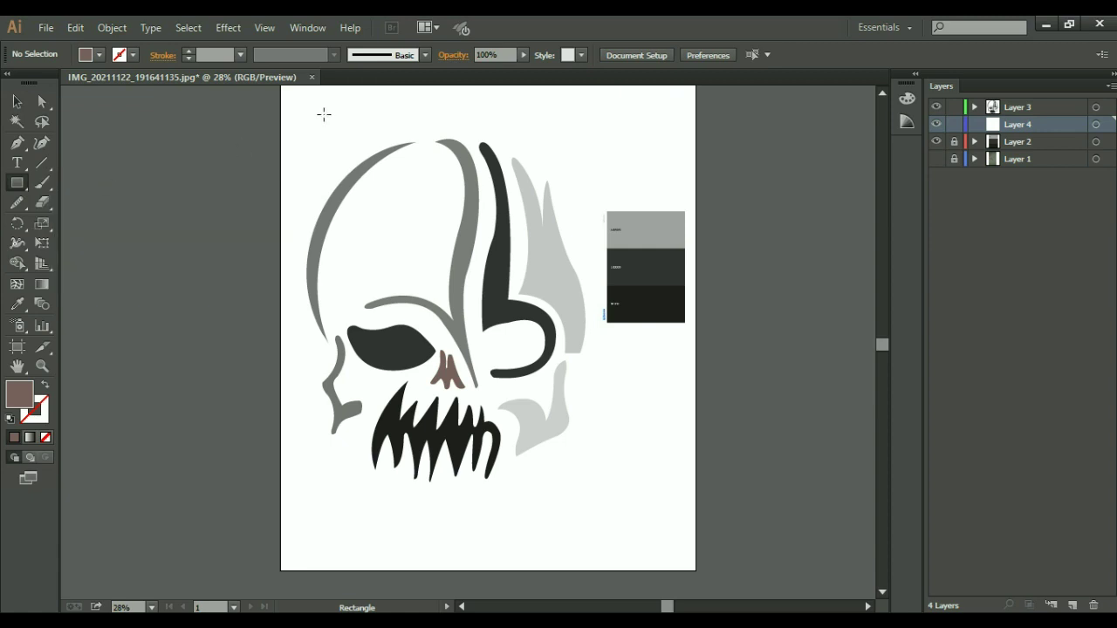
scroll(311, 134, up, 1)
key(ctrl+minus)
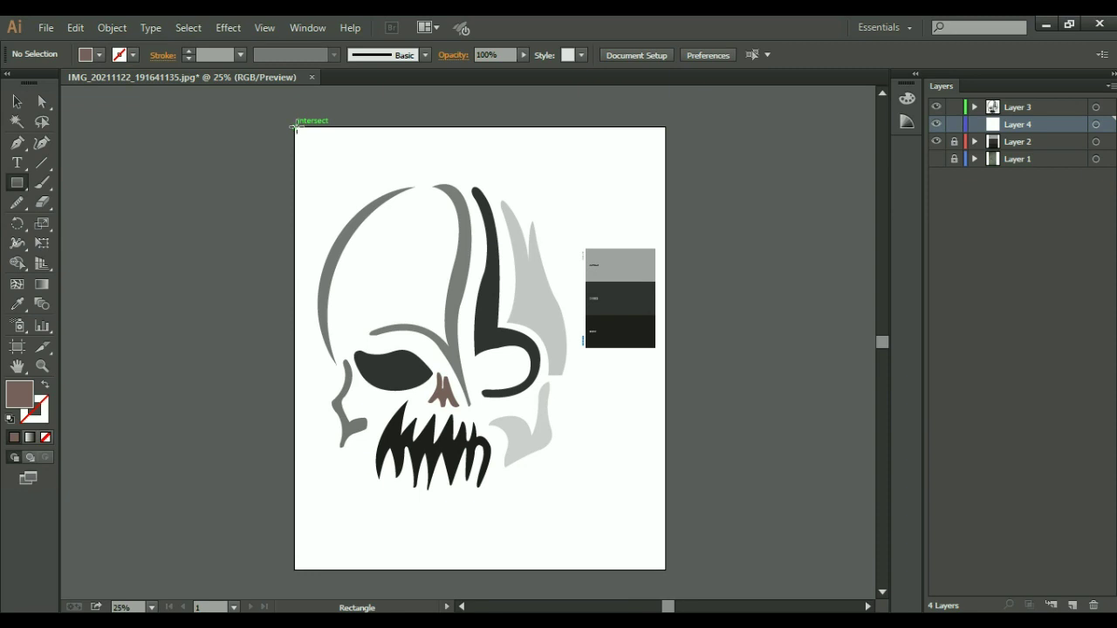
drag(295, 127, 667, 569)
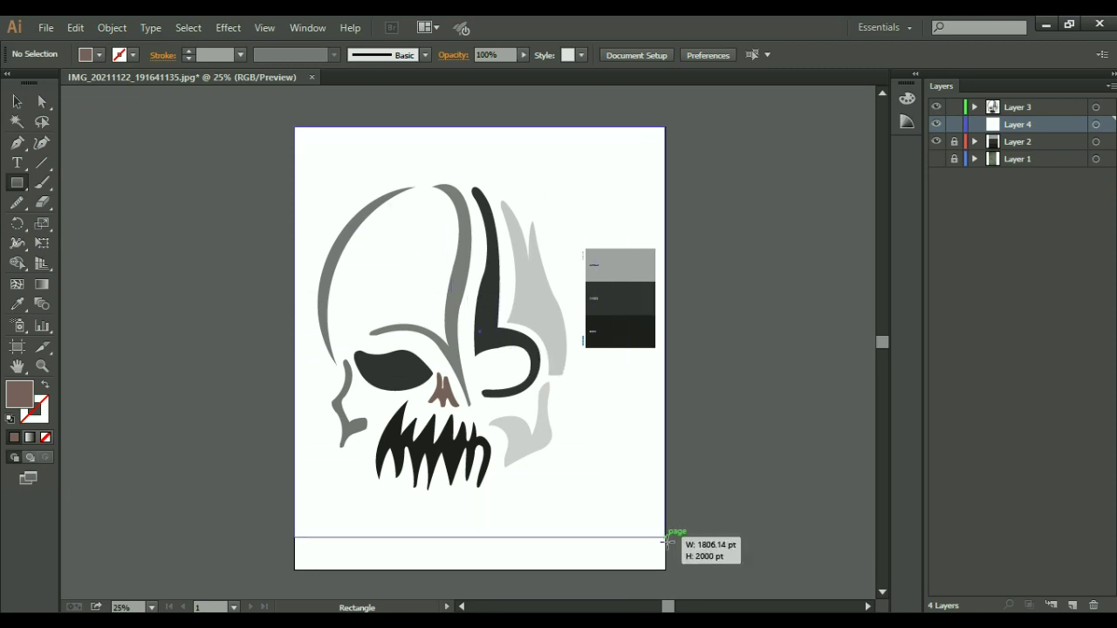
key(v)
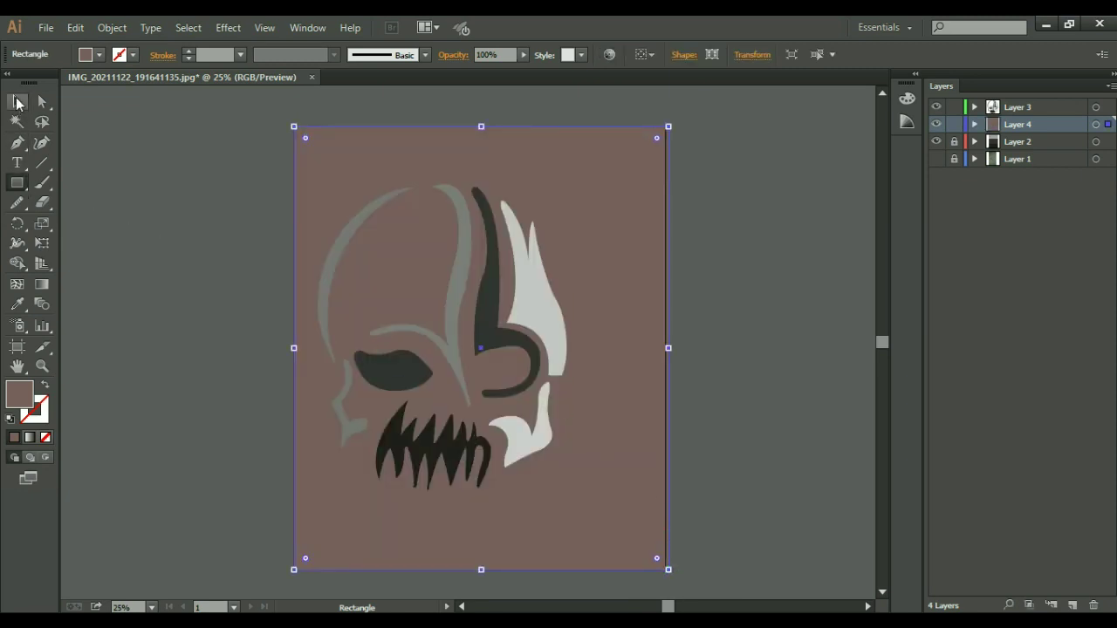
click(907, 98)
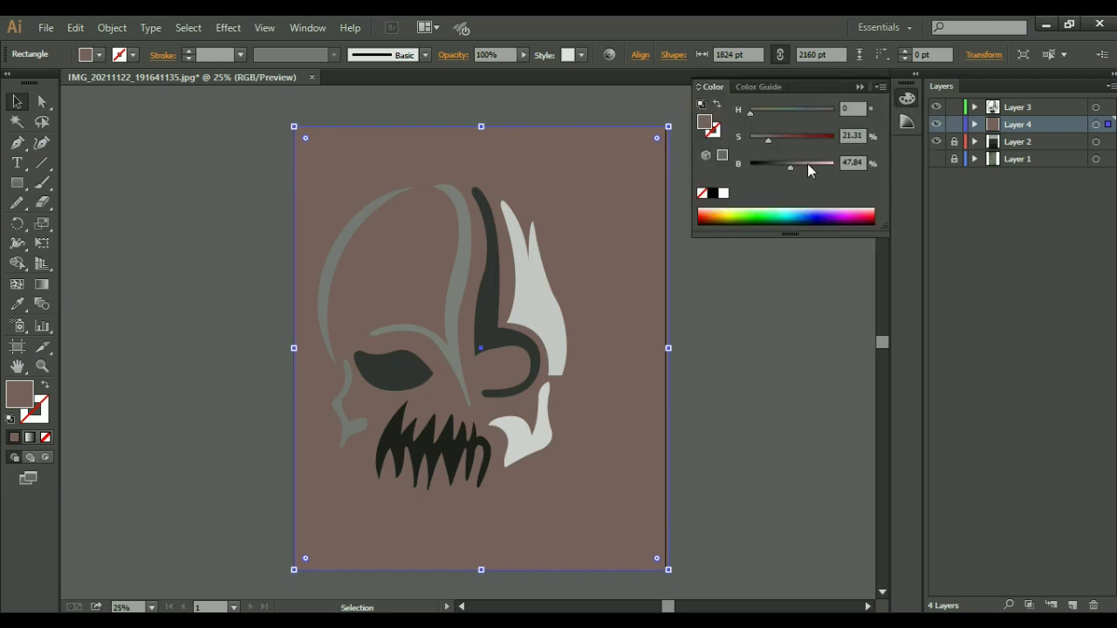
drag(807, 163, 760, 167)
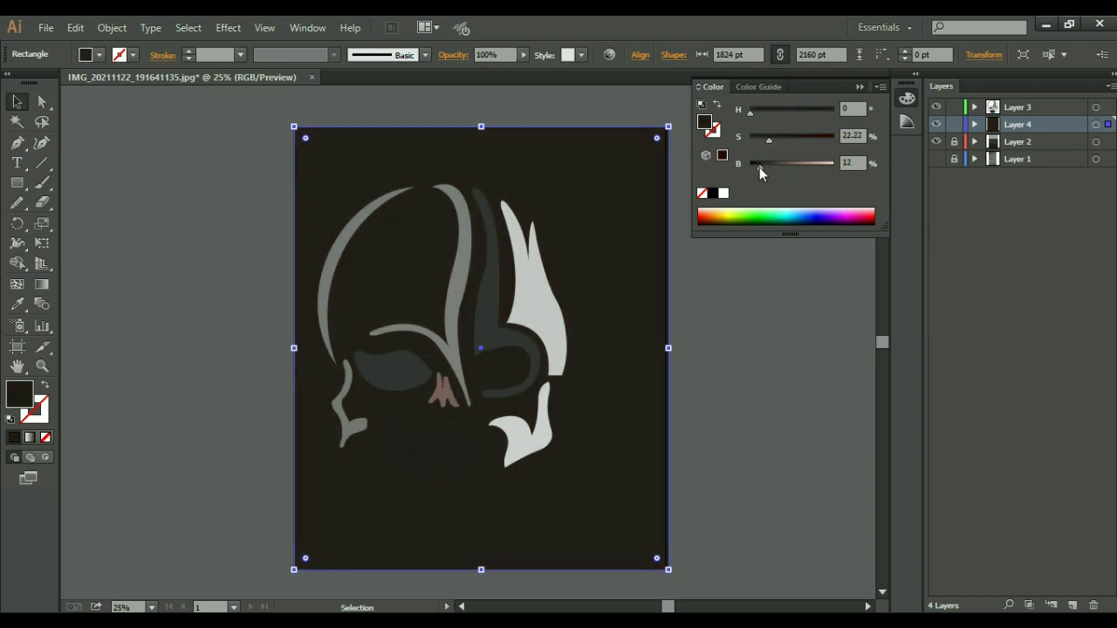
Step: Lighten the teeth to mid grey and give the nose the flame shape's light grey
click(15, 104)
click(426, 458)
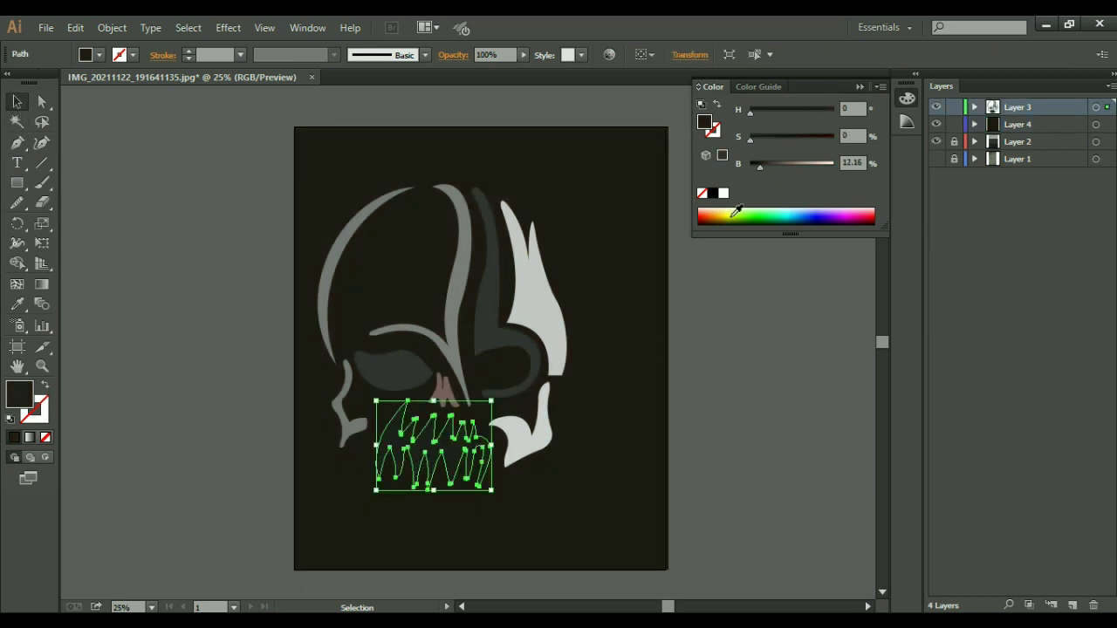
drag(759, 166, 784, 167)
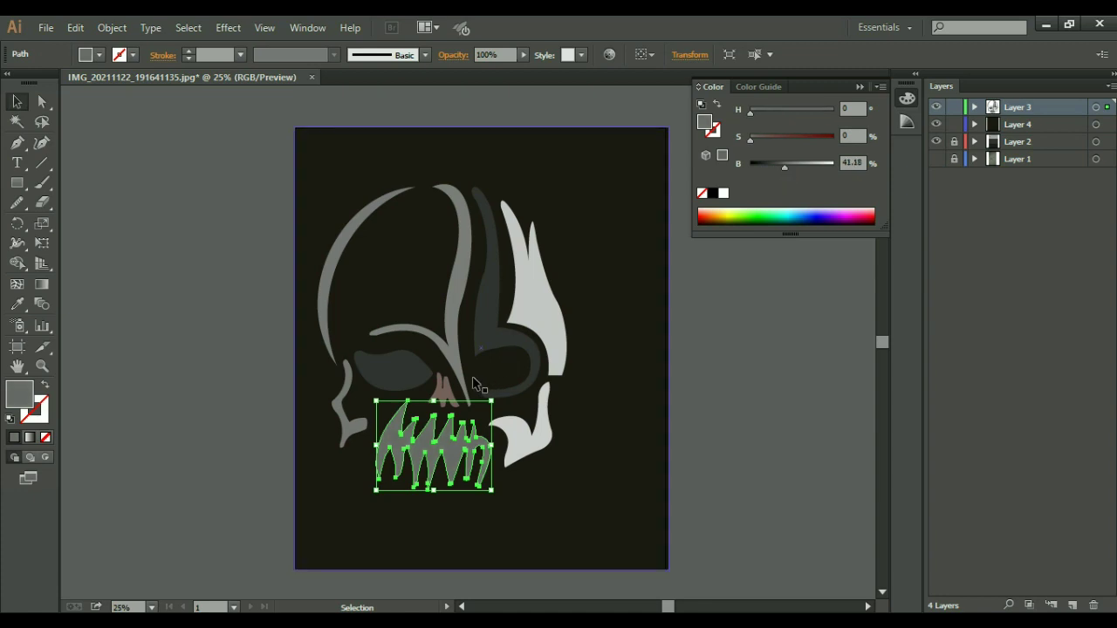
click(443, 391)
drag(789, 169, 774, 169)
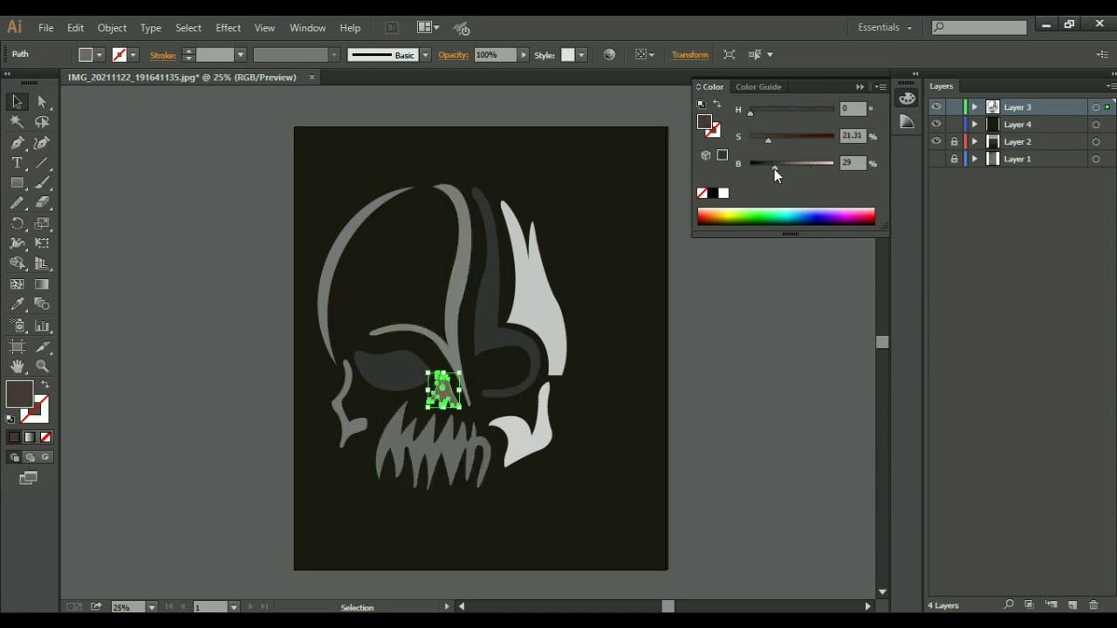
key(i)
click(560, 292)
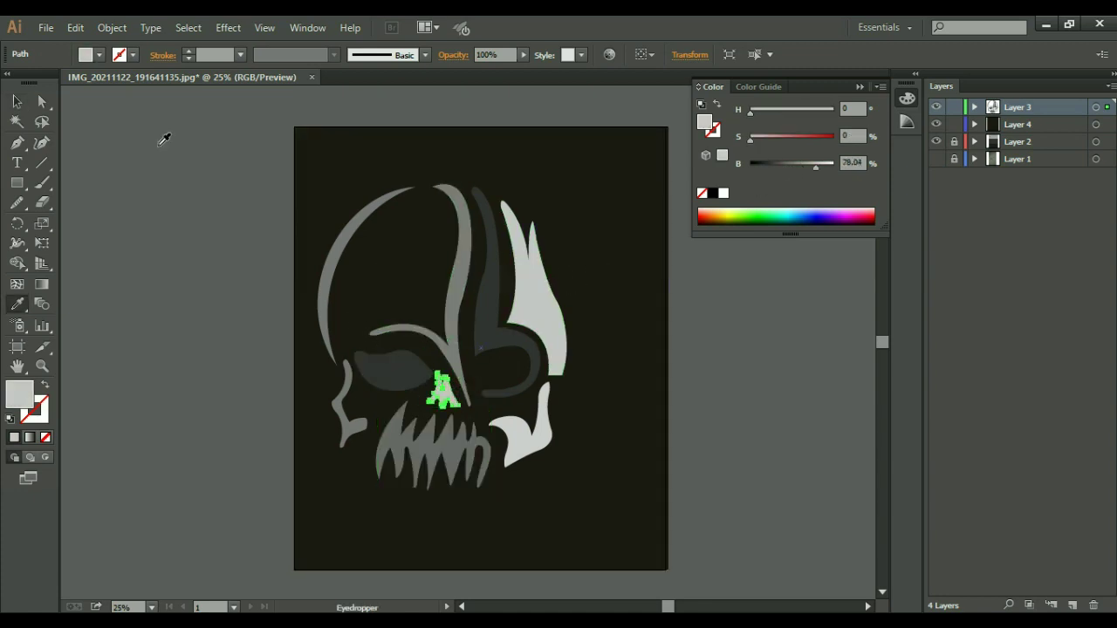
Step: Deselect everything, collapse the Color panel and fit the artboard in the window
click(16, 101)
click(387, 214)
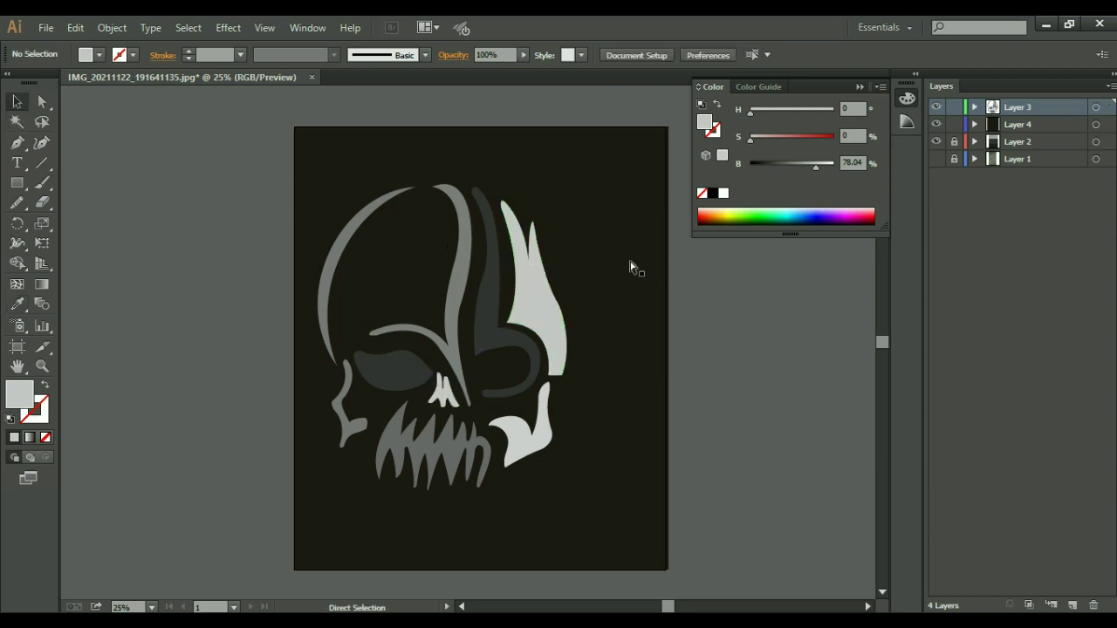
key(ctrl+0)
click(860, 87)
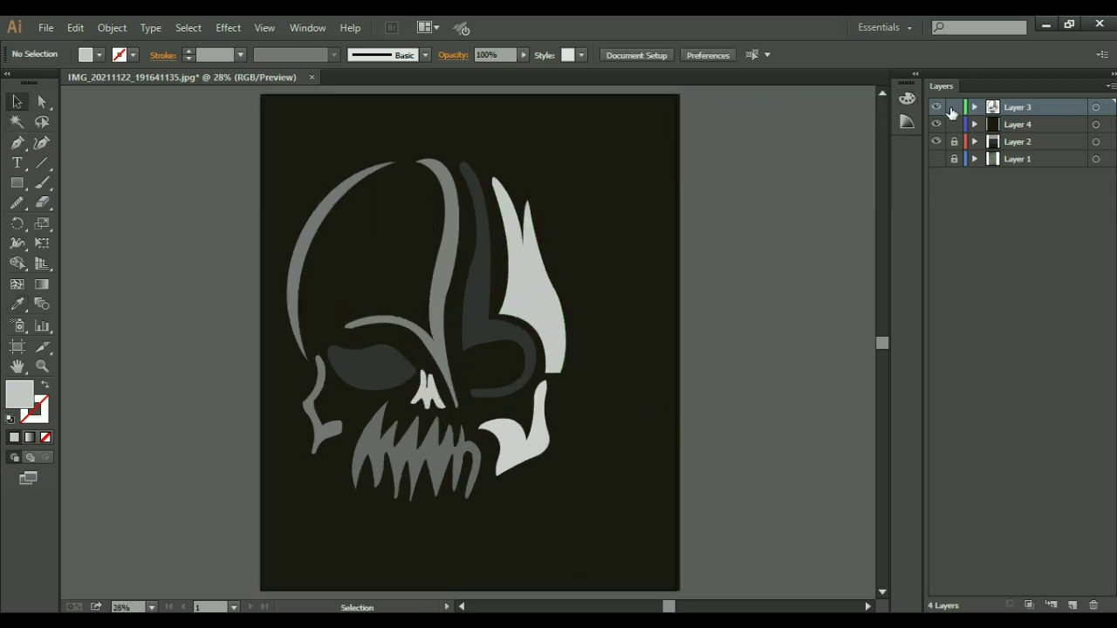
click(653, 224)
key(a)
key(ctrl+plus)
key(ctrl+shift+a)
key(ctrl+0)
key(v)
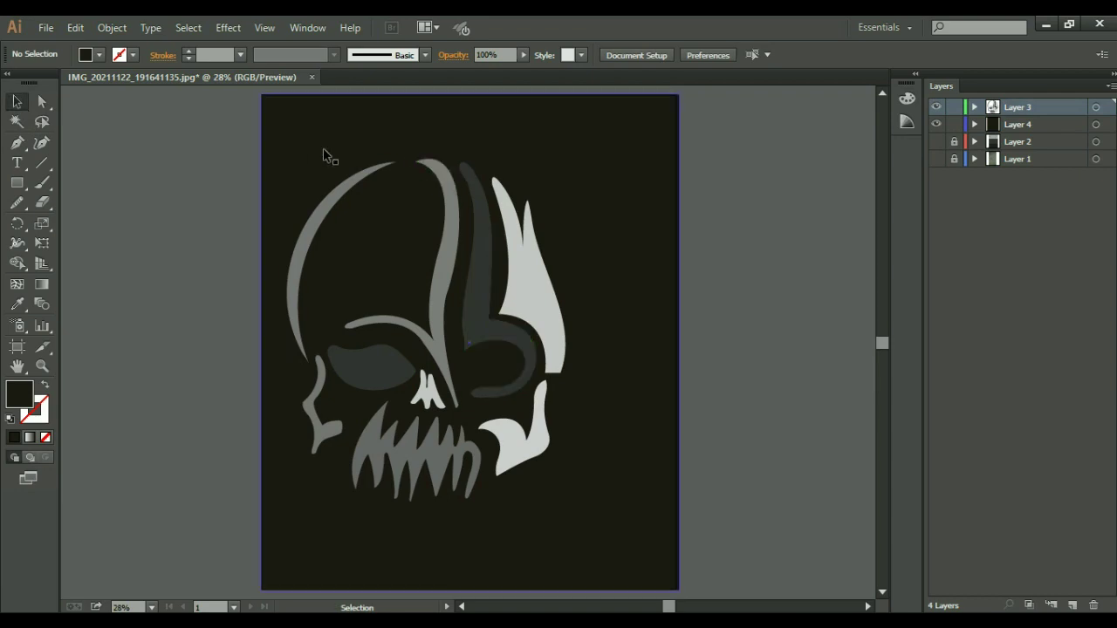
Step: Shift-nudge all skull paths one step right and two steps down, then deselect
drag(453, 273, 788, 583)
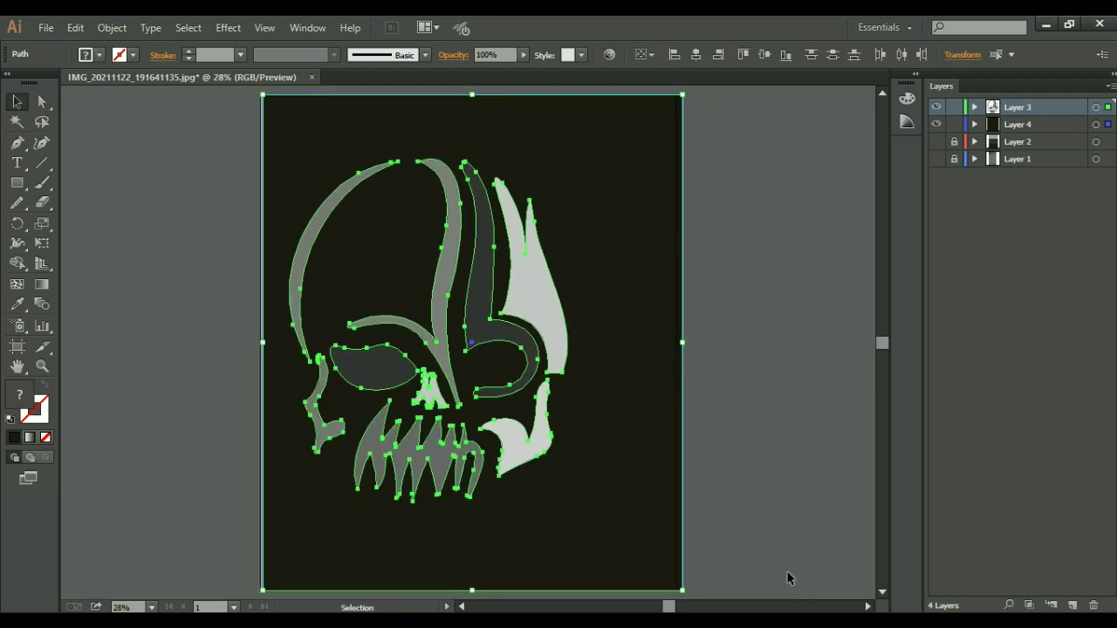
key(ctrl+3)
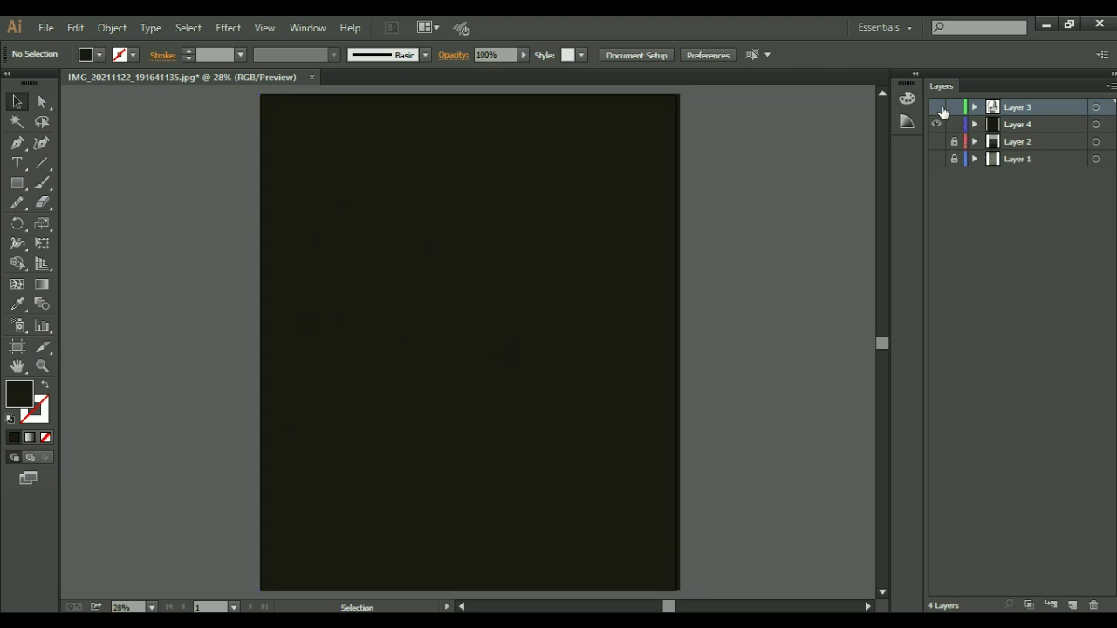
click(939, 107)
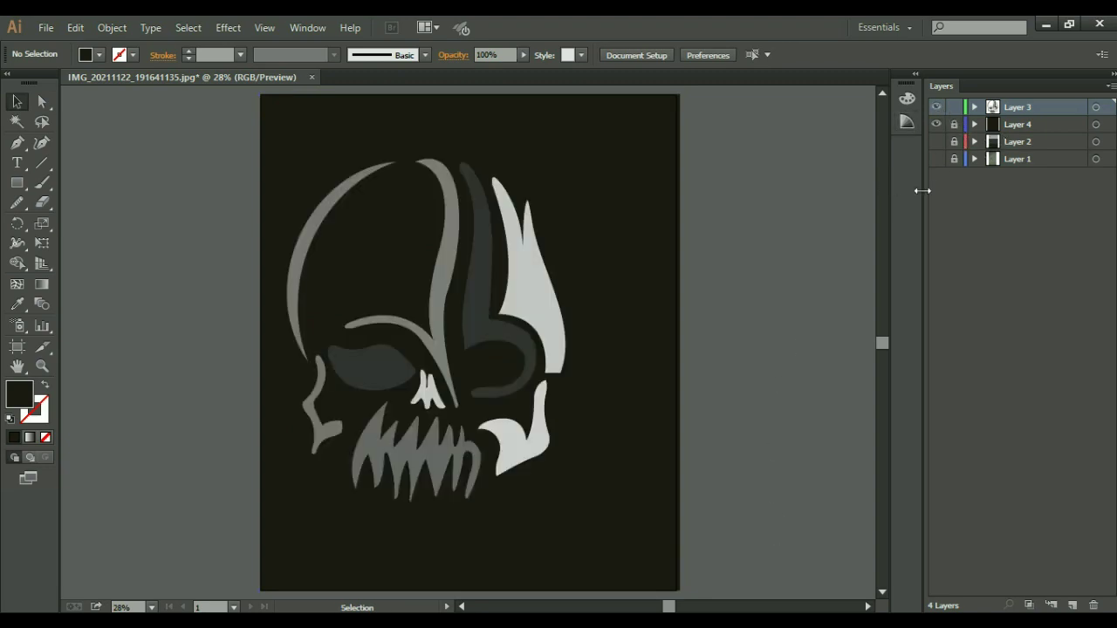
drag(269, 127, 768, 561)
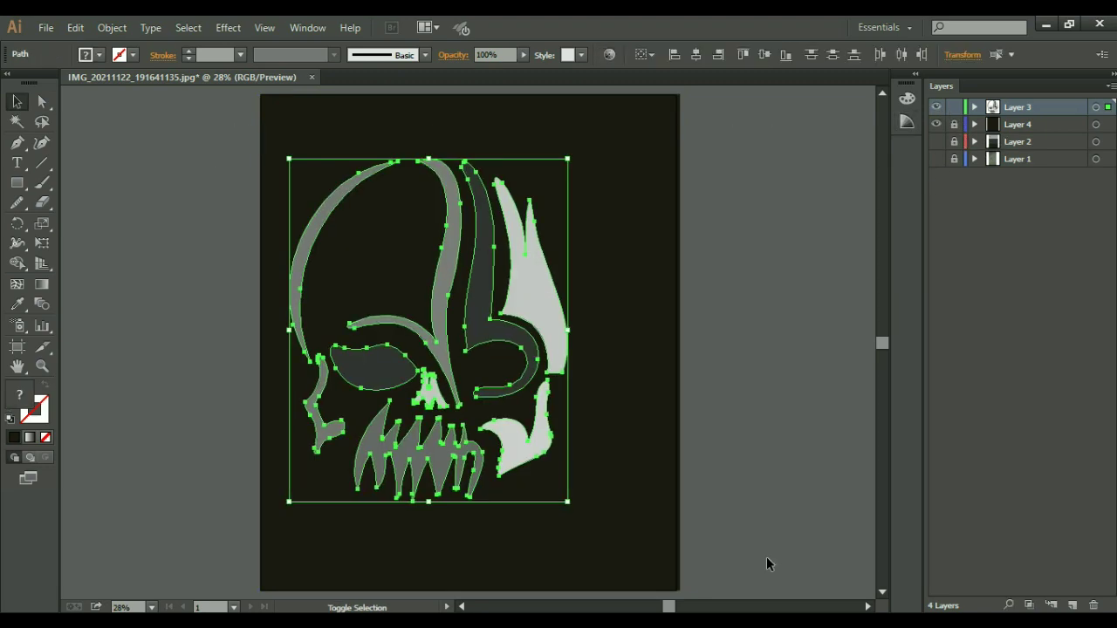
key(shift+Right)
key(shift+Right)
key(shift+Right)
key(shift+Down)
key(shift+Down)
key(shift+Down)
key(shift+Down)
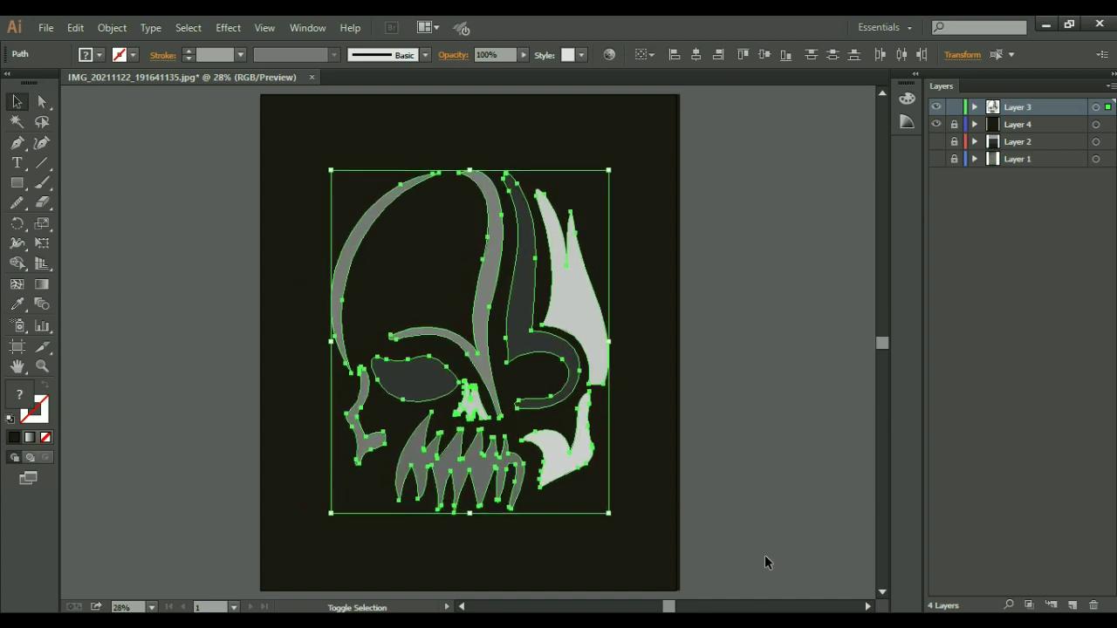
key(shift+Down)
key(shift+Down)
click(696, 378)
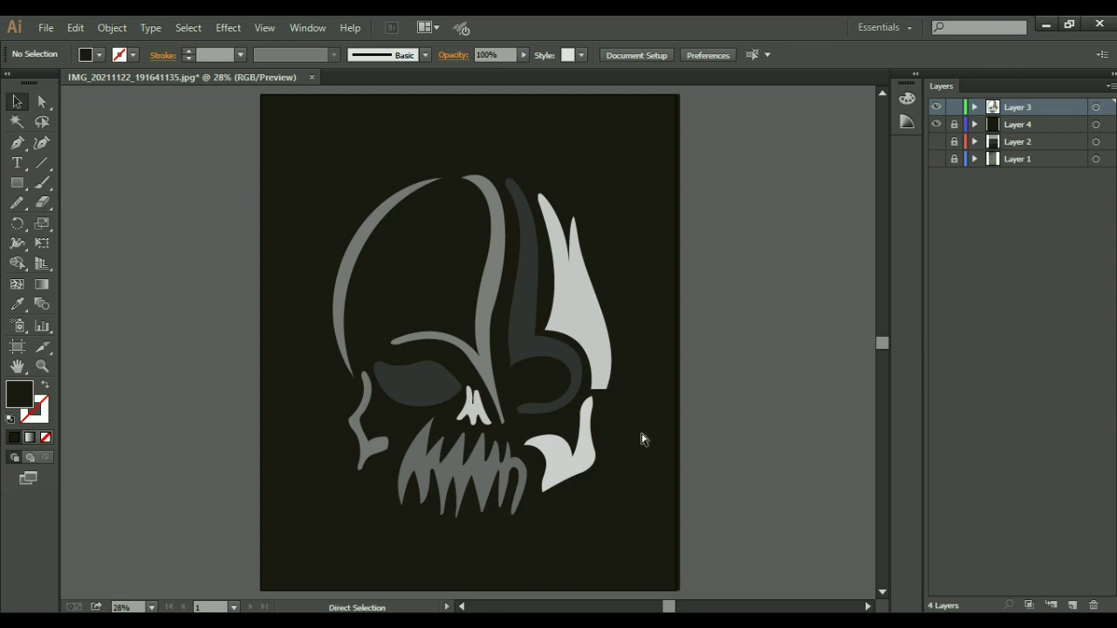
Step: Lighten the central curved stroke to pale grey and copy that grey onto the right flame
key(ctrl+plus)
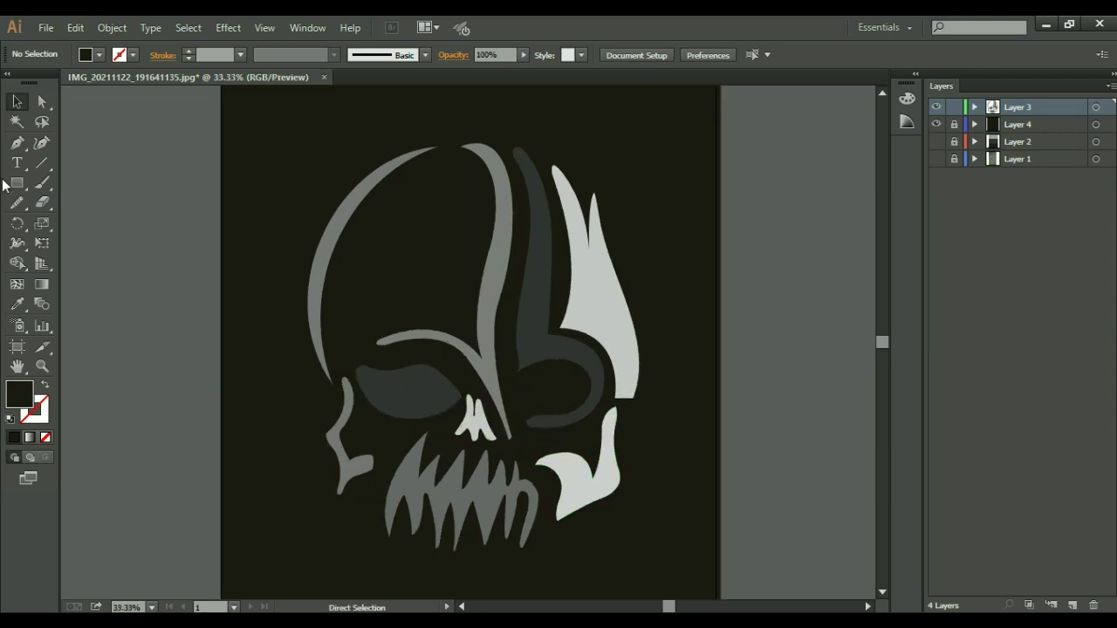
click(500, 276)
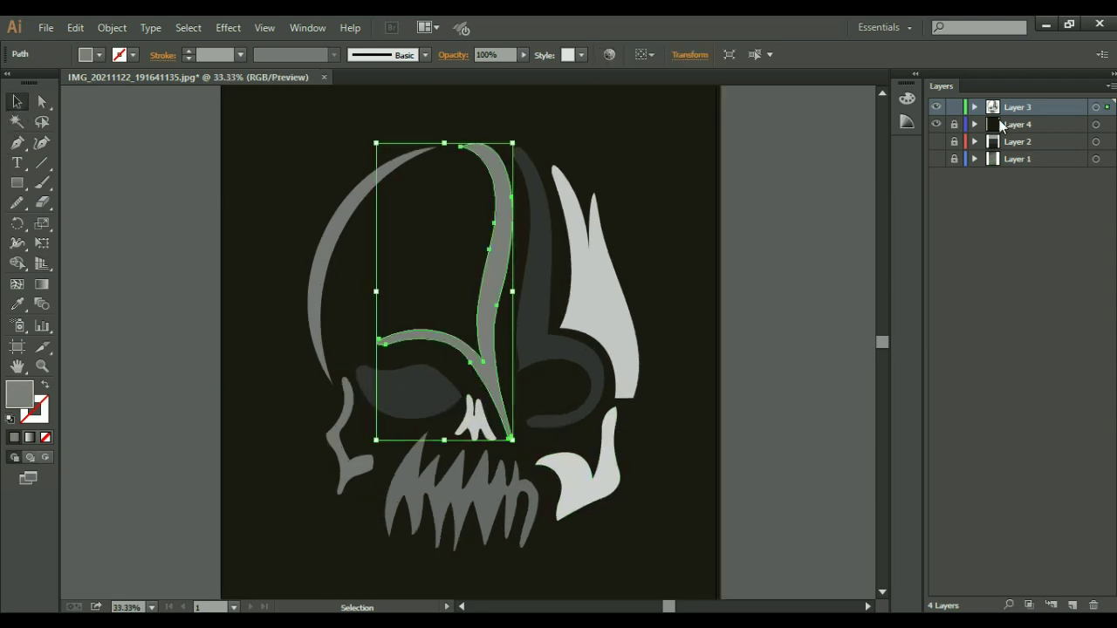
click(908, 98)
drag(797, 171, 819, 166)
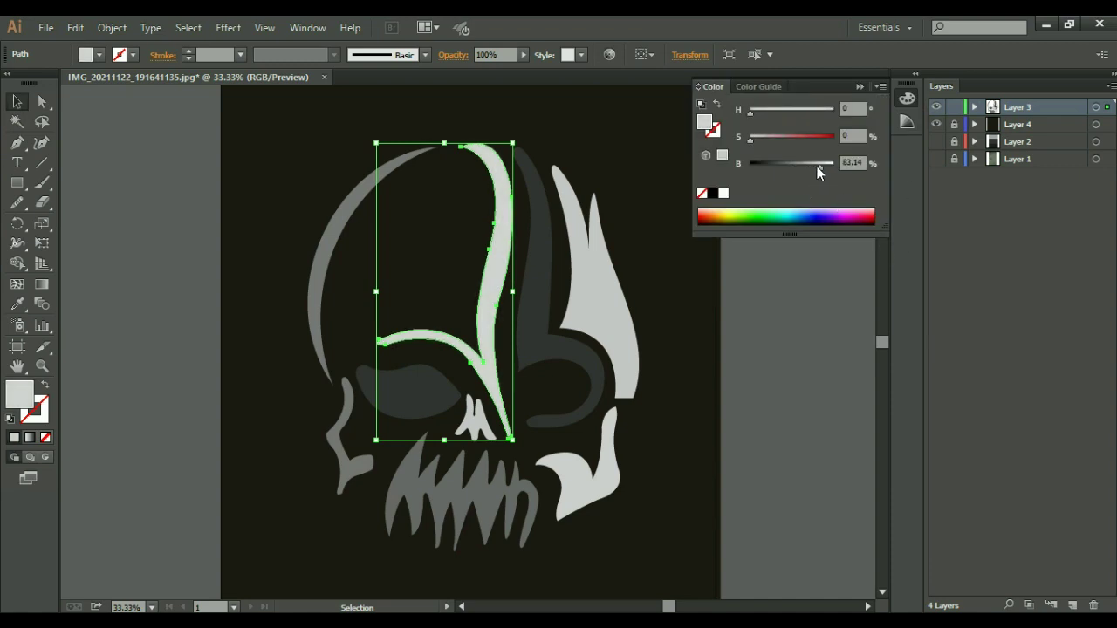
click(603, 276)
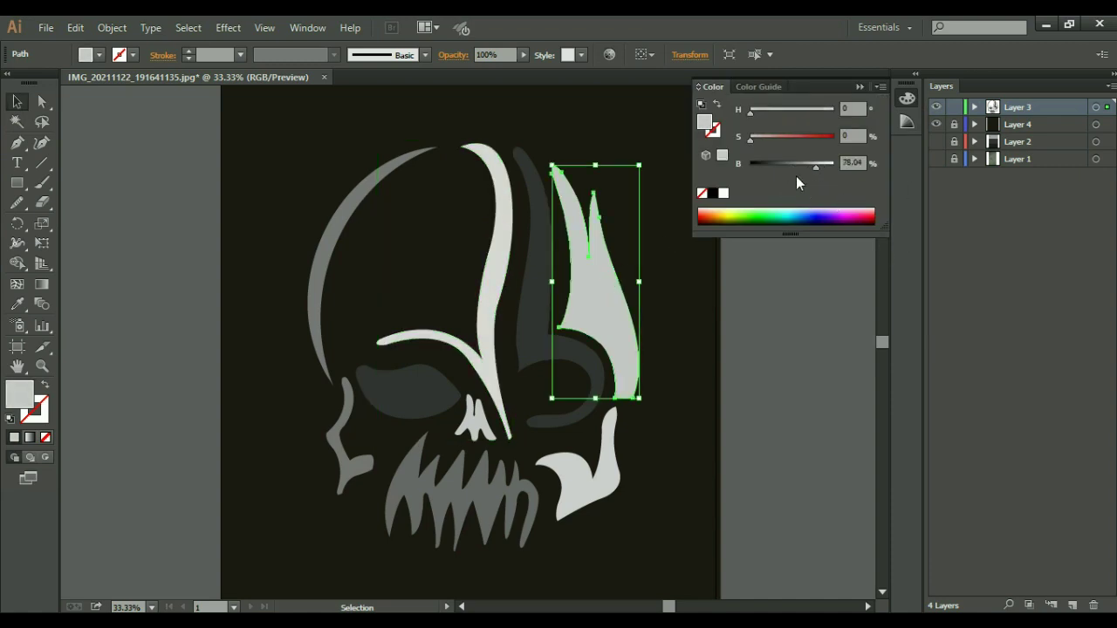
click(498, 262)
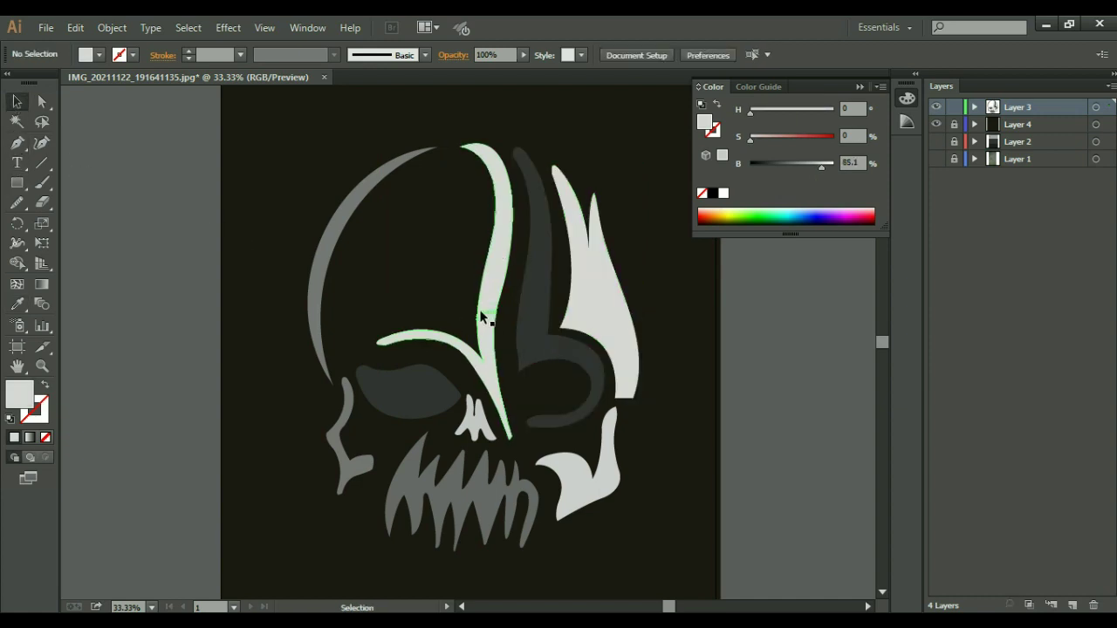
ctrl+click(482, 312)
Step: Move anchors on the central pale stroke to reshape its lower-left bend
click(17, 101)
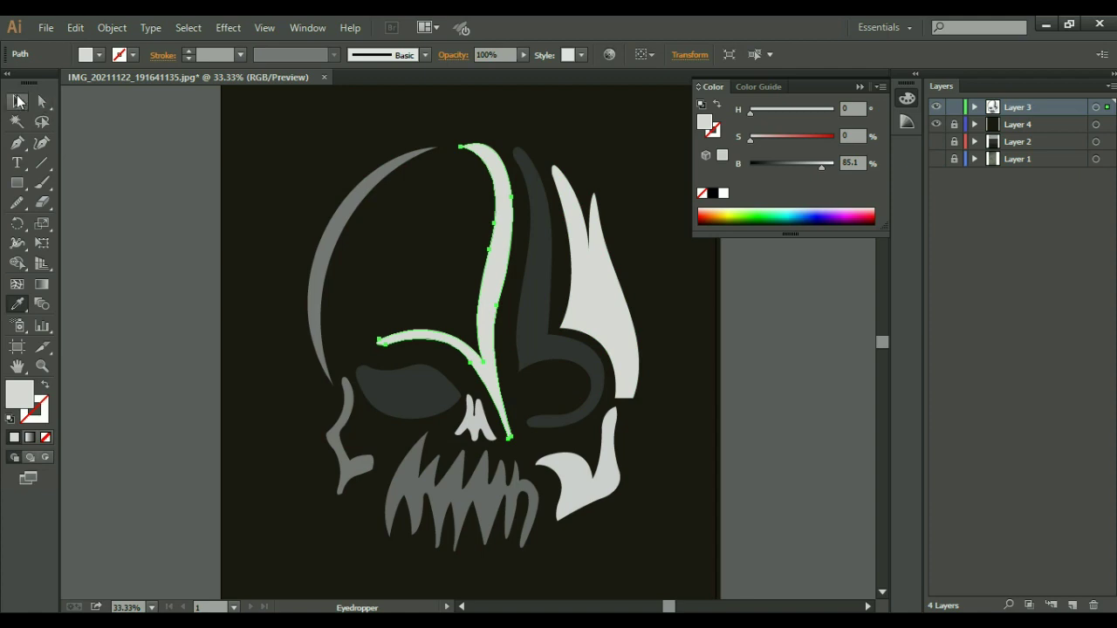
click(303, 252)
key(a)
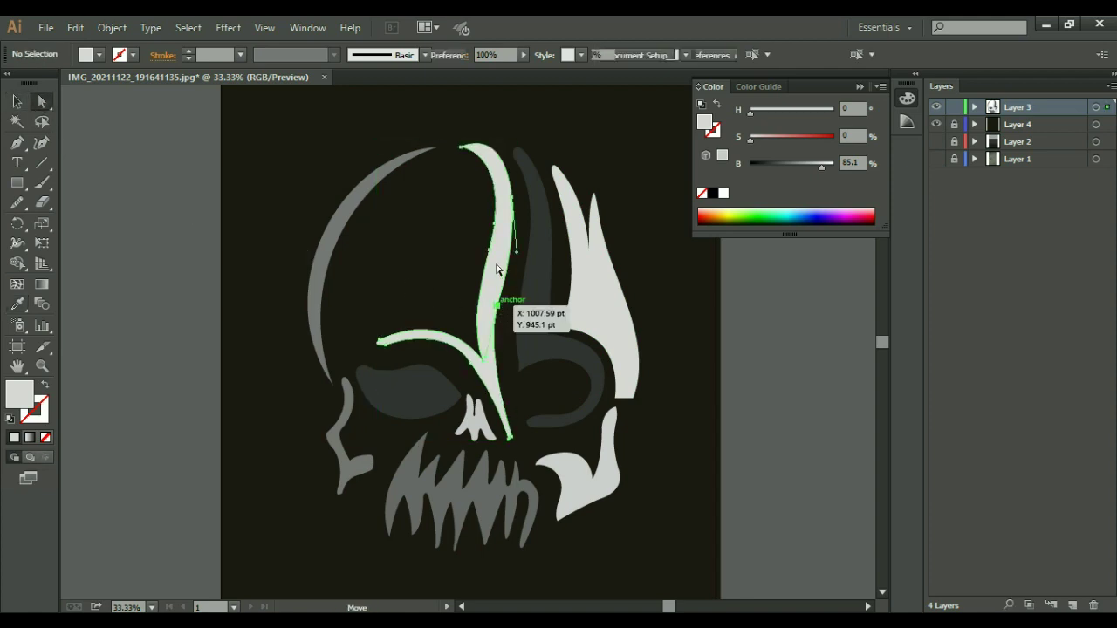
click(511, 257)
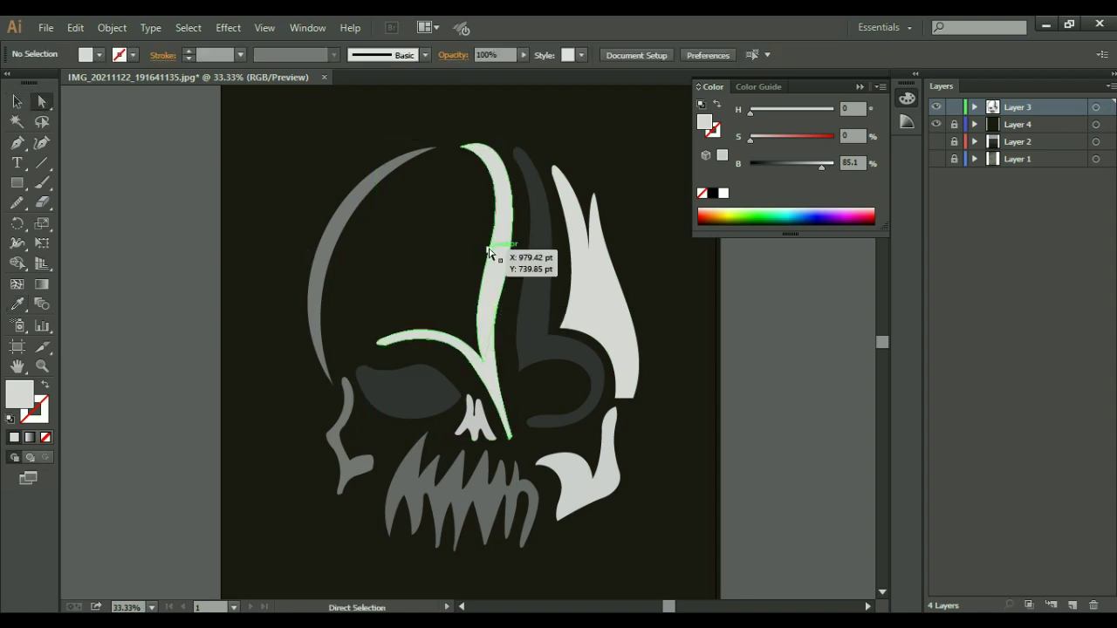
drag(486, 254, 333, 204)
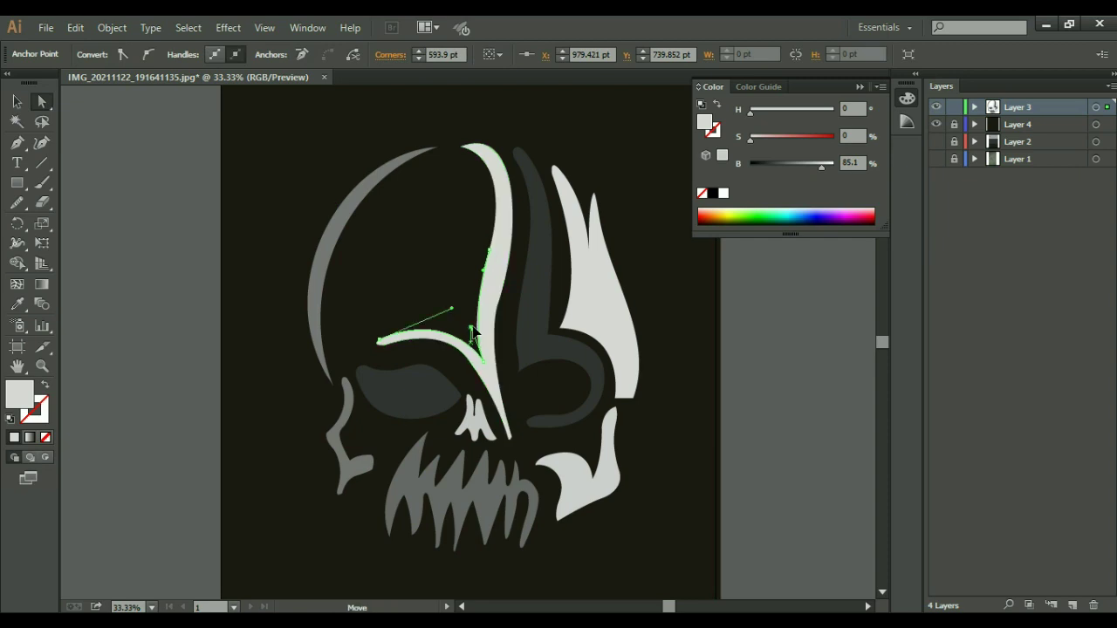
drag(469, 330, 503, 307)
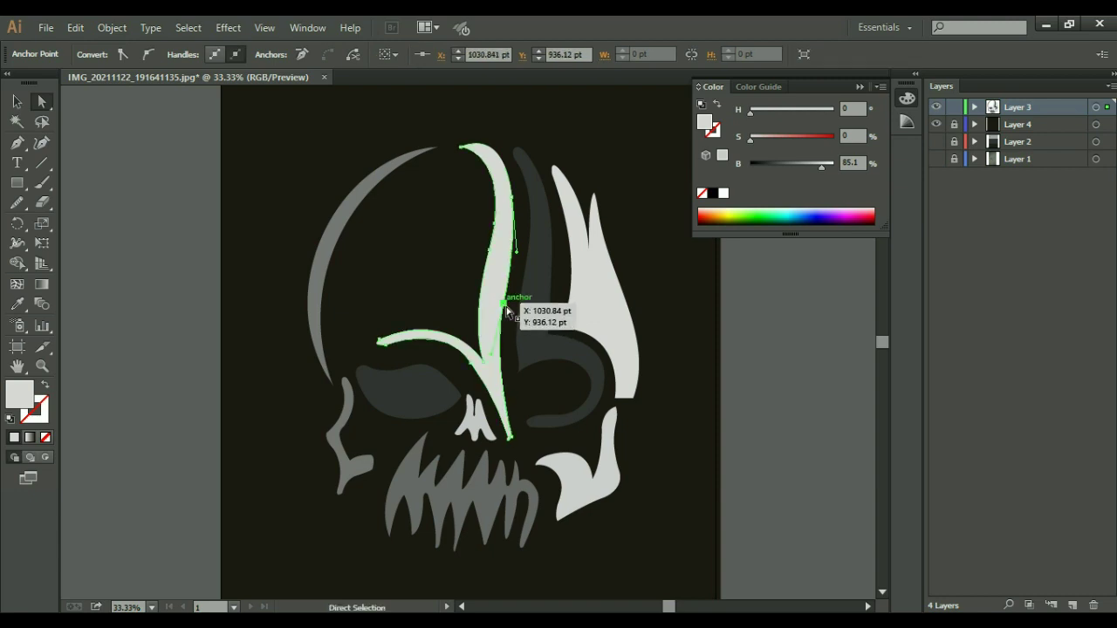
drag(504, 307, 508, 296)
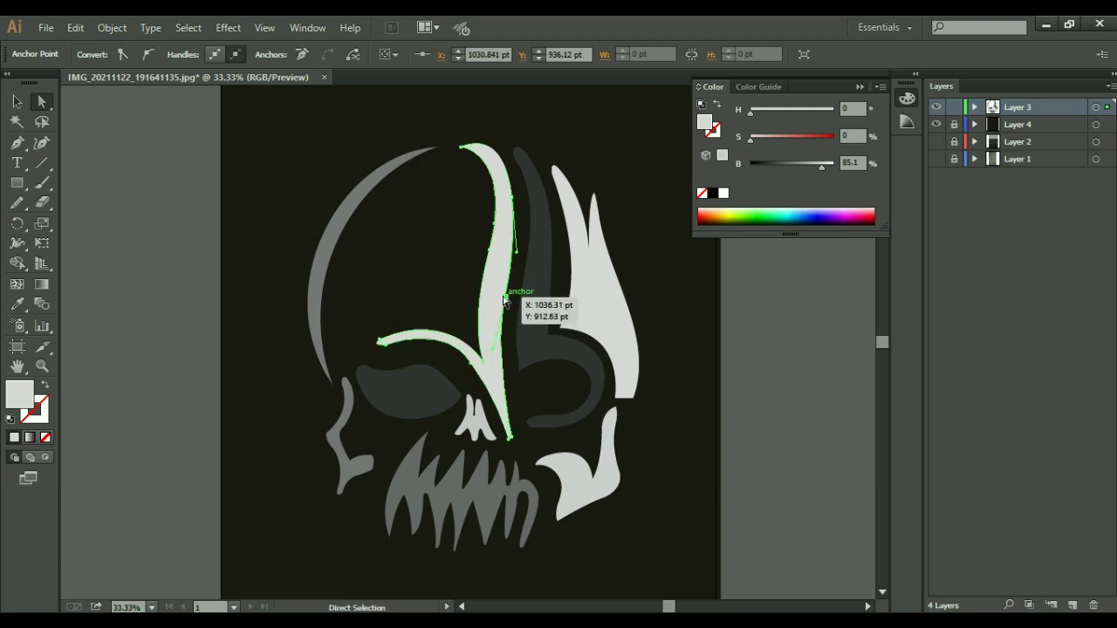
Step: Pull a curve handle to smooth the central pale stroke, then deselect it
click(713, 324)
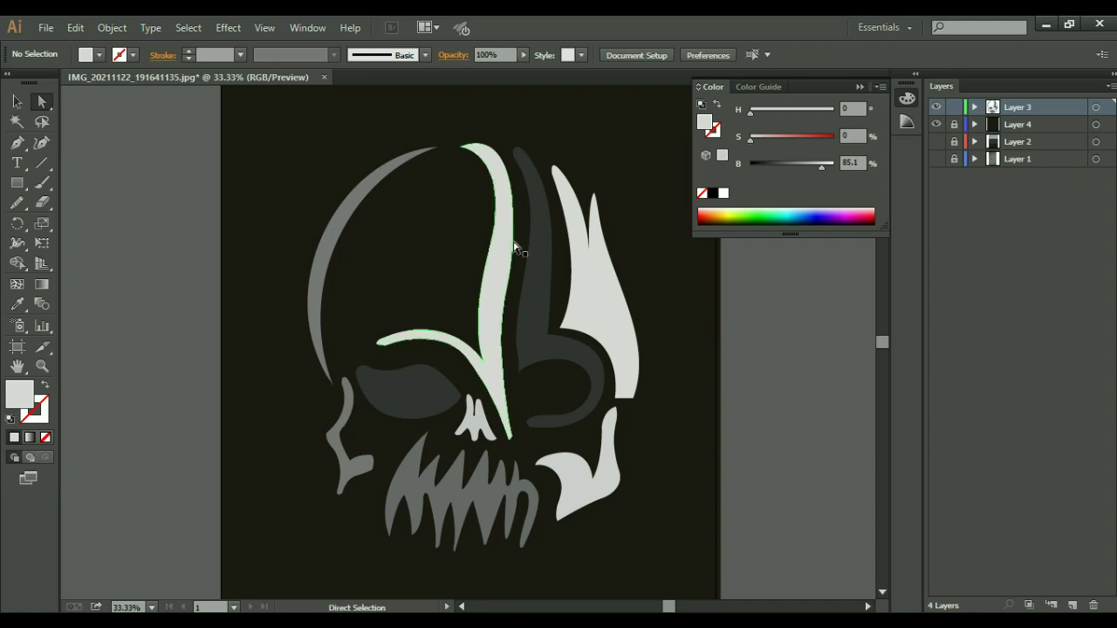
click(490, 271)
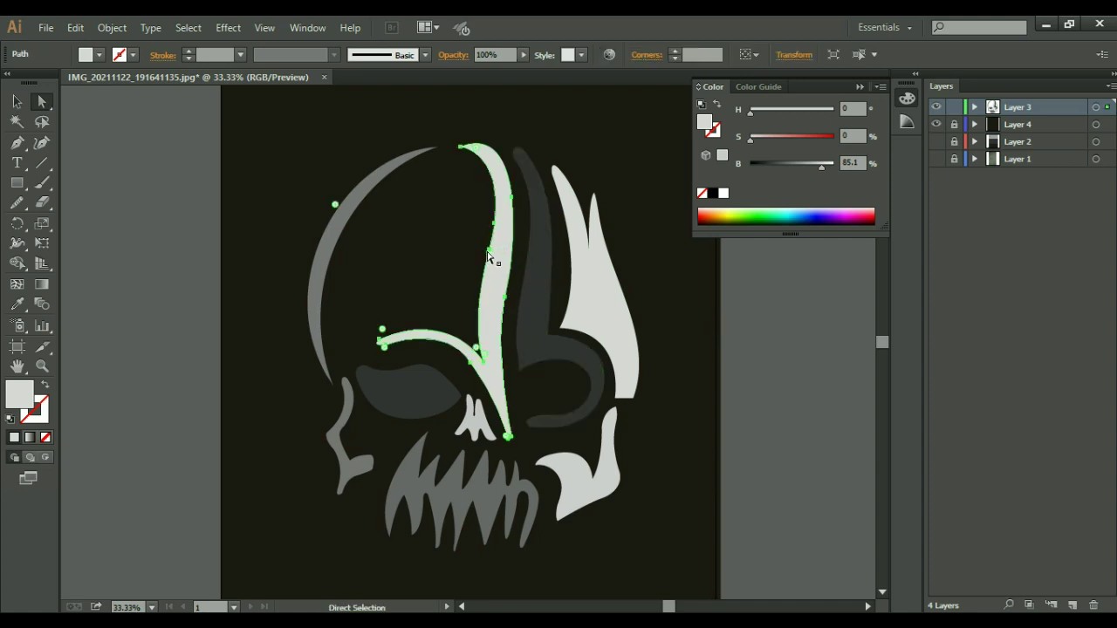
drag(488, 253, 474, 330)
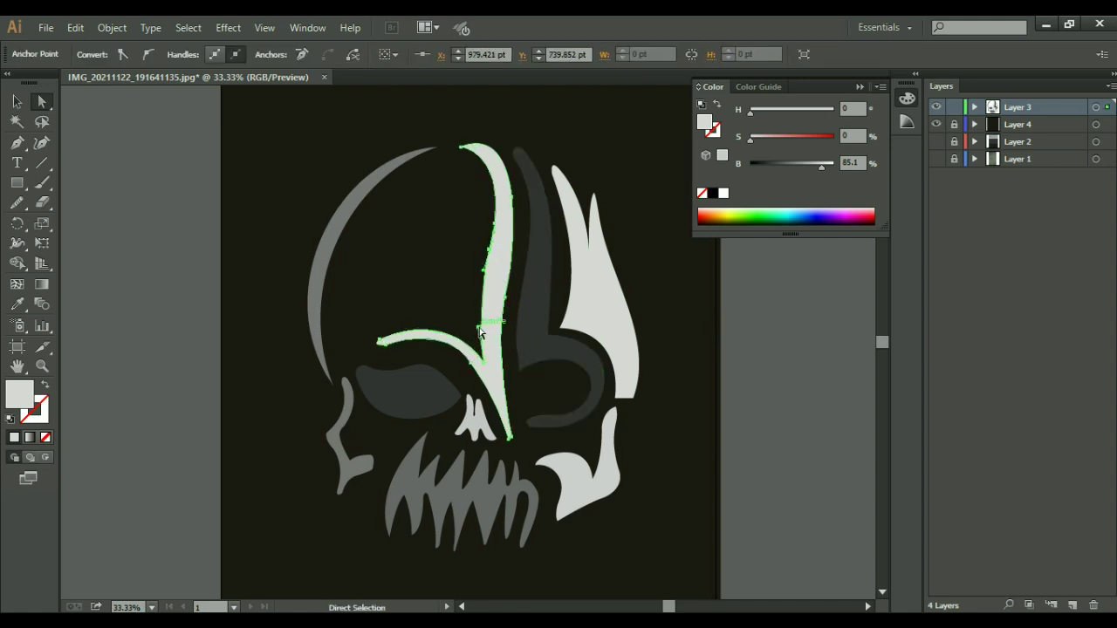
click(454, 251)
click(502, 232)
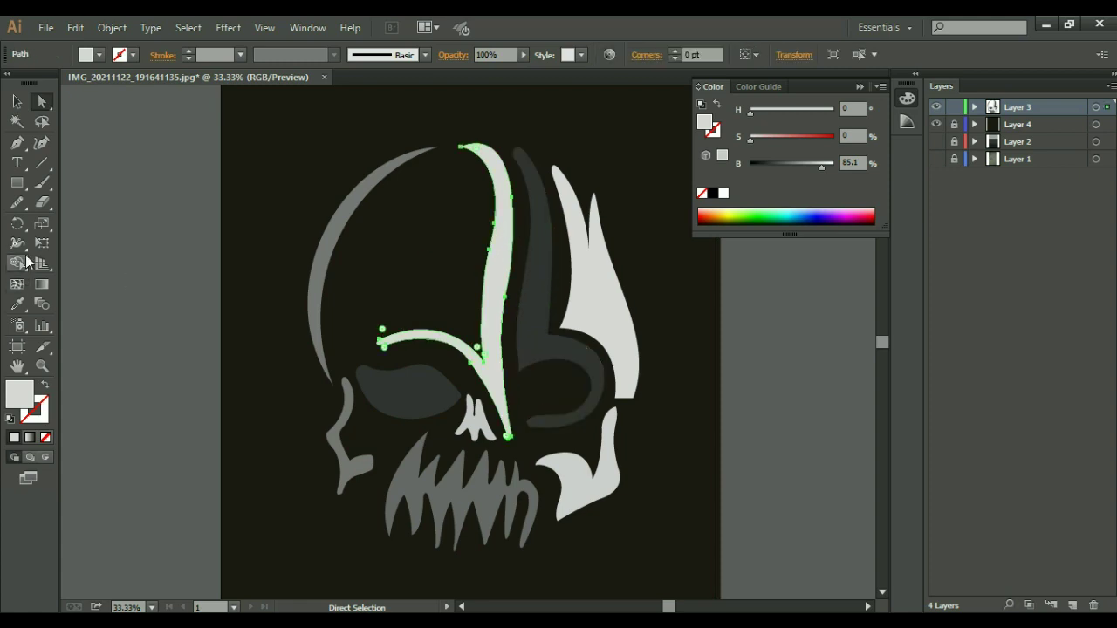
click(17, 101)
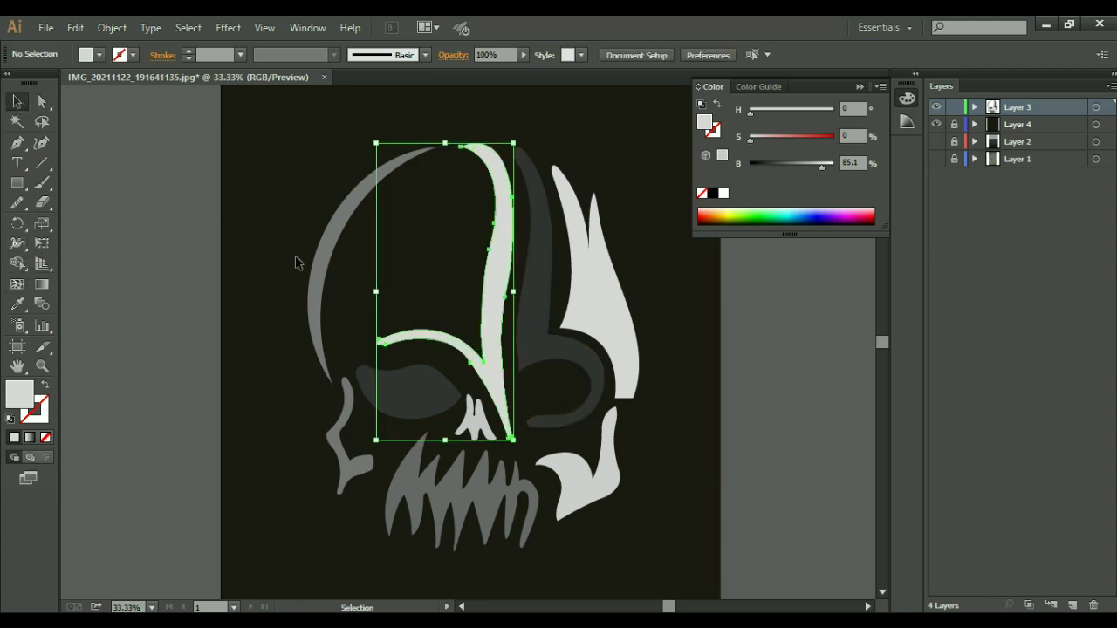
click(376, 288)
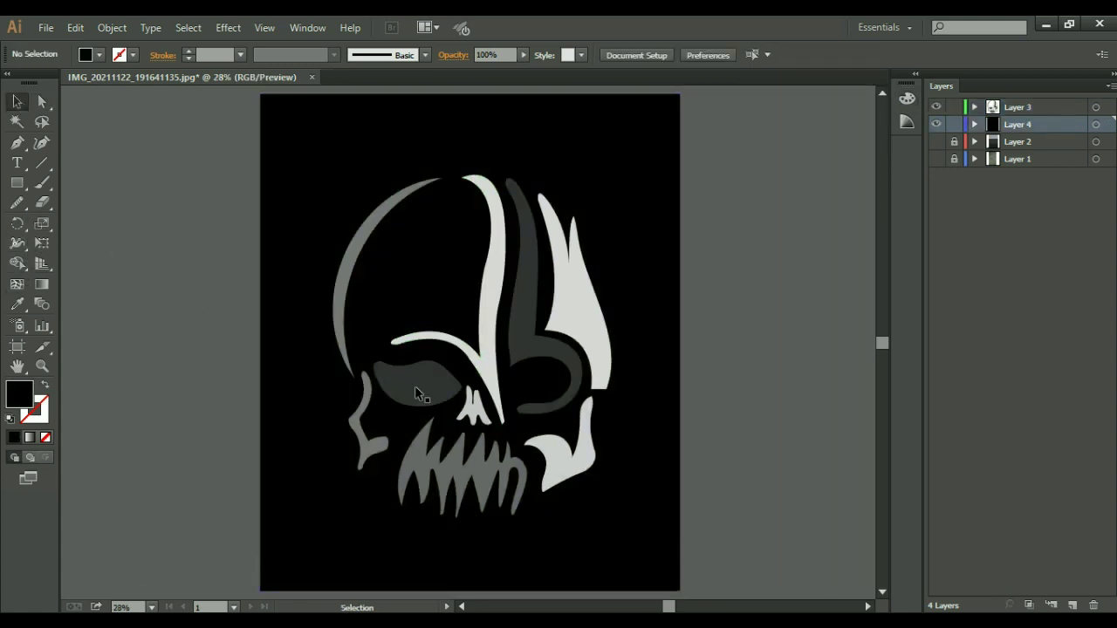
Step: Raise the background rectangle's brightness to 7.06% dark grey, then deselect it
click(608, 153)
click(906, 103)
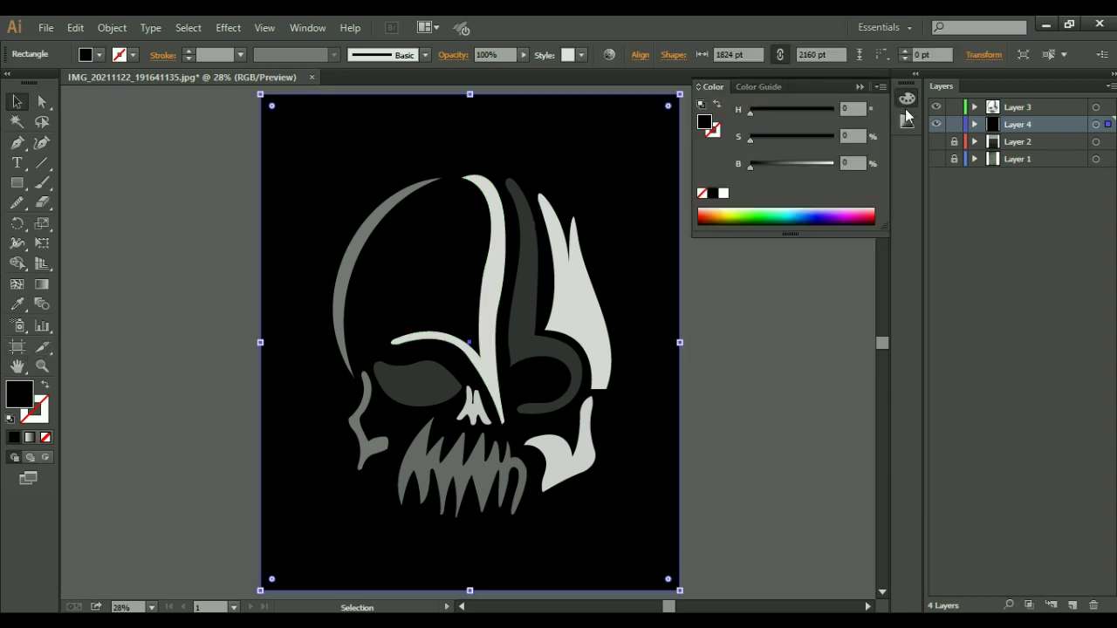
drag(752, 163, 759, 164)
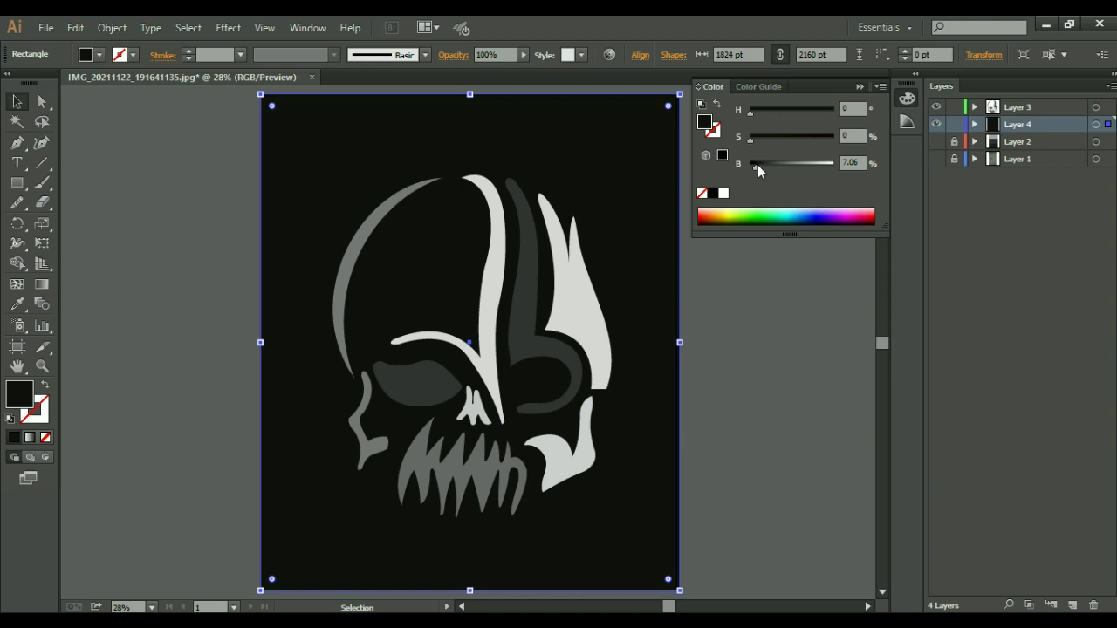
click(859, 86)
click(796, 238)
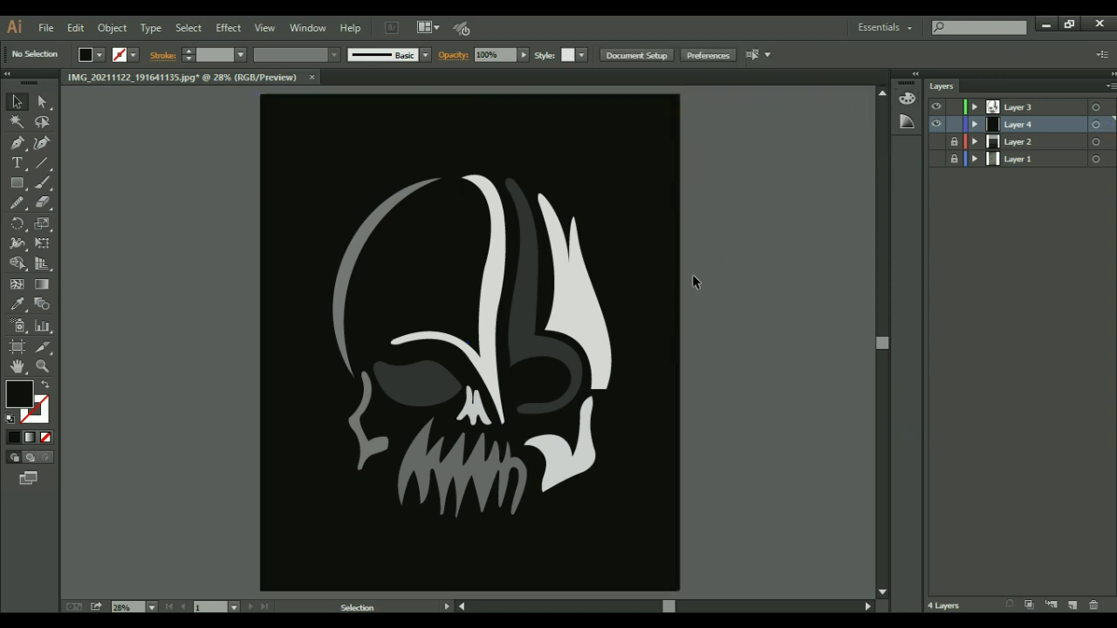
Step: Give the dark right skull shape the left arc's grey with the Eyedropper
click(528, 288)
key(i)
click(353, 253)
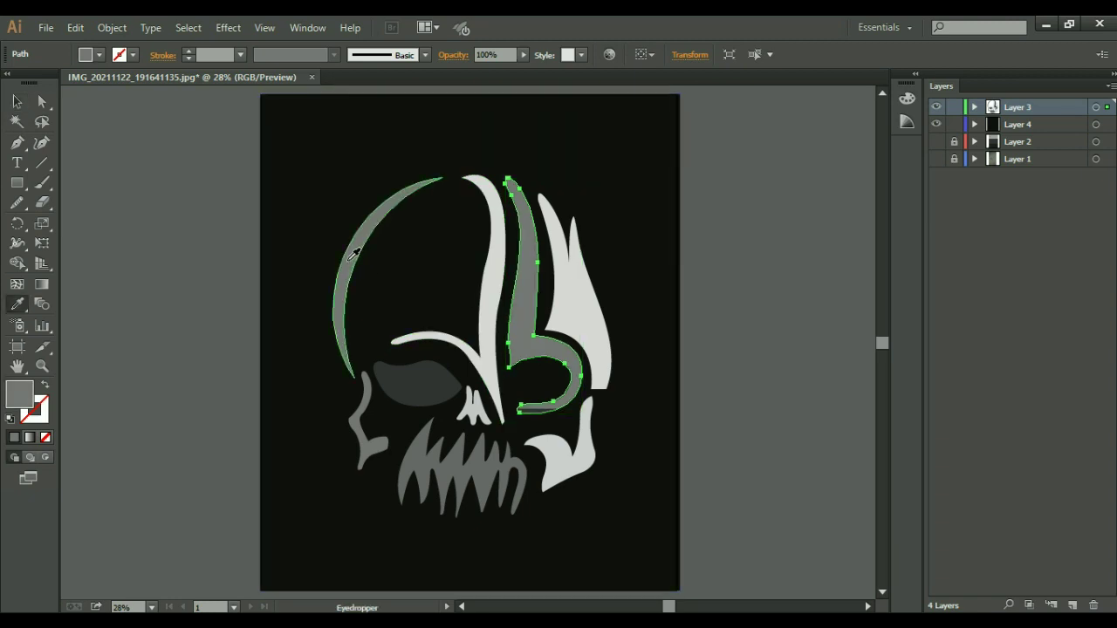
click(17, 101)
click(154, 182)
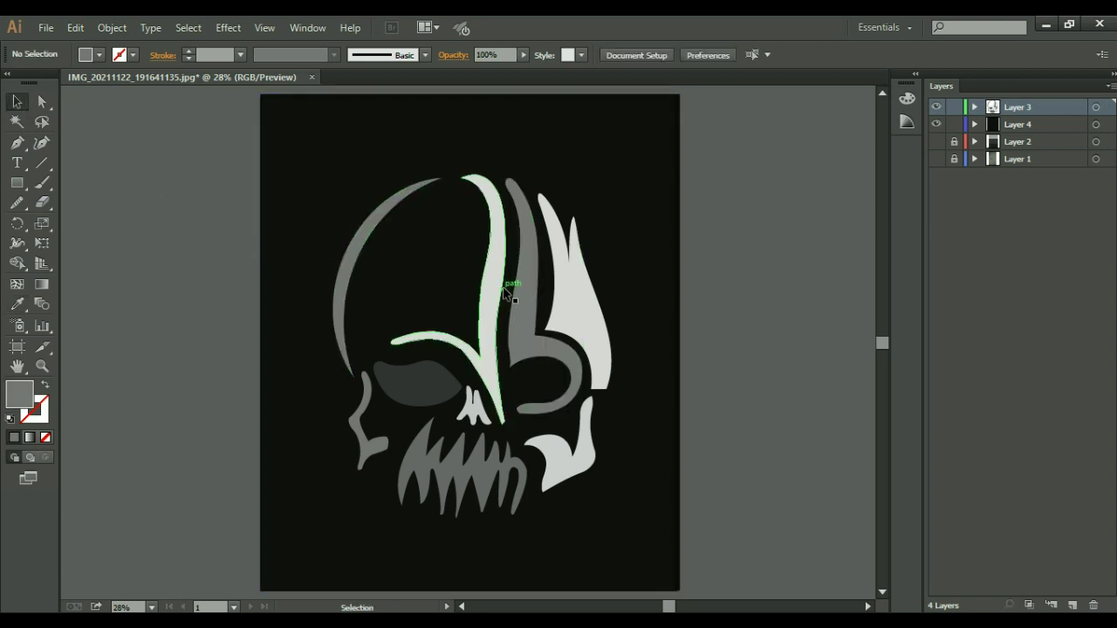
Step: Brighten the central pale stroke slightly and match the right flame to it
click(506, 292)
key(i)
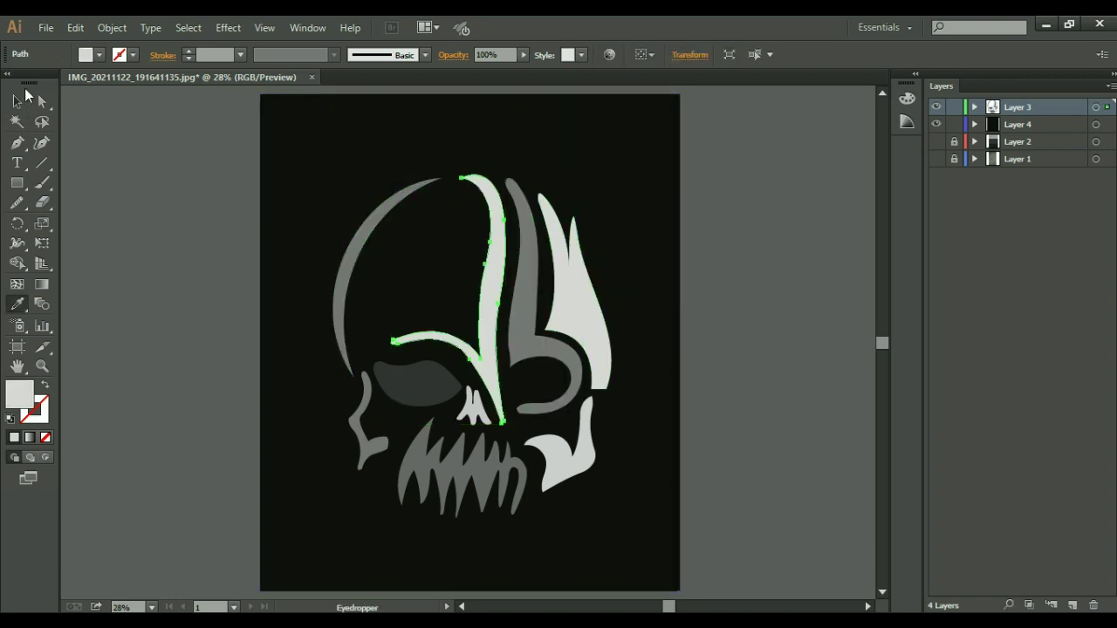
click(16, 101)
click(489, 268)
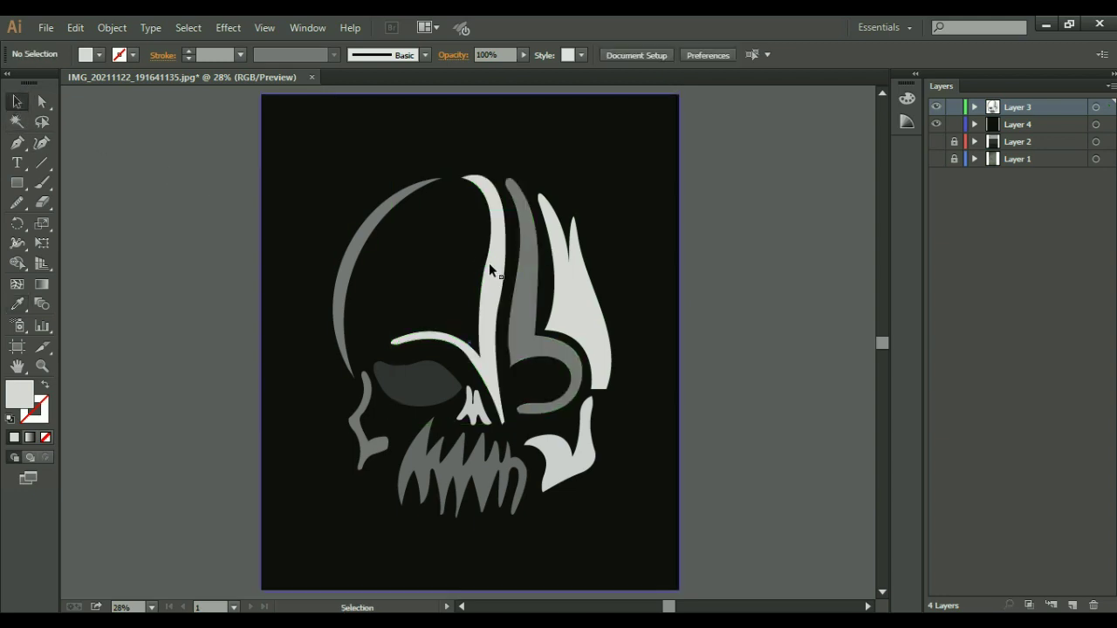
click(490, 268)
click(907, 98)
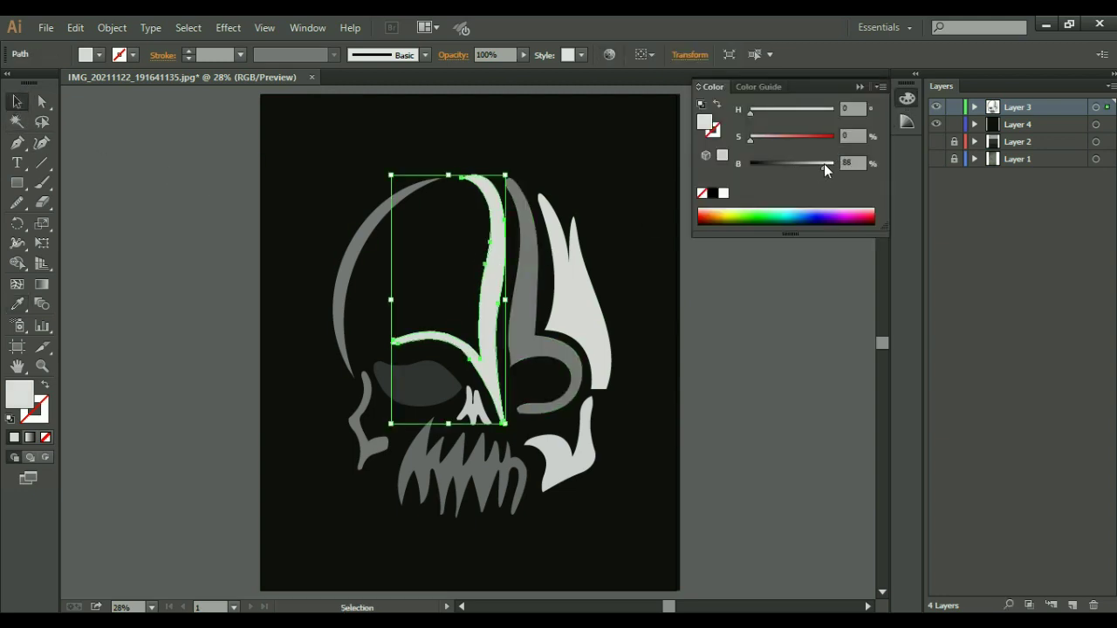
drag(827, 170, 828, 170)
click(585, 292)
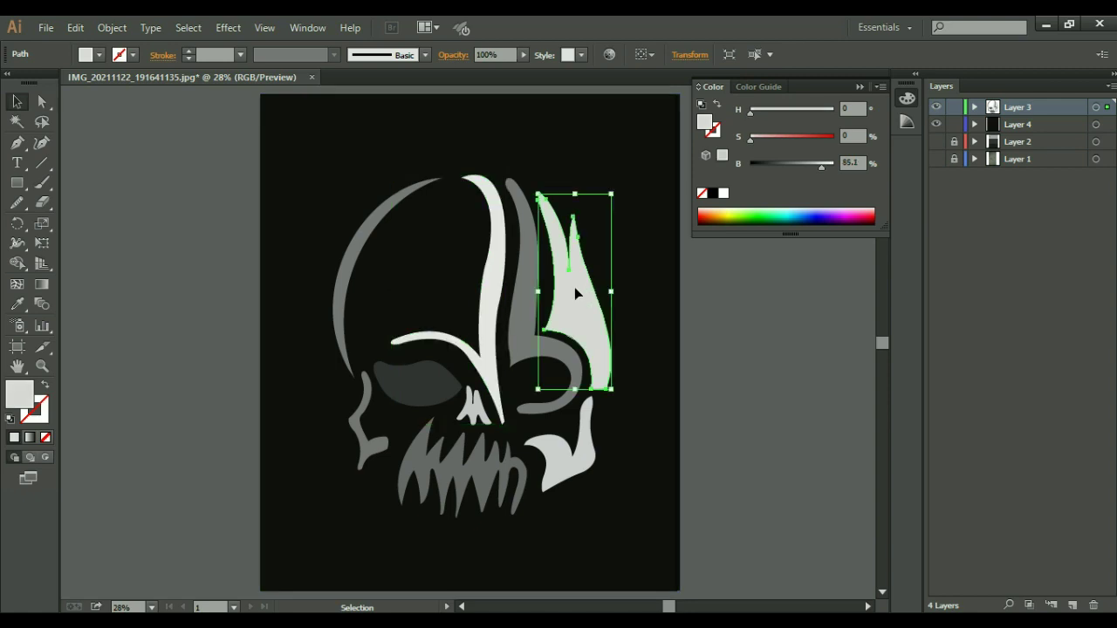
key(i)
click(490, 280)
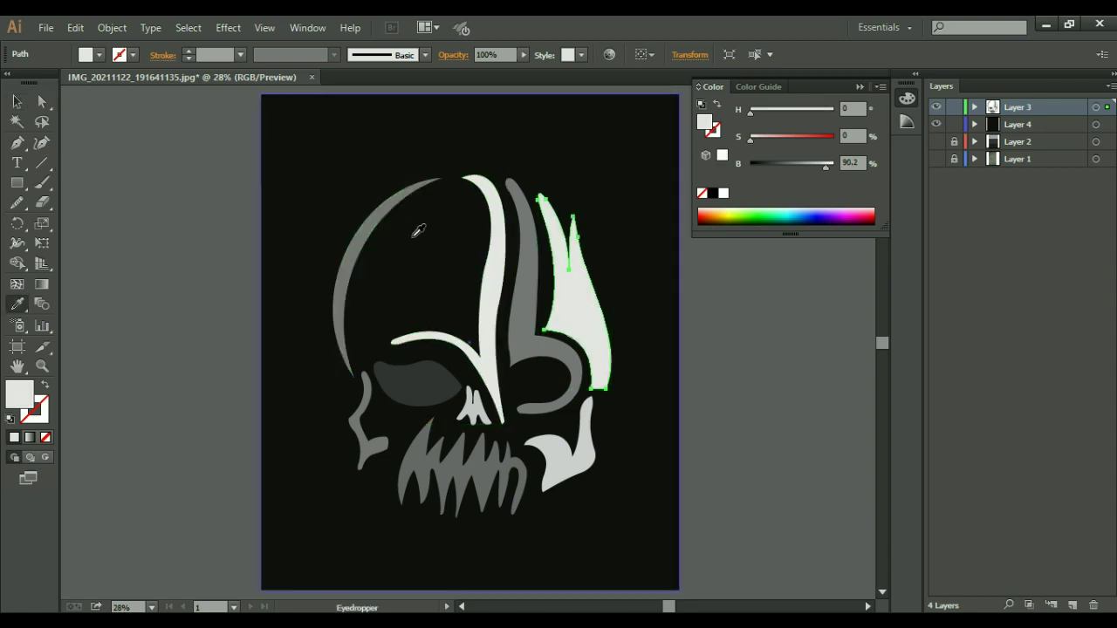
key(v)
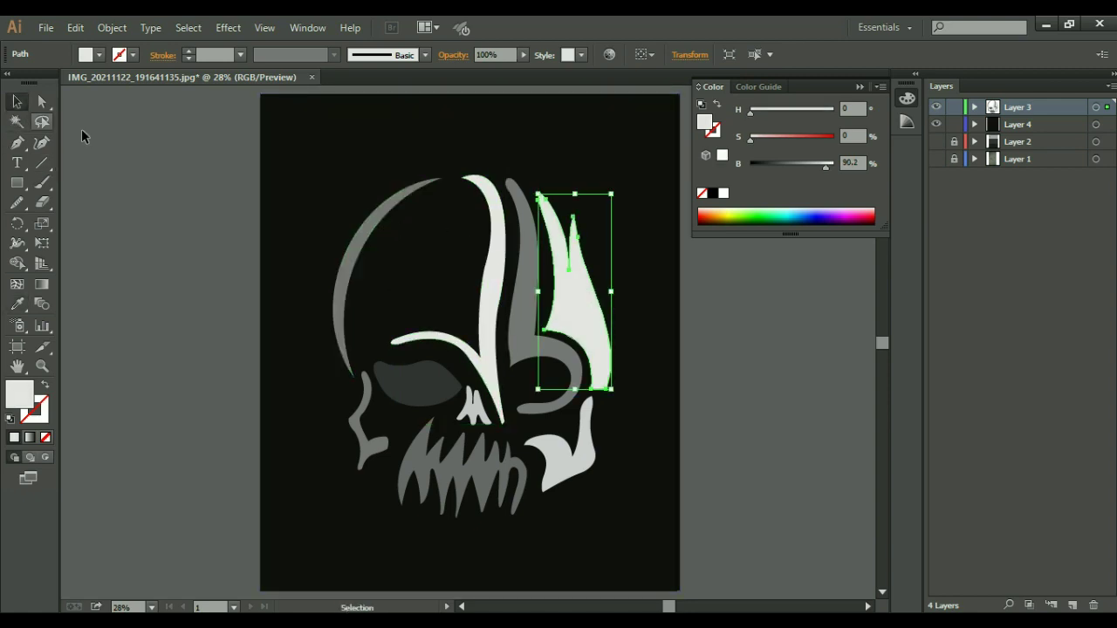
click(683, 294)
Step: Darken the nose to a dark grey and lower the left eye socket's brightness
click(476, 408)
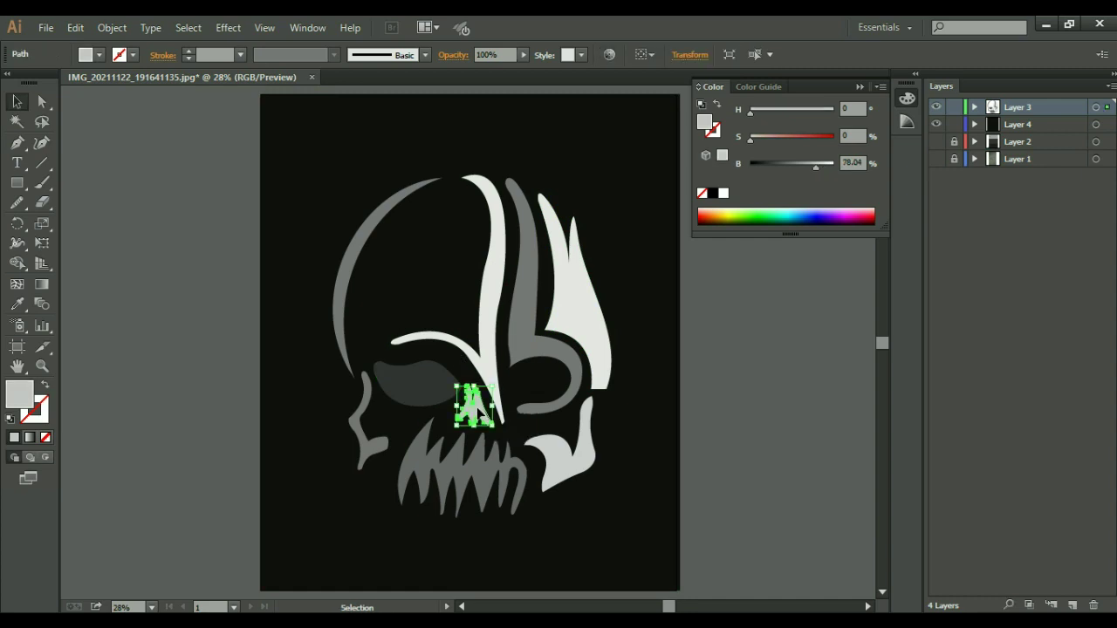
drag(820, 171, 775, 169)
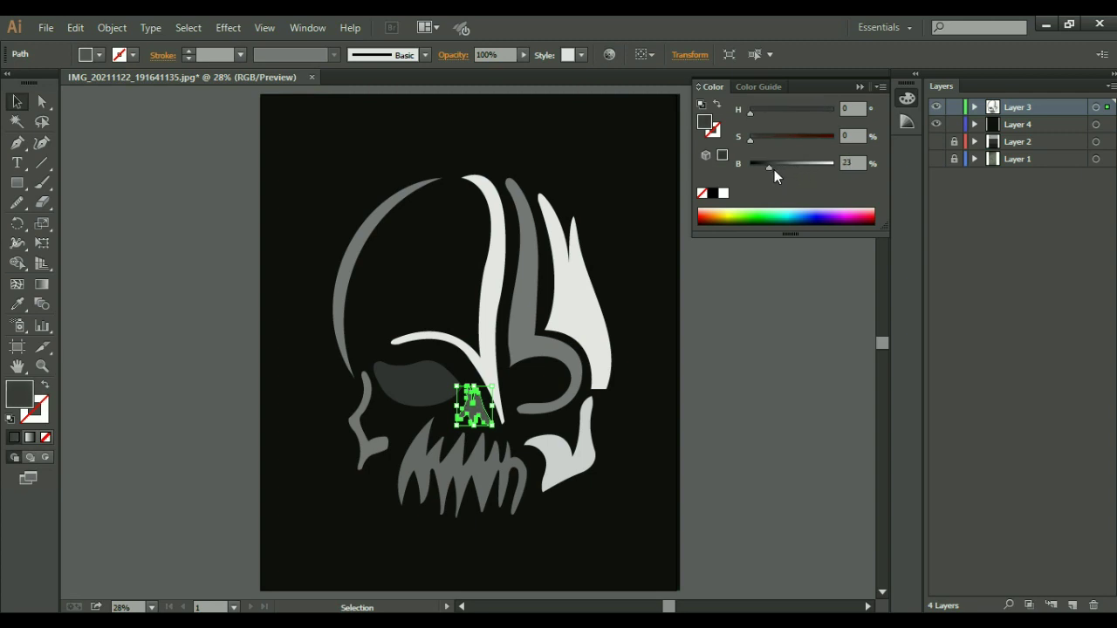
click(694, 362)
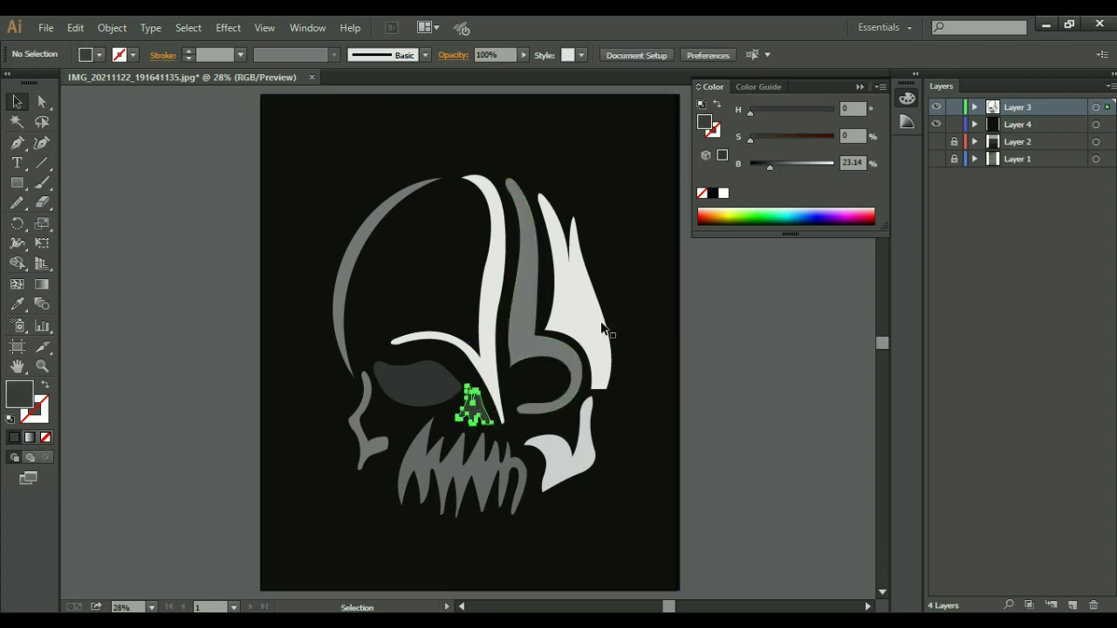
drag(769, 165, 782, 165)
click(798, 379)
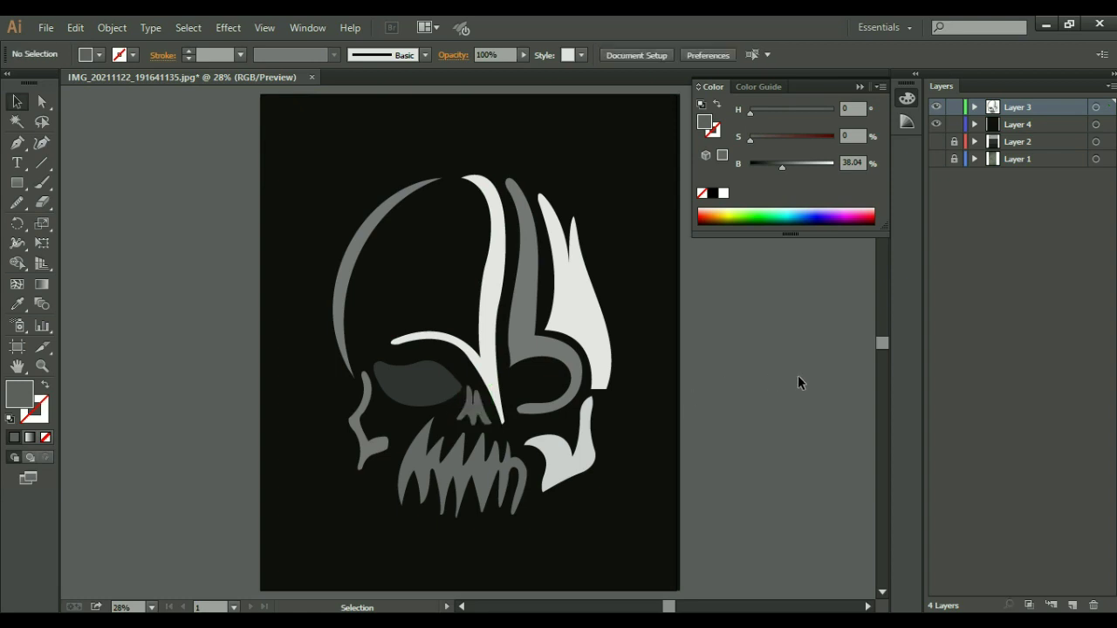
click(418, 384)
drag(761, 164, 721, 166)
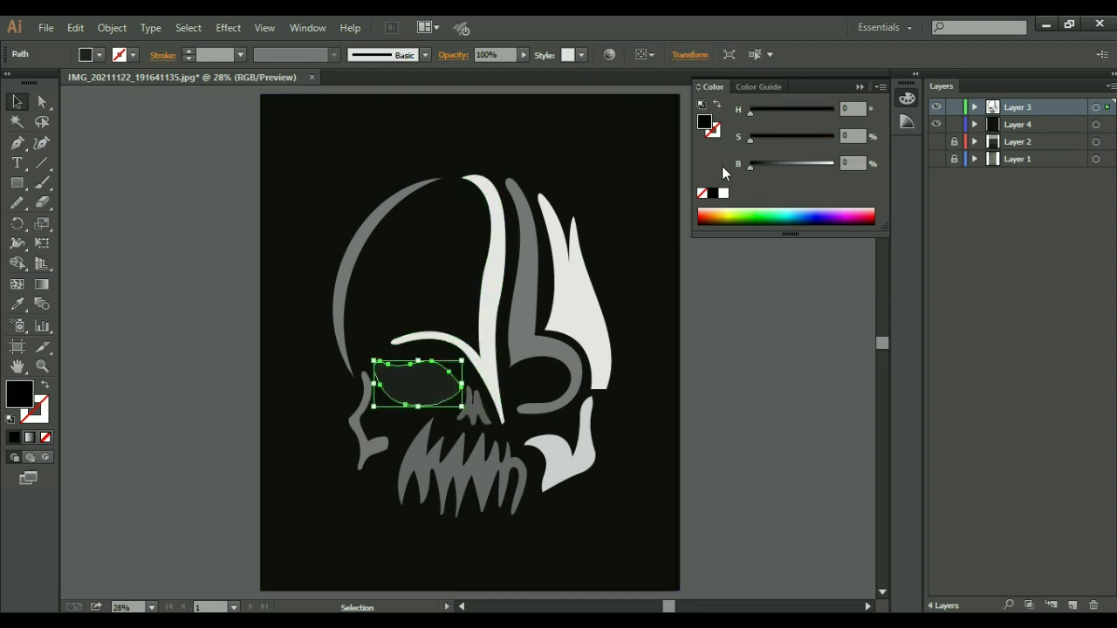
Step: Set the eye socket to dark grey and lighten the left skull arc's grey
click(842, 410)
click(418, 384)
mouse_move(751, 164)
mouse_down()
mouse_move(776, 172)
mouse_move(765, 168)
mouse_up()
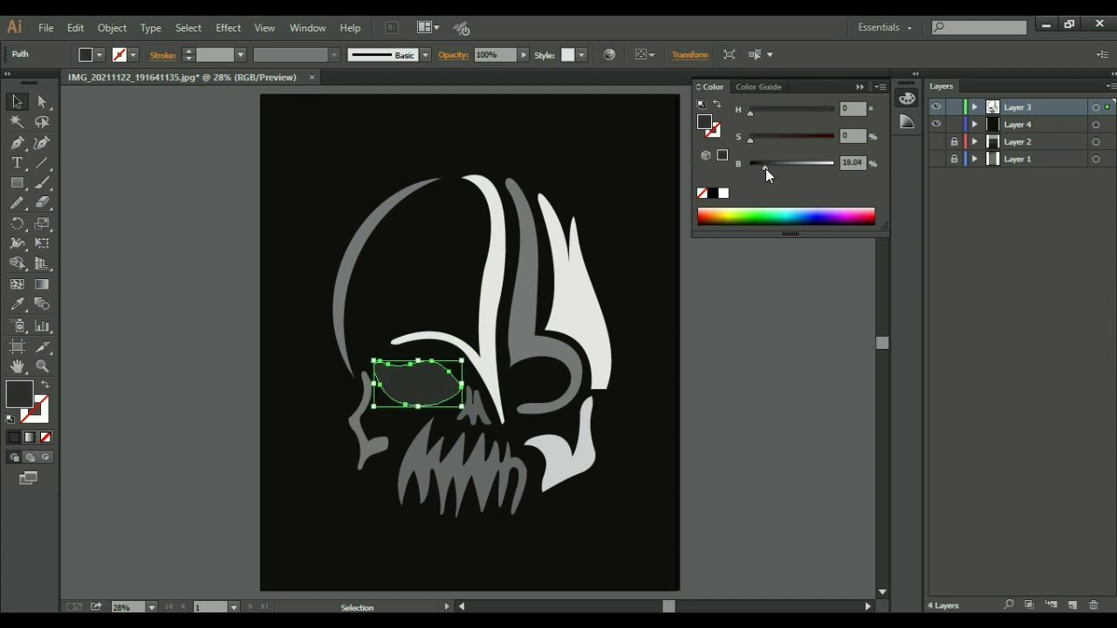
click(342, 253)
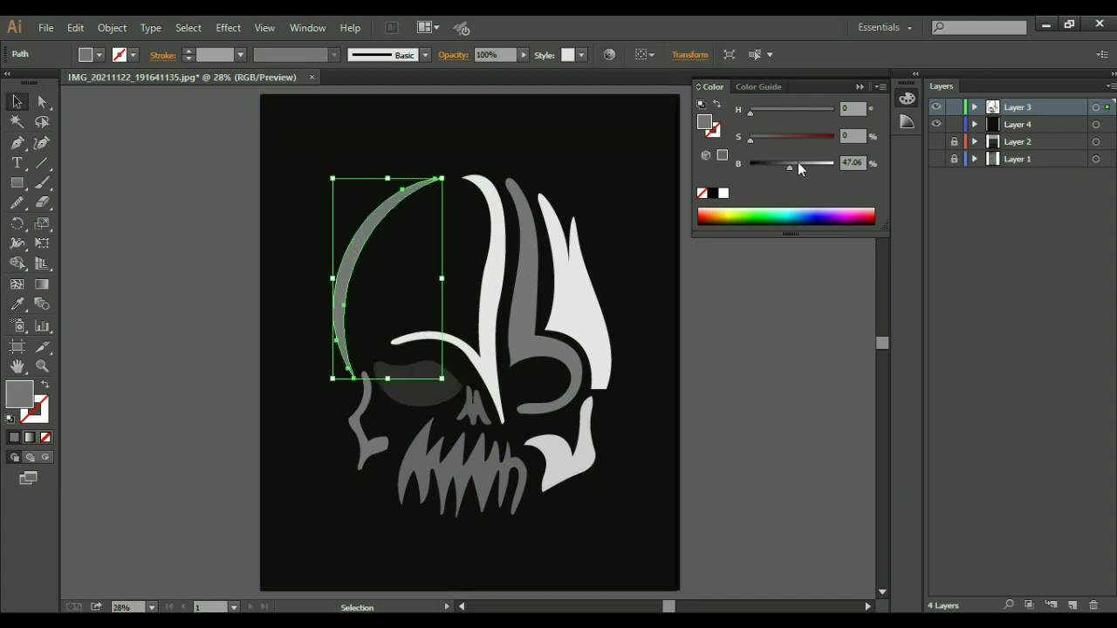
drag(788, 167, 795, 167)
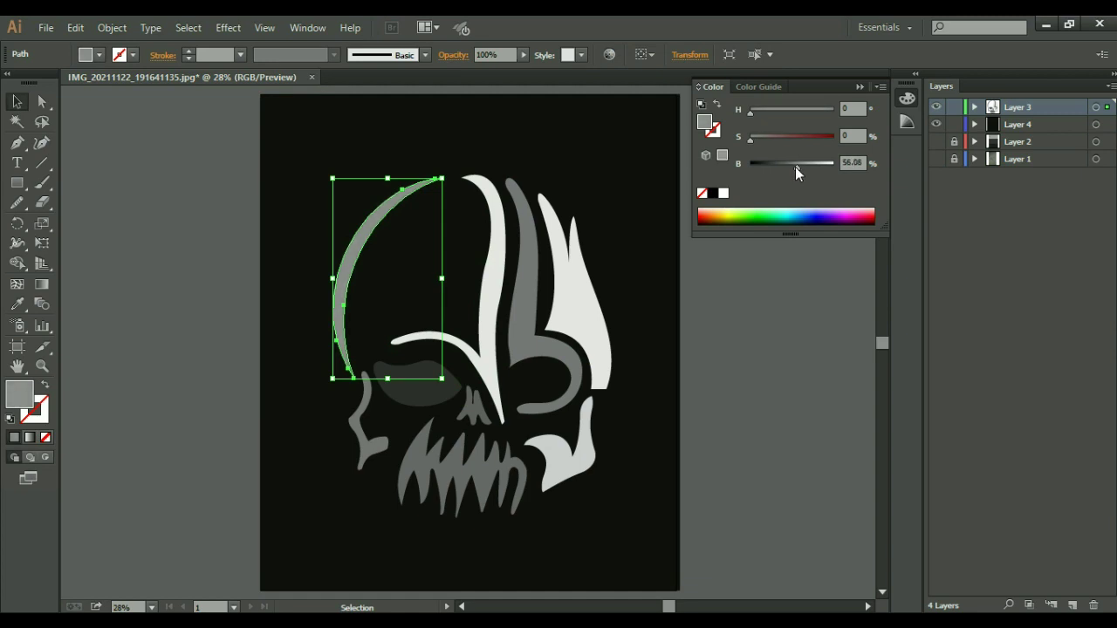
Step: Give the middle curve the left arc's grey
click(522, 285)
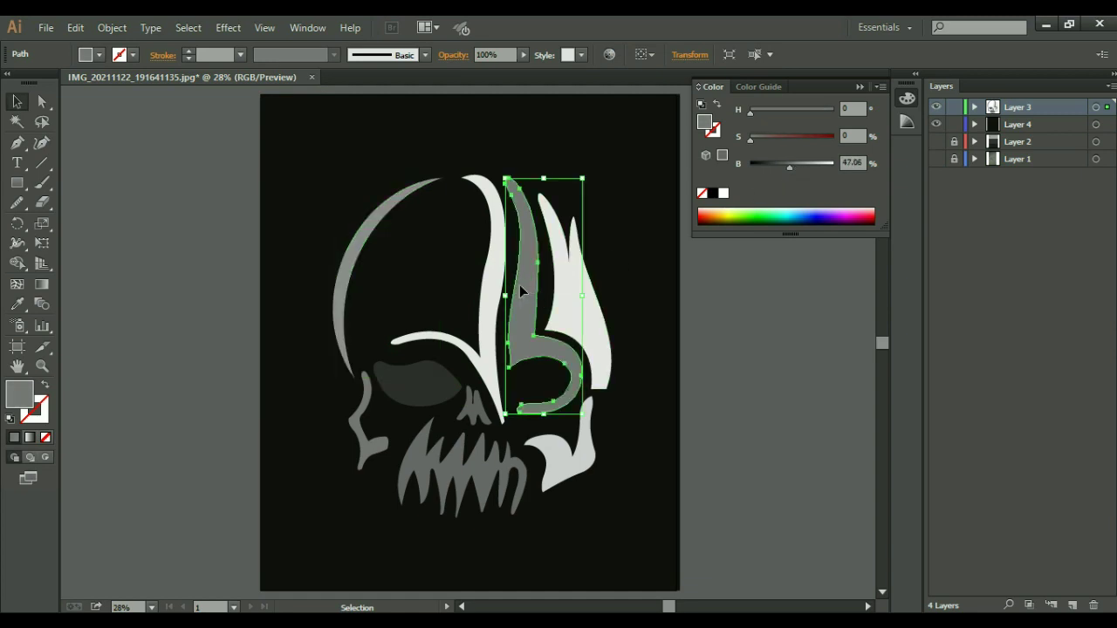
key(i)
click(358, 244)
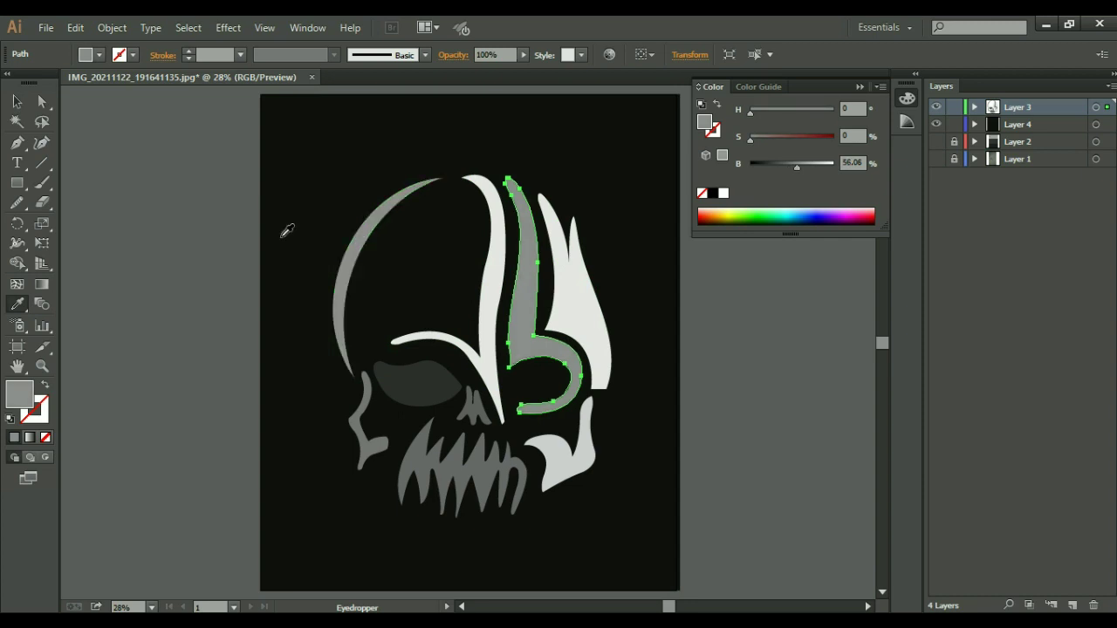
key(v)
click(113, 157)
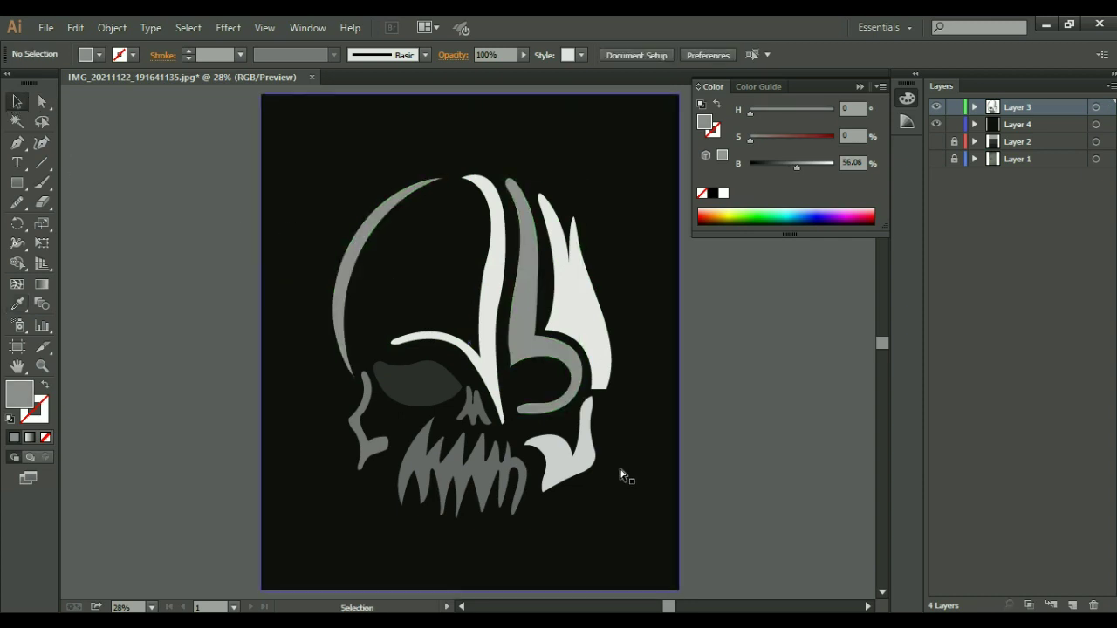
Step: Make the lower-right jaw shape match the left arc's medium grey
click(576, 471)
drag(822, 167, 807, 167)
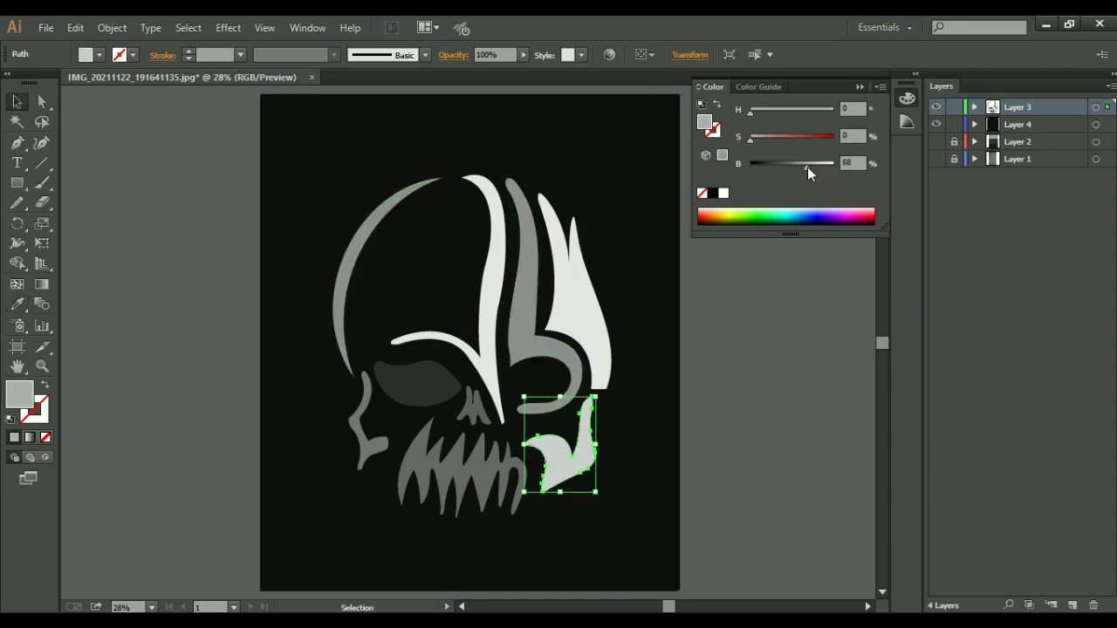
click(722, 383)
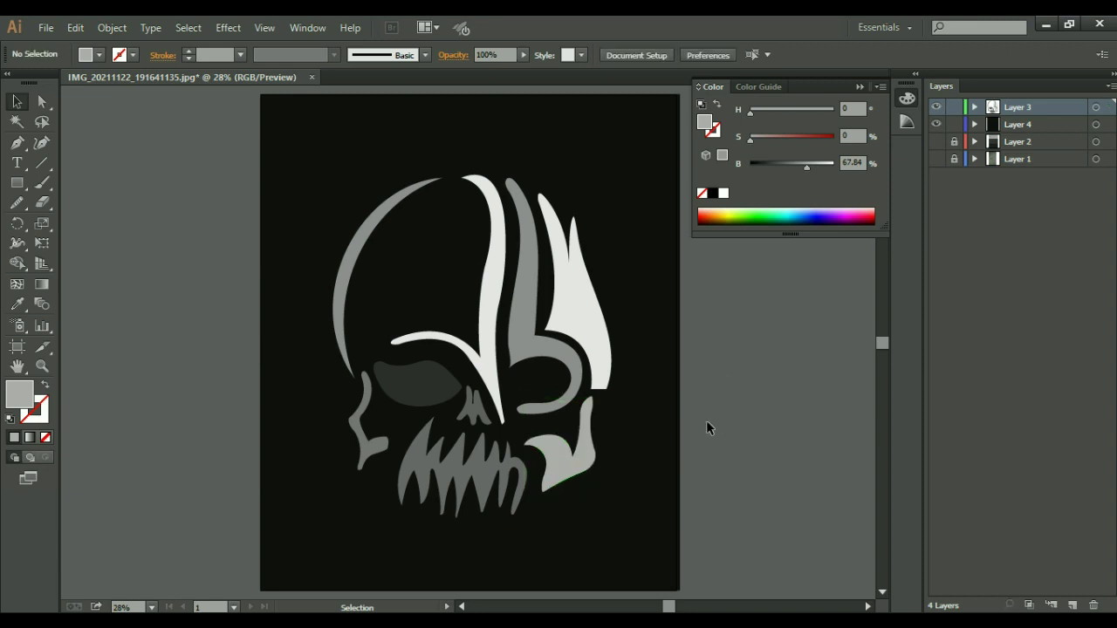
click(584, 450)
key(i)
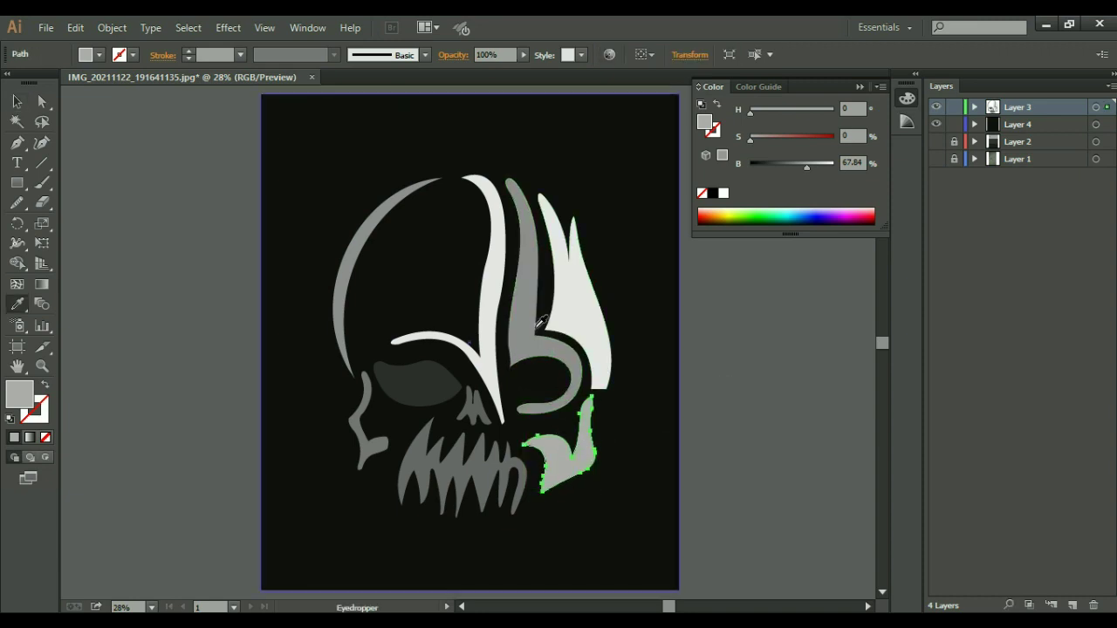
click(366, 253)
key(v)
click(118, 207)
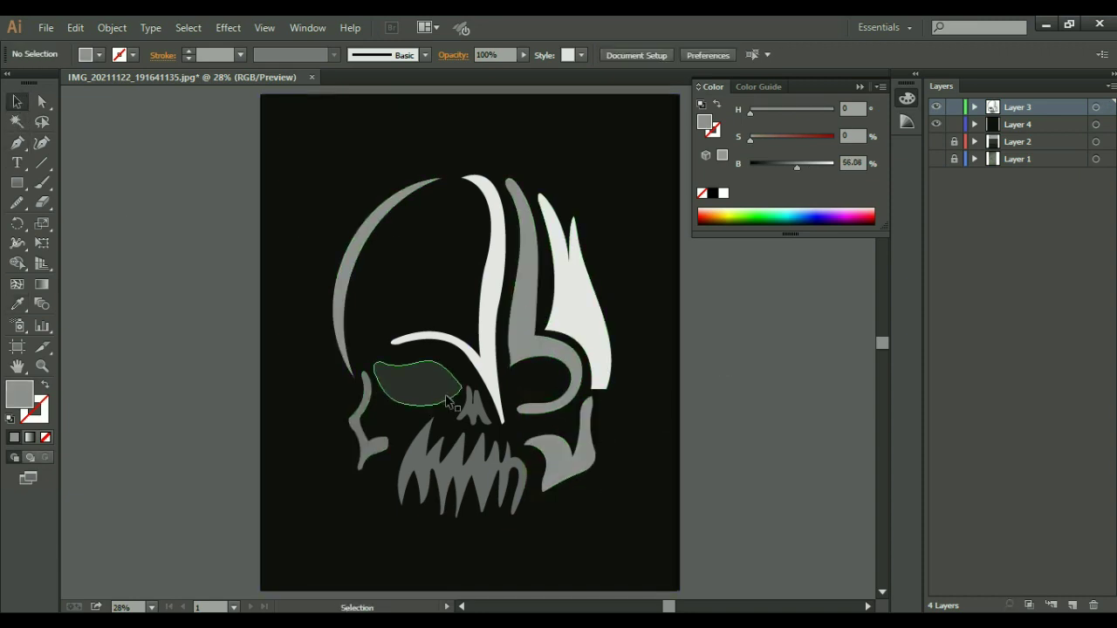
Step: Give the teeth and cheek shapes the same medium grey
click(504, 495)
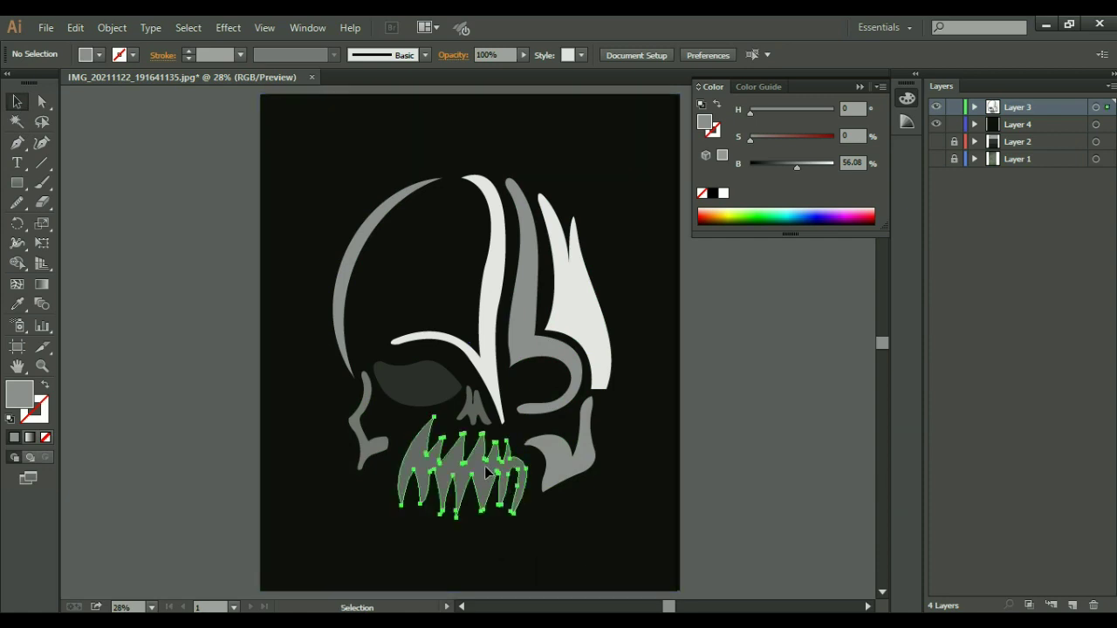
key(i)
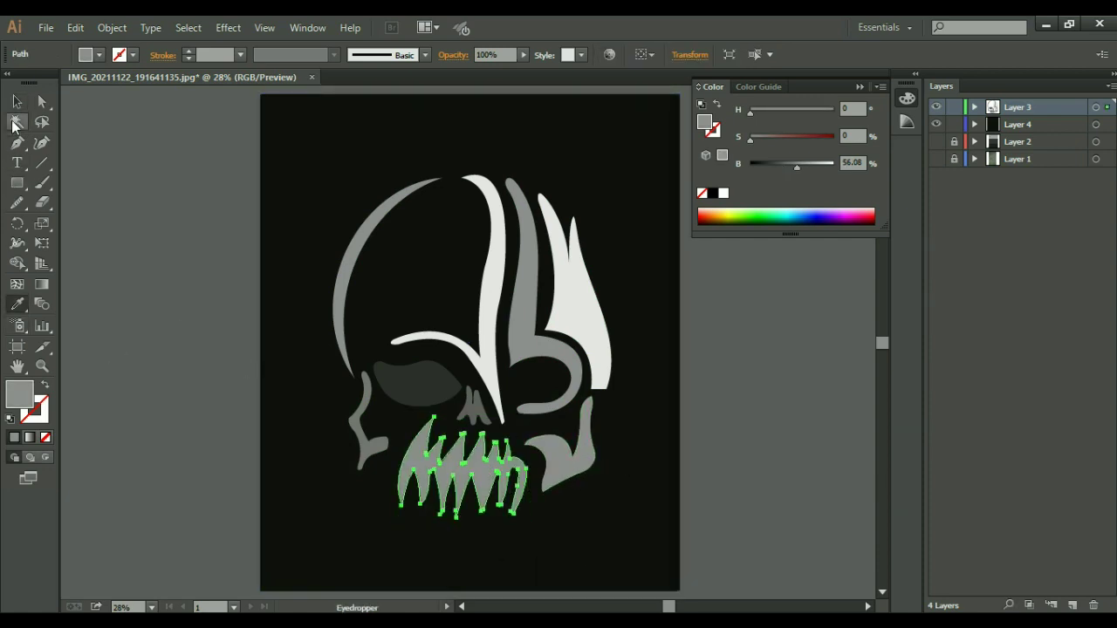
click(16, 101)
click(114, 294)
click(371, 454)
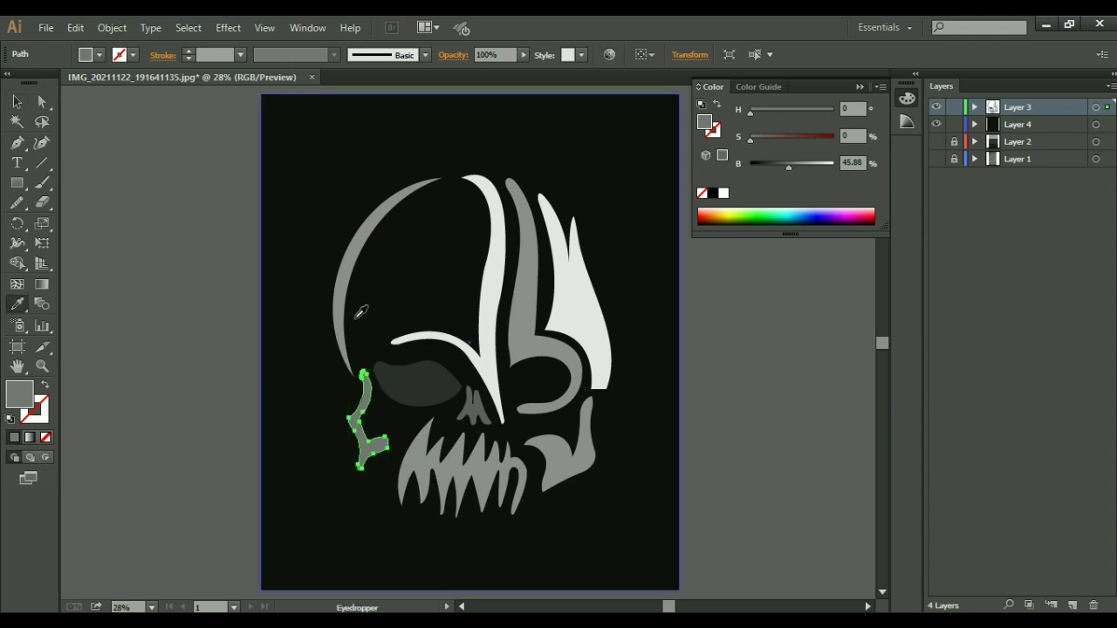
key(i)
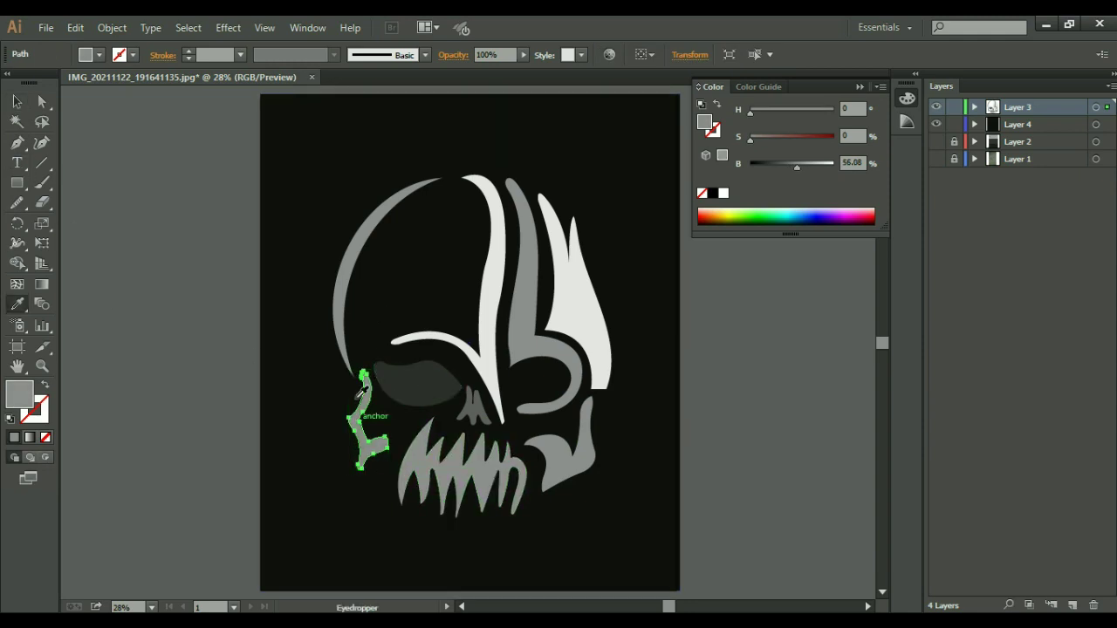
click(17, 101)
click(168, 193)
mouse_move(463, 471)
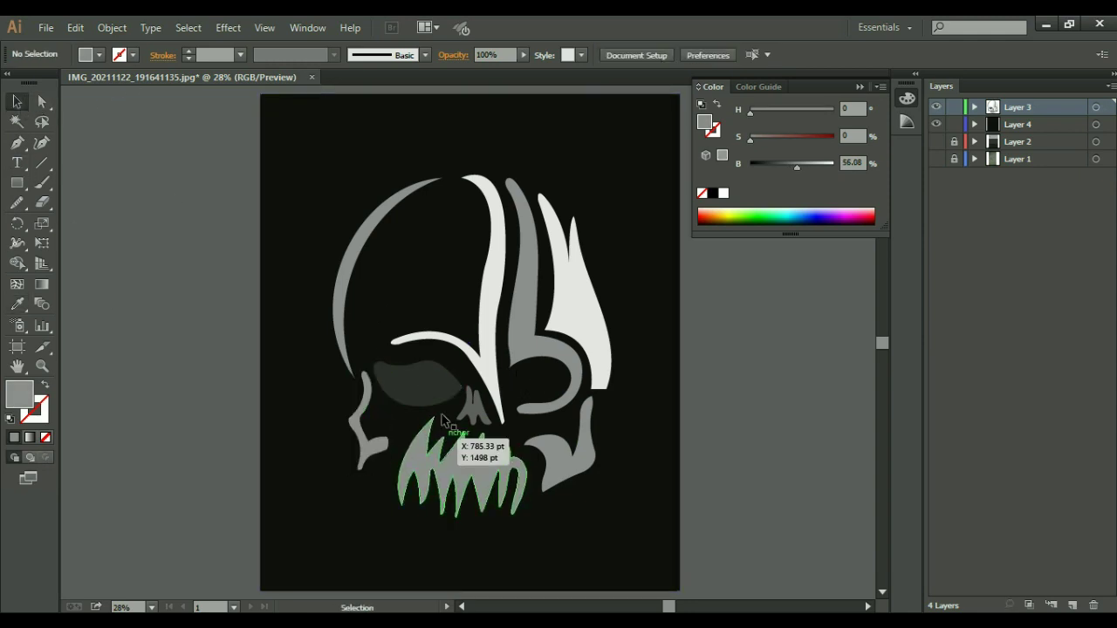
Step: Dock the floating Color panel so the finished grey skull is fully visible
click(159, 576)
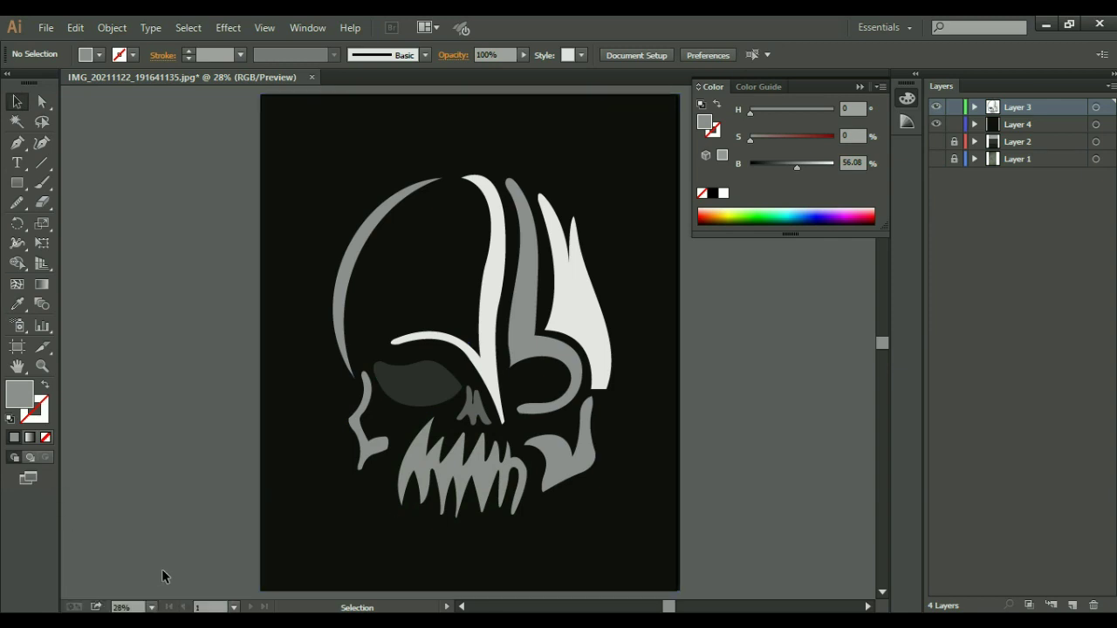
click(860, 86)
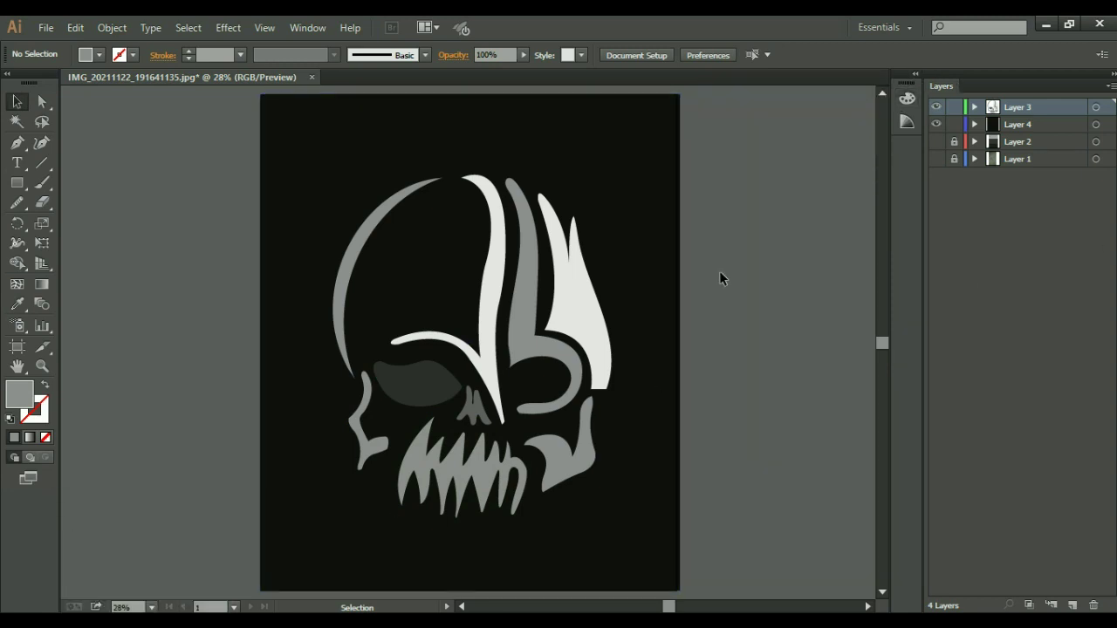